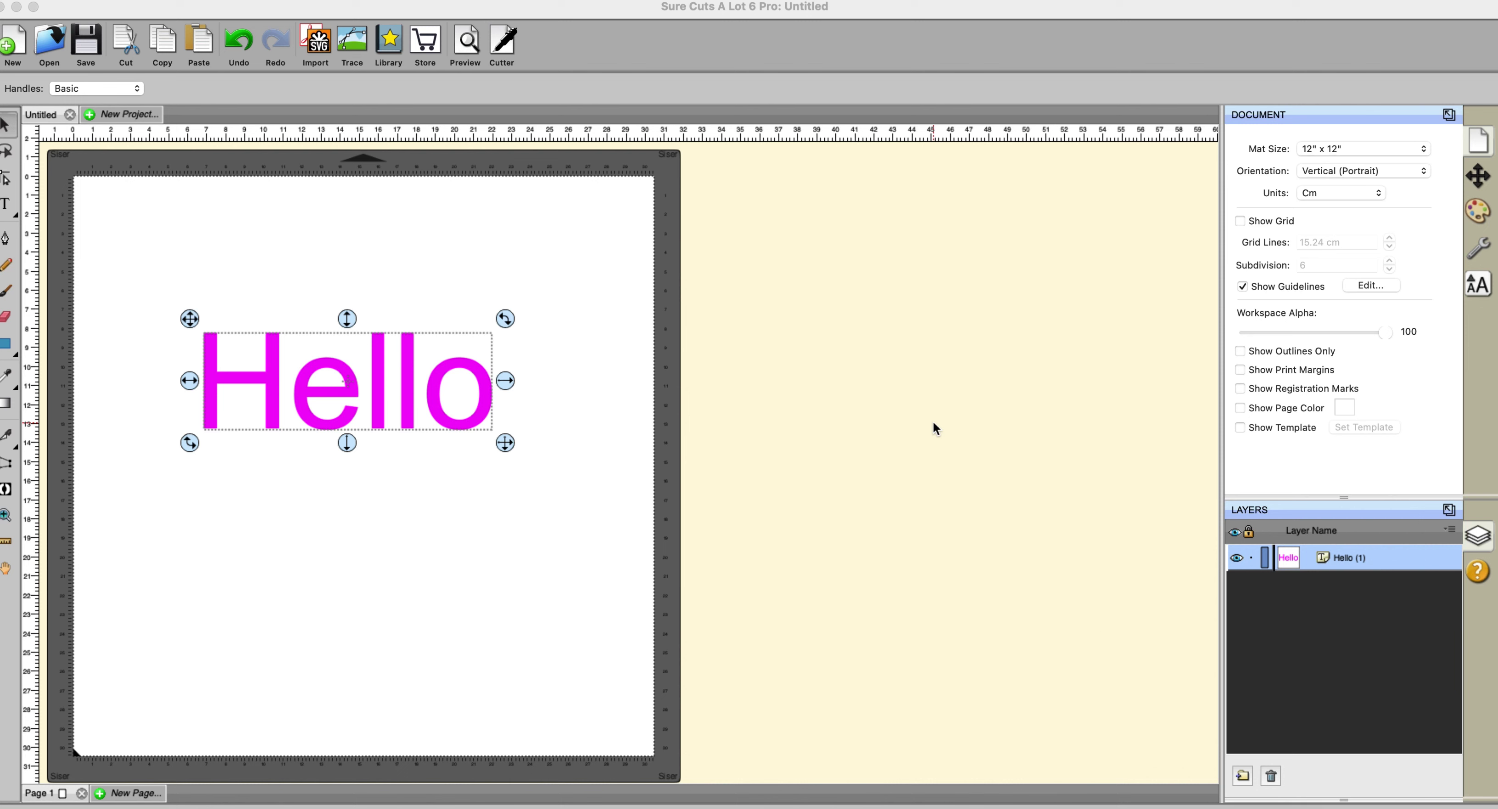
Apply 3D Extrude to Hello with X offset 4.040 cm and Y offset 1.040 cm.
{"action": "left_click", "coordinate": [932, 423]}
{"action": "left_click", "coordinate": [431, 1]}
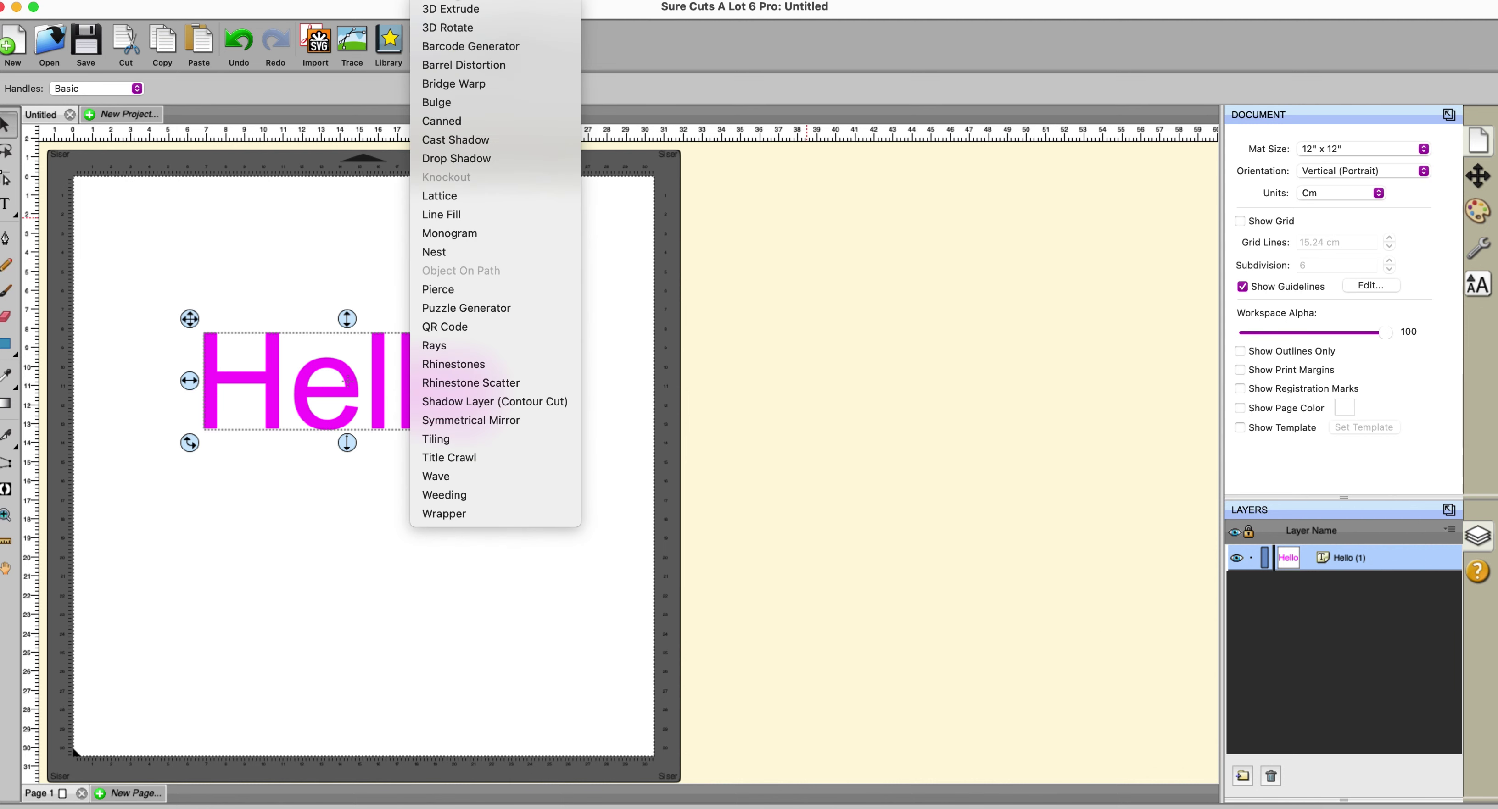
{"action": "left_click", "coordinate": [457, 9]}
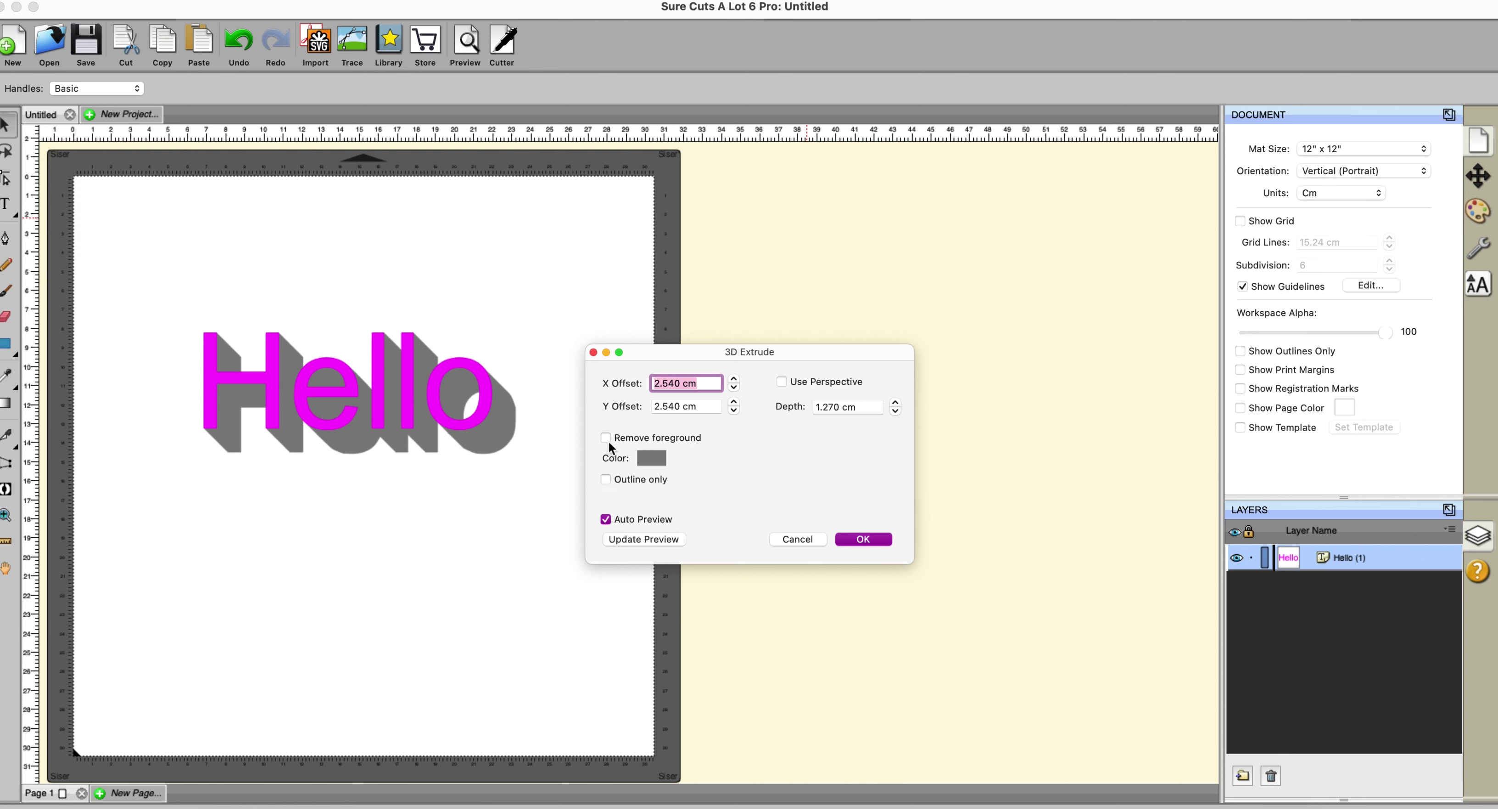
{"action": "left_click", "coordinate": [734, 379]}
{"action": "left_click", "coordinate": [734, 379]}
{"action": "left_click", "coordinate": [733, 379]}
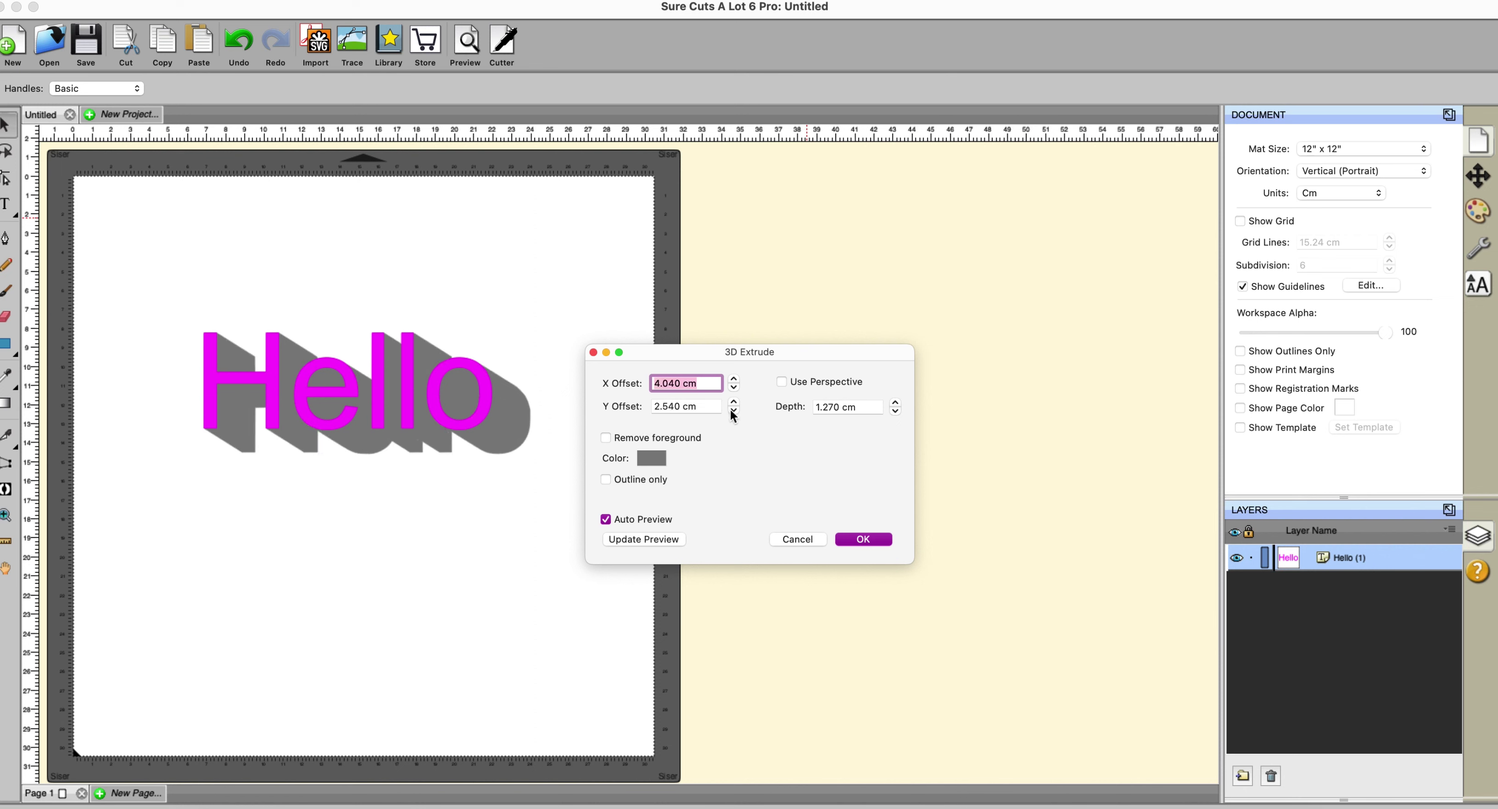
{"action": "left_click", "coordinate": [734, 412]}
{"action": "left_click", "coordinate": [733, 411]}
{"action": "left_click", "coordinate": [733, 411]}
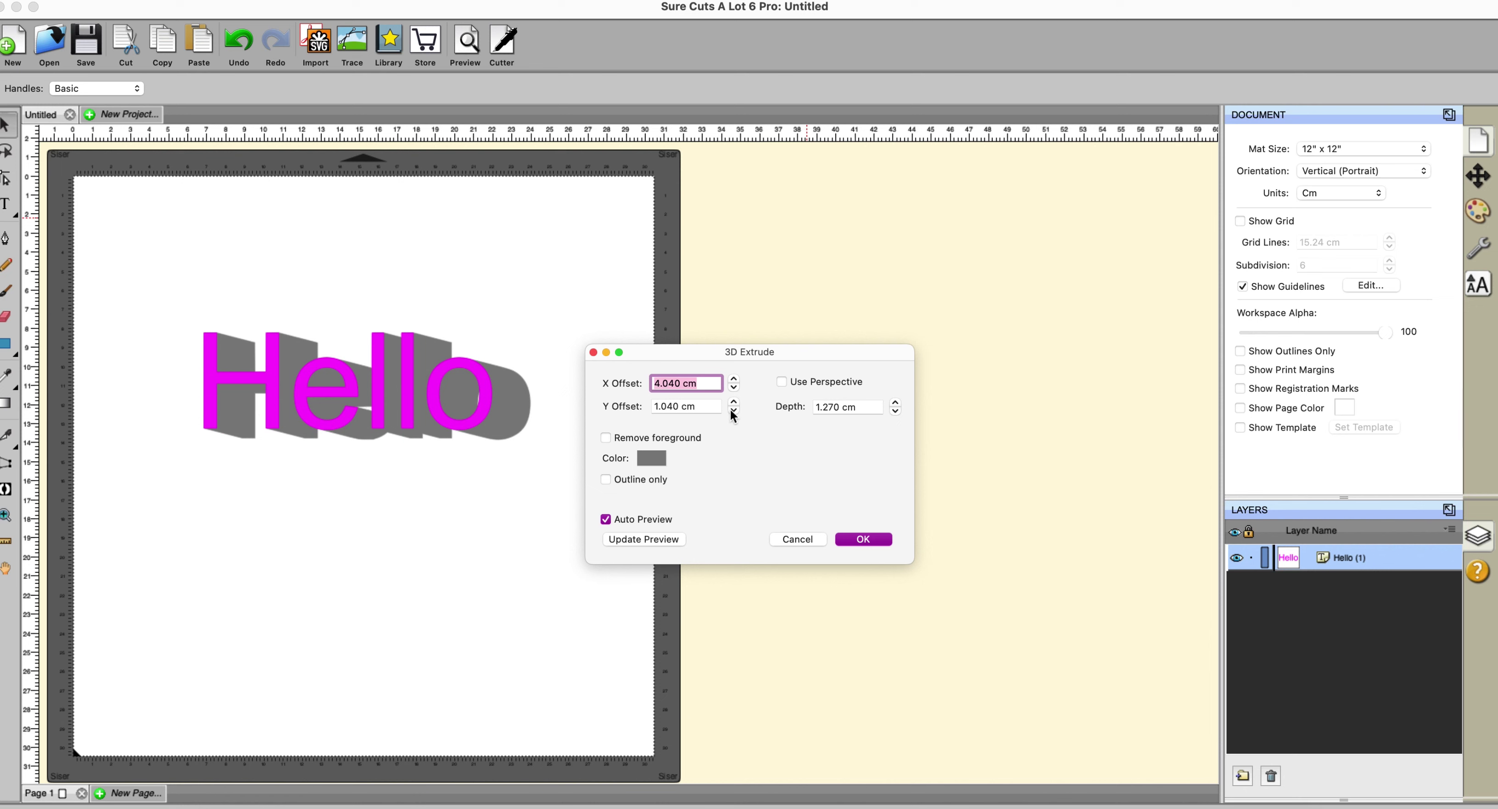
Try perspective, a shallower depth and outline-only, then return to parallel, 1.270 cm depth, solid grey.
{"action": "left_click", "coordinate": [783, 382]}
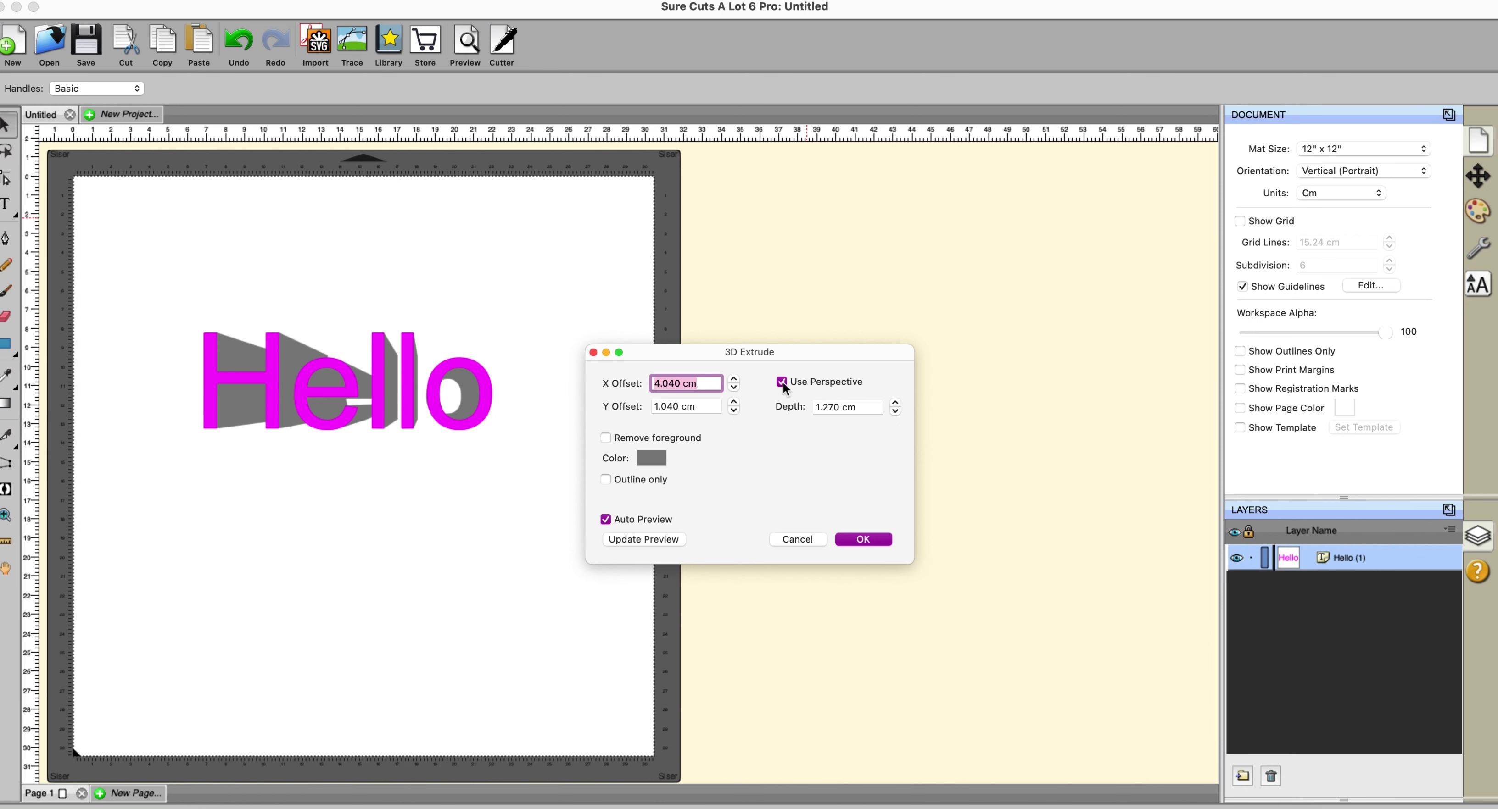
{"action": "left_click", "coordinate": [782, 382]}
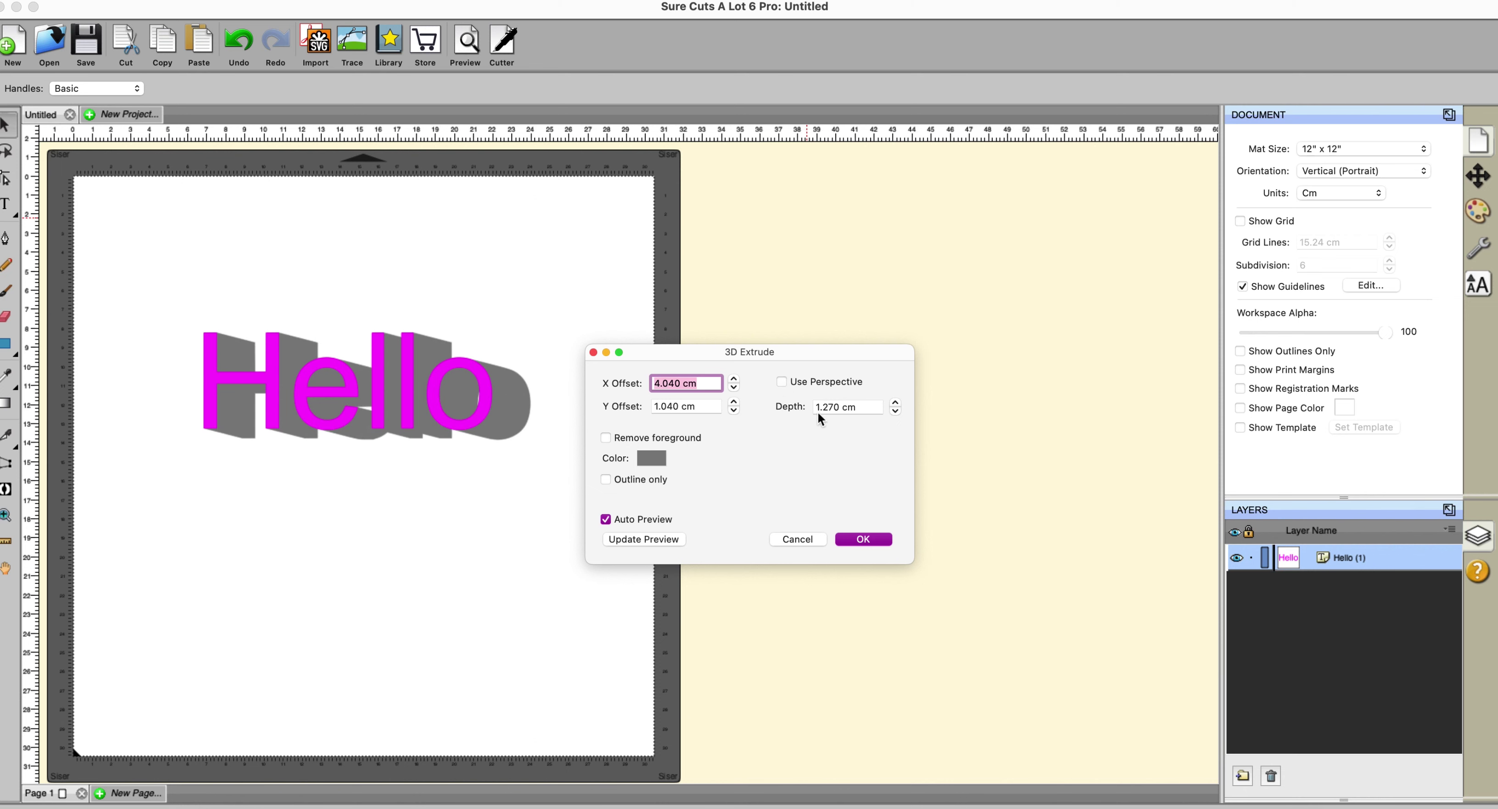
{"action": "left_click", "coordinate": [895, 411]}
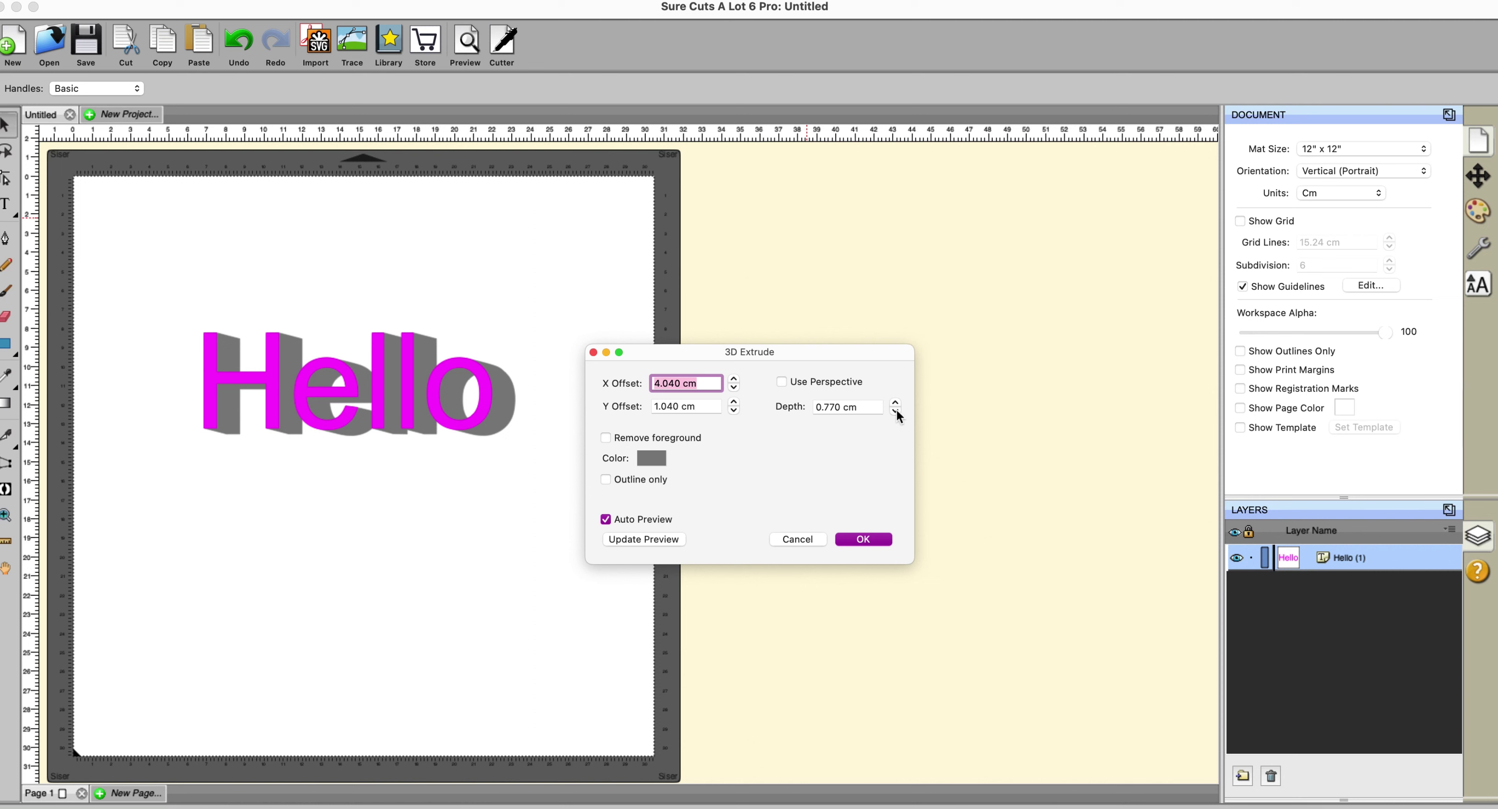
{"action": "left_click", "coordinate": [894, 403]}
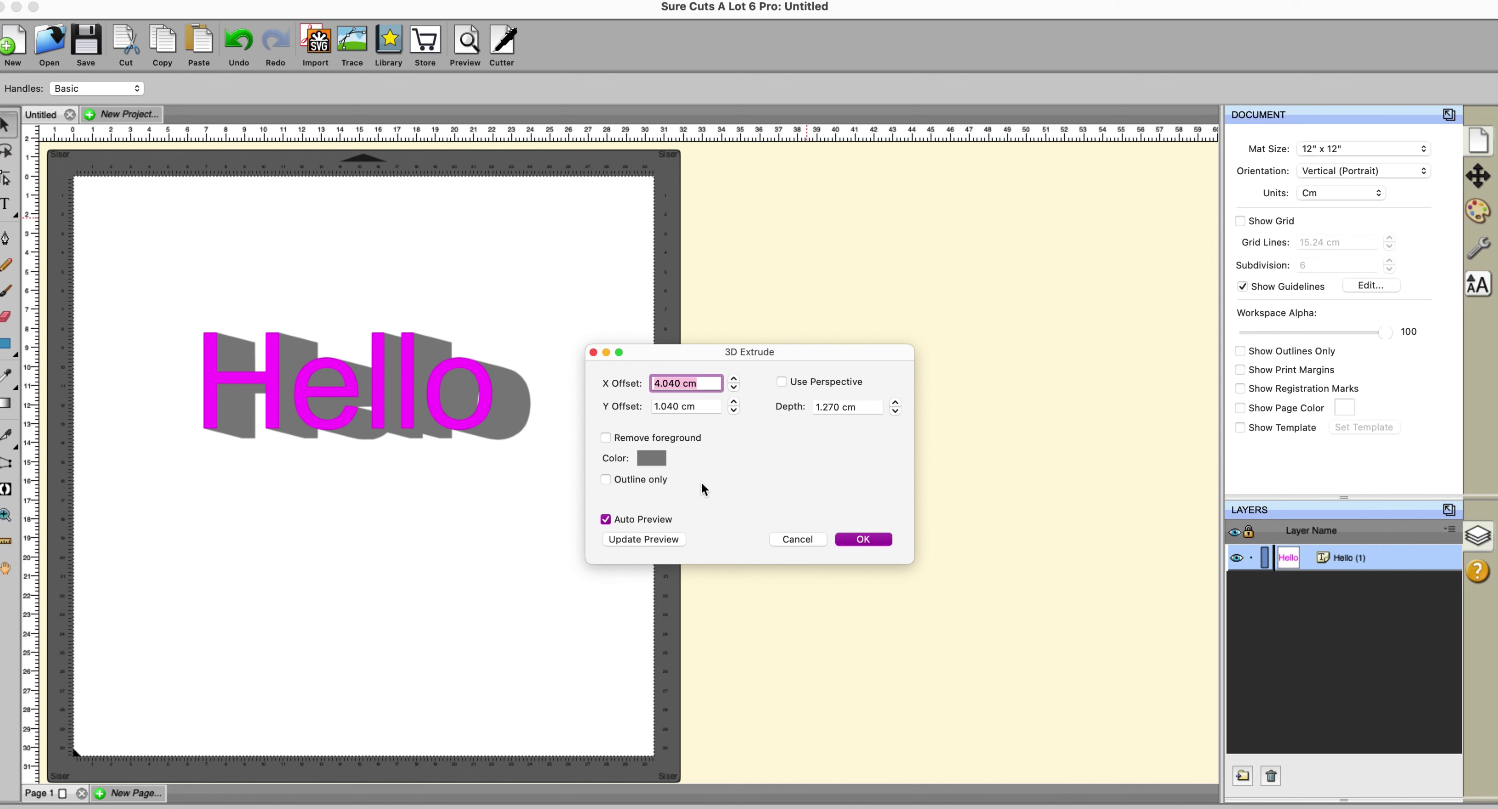
{"action": "left_click", "coordinate": [606, 479]}
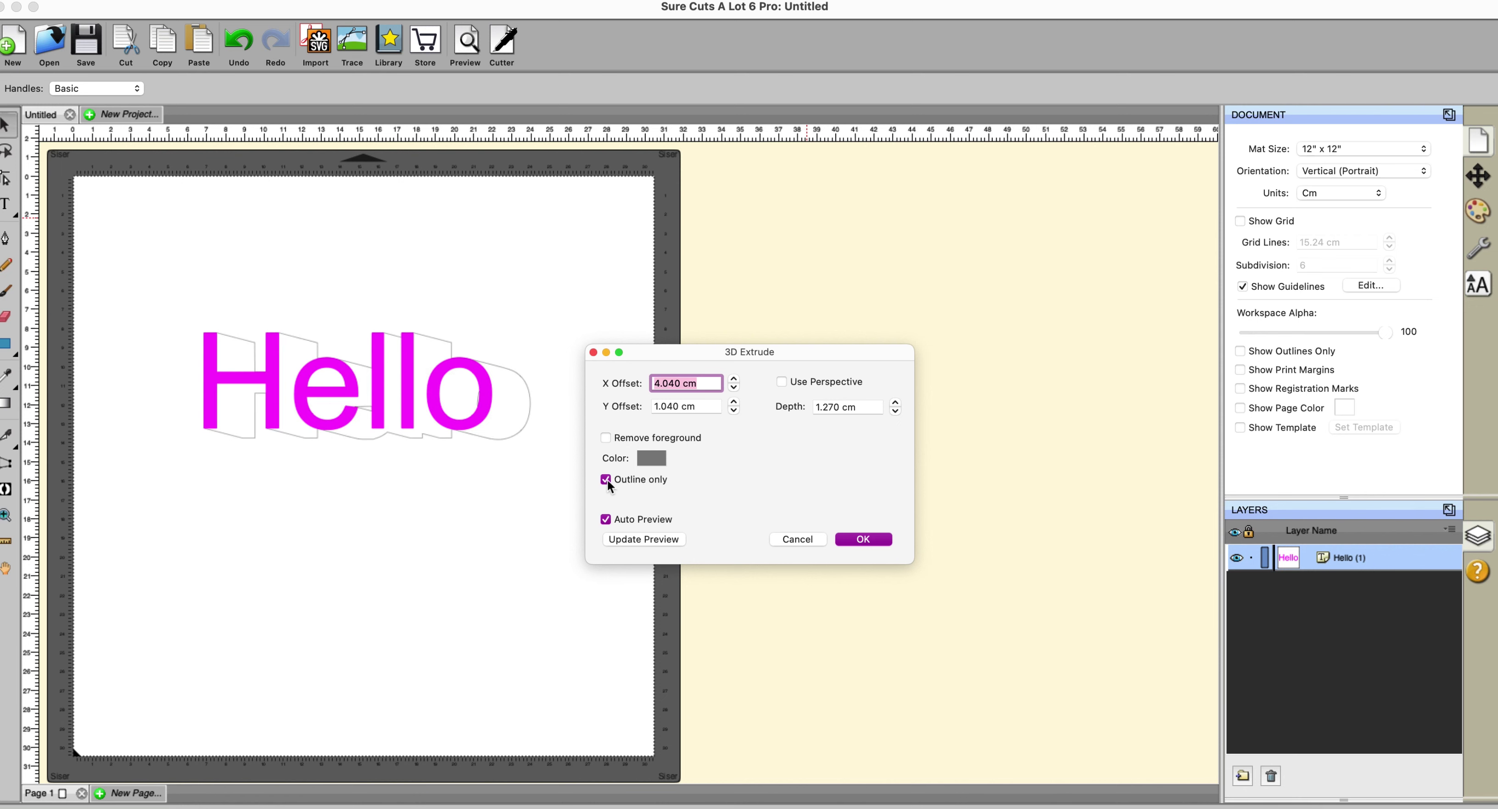
{"action": "left_click", "coordinate": [607, 480]}
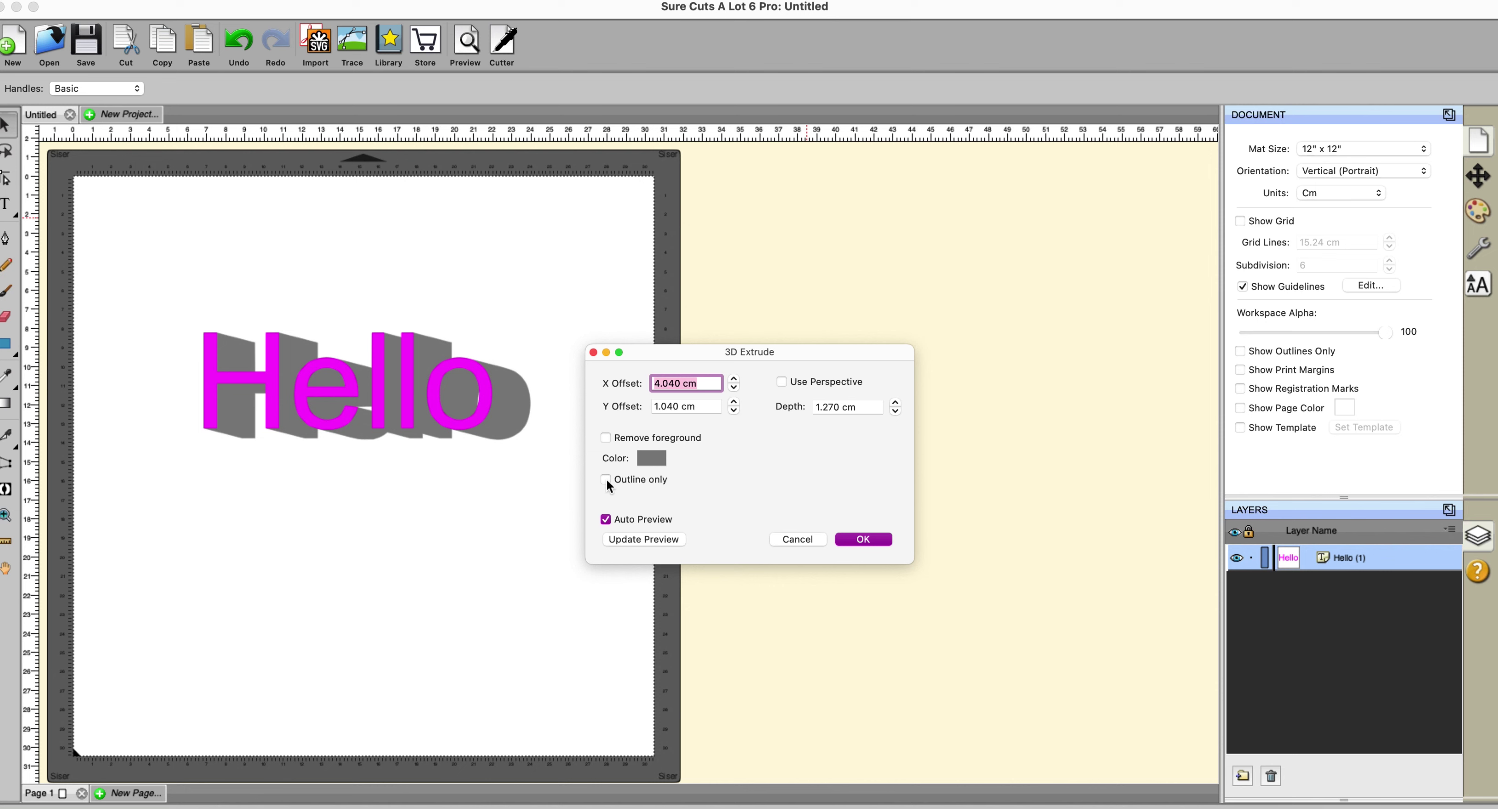
Accept the extrusion, then 3D-rotate Hello to X -255, Y -201, Z -150 with perspective 30.
{"action": "left_click", "coordinate": [862, 539]}
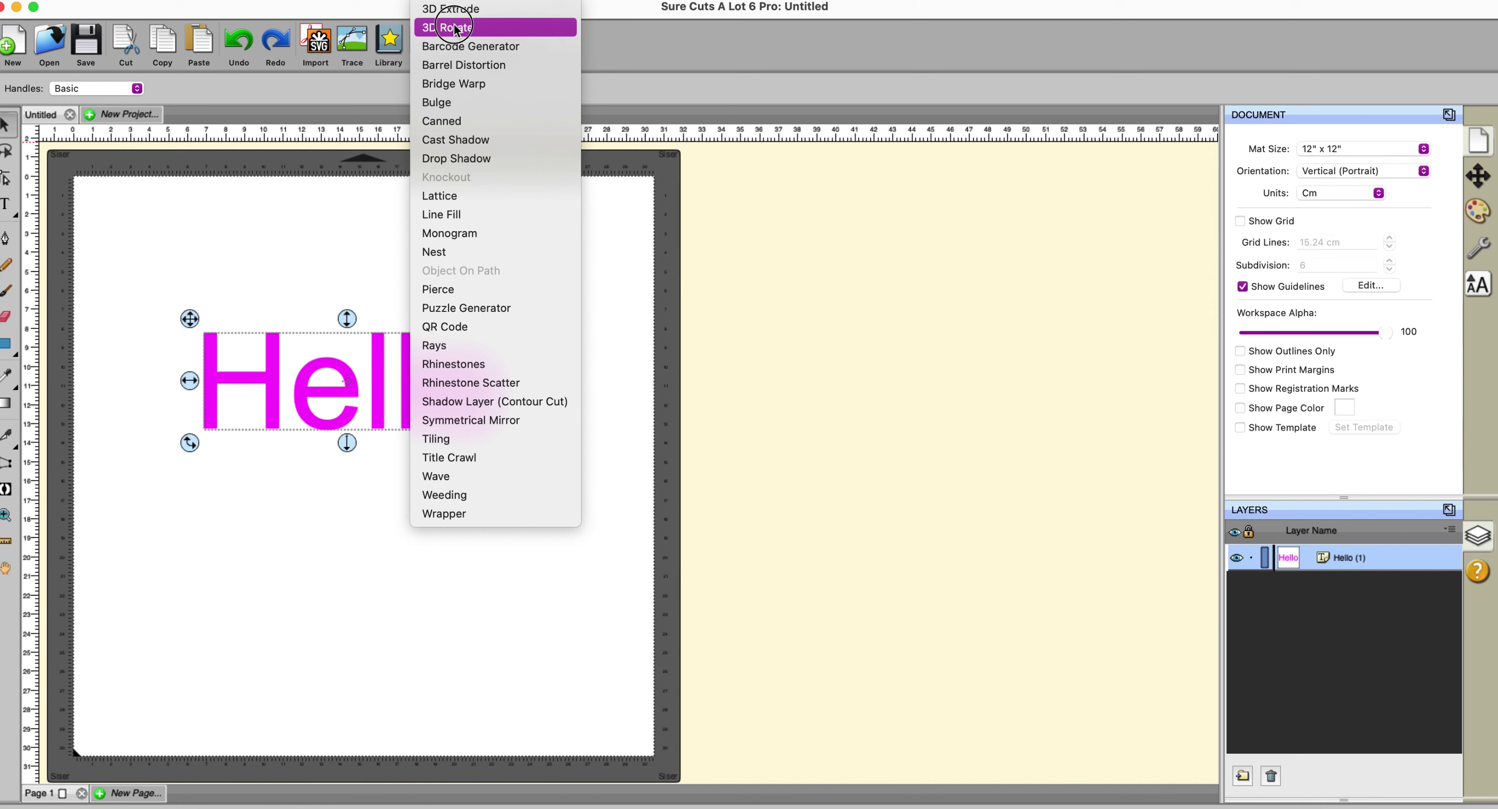
{"action": "left_click", "coordinate": [457, 28]}
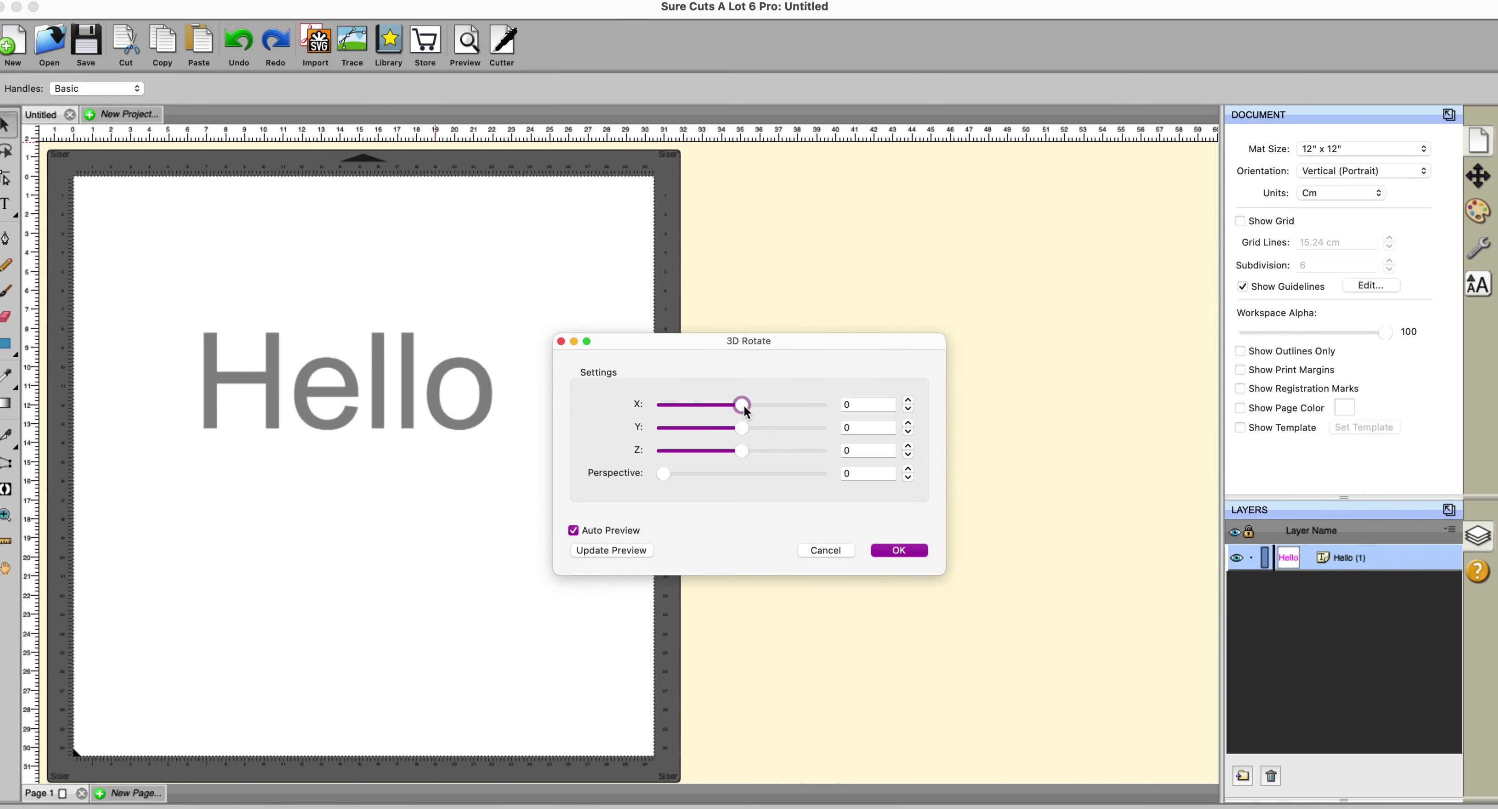
{"action": "left_click_drag", "start_coordinate": [744, 406], "coordinate": [708, 454]}
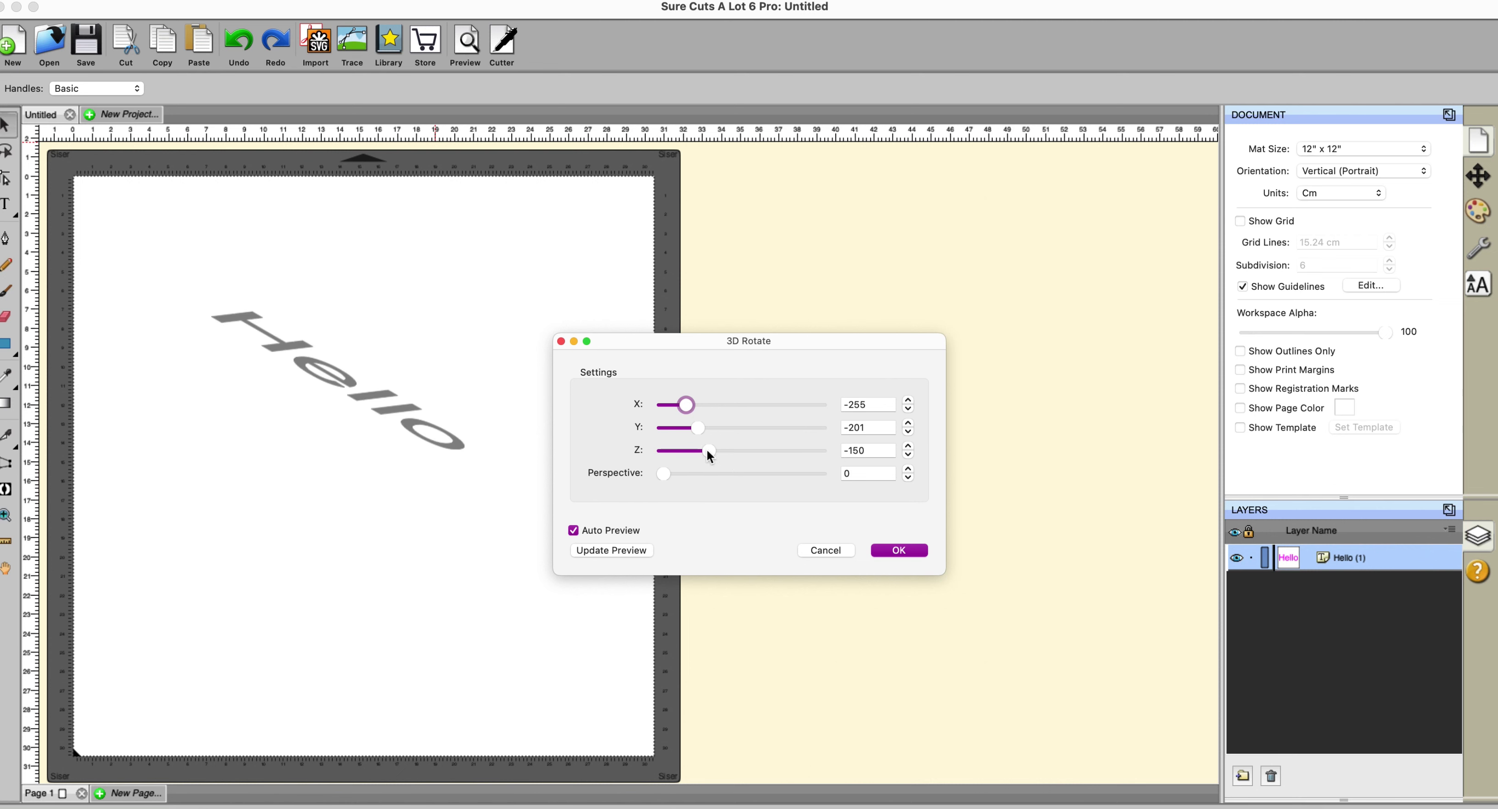
{"action": "left_click", "coordinate": [908, 468]}
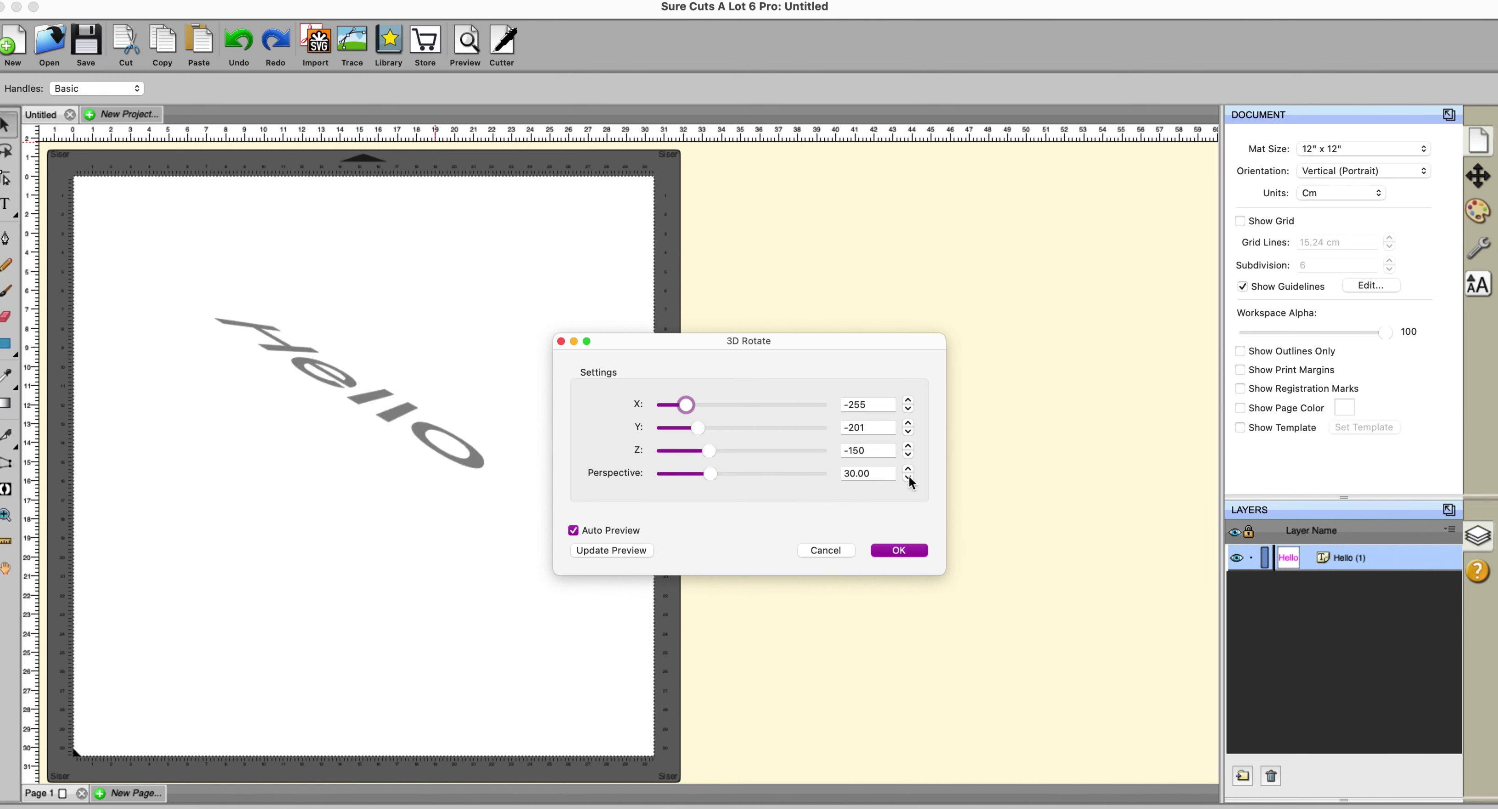
Lower the rotation perspective, then start a Code 128 barcode with the value 'Pears'.
{"action": "left_click", "coordinate": [908, 479]}
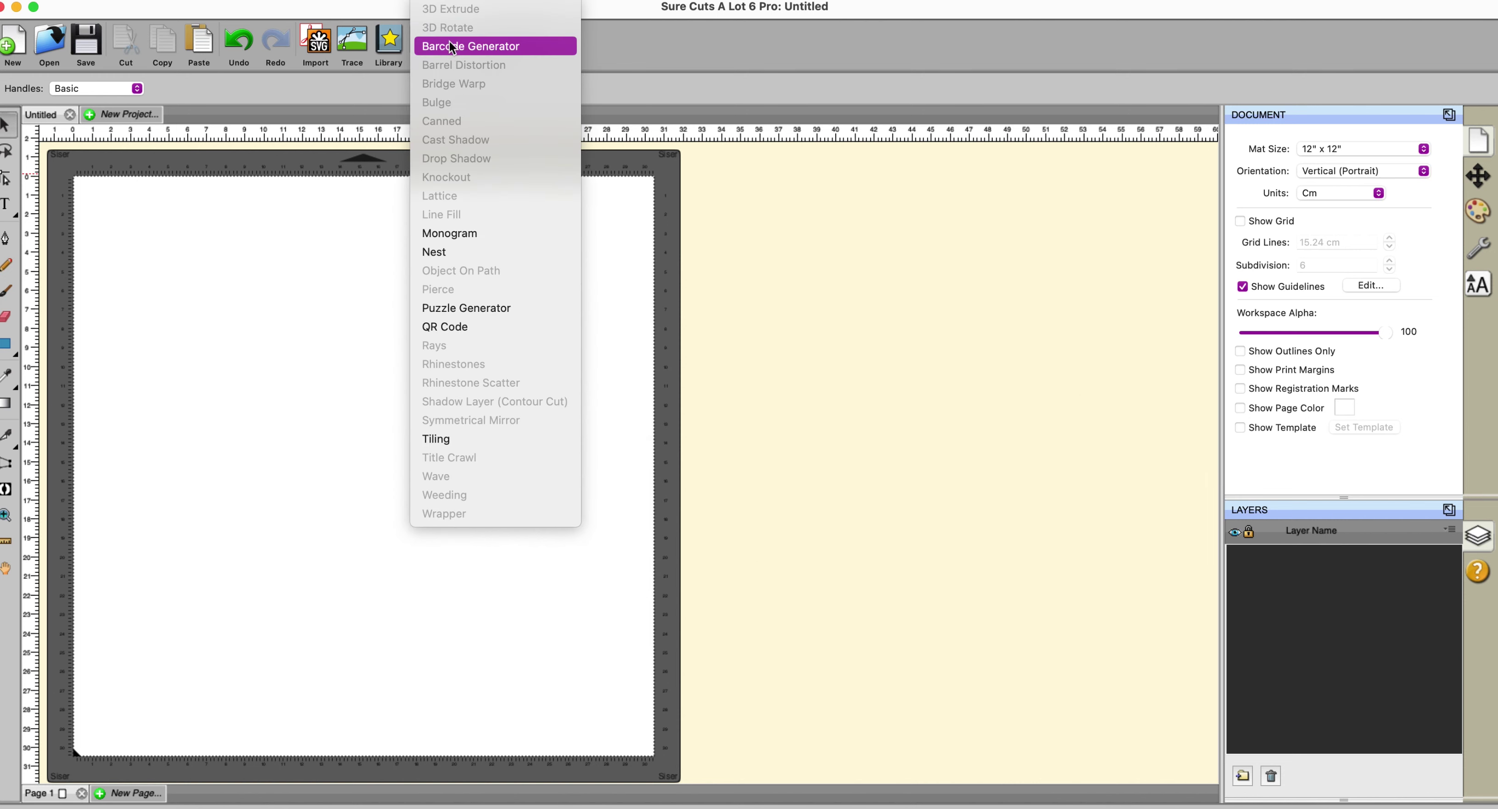
{"action": "left_click", "coordinate": [460, 45]}
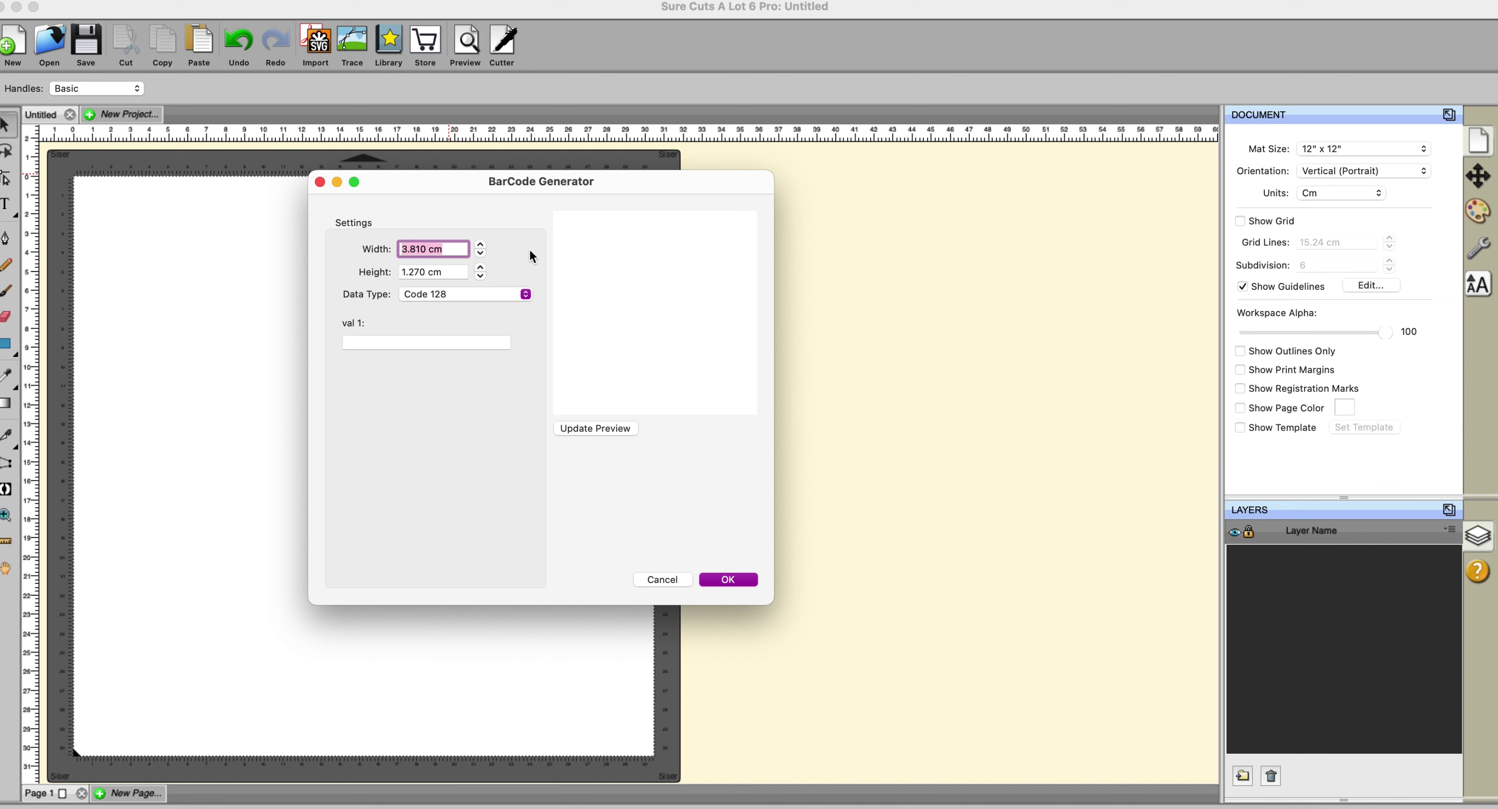
{"action": "left_click", "coordinate": [525, 294]}
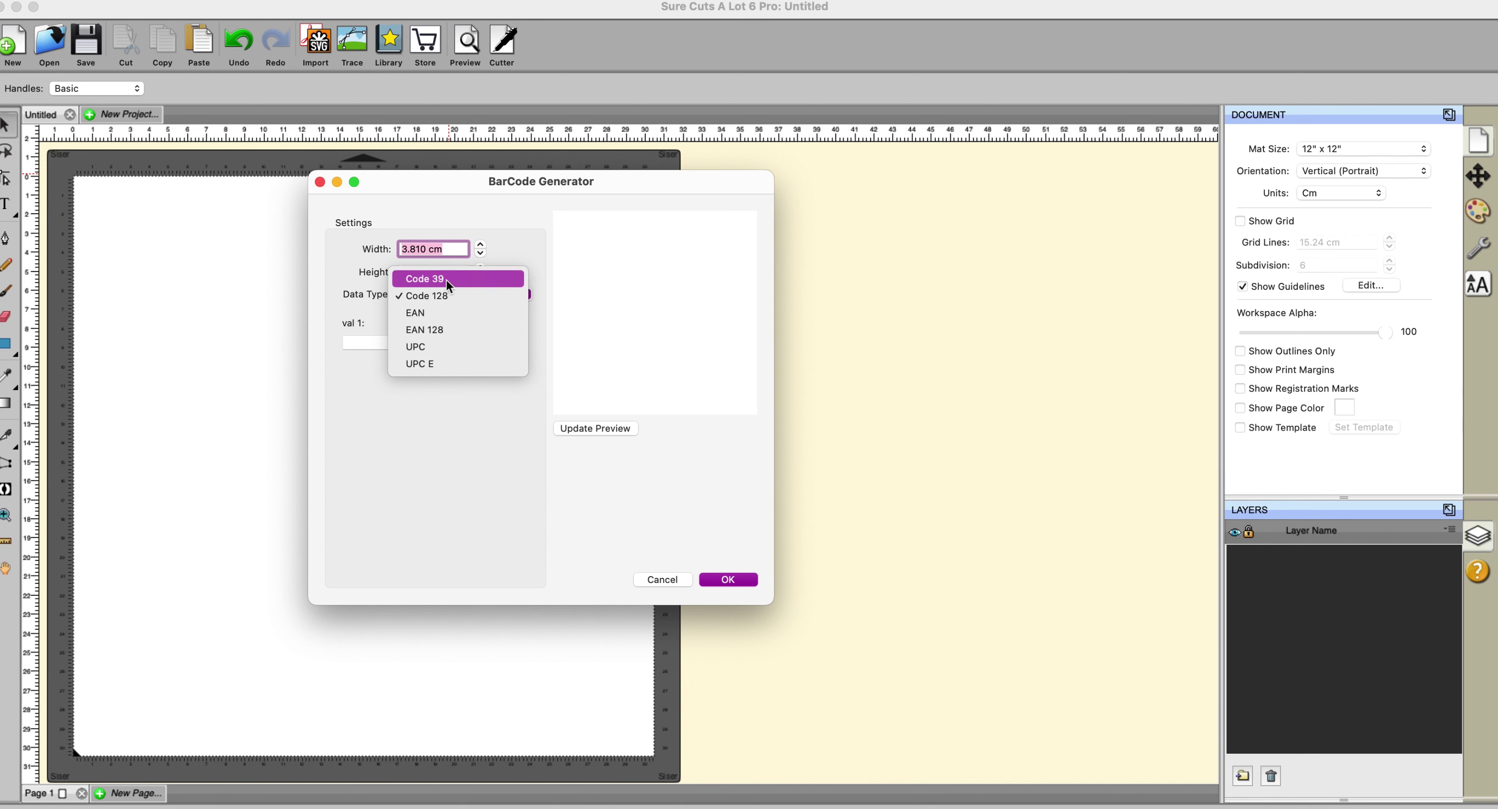
{"action": "left_click", "coordinate": [509, 465]}
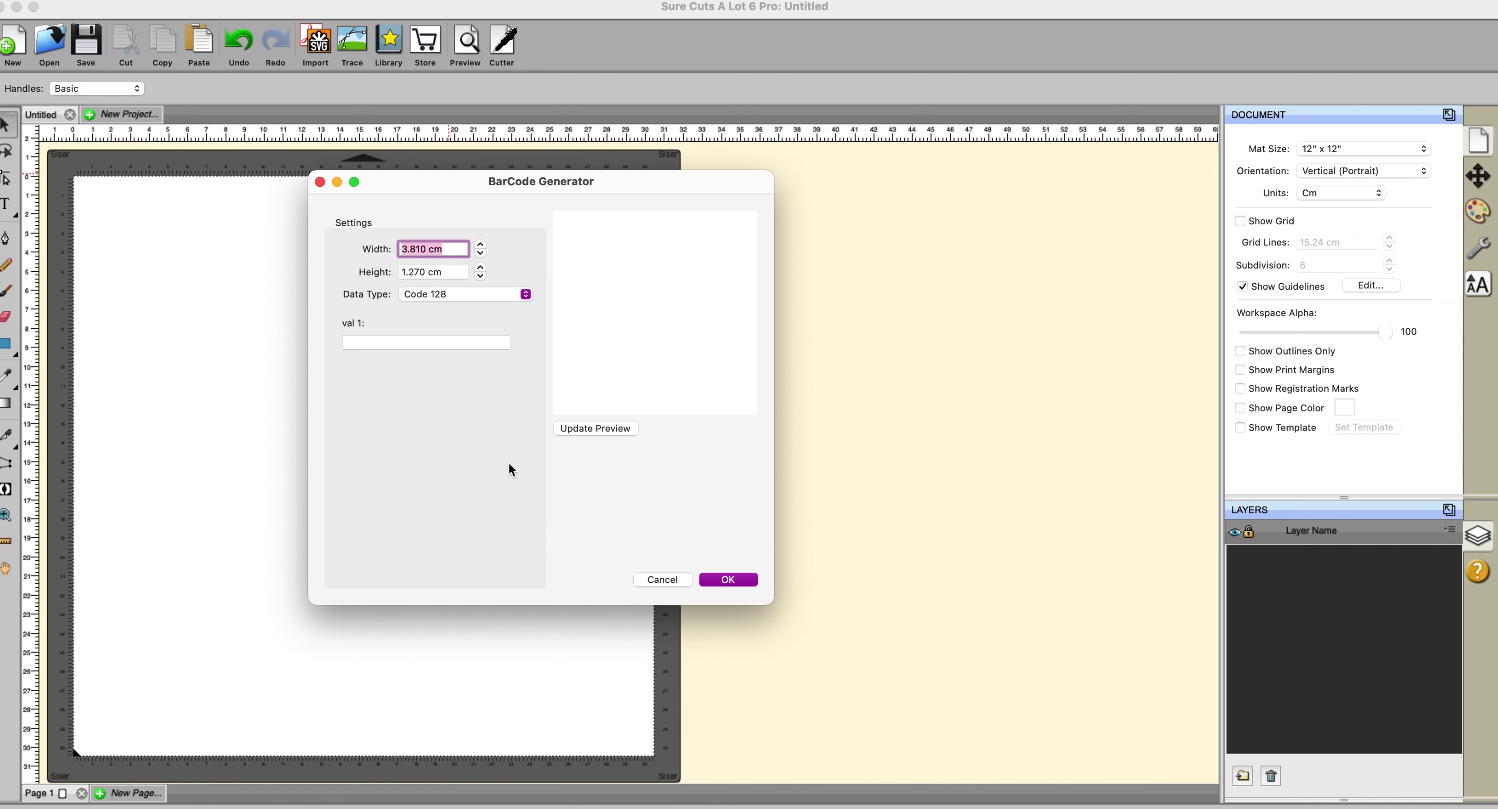
{"action": "left_click", "coordinate": [388, 344]}
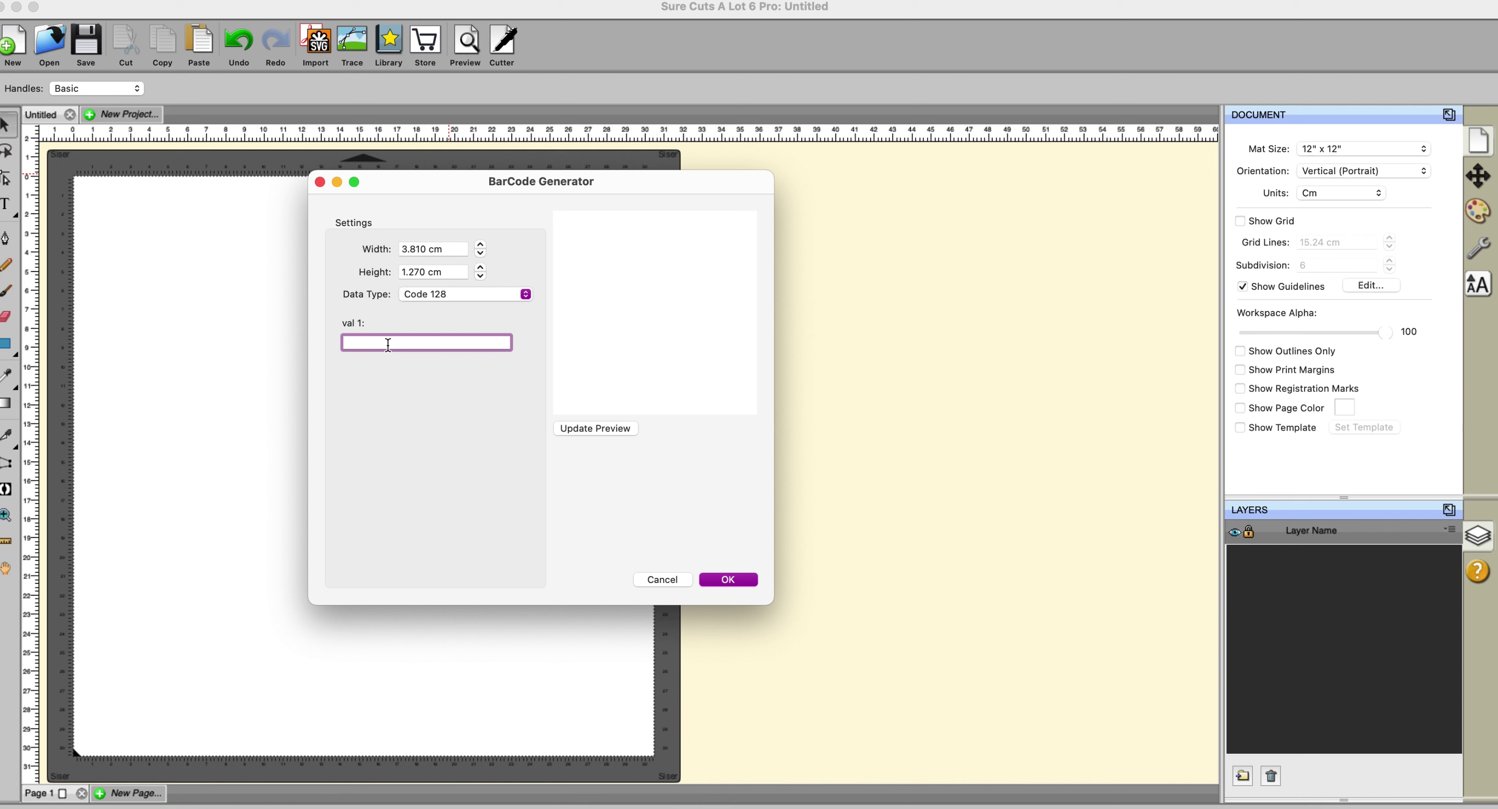
{"action": "type", "text": "Pears"}
Preview the Pears barcode, place it and move it to the centre of the mat.
{"action": "left_click", "coordinate": [627, 428]}
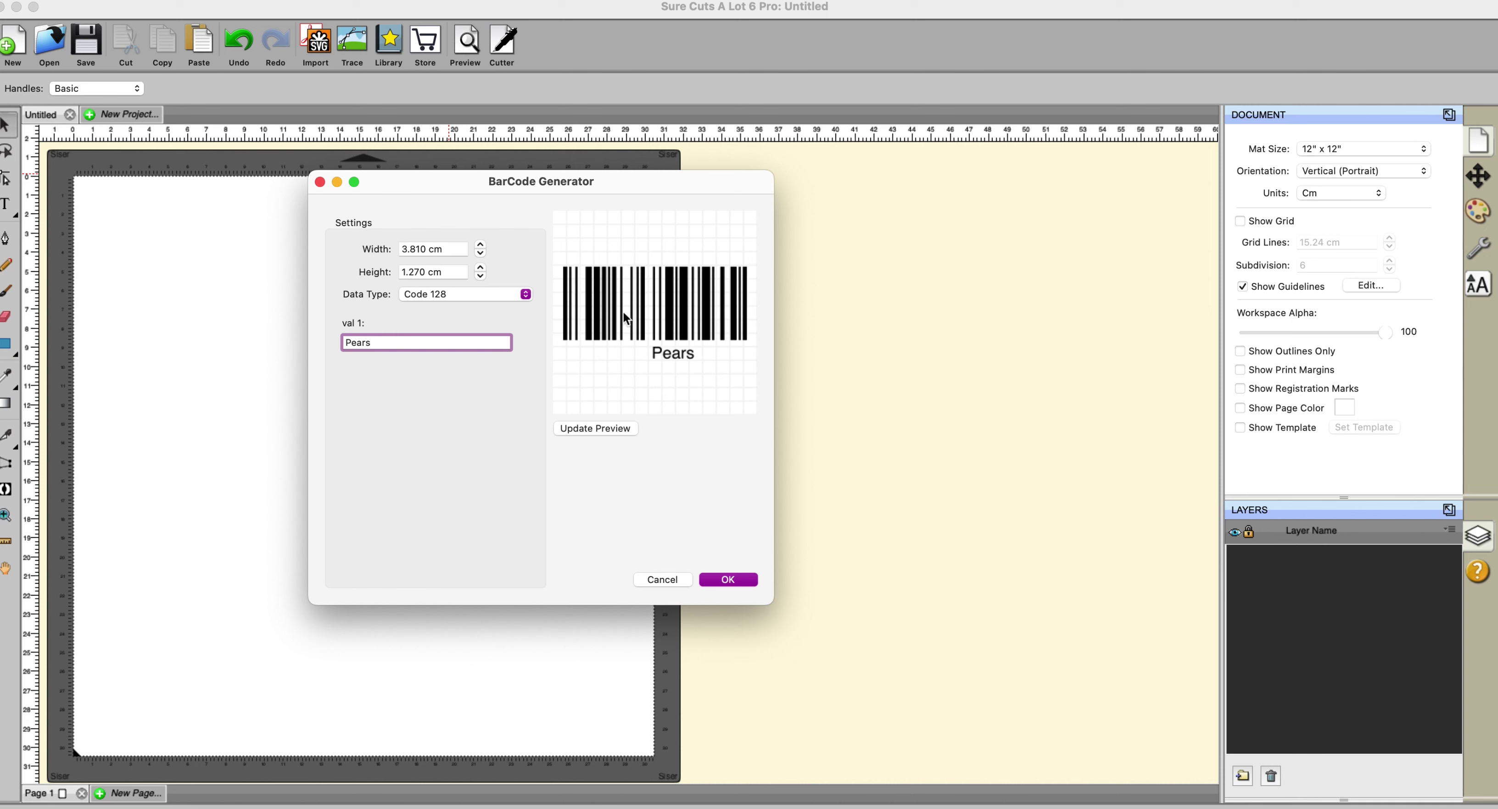
{"action": "left_click", "coordinate": [726, 580]}
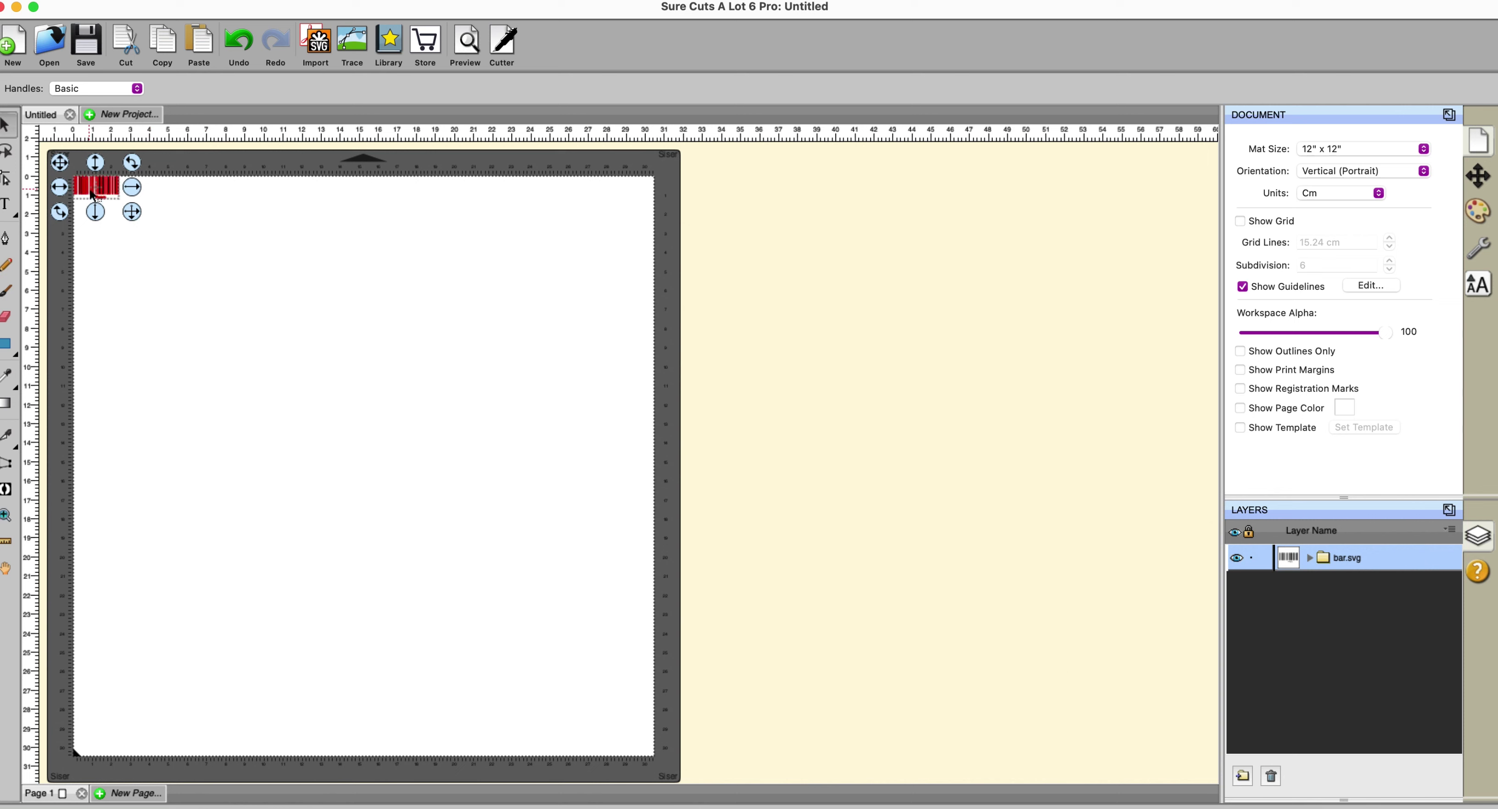
{"action": "left_click_drag", "start_coordinate": [97, 186], "coordinate": [561, 547]}
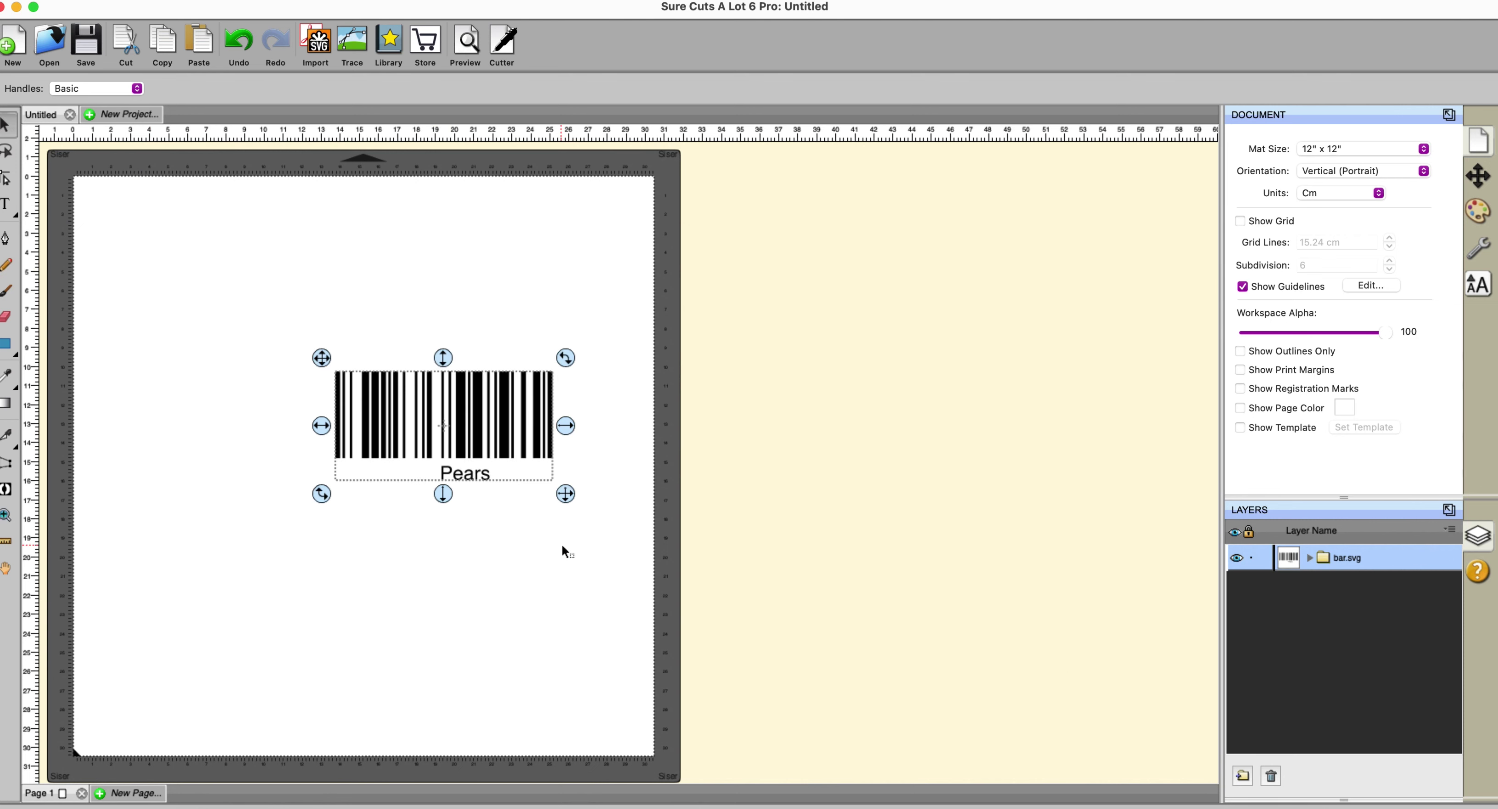
{"action": "left_click", "coordinate": [580, 644]}
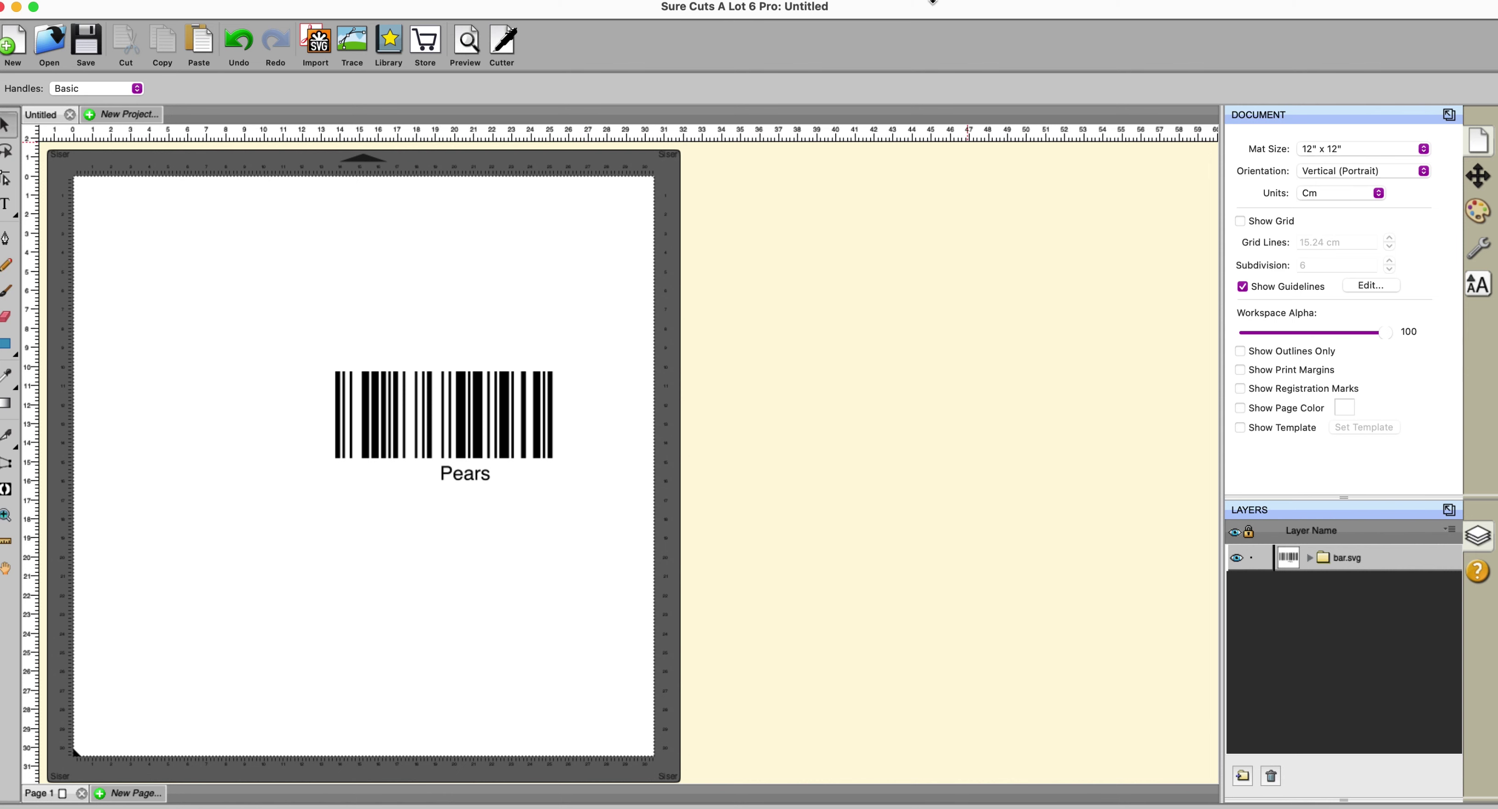
Apply Barrel Distortion to the rectangle and raise the threshold by seven steps.
{"action": "left_click", "coordinate": [461, 66]}
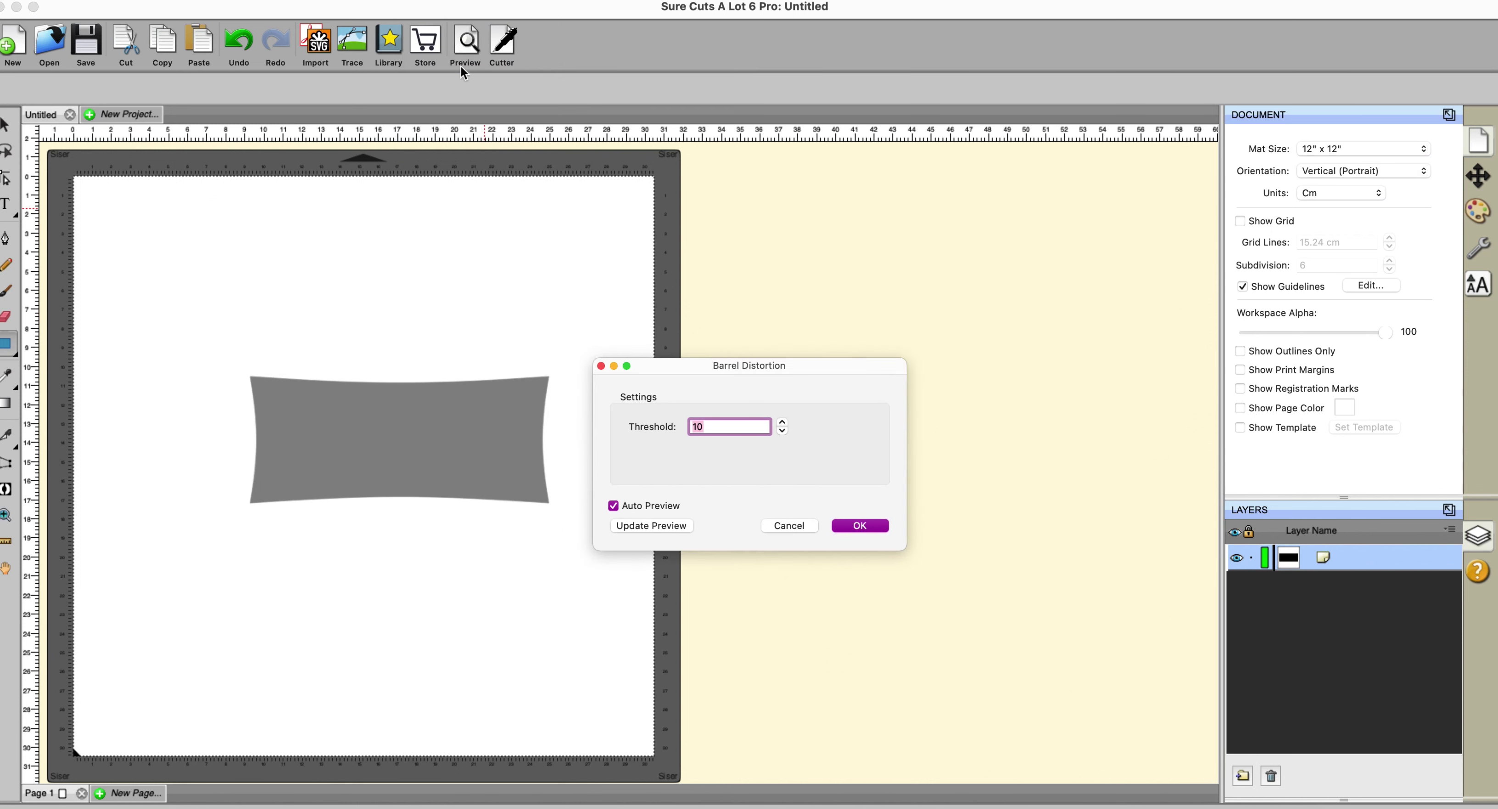
{"action": "left_click", "coordinate": [782, 423]}
{"action": "left_click", "coordinate": [782, 424]}
{"action": "left_click", "coordinate": [782, 423]}
{"action": "left_click", "coordinate": [782, 423]}
{"action": "left_click", "coordinate": [782, 423]}
{"action": "left_click", "coordinate": [782, 423]}
{"action": "left_click", "coordinate": [782, 424]}
{"action": "left_click", "coordinate": [782, 423]}
{"action": "left_click", "coordinate": [782, 424]}
{"action": "left_click", "coordinate": [782, 423]}
{"action": "left_click", "coordinate": [782, 423]}
{"action": "left_click", "coordinate": [782, 424]}
{"action": "left_click", "coordinate": [783, 423]}
{"action": "left_click", "coordinate": [782, 424]}
Lower the threshold past flat until the rectangle bulges outward at -15.
{"action": "left_click", "coordinate": [783, 431]}
{"action": "left_click", "coordinate": [782, 432]}
{"action": "left_click", "coordinate": [782, 431]}
{"action": "left_click", "coordinate": [782, 431]}
{"action": "left_click", "coordinate": [782, 432]}
{"action": "left_click", "coordinate": [783, 431]}
{"action": "left_click", "coordinate": [782, 431]}
{"action": "left_click", "coordinate": [782, 431]}
{"action": "left_click", "coordinate": [782, 431]}
{"action": "left_click", "coordinate": [782, 431]}
{"action": "left_click", "coordinate": [782, 432]}
{"action": "left_click", "coordinate": [783, 431]}
{"action": "left_click", "coordinate": [782, 431]}
{"action": "left_click", "coordinate": [782, 432]}
{"action": "left_click", "coordinate": [783, 431]}
{"action": "left_click", "coordinate": [782, 431]}
{"action": "left_click", "coordinate": [782, 432]}
{"action": "left_click", "coordinate": [782, 432]}
{"action": "left_click", "coordinate": [782, 432]}
{"action": "left_click", "coordinate": [783, 431]}
{"action": "left_click", "coordinate": [782, 431]}
{"action": "left_click", "coordinate": [782, 431]}
{"action": "left_click", "coordinate": [783, 431]}
{"action": "left_click", "coordinate": [783, 431]}
{"action": "left_click", "coordinate": [782, 431]}
{"action": "left_click", "coordinate": [783, 431]}
{"action": "left_click", "coordinate": [782, 431]}
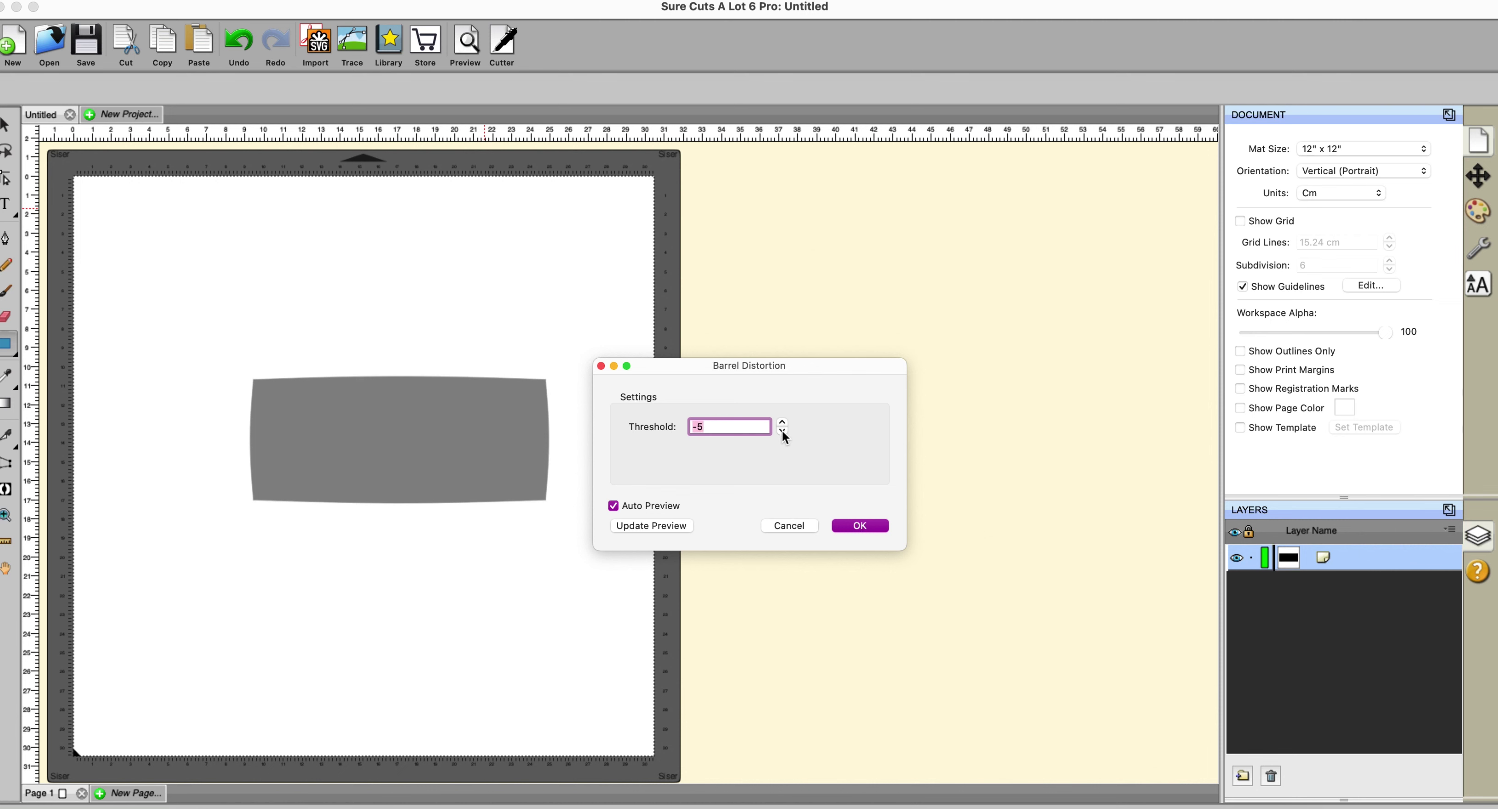
{"action": "left_click", "coordinate": [782, 432]}
{"action": "left_click", "coordinate": [782, 432]}
{"action": "left_click", "coordinate": [783, 431]}
{"action": "left_click", "coordinate": [782, 431]}
{"action": "left_click", "coordinate": [783, 431]}
{"action": "left_click", "coordinate": [782, 431]}
{"action": "left_click", "coordinate": [782, 432]}
{"action": "left_click", "coordinate": [782, 432]}
{"action": "left_click", "coordinate": [783, 431]}
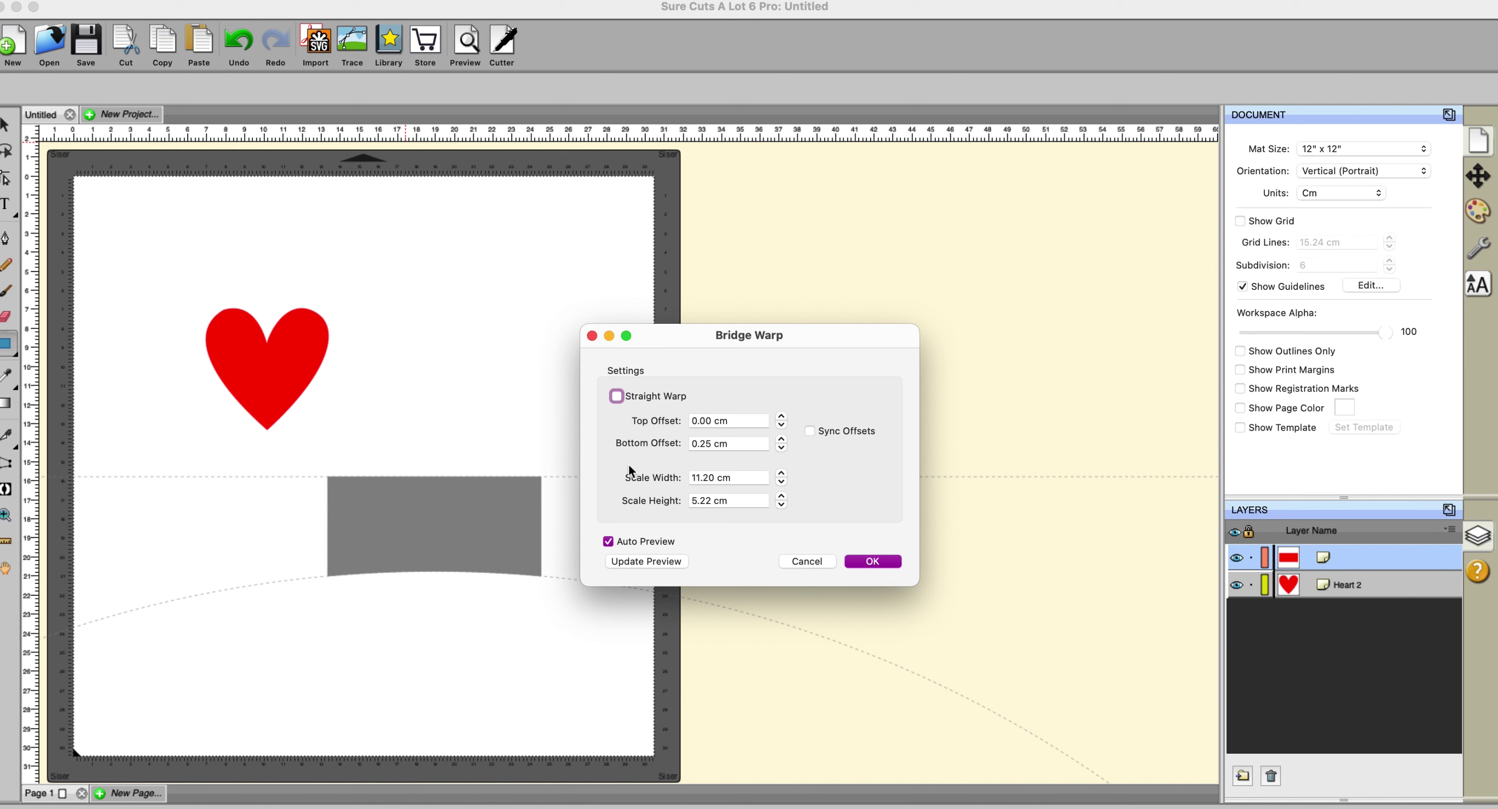
Try a straight bottom edge and arch the bridge warp's top to 1.80 cm.
{"action": "left_click", "coordinate": [616, 397]}
{"action": "left_click", "coordinate": [781, 417]}
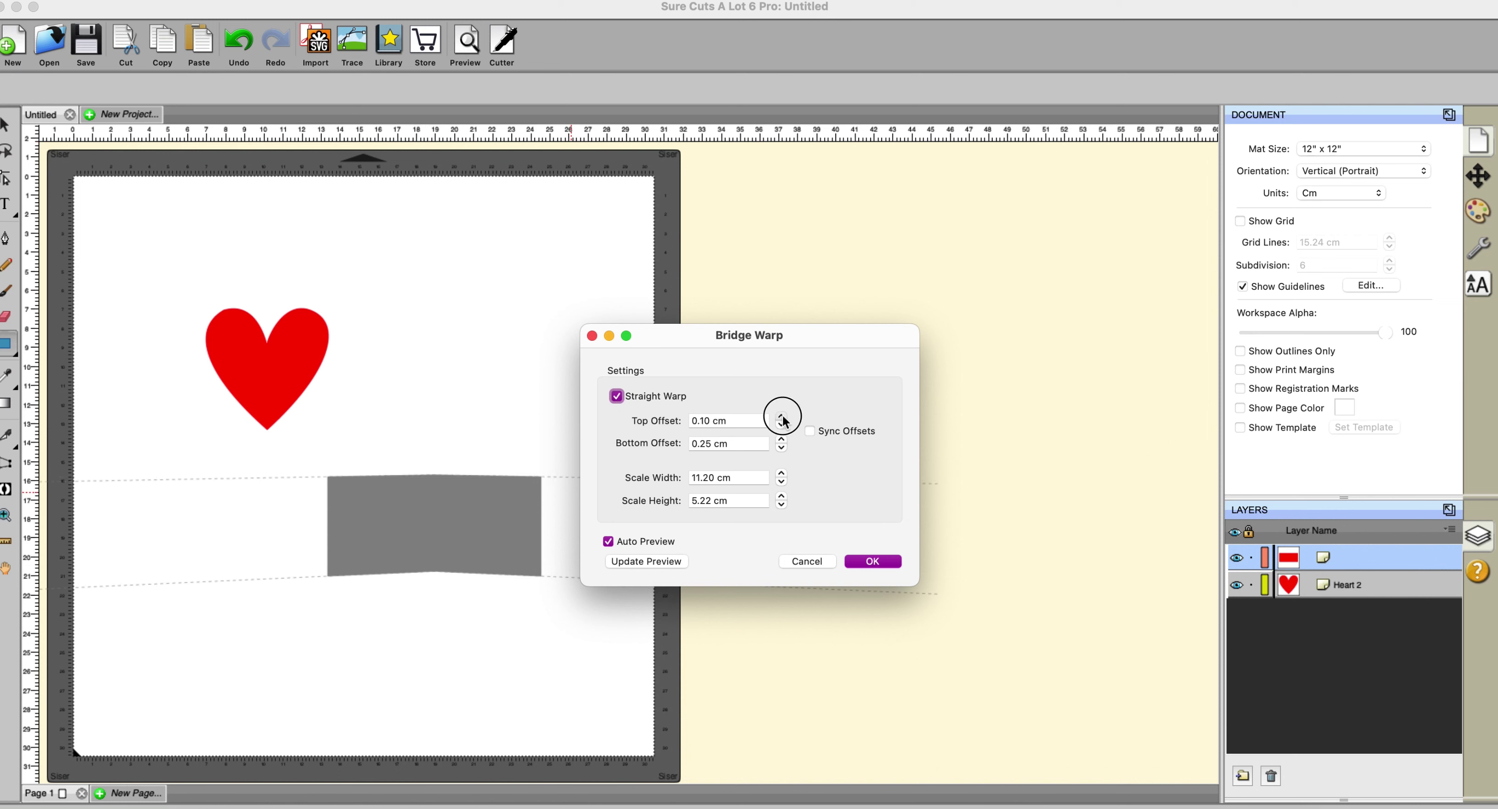
{"action": "left_click", "coordinate": [781, 417]}
{"action": "left_click", "coordinate": [781, 418]}
{"action": "left_click", "coordinate": [781, 417]}
{"action": "left_click", "coordinate": [781, 417]}
{"action": "left_click", "coordinate": [781, 417]}
{"action": "left_click", "coordinate": [781, 417]}
{"action": "left_click", "coordinate": [781, 417]}
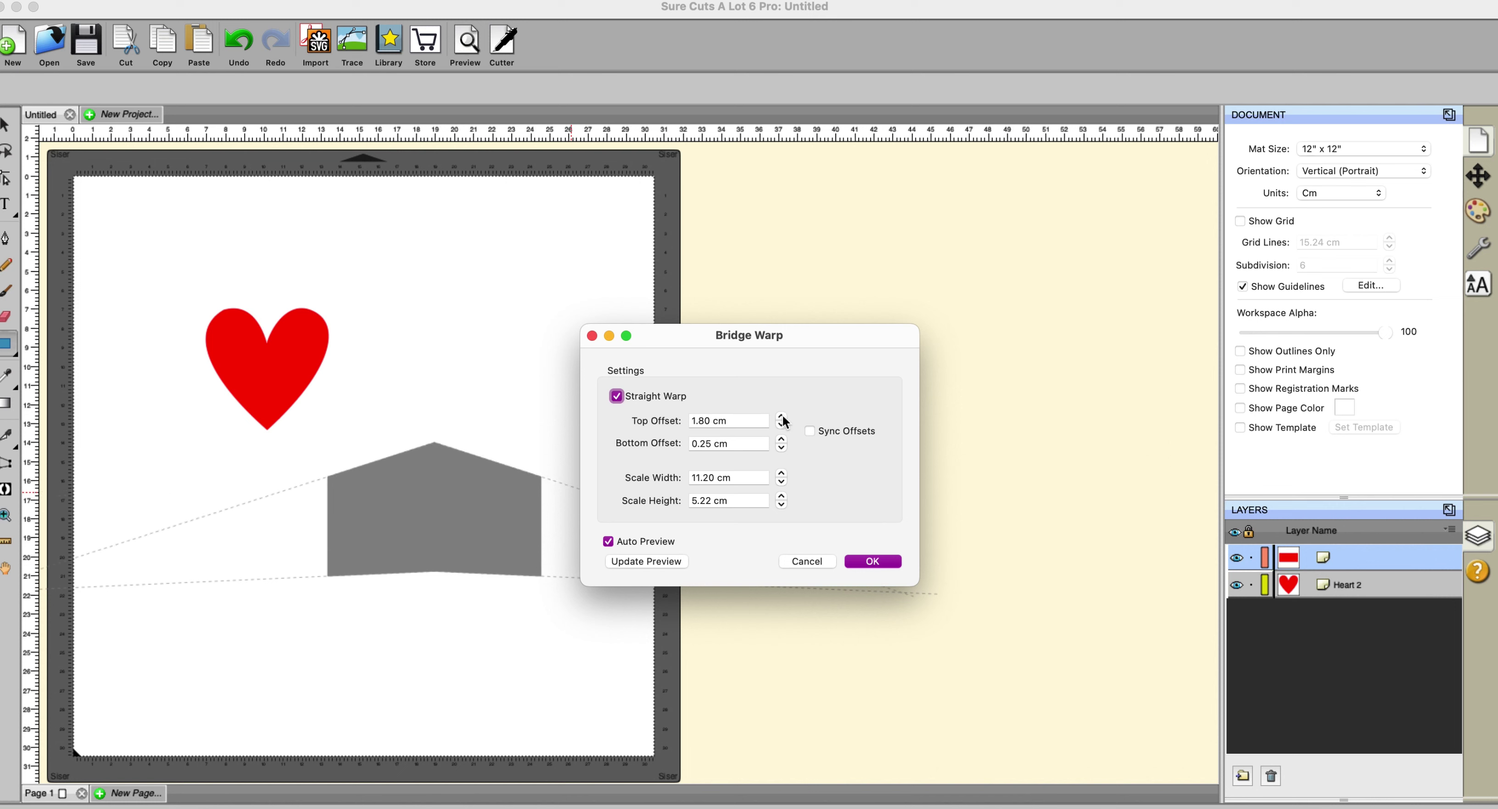
{"action": "left_click", "coordinate": [617, 397]}
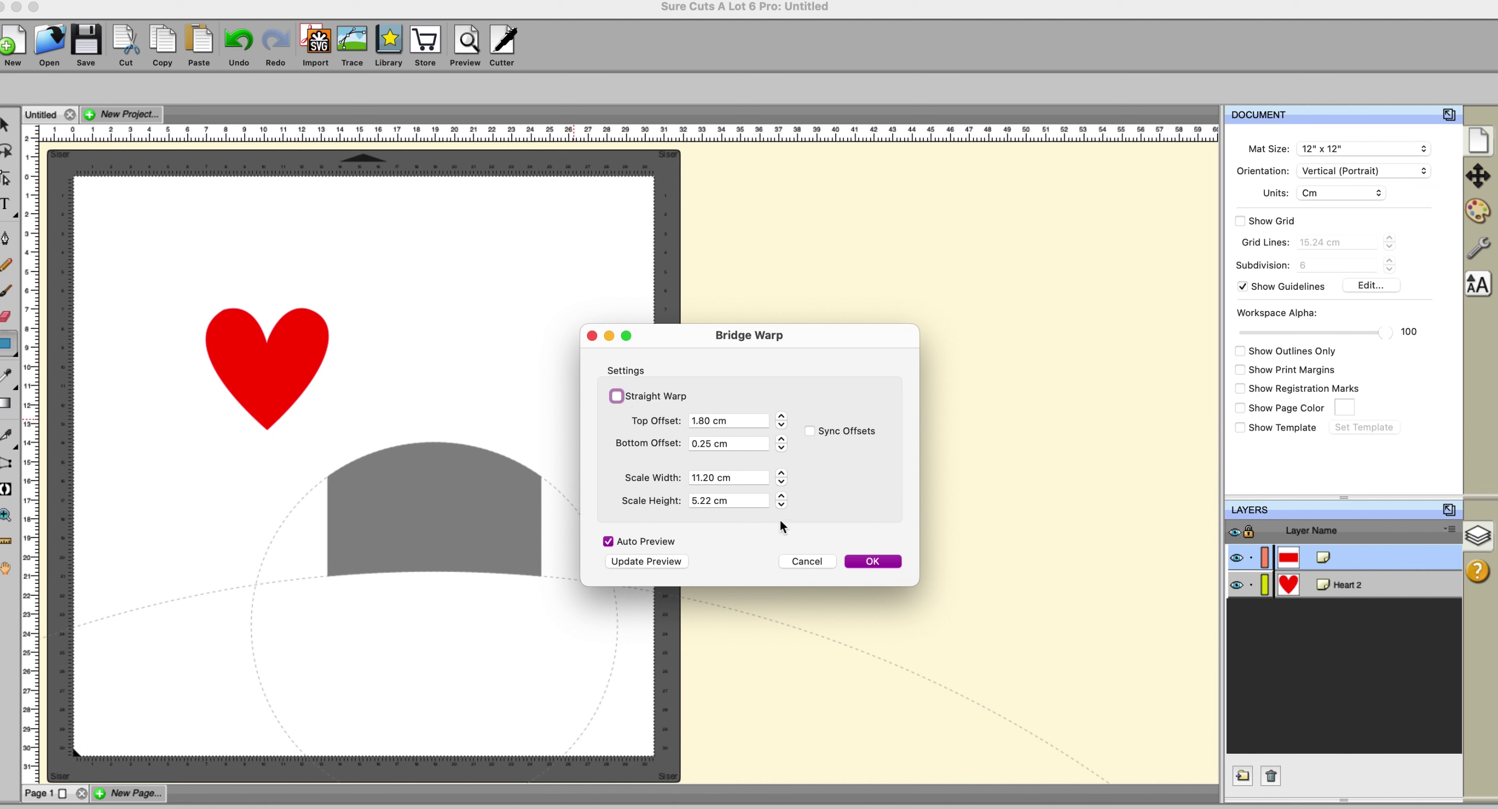
Narrow then restore the warp width to 11.20 cm, and shorten its height to 4.52 cm.
{"action": "left_click", "coordinate": [781, 482]}
{"action": "left_click", "coordinate": [782, 482]}
{"action": "left_click", "coordinate": [782, 482]}
{"action": "left_click", "coordinate": [782, 482]}
{"action": "left_click", "coordinate": [781, 482]}
{"action": "left_click", "coordinate": [781, 473]}
{"action": "left_click", "coordinate": [782, 473]}
{"action": "left_click", "coordinate": [781, 474]}
{"action": "left_click", "coordinate": [781, 474]}
{"action": "left_click", "coordinate": [781, 474]}
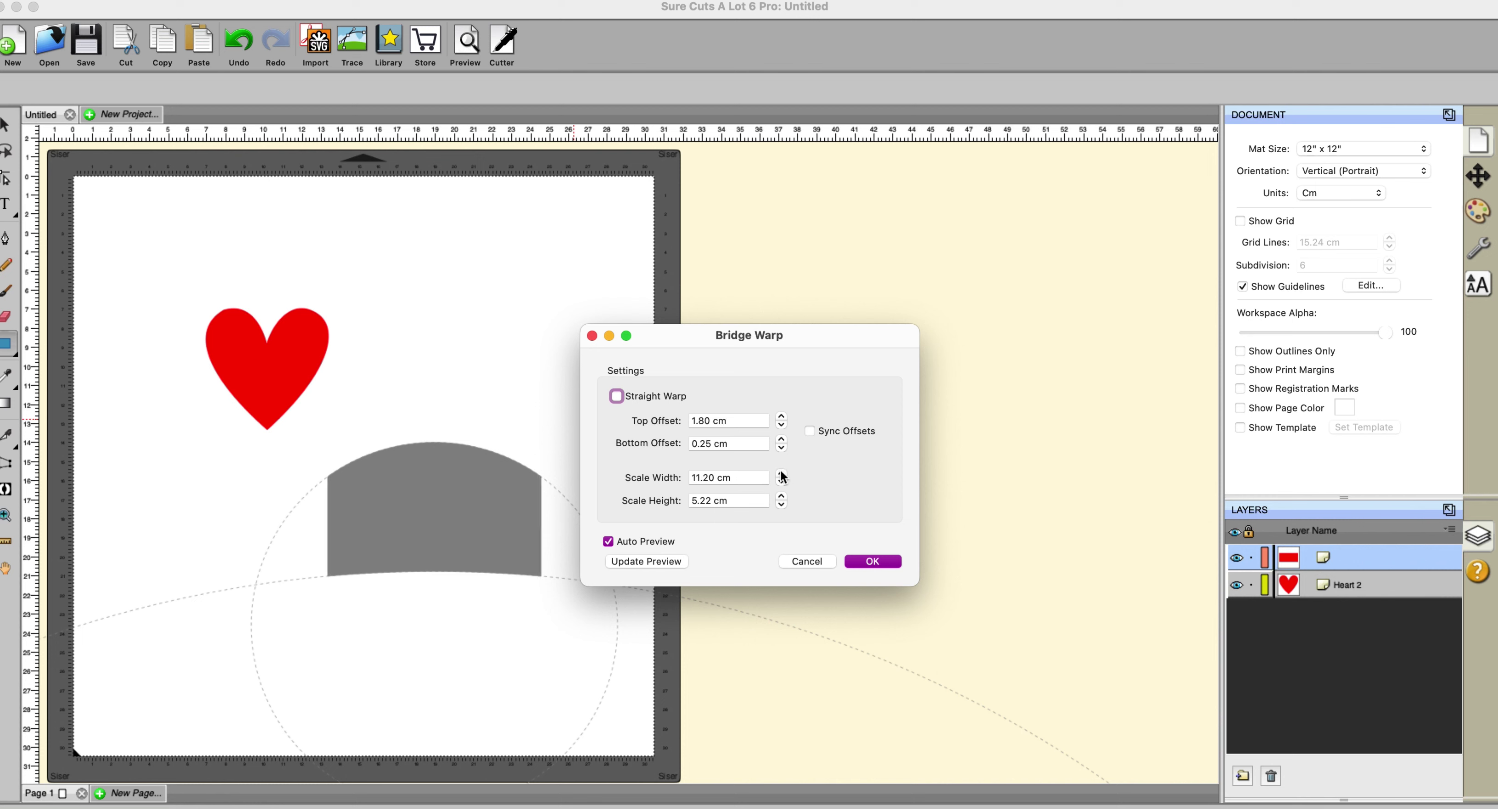
{"action": "left_click", "coordinate": [781, 505]}
{"action": "left_click", "coordinate": [782, 504]}
{"action": "left_click", "coordinate": [781, 505]}
{"action": "left_click", "coordinate": [781, 504]}
{"action": "left_click", "coordinate": [781, 505]}
{"action": "left_click", "coordinate": [781, 505]}
{"action": "left_click", "coordinate": [782, 505]}
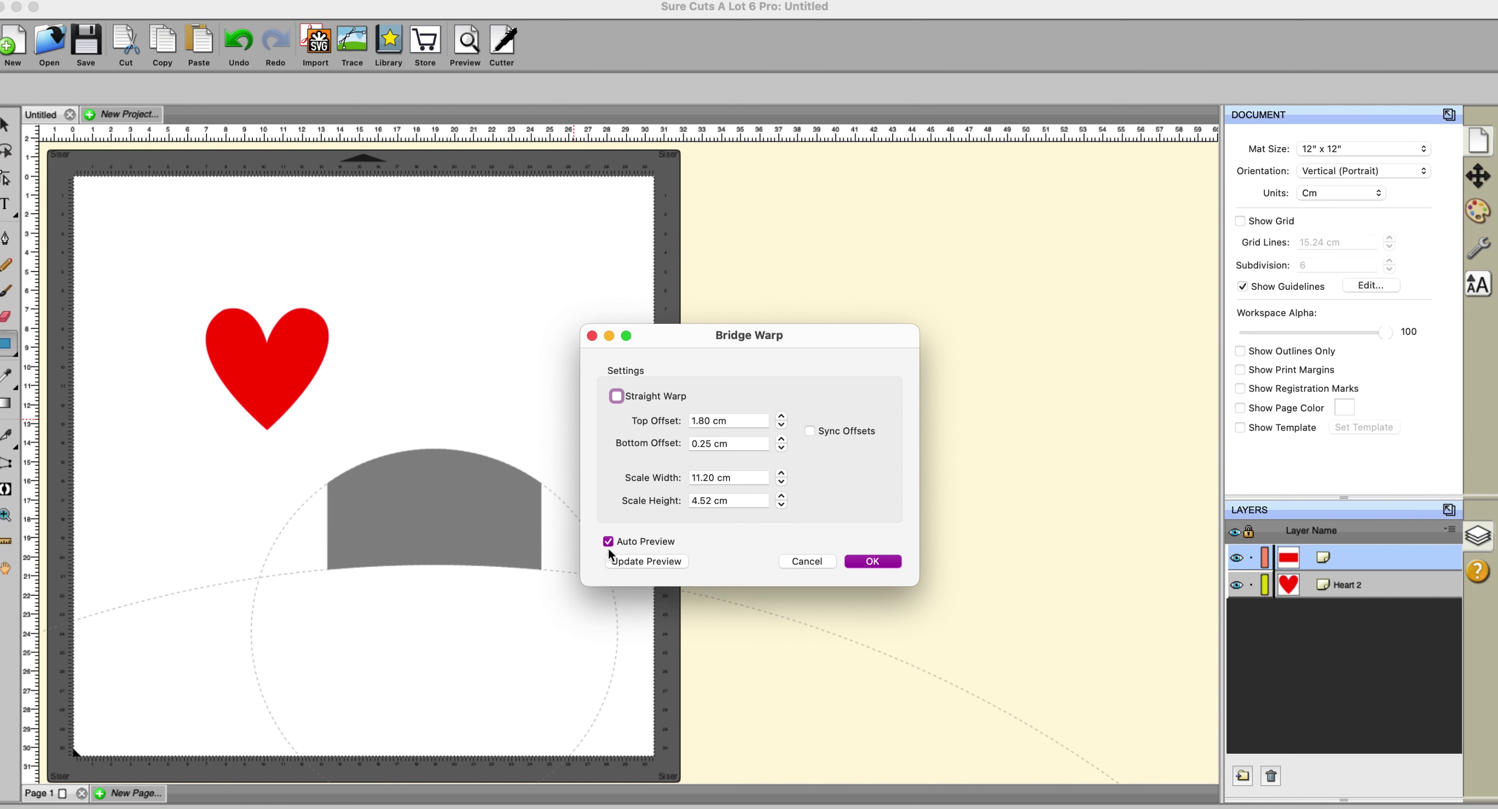
Enable Sync Offsets, raise the top offset, then reduce both arc offsets slightly.
{"action": "left_click", "coordinate": [810, 433]}
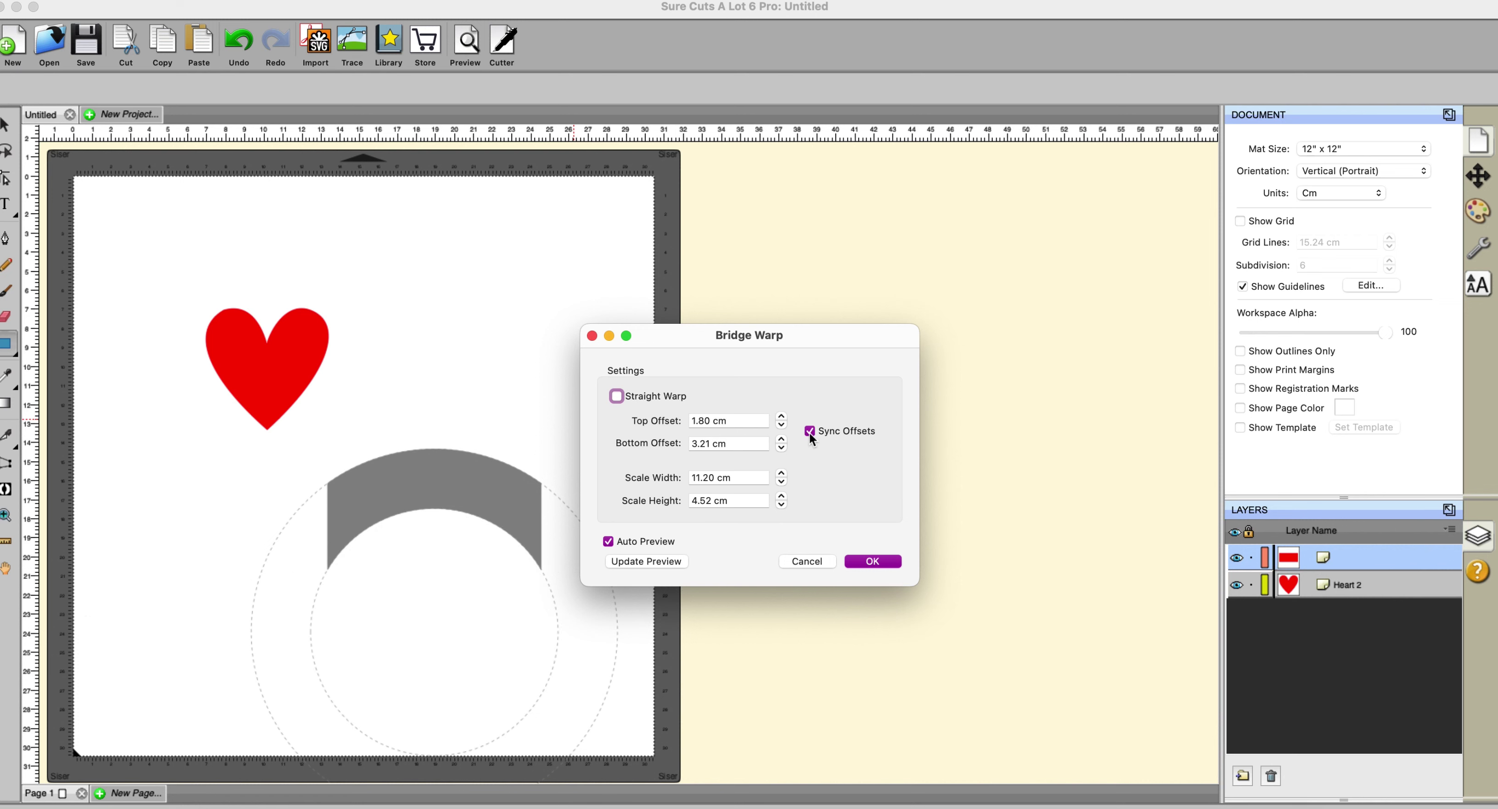
{"action": "left_click", "coordinate": [781, 417]}
{"action": "left_click", "coordinate": [782, 416]}
{"action": "left_click", "coordinate": [782, 416]}
{"action": "left_click", "coordinate": [781, 417]}
{"action": "left_click", "coordinate": [781, 416]}
{"action": "left_click", "coordinate": [781, 416]}
{"action": "left_click", "coordinate": [782, 416]}
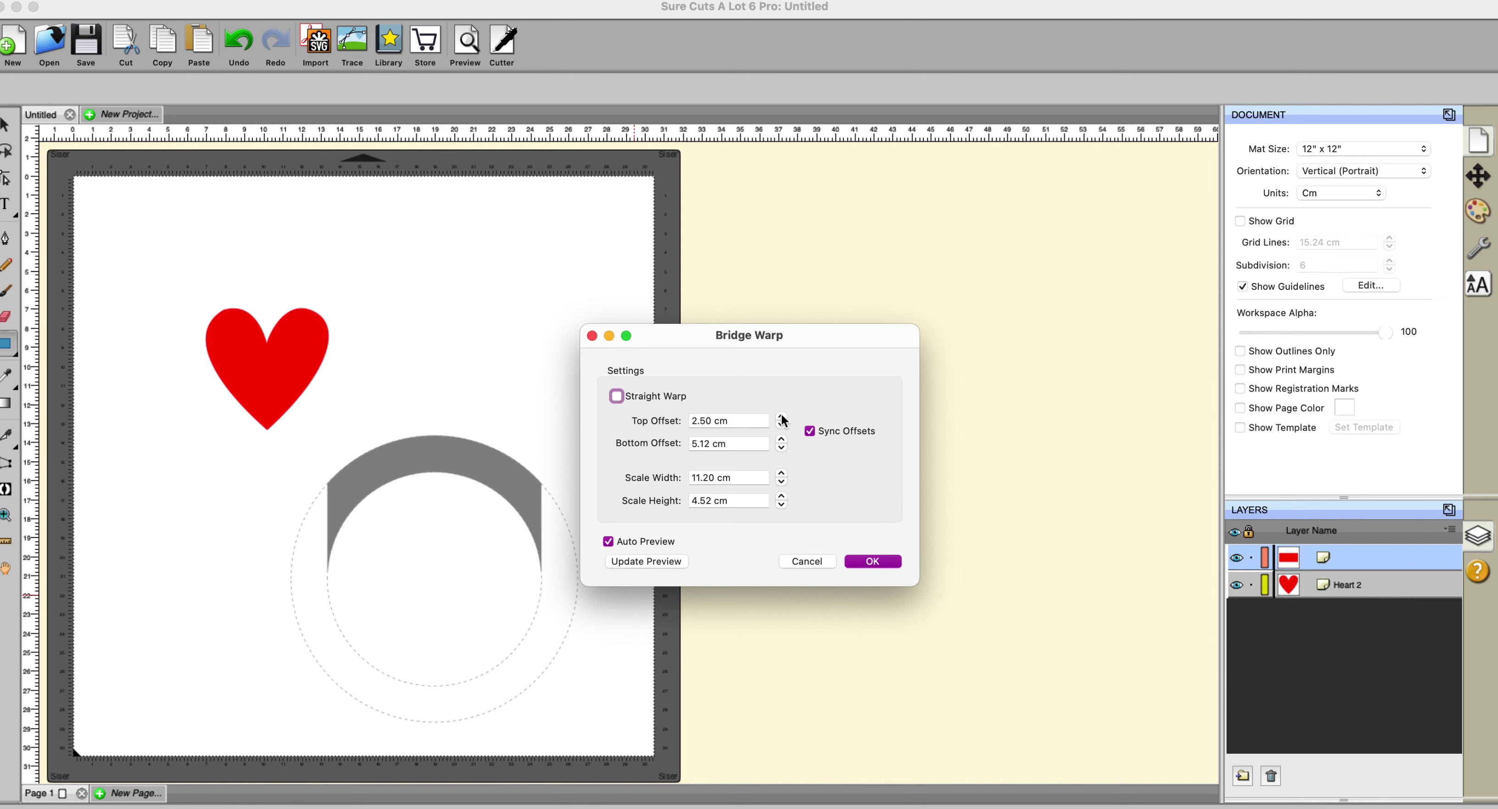
{"action": "left_click", "coordinate": [781, 450]}
{"action": "left_click_drag", "start_coordinate": [781, 451], "coordinate": [781, 450]}
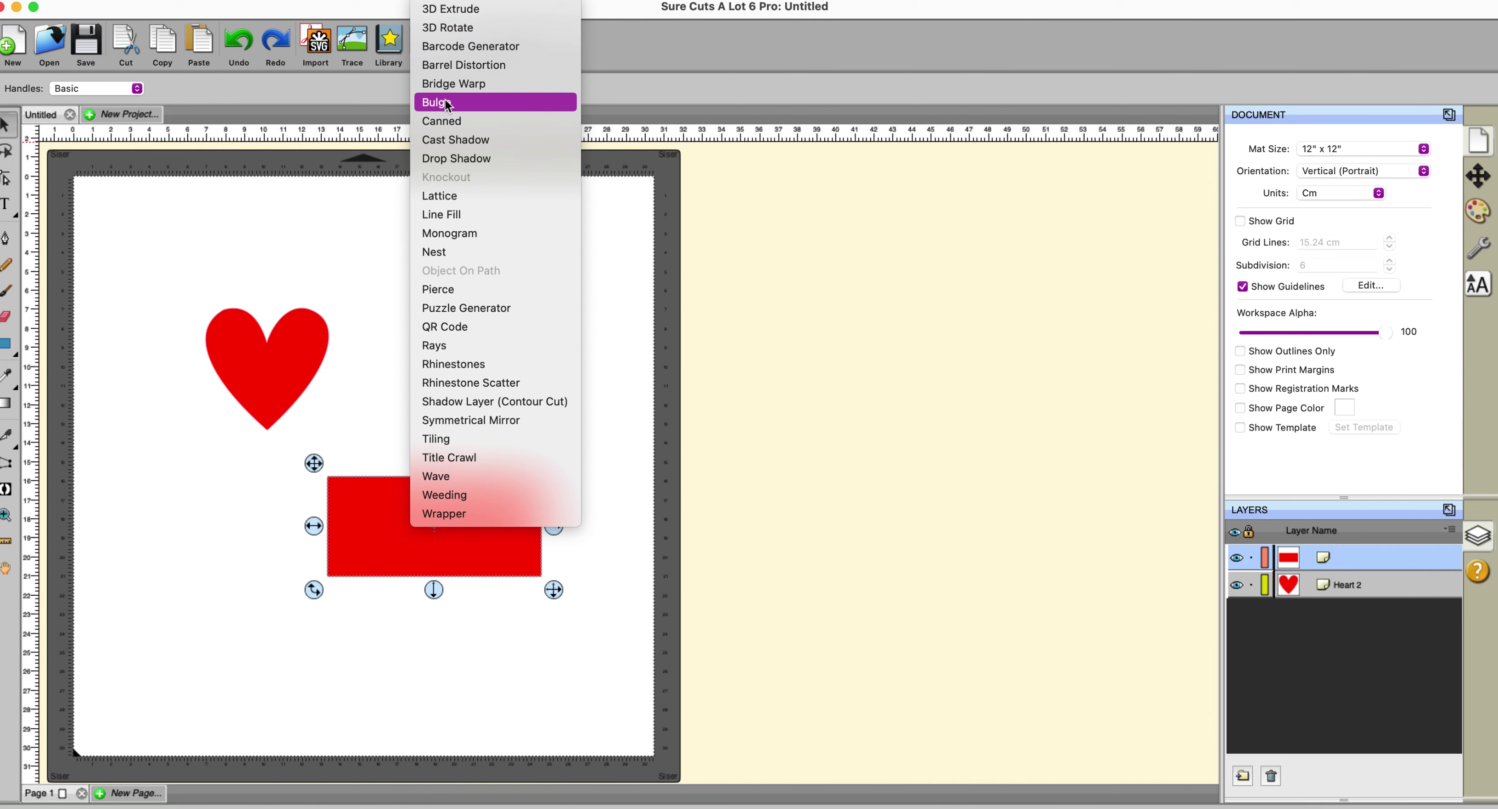
Apply Bulge, raise the top edge, and try Together and Opposite before returning to Separate.
{"action": "left_click", "coordinate": [448, 104]}
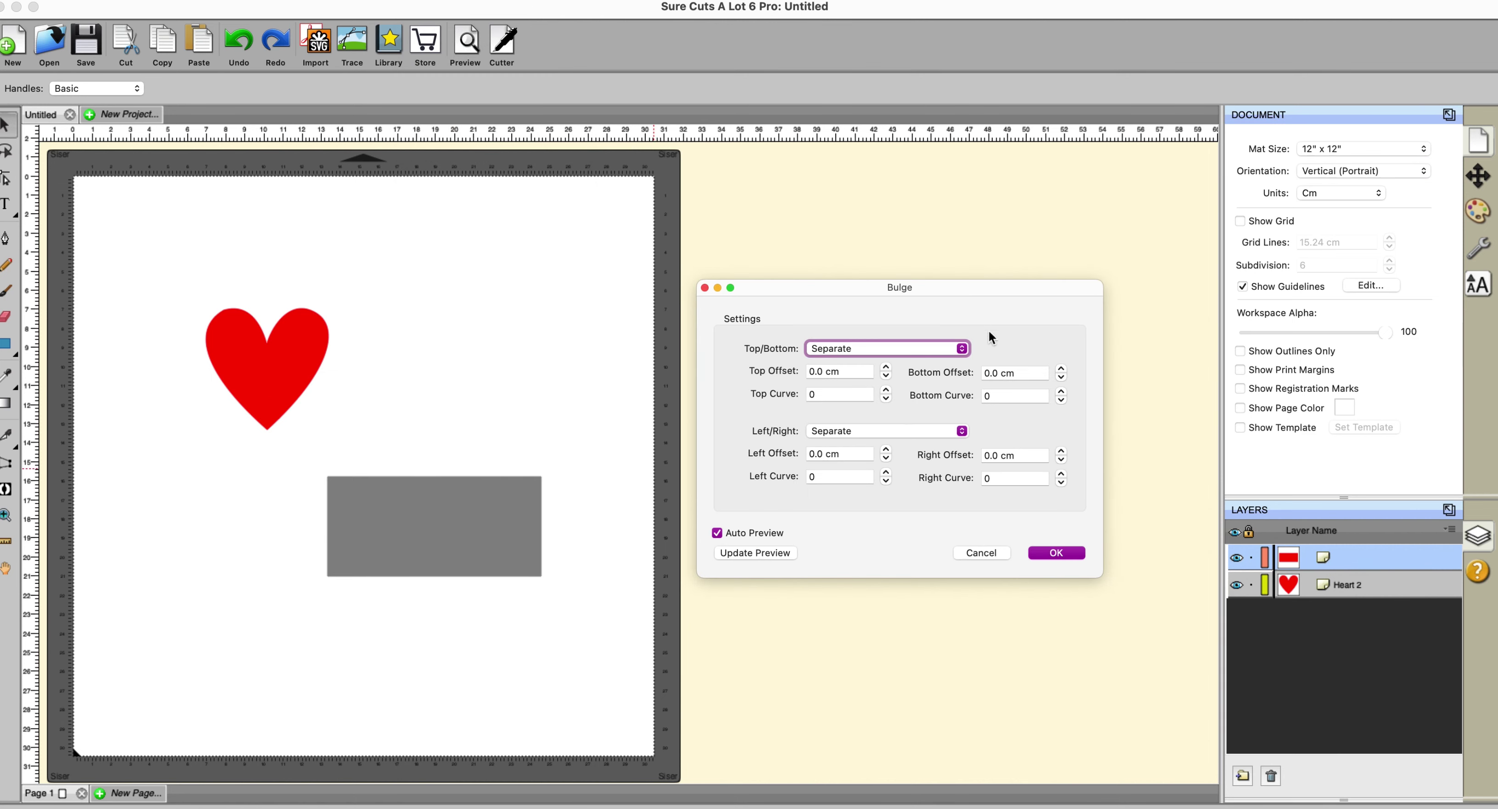
{"action": "left_click", "coordinate": [963, 350]}
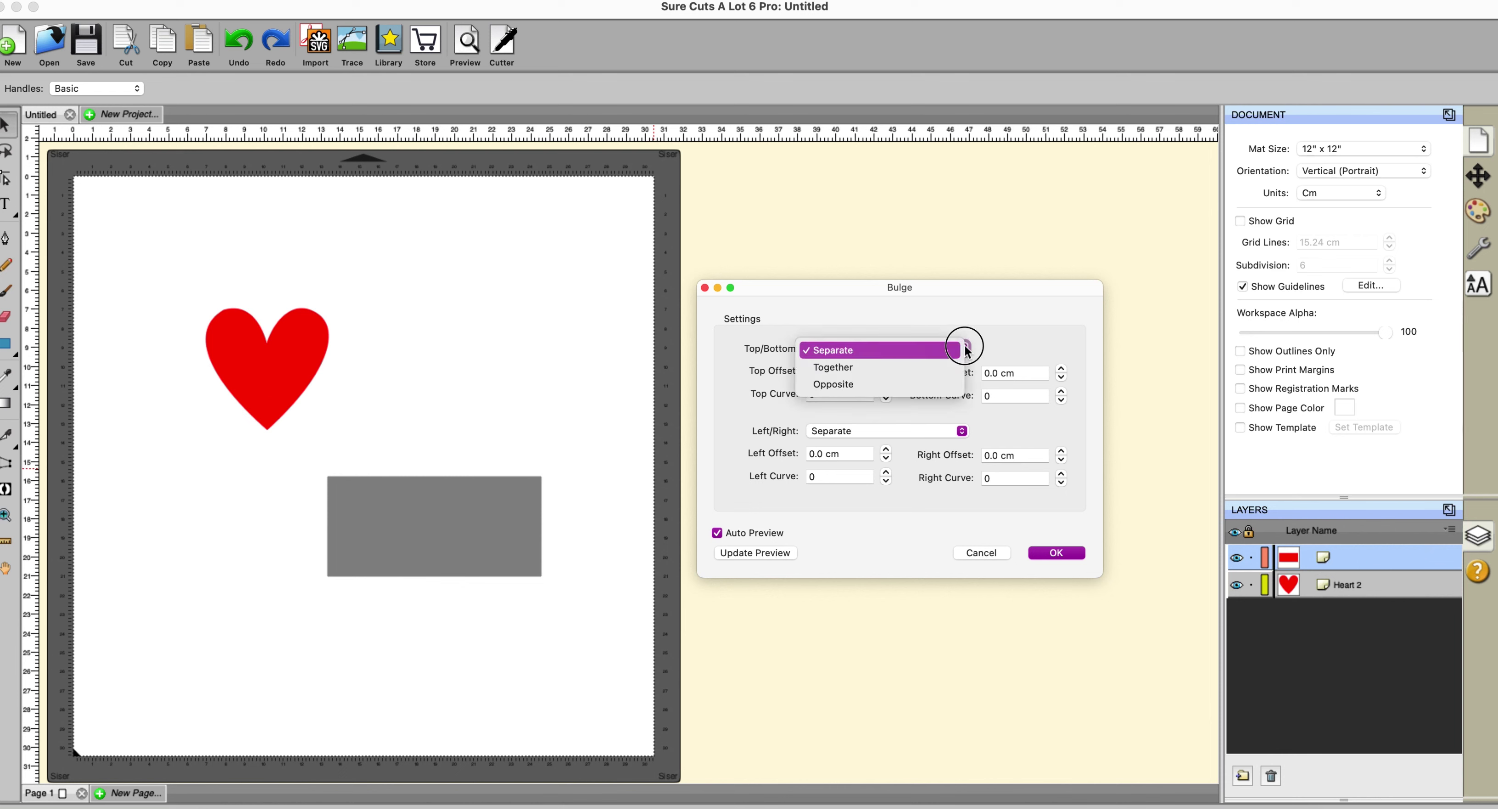
{"action": "left_click", "coordinate": [965, 349]}
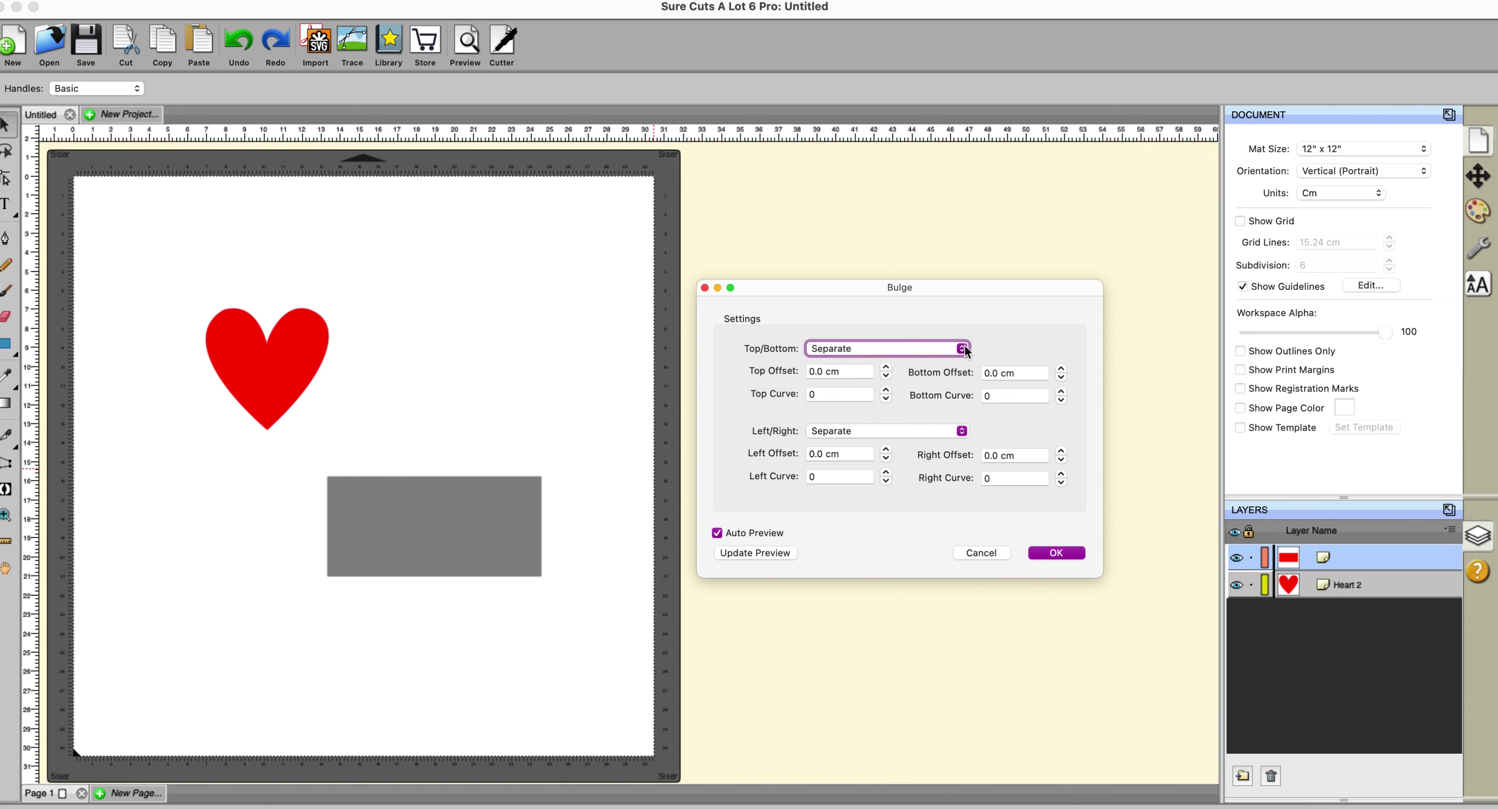
{"action": "left_click", "coordinate": [886, 368]}
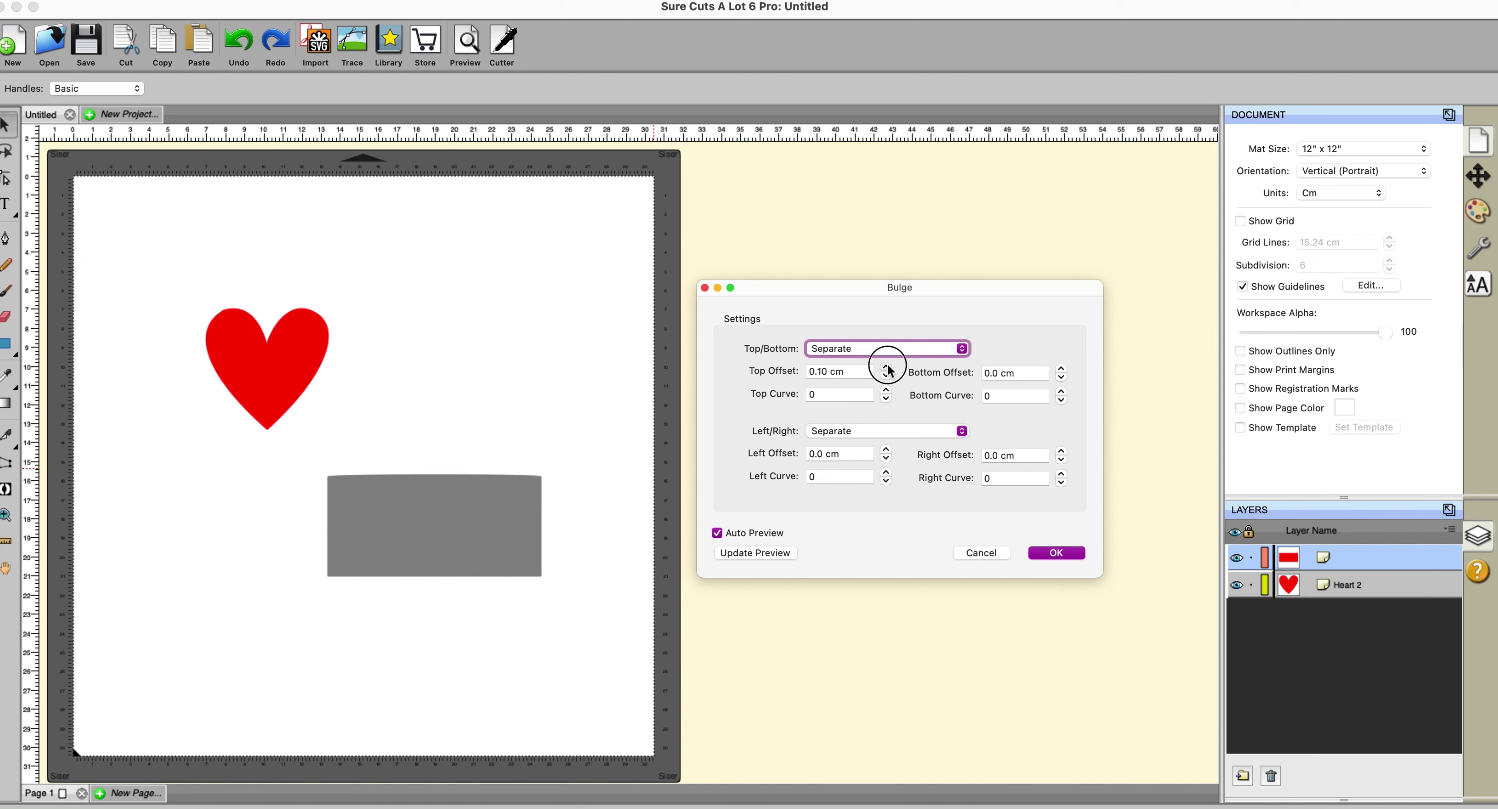
{"action": "left_click", "coordinate": [887, 368]}
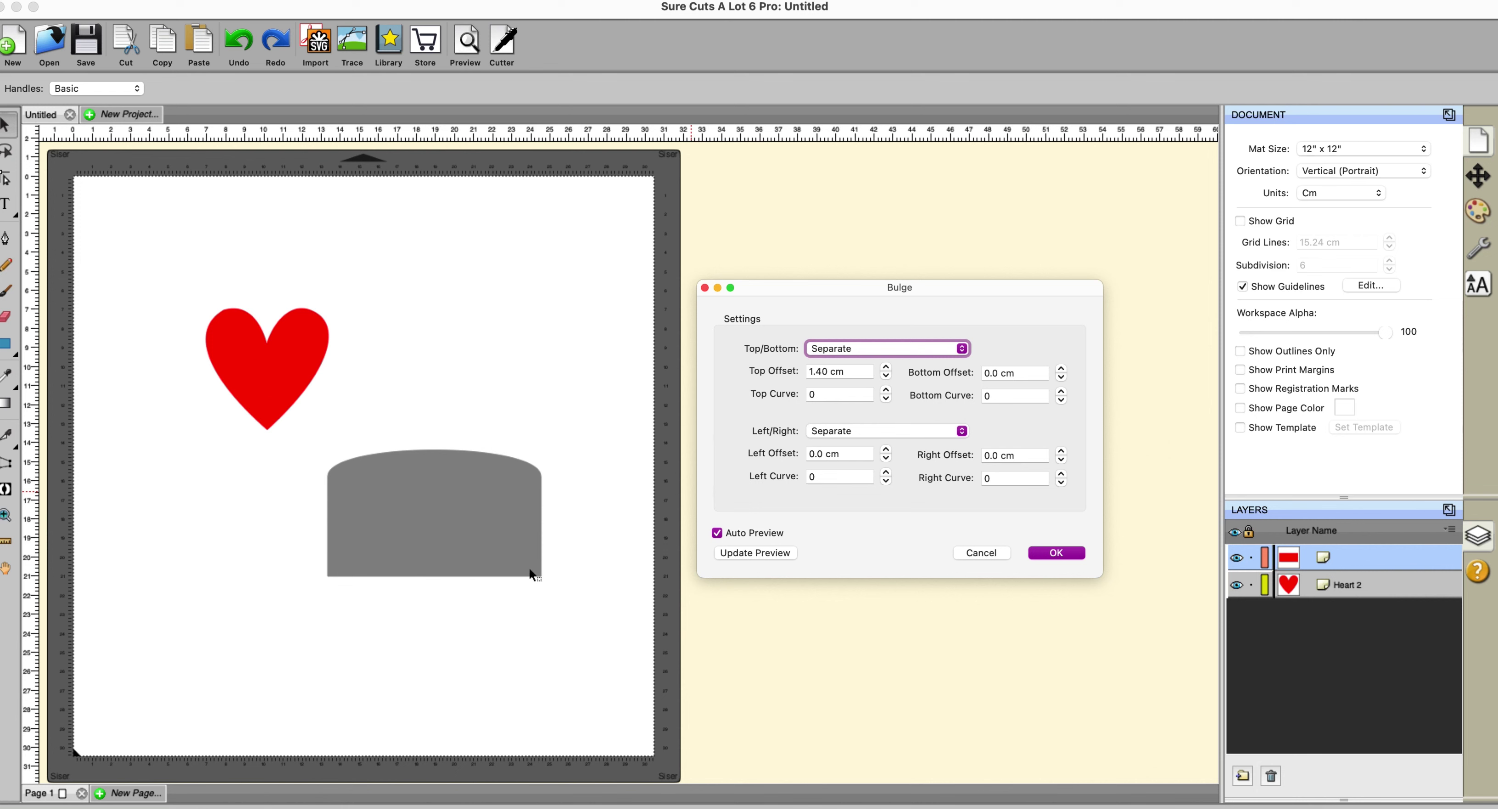
{"action": "left_click", "coordinate": [960, 351]}
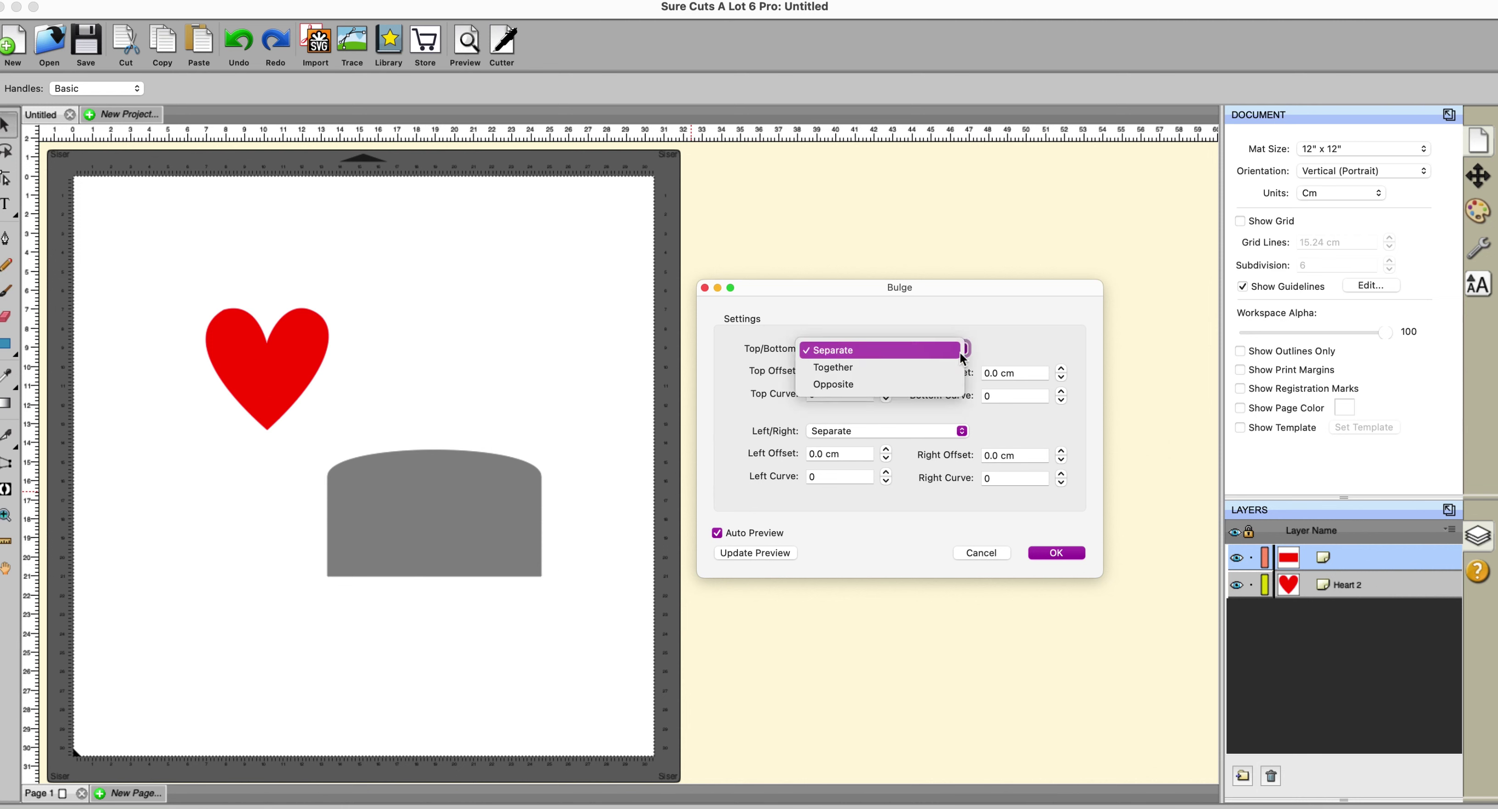
{"action": "left_click", "coordinate": [879, 370]}
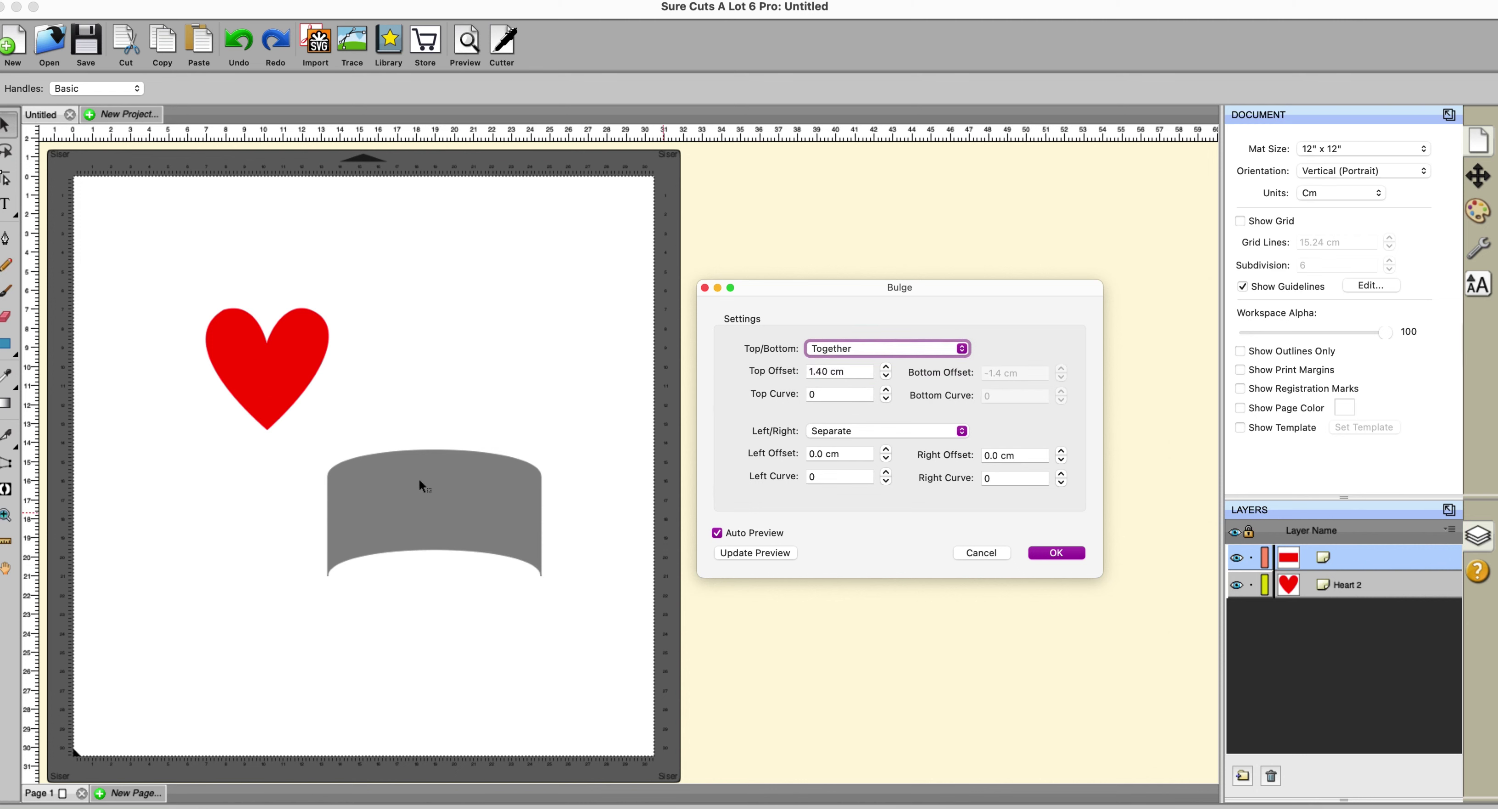
{"action": "left_click", "coordinate": [961, 350]}
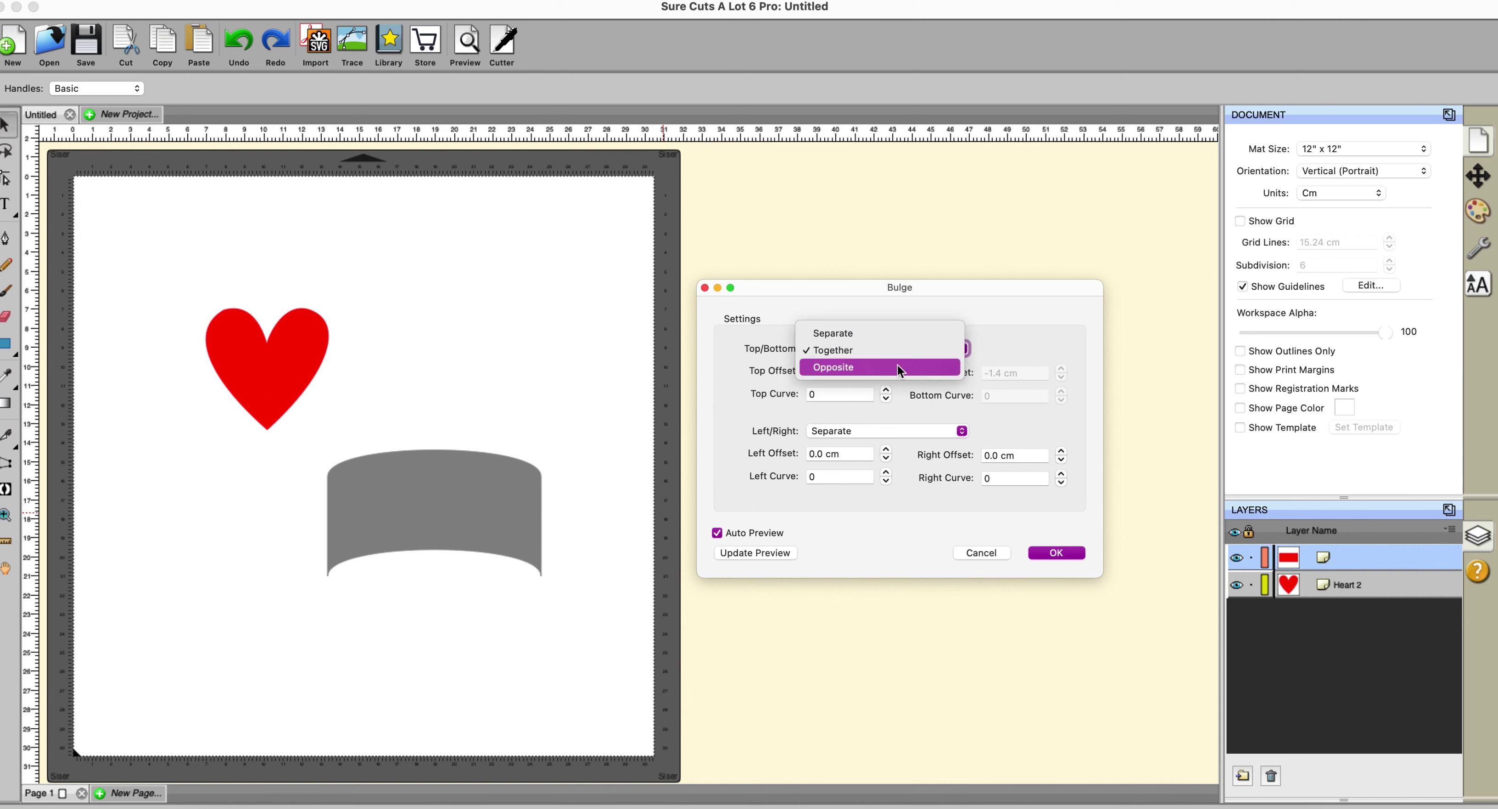
{"action": "left_click", "coordinate": [898, 366]}
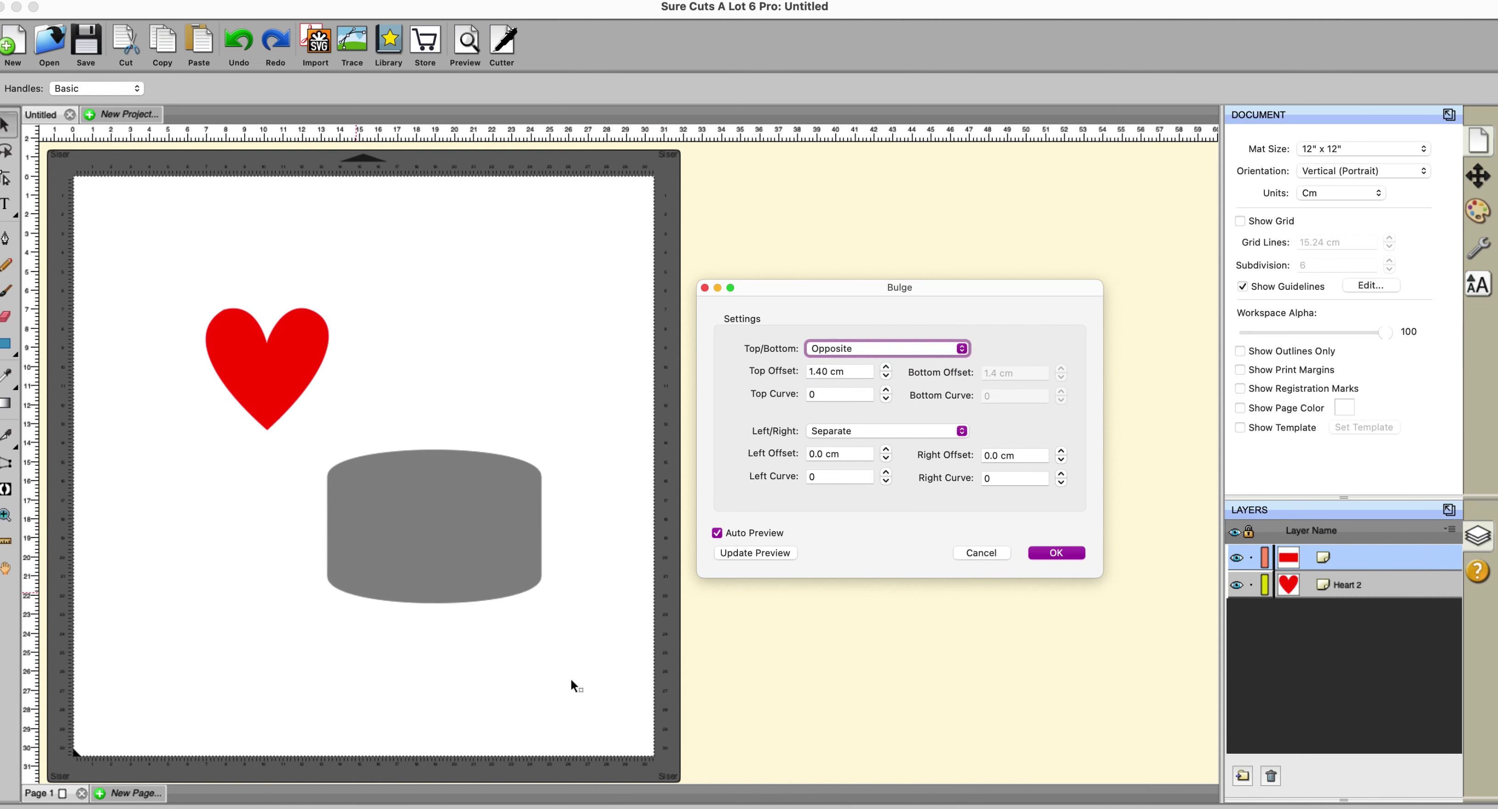
{"action": "left_click", "coordinate": [959, 351]}
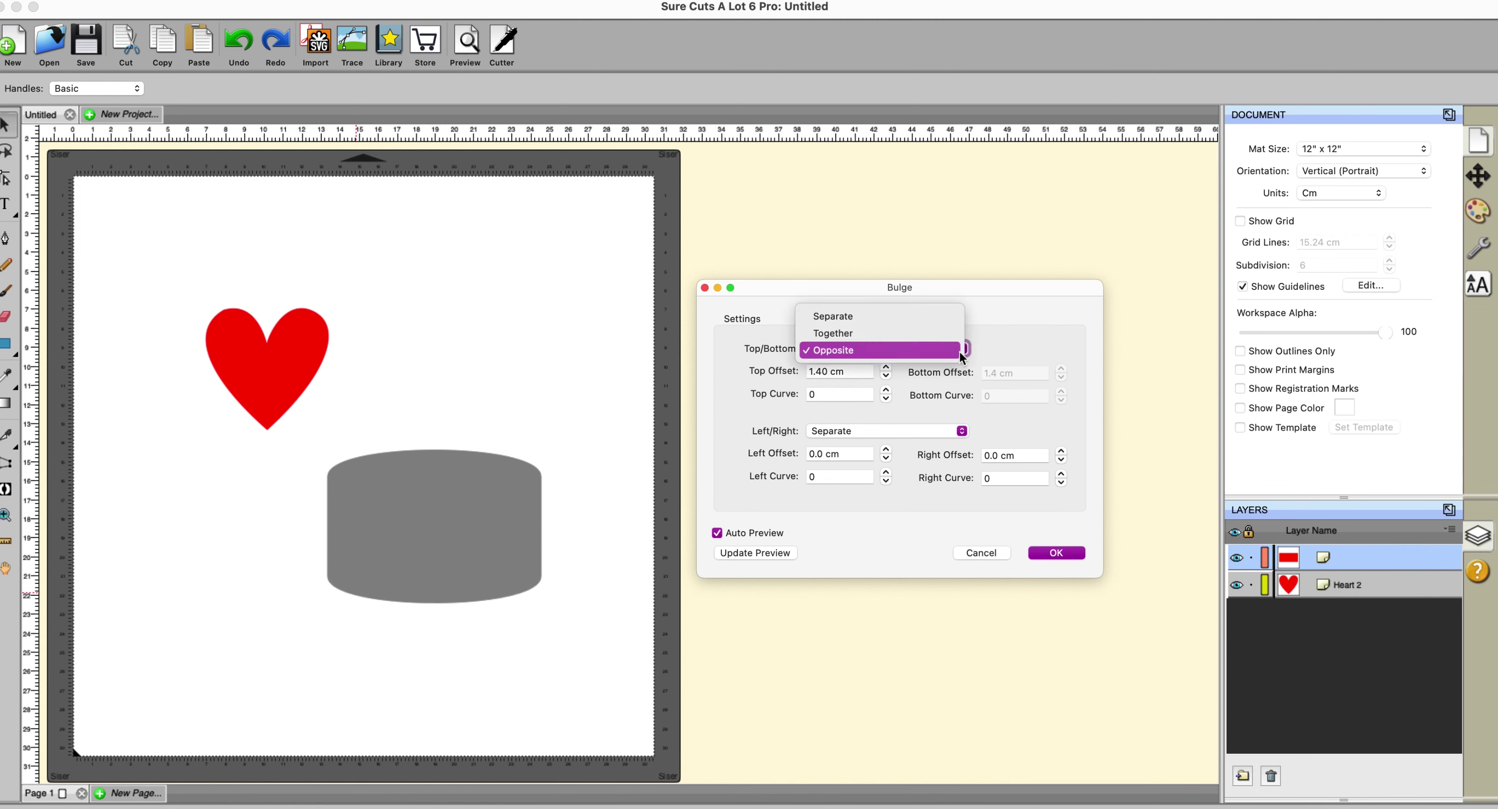
{"action": "left_click", "coordinate": [938, 325]}
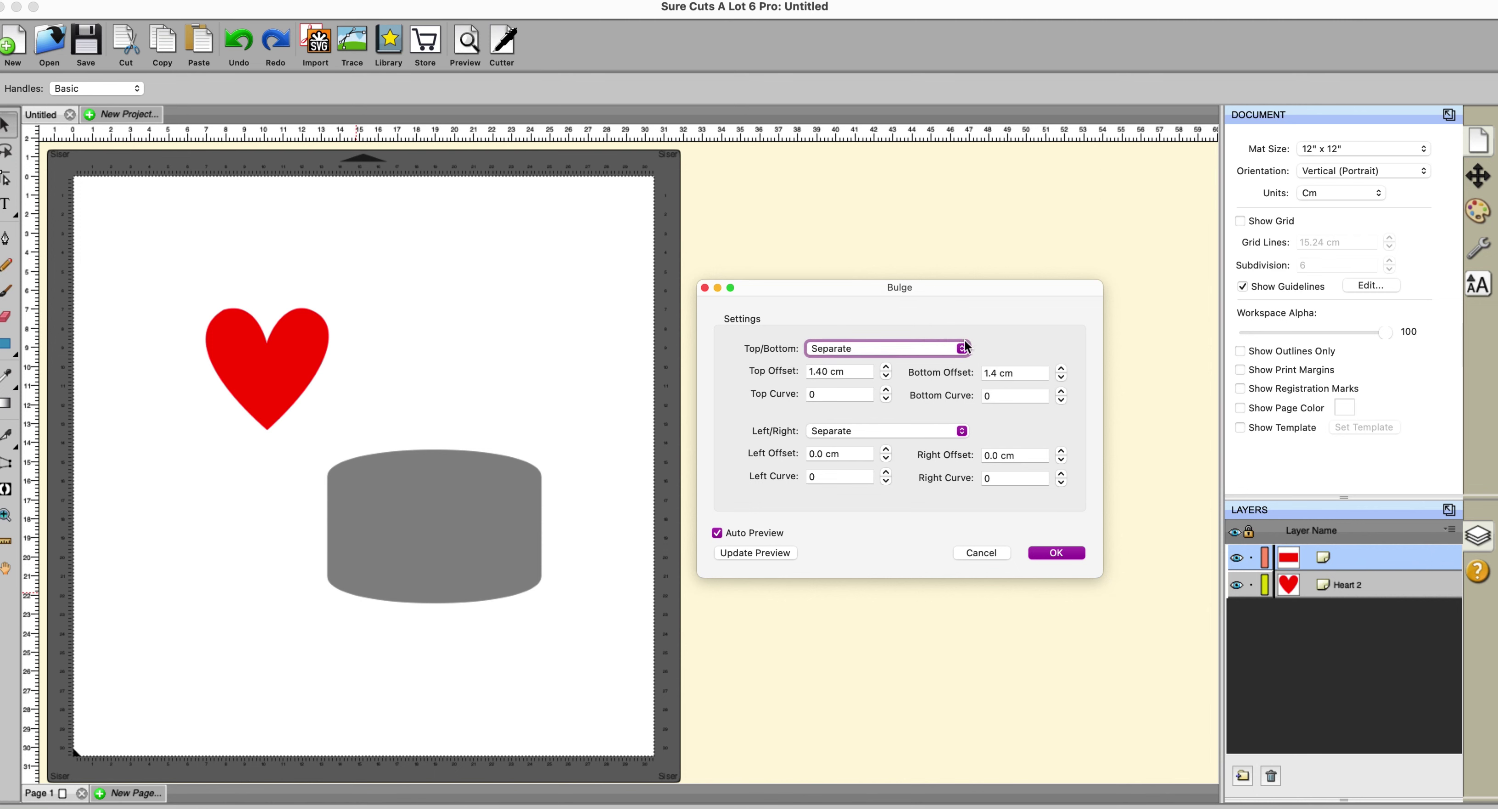
Keep left/right on Separate and bulge the left side outward to 2.30 cm.
{"action": "left_click", "coordinate": [961, 431]}
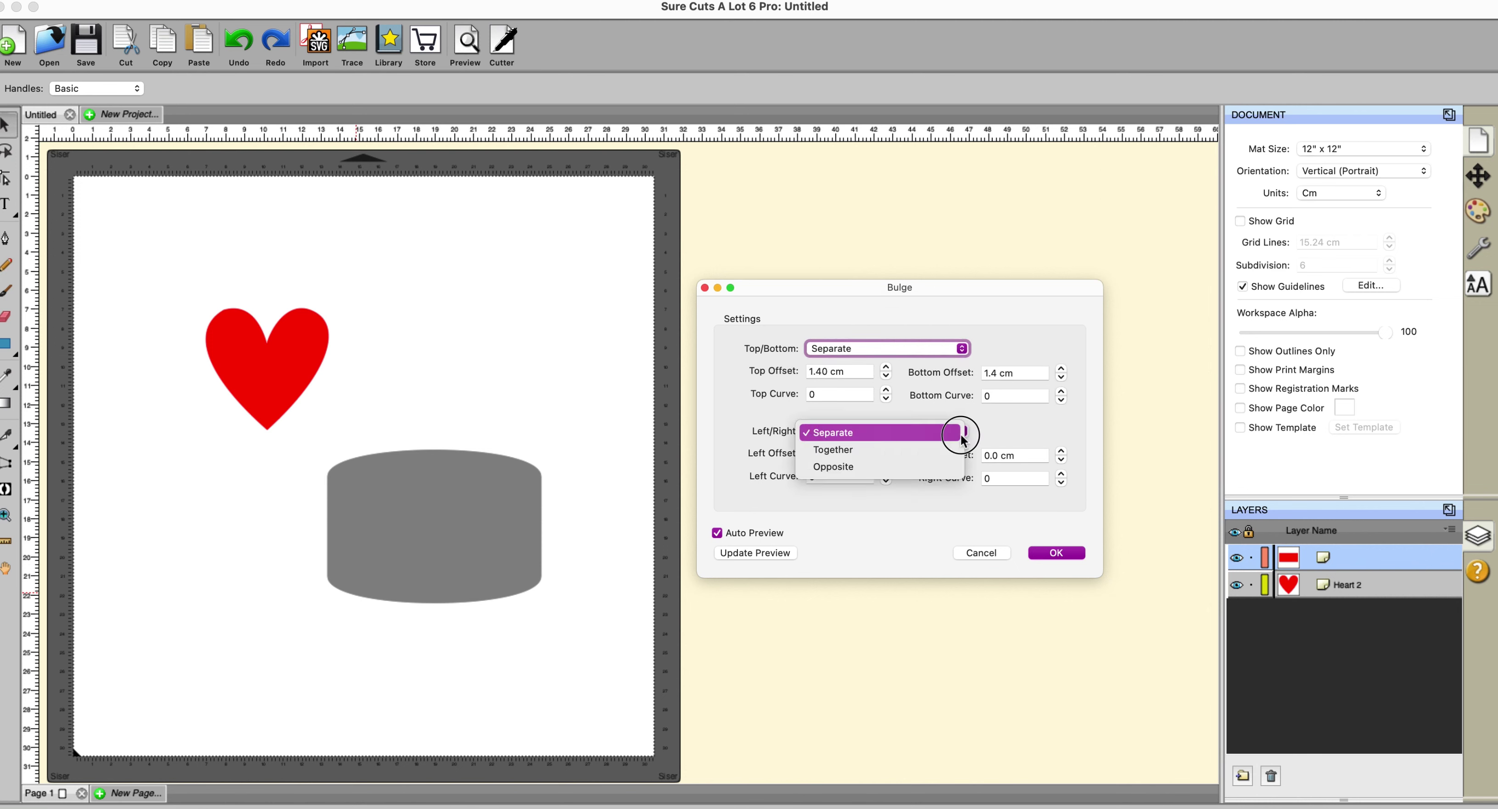
{"action": "left_click", "coordinate": [958, 435]}
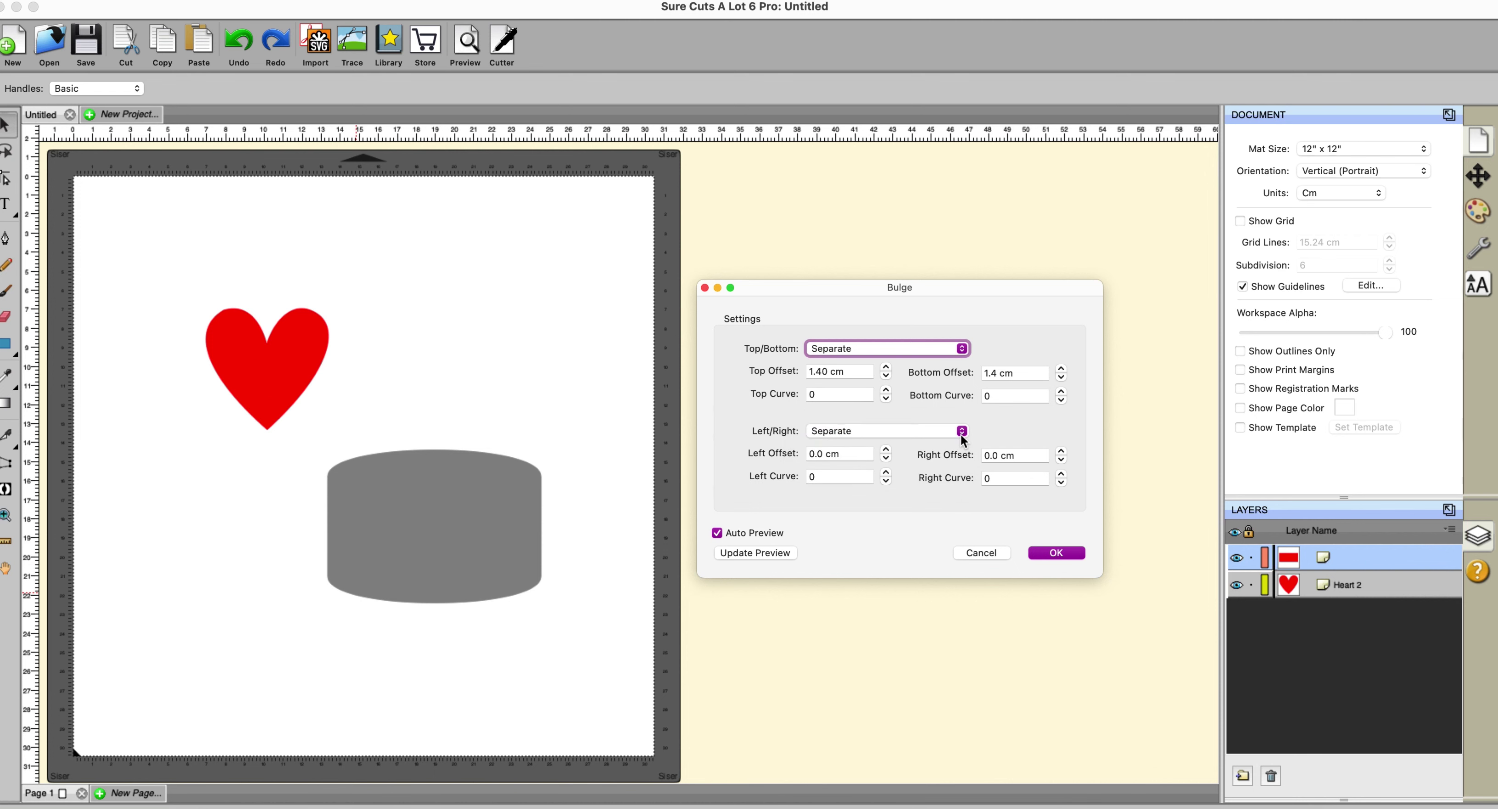
{"action": "left_click", "coordinate": [885, 451]}
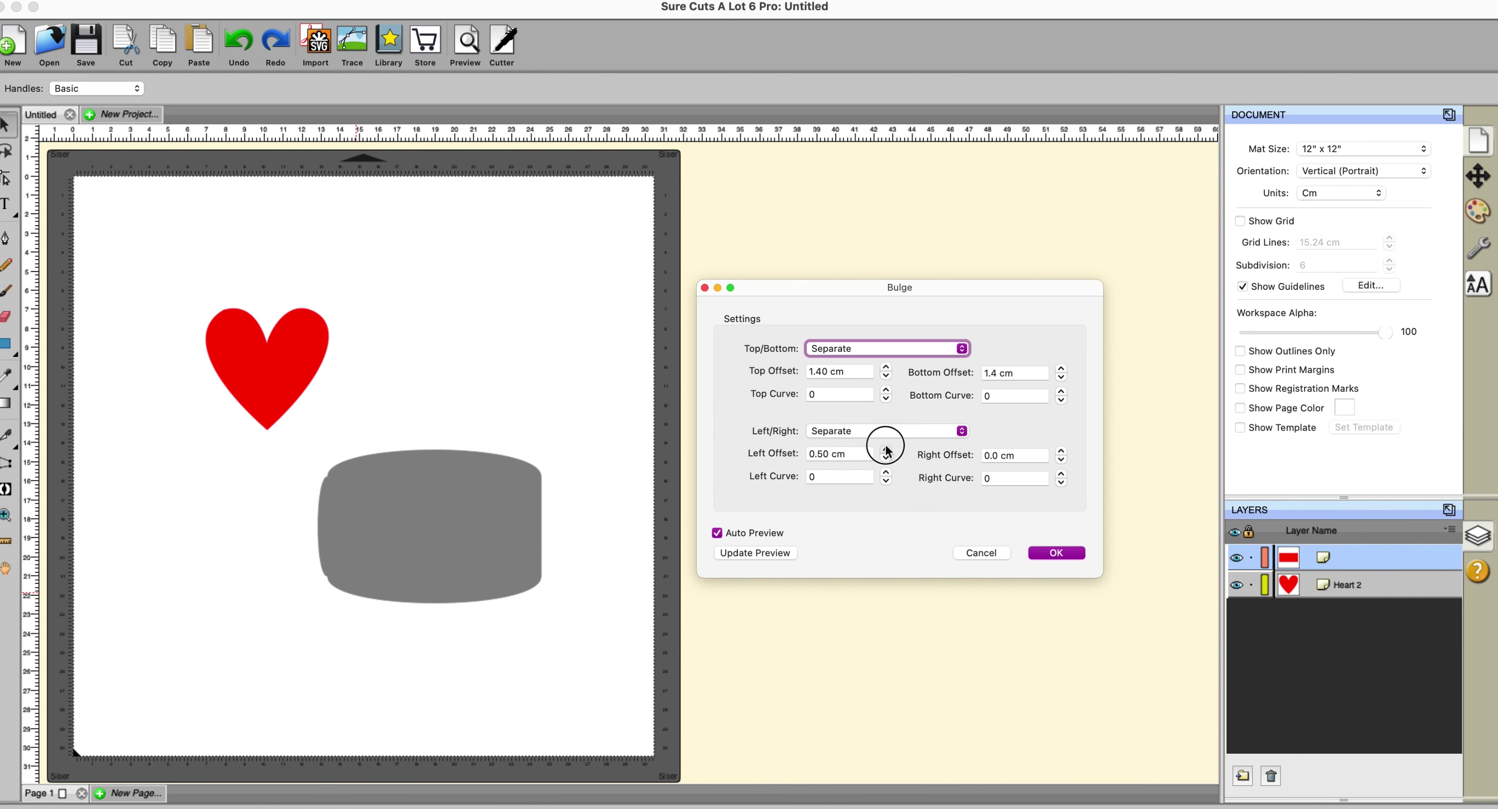
{"action": "left_click", "coordinate": [886, 451]}
{"action": "left_click", "coordinate": [886, 451]}
{"action": "left_click", "coordinate": [886, 451]}
{"action": "left_click", "coordinate": [886, 451]}
{"action": "left_click", "coordinate": [886, 451]}
{"action": "left_click", "coordinate": [885, 451]}
{"action": "left_click", "coordinate": [885, 450]}
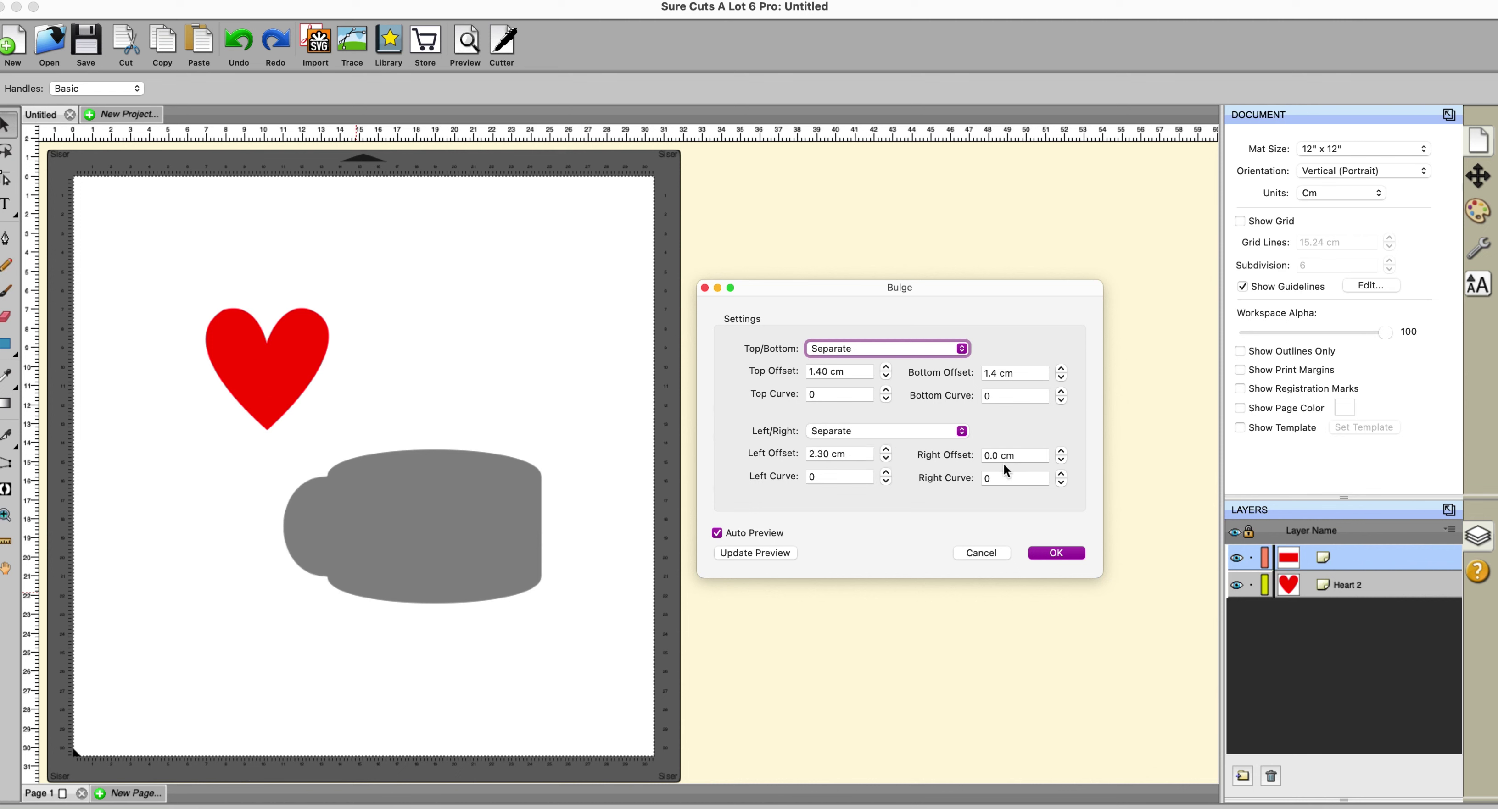
Bulge the rectangle's right side outward to 2.50 cm.
{"action": "left_click", "coordinate": [1060, 451]}
{"action": "left_click", "coordinate": [1061, 451]}
{"action": "left_click", "coordinate": [1061, 451]}
{"action": "left_click", "coordinate": [1061, 451]}
{"action": "left_click", "coordinate": [1061, 451]}
{"action": "left_click", "coordinate": [1061, 451]}
{"action": "left_click", "coordinate": [1060, 451]}
{"action": "left_click", "coordinate": [1061, 451]}
{"action": "left_click", "coordinate": [1061, 451]}
{"action": "left_click", "coordinate": [1061, 451]}
{"action": "left_click", "coordinate": [1061, 451]}
{"action": "left_click", "coordinate": [1061, 451]}
{"action": "left_click", "coordinate": [1060, 451]}
{"action": "left_click", "coordinate": [1061, 451]}
{"action": "left_click", "coordinate": [1061, 451]}
{"action": "left_click", "coordinate": [1061, 451]}
{"action": "left_click", "coordinate": [1061, 451]}
{"action": "left_click", "coordinate": [1061, 451]}
{"action": "left_click", "coordinate": [1061, 451]}
{"action": "left_click", "coordinate": [1061, 451]}
{"action": "left_click", "coordinate": [1061, 451]}
{"action": "left_click", "coordinate": [1061, 451]}
{"action": "left_click", "coordinate": [1061, 451]}
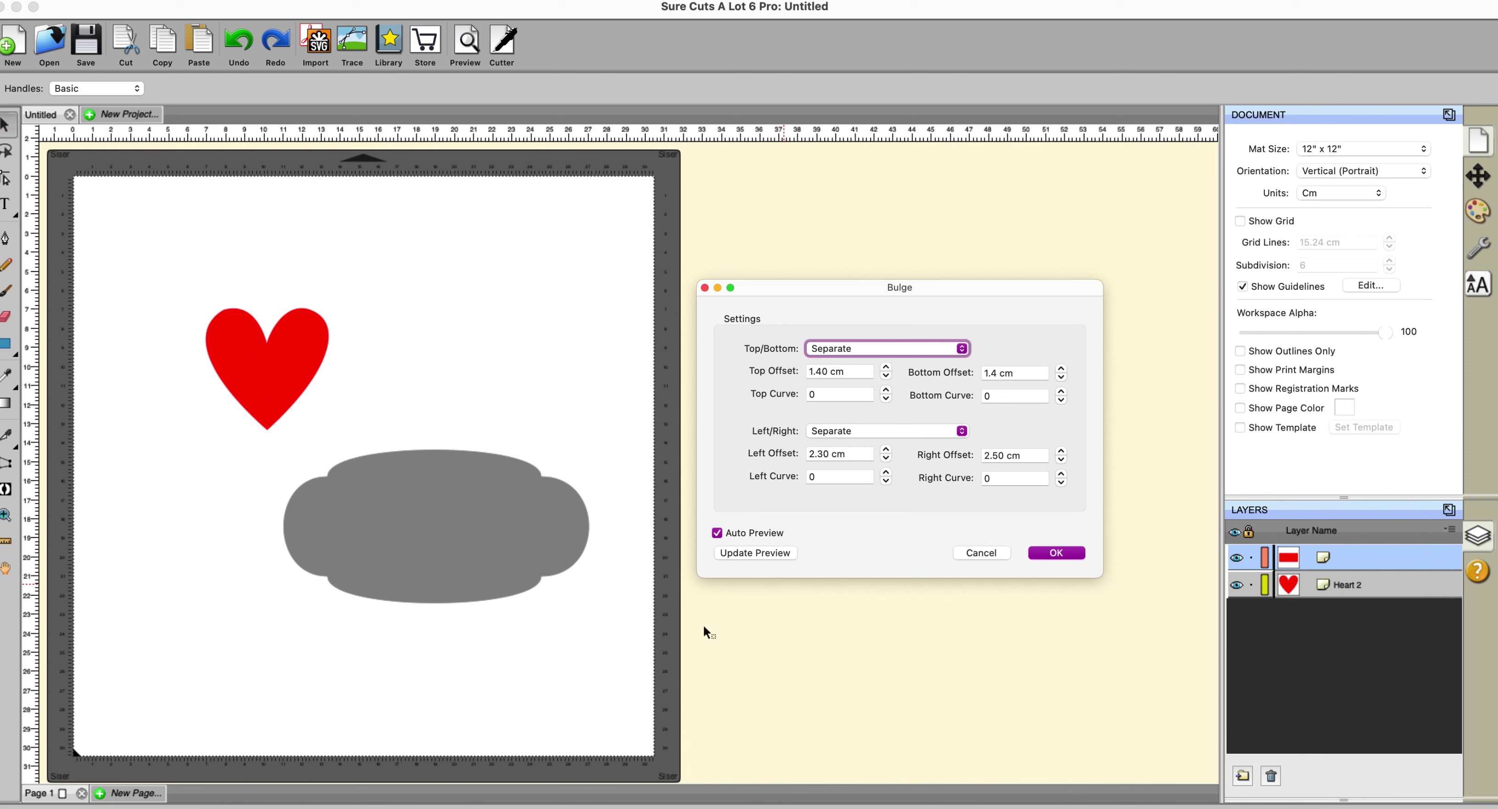
Discard the bulge and preview a Canned wrap at angle -18 with 20.320 cm diameter.
{"action": "left_click", "coordinate": [1011, 553]}
{"action": "left_click", "coordinate": [442, 1]}
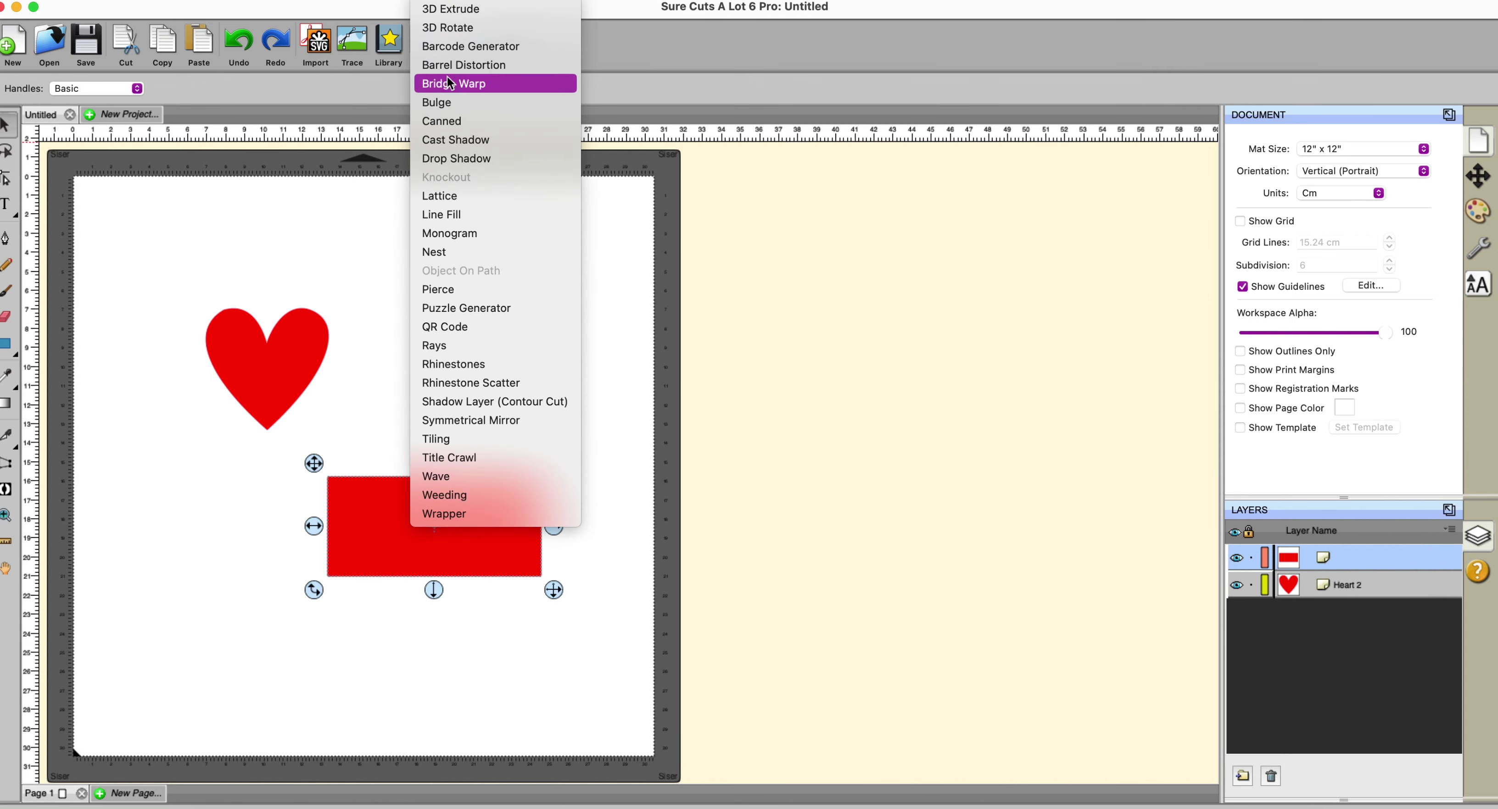
{"action": "left_click", "coordinate": [452, 122]}
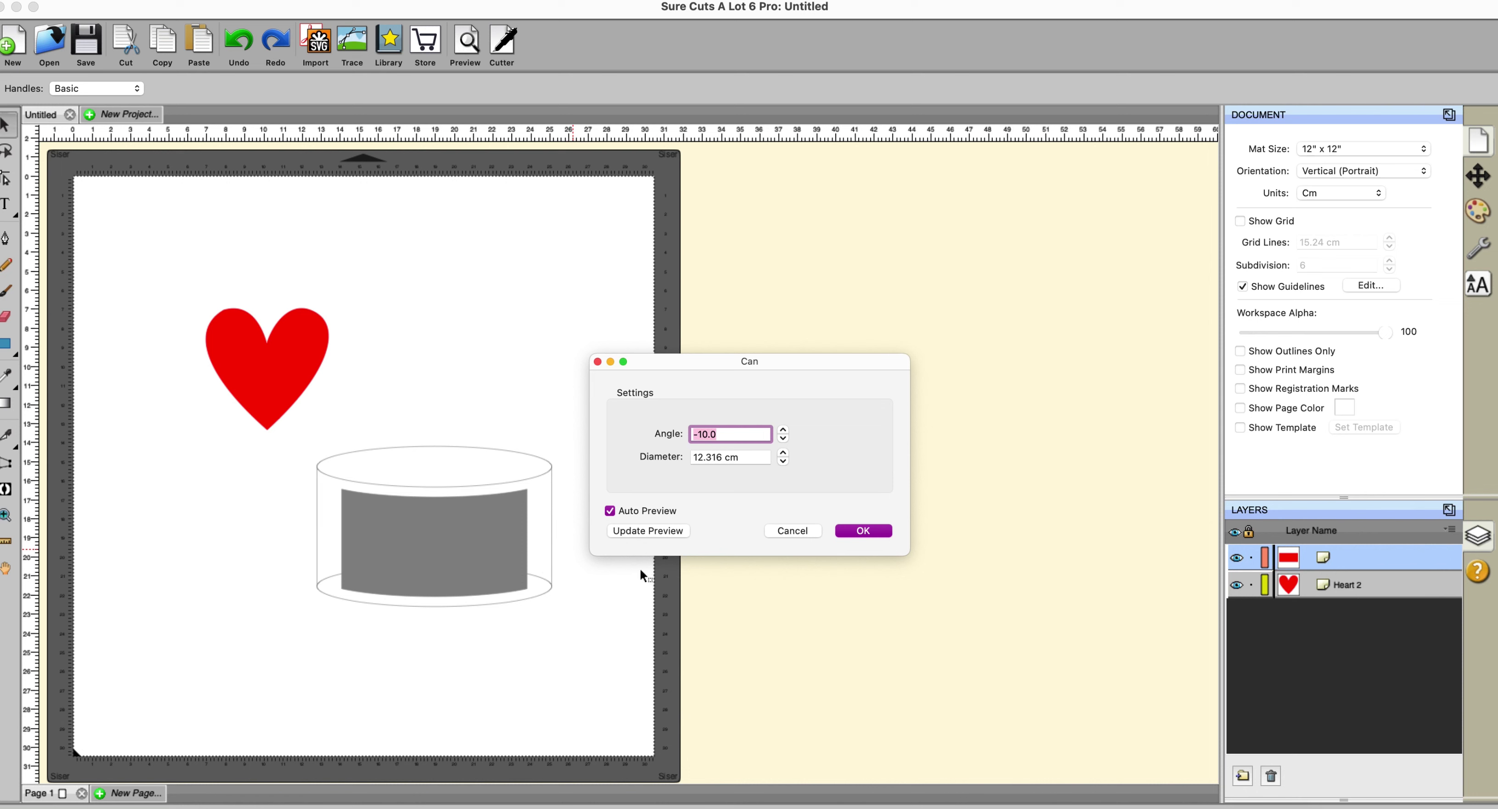
{"action": "mouse_move", "coordinate": [783, 431]}
{"action": "left_mouse_down"}
{"action": "mouse_move", "coordinate": [784, 457]}
{"action": "mouse_move", "coordinate": [784, 439]}
{"action": "left_mouse_up"}
{"action": "left_click", "coordinate": [783, 438]}
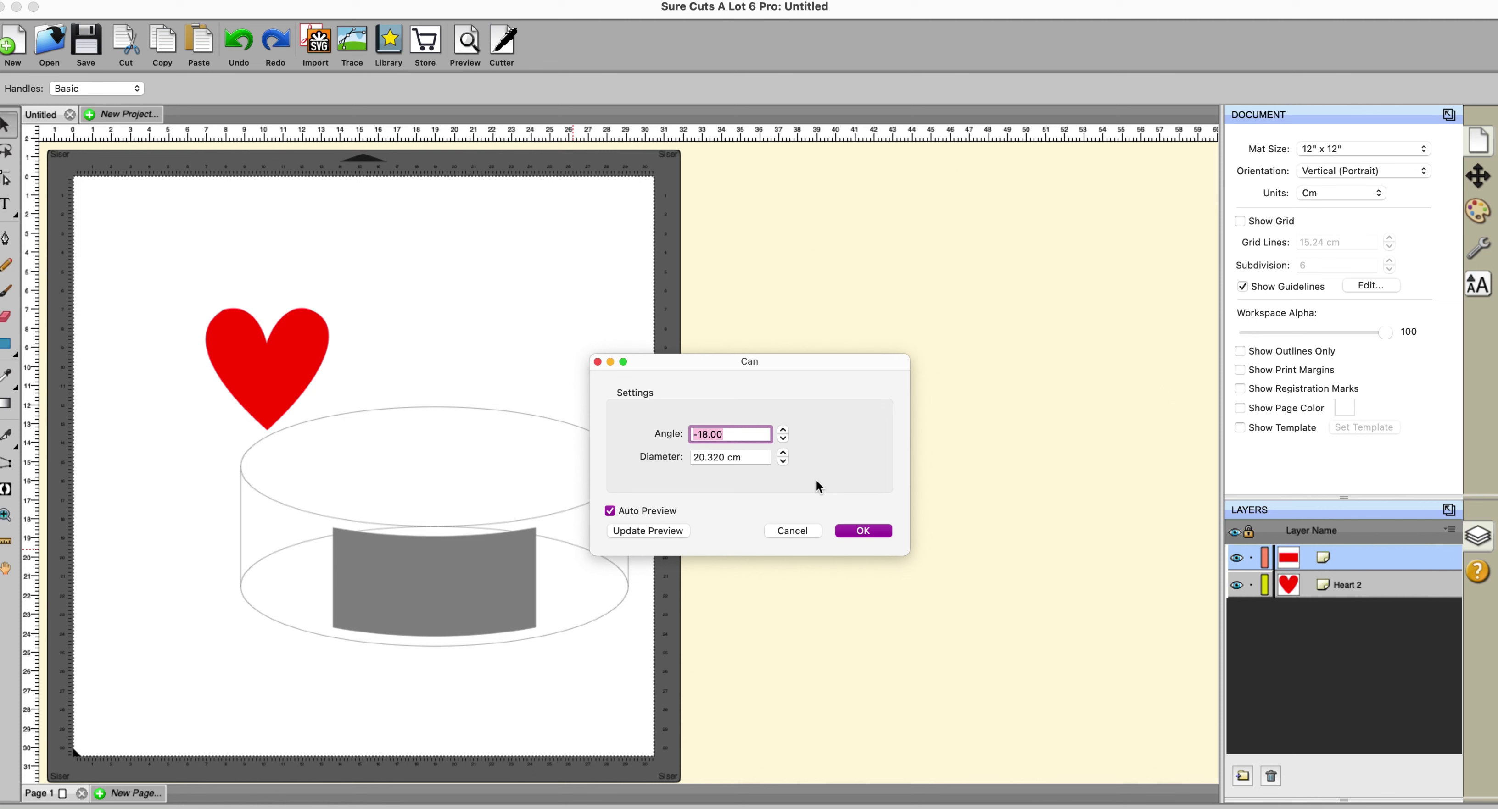
Discard the can warp and start a Cast Shadow, raising light X, Y, Z and view distance.
{"action": "left_click", "coordinate": [792, 531]}
{"action": "left_click", "coordinate": [460, 137]}
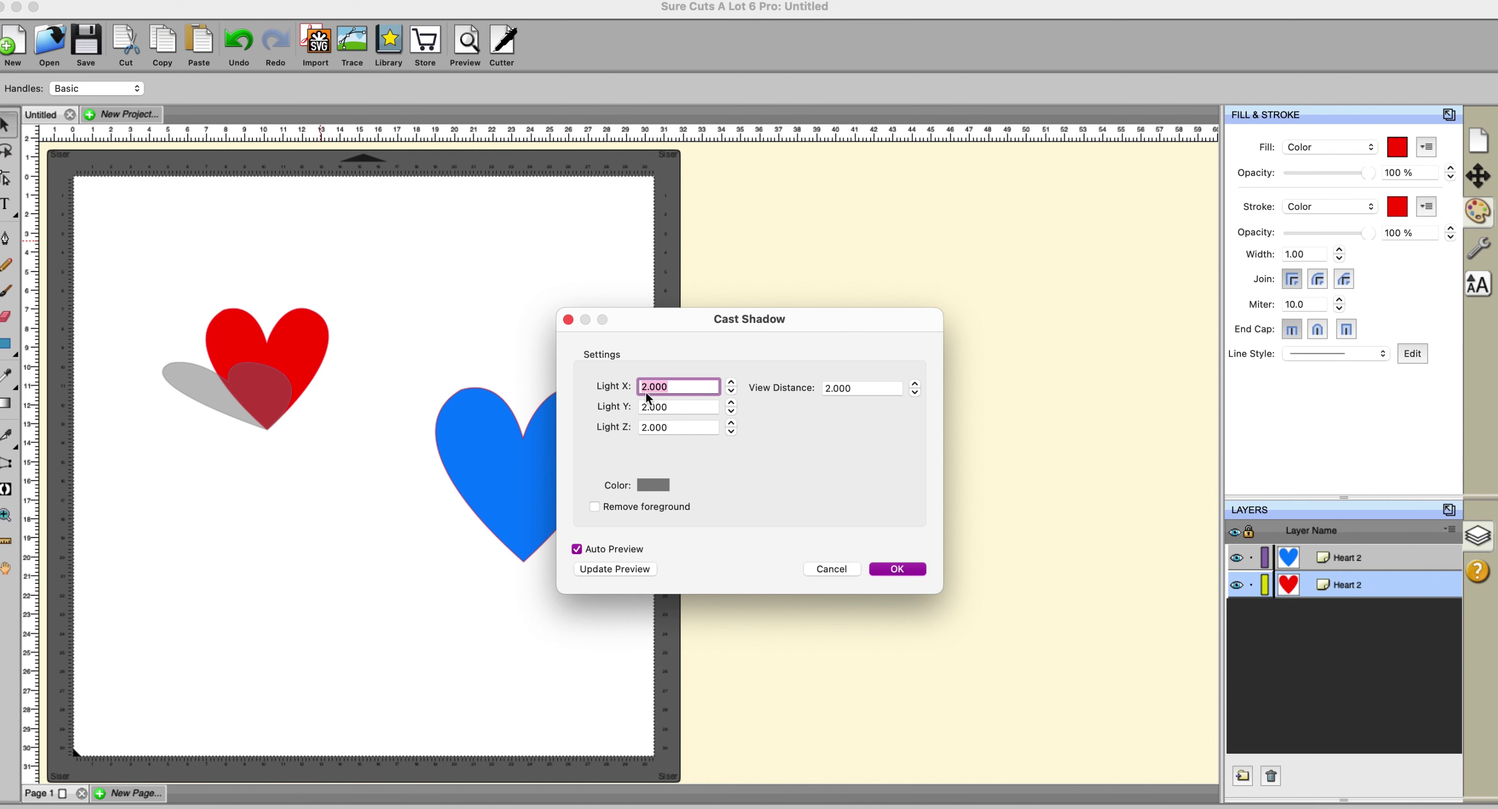
{"action": "left_click", "coordinate": [731, 383]}
{"action": "left_click", "coordinate": [730, 384]}
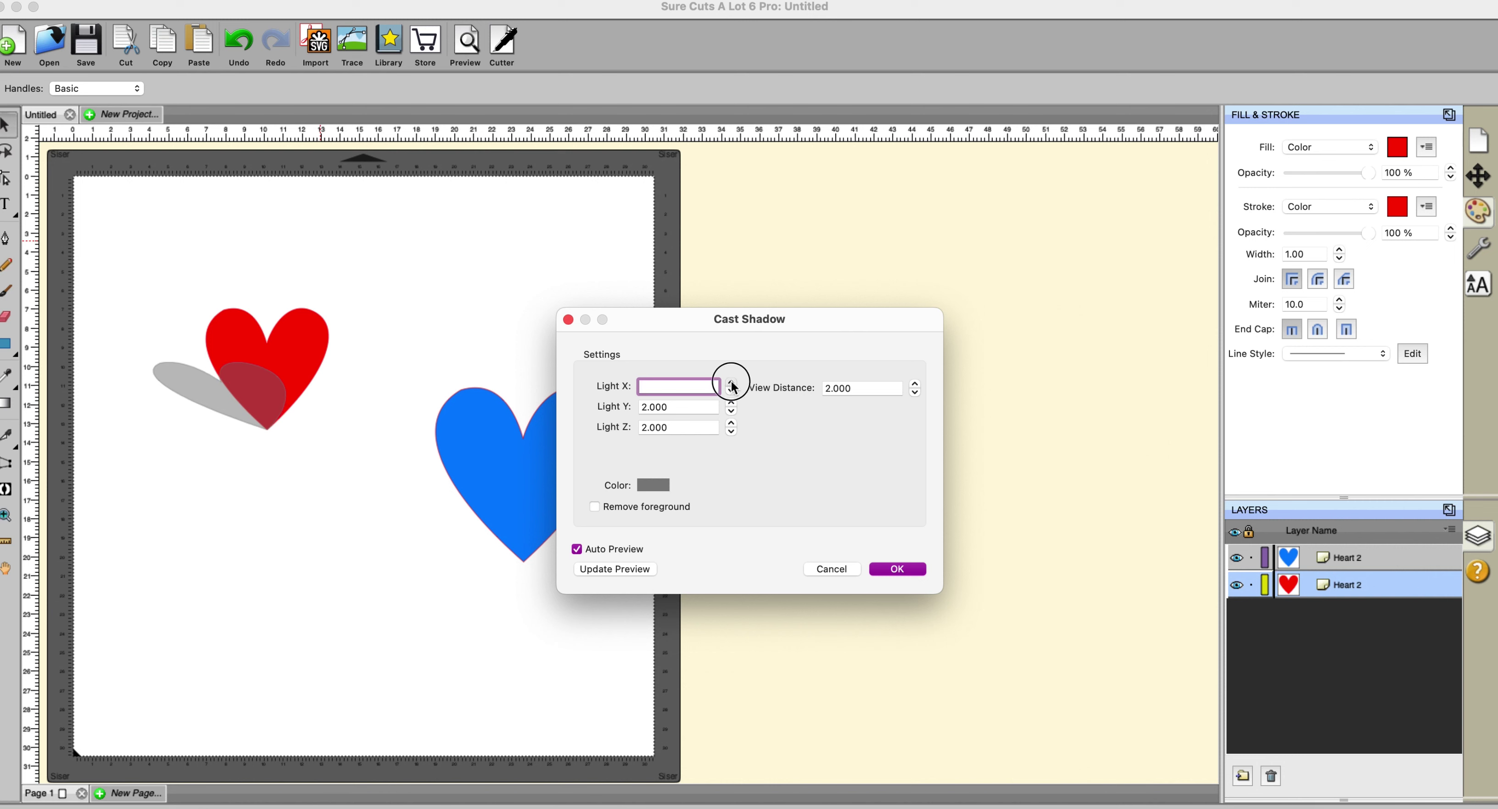
{"action": "left_click", "coordinate": [731, 403]}
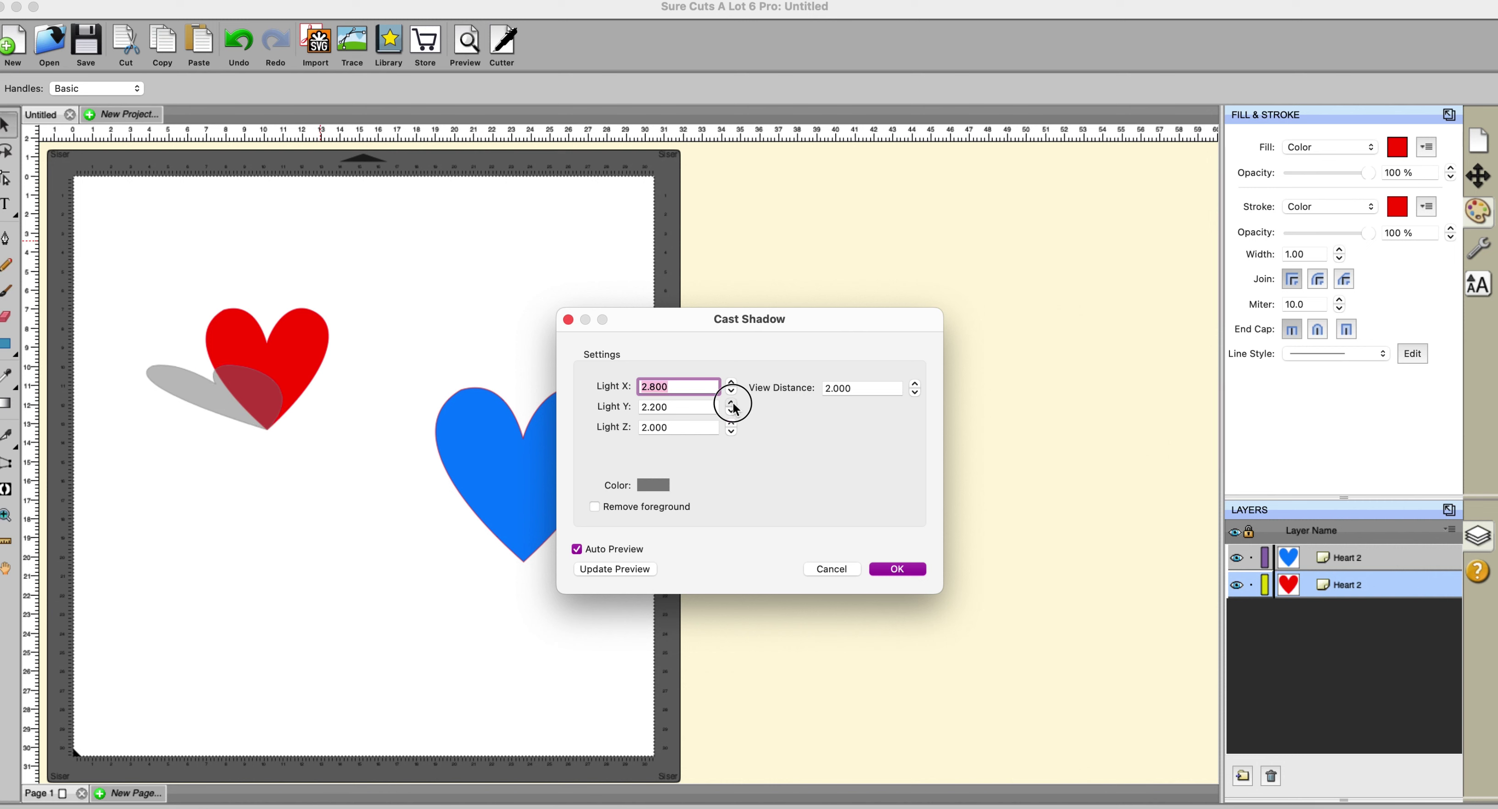
{"action": "left_click", "coordinate": [731, 403]}
{"action": "left_click", "coordinate": [731, 402]}
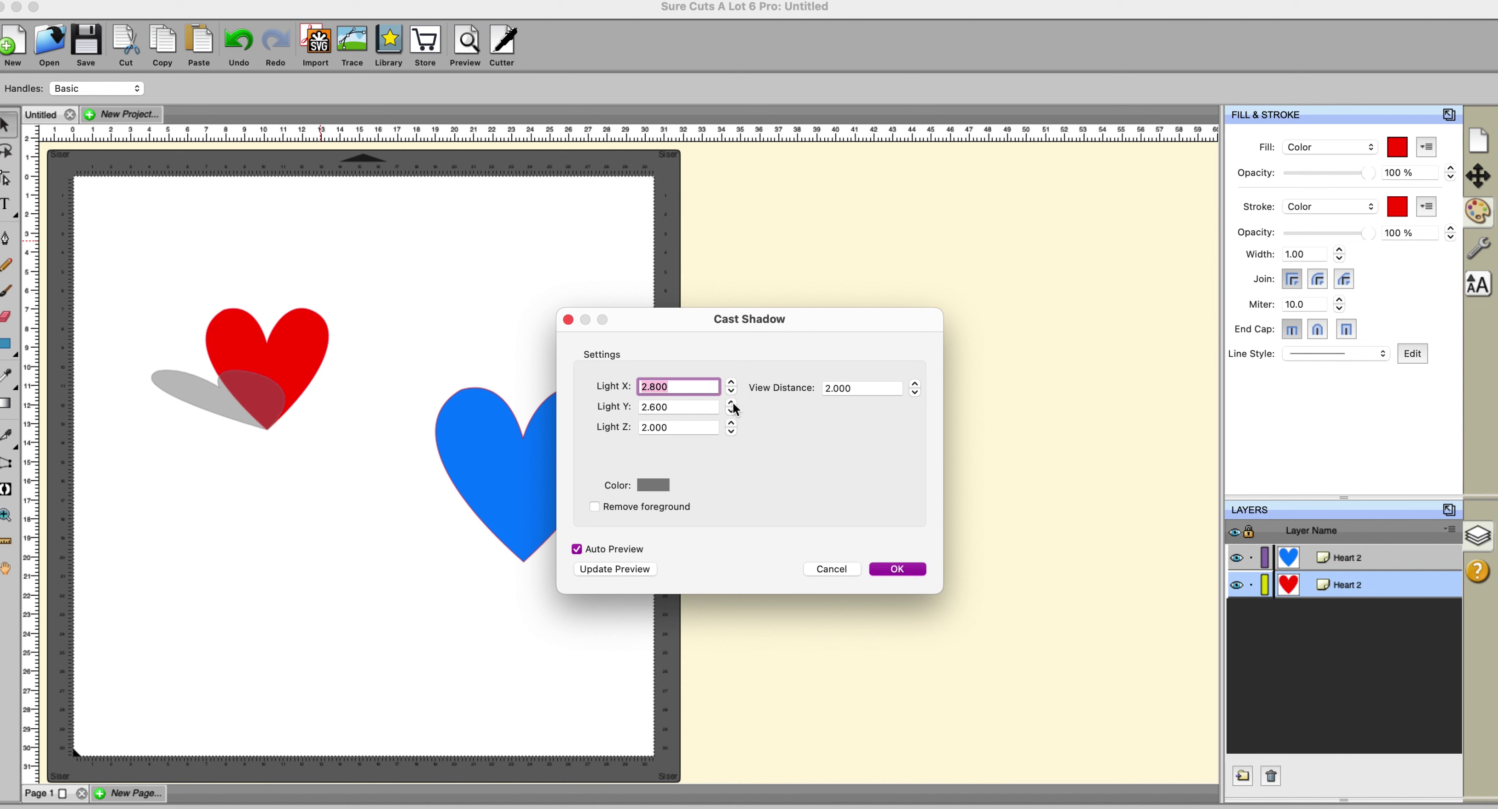
{"action": "left_click", "coordinate": [915, 386]}
{"action": "left_click", "coordinate": [914, 385]}
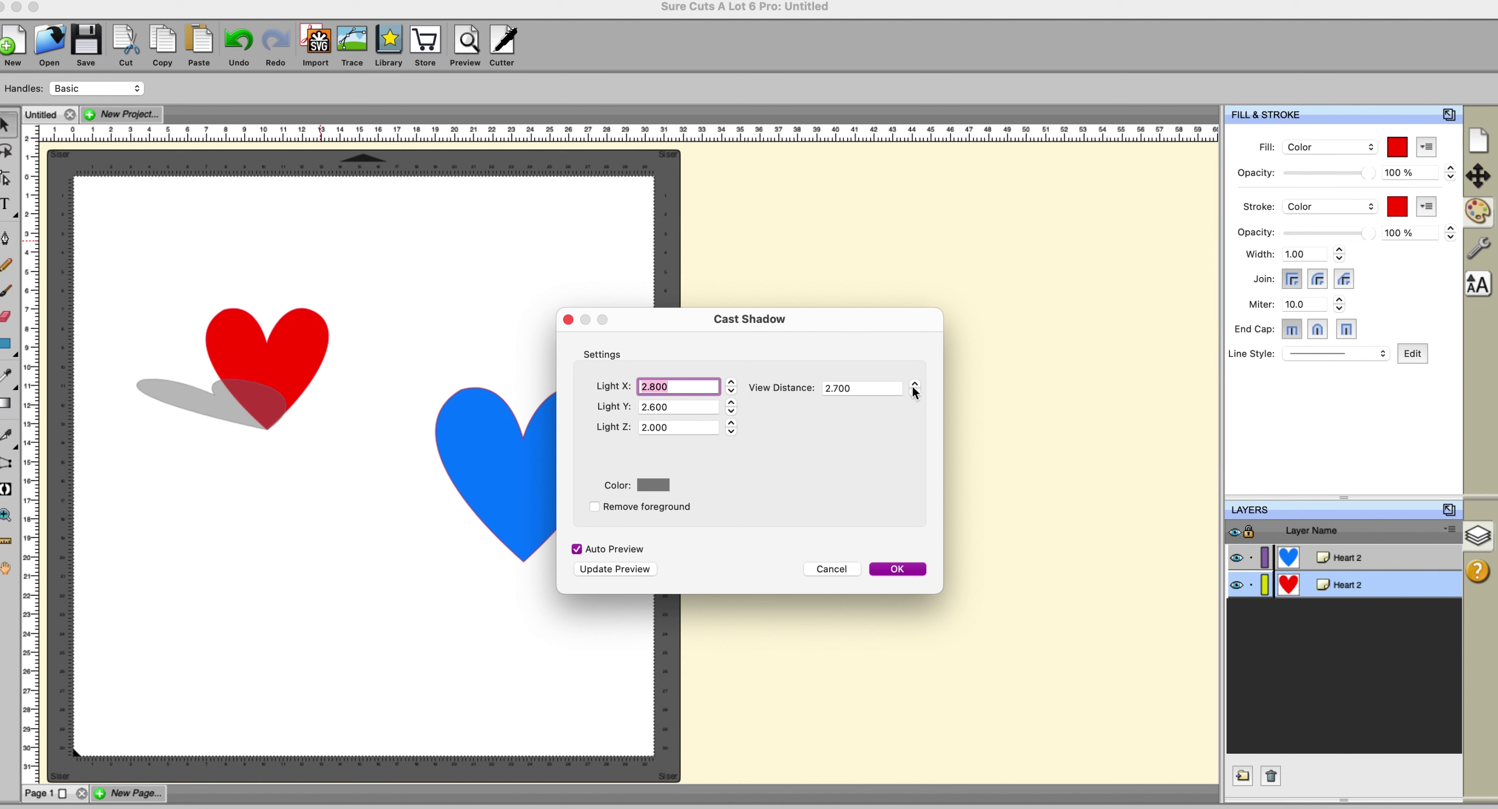
{"action": "left_click", "coordinate": [915, 386]}
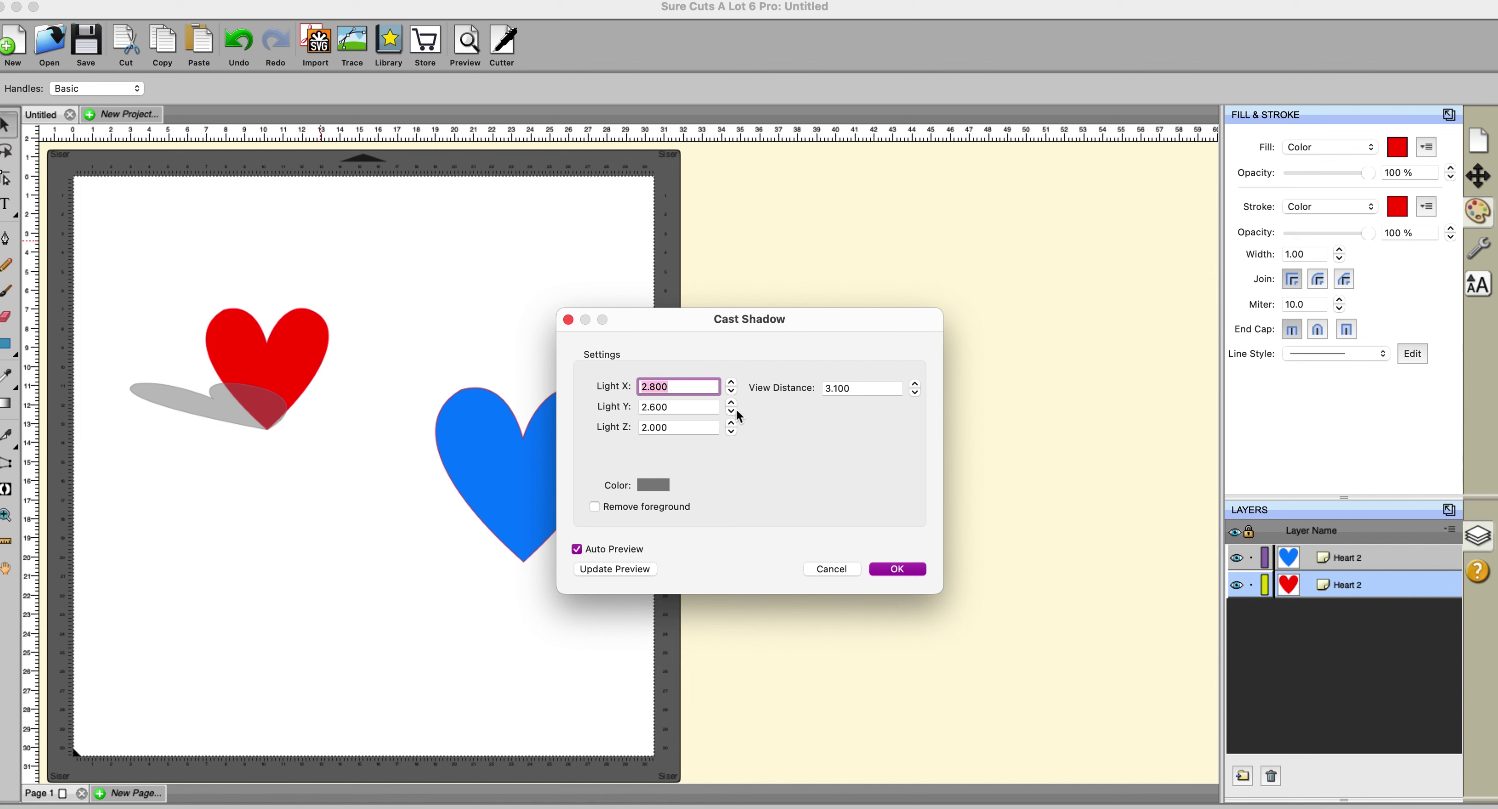
{"action": "left_click", "coordinate": [731, 424]}
{"action": "left_click", "coordinate": [731, 424]}
Colour the shadow dark red and apply it to the red heart.
{"action": "left_click", "coordinate": [661, 483]}
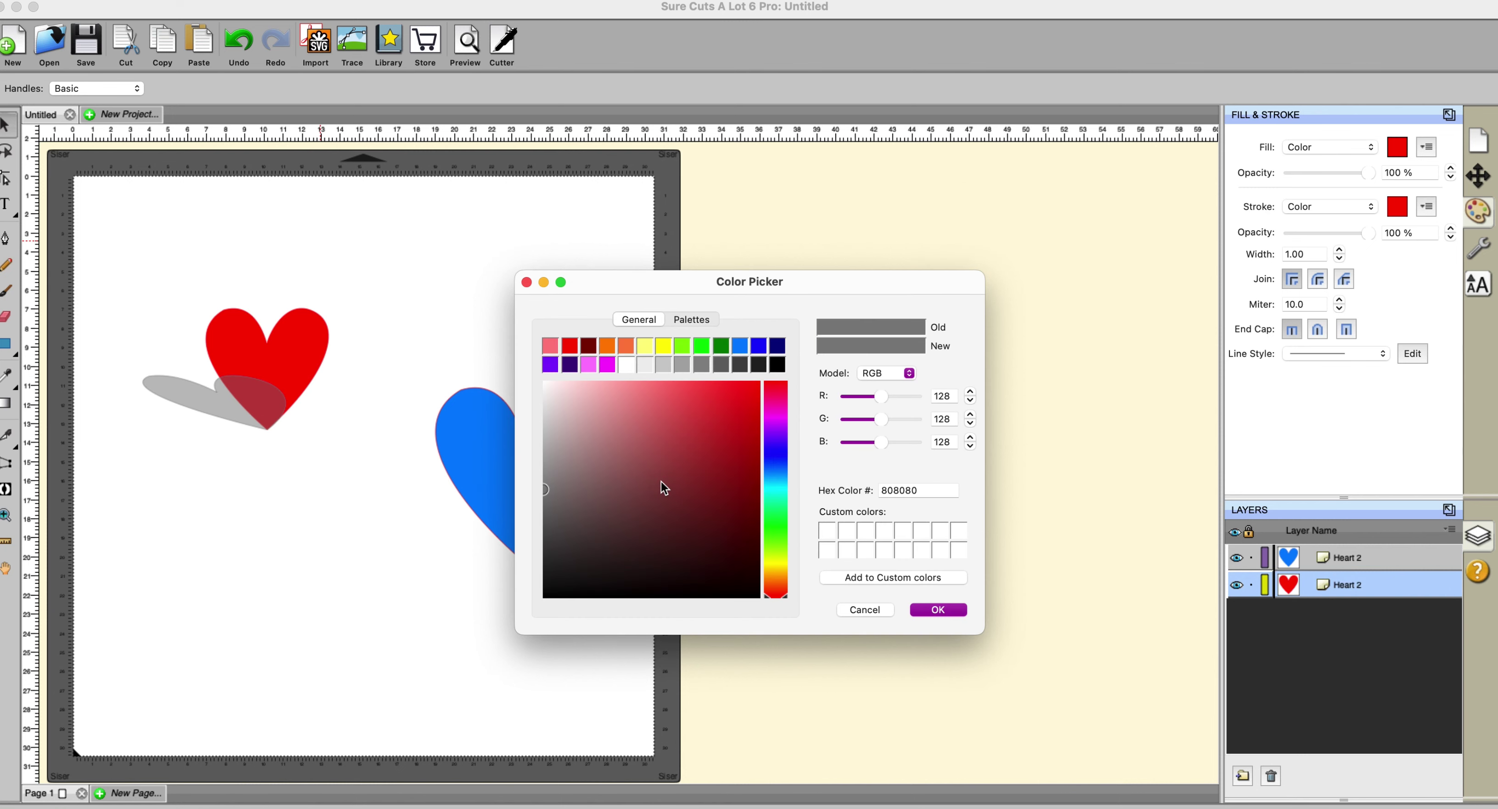
{"action": "left_click", "coordinate": [590, 348]}
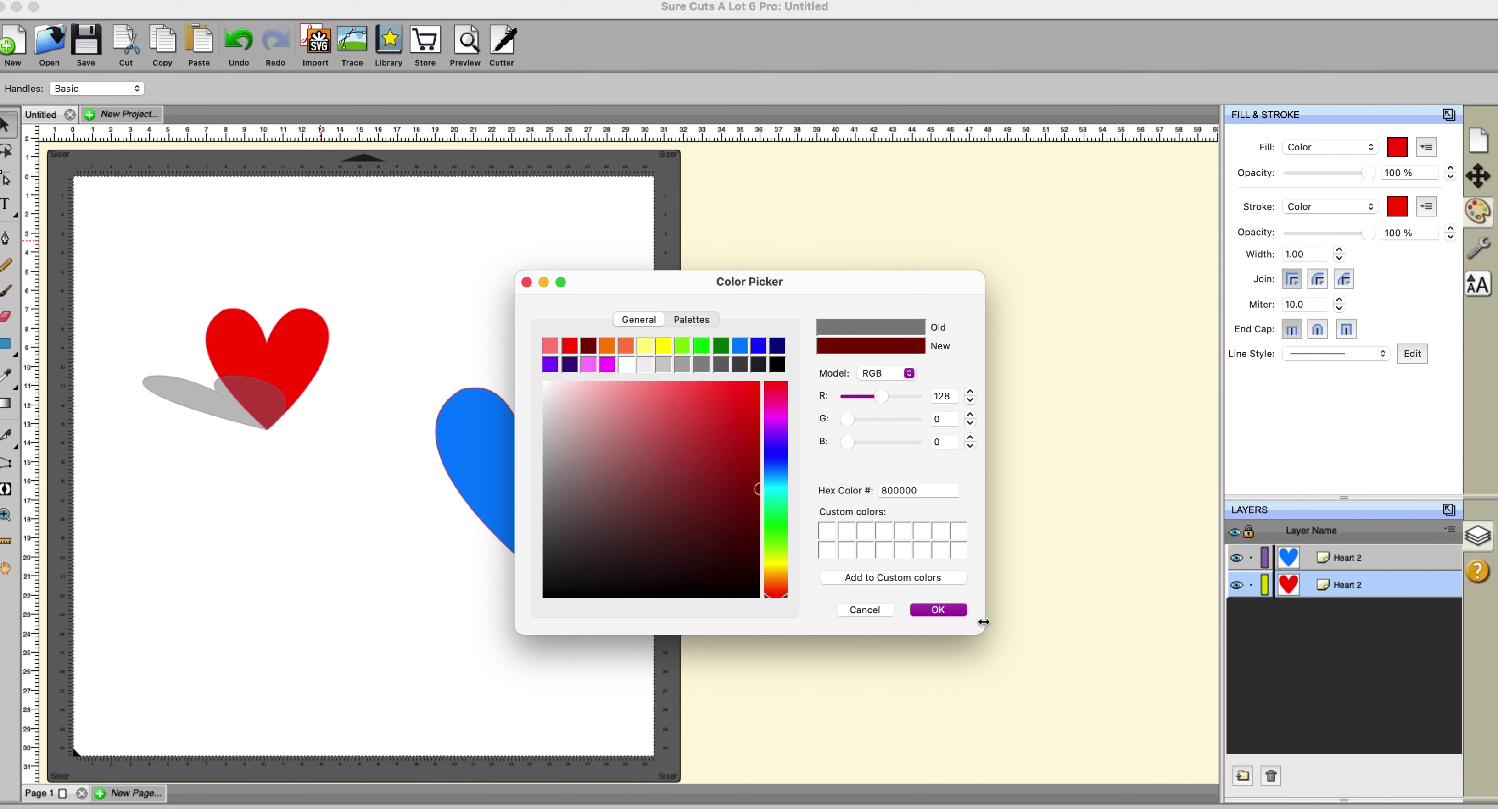
{"action": "left_click", "coordinate": [953, 609]}
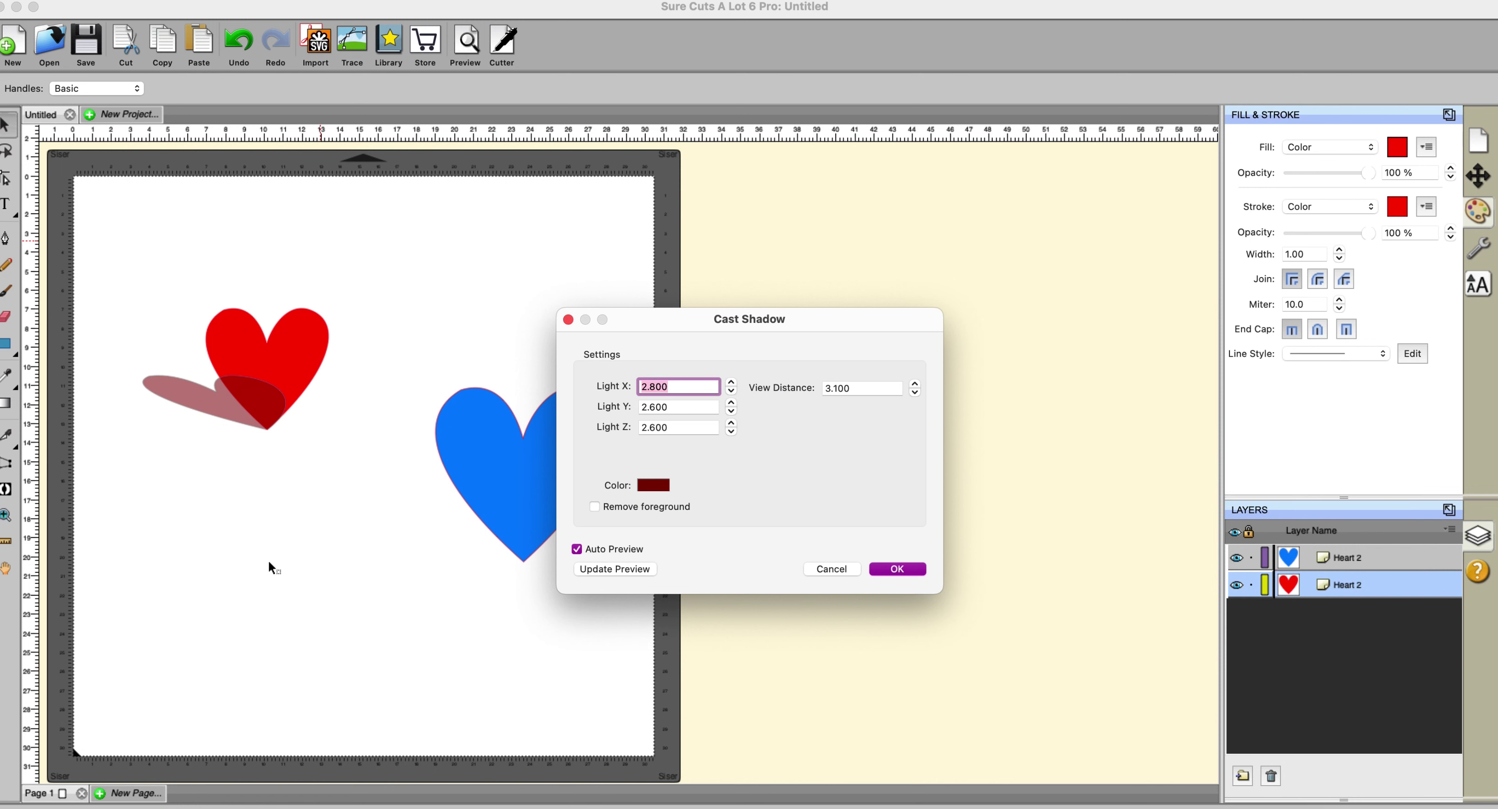
{"action": "key", "text": "Return"}
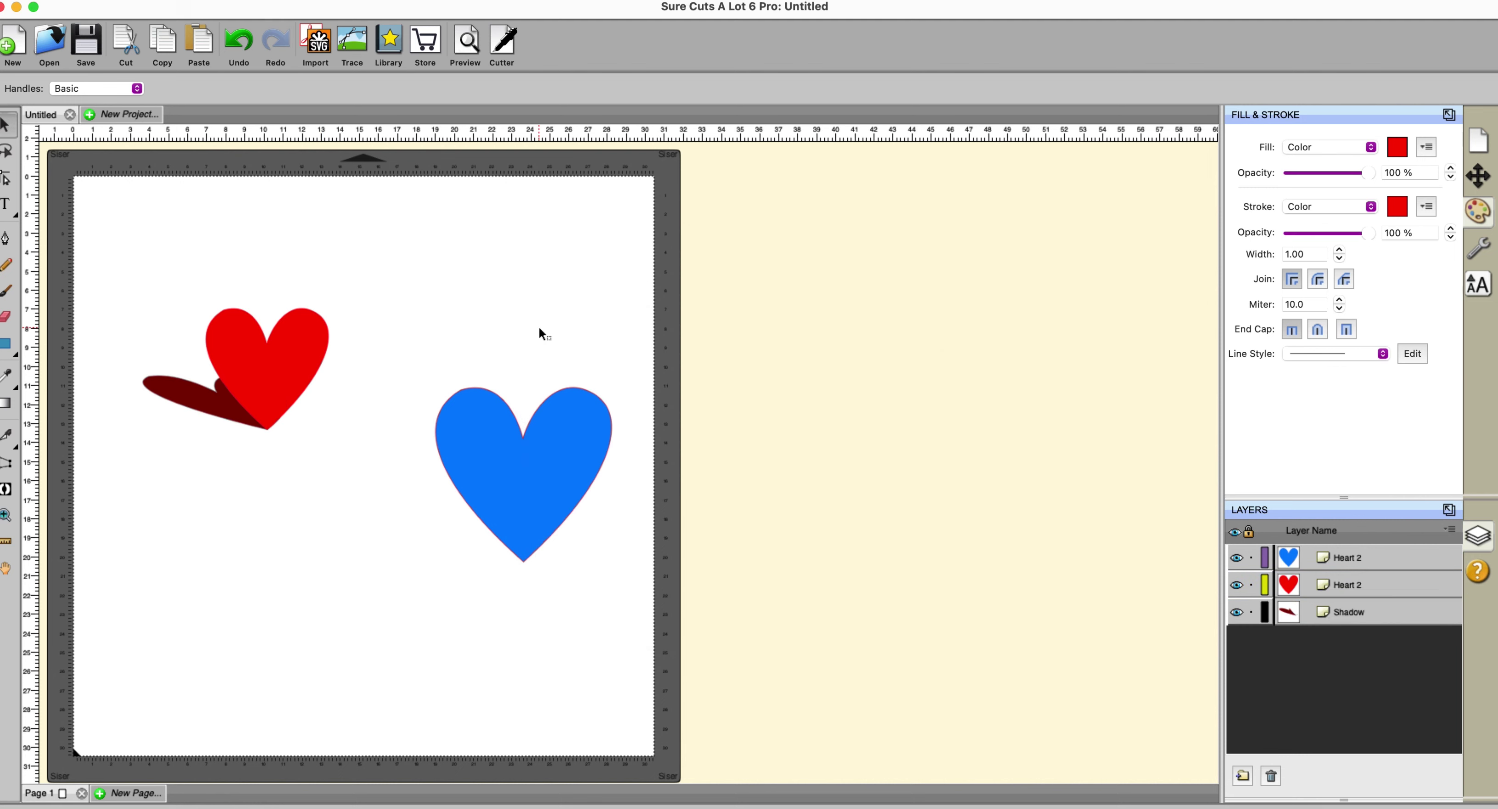
Apply a Drop Shadow effect preview to the blue heart.
{"action": "left_click", "coordinate": [560, 418]}
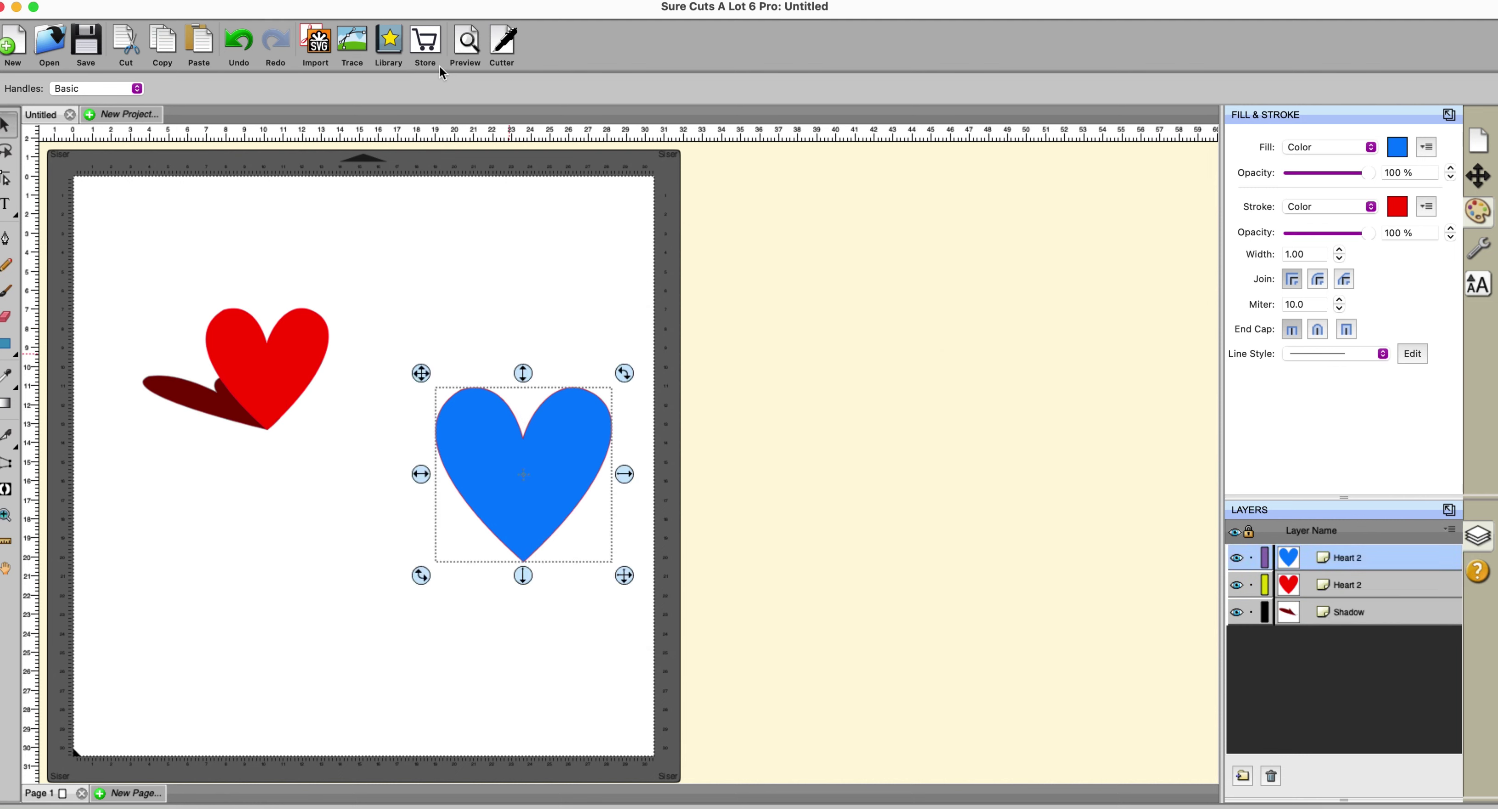
{"action": "left_click", "coordinate": [443, 2]}
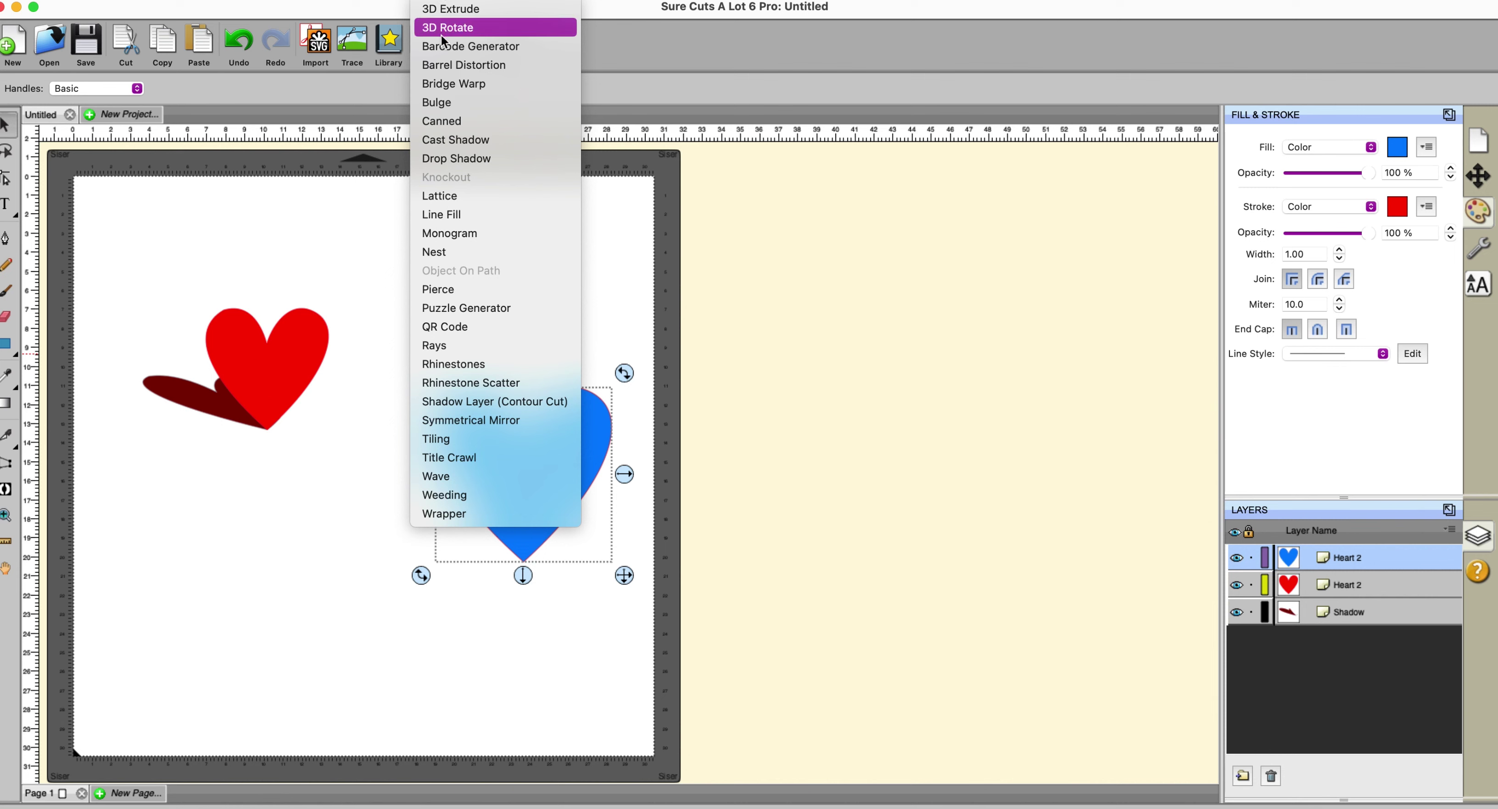
{"action": "left_click", "coordinate": [451, 163]}
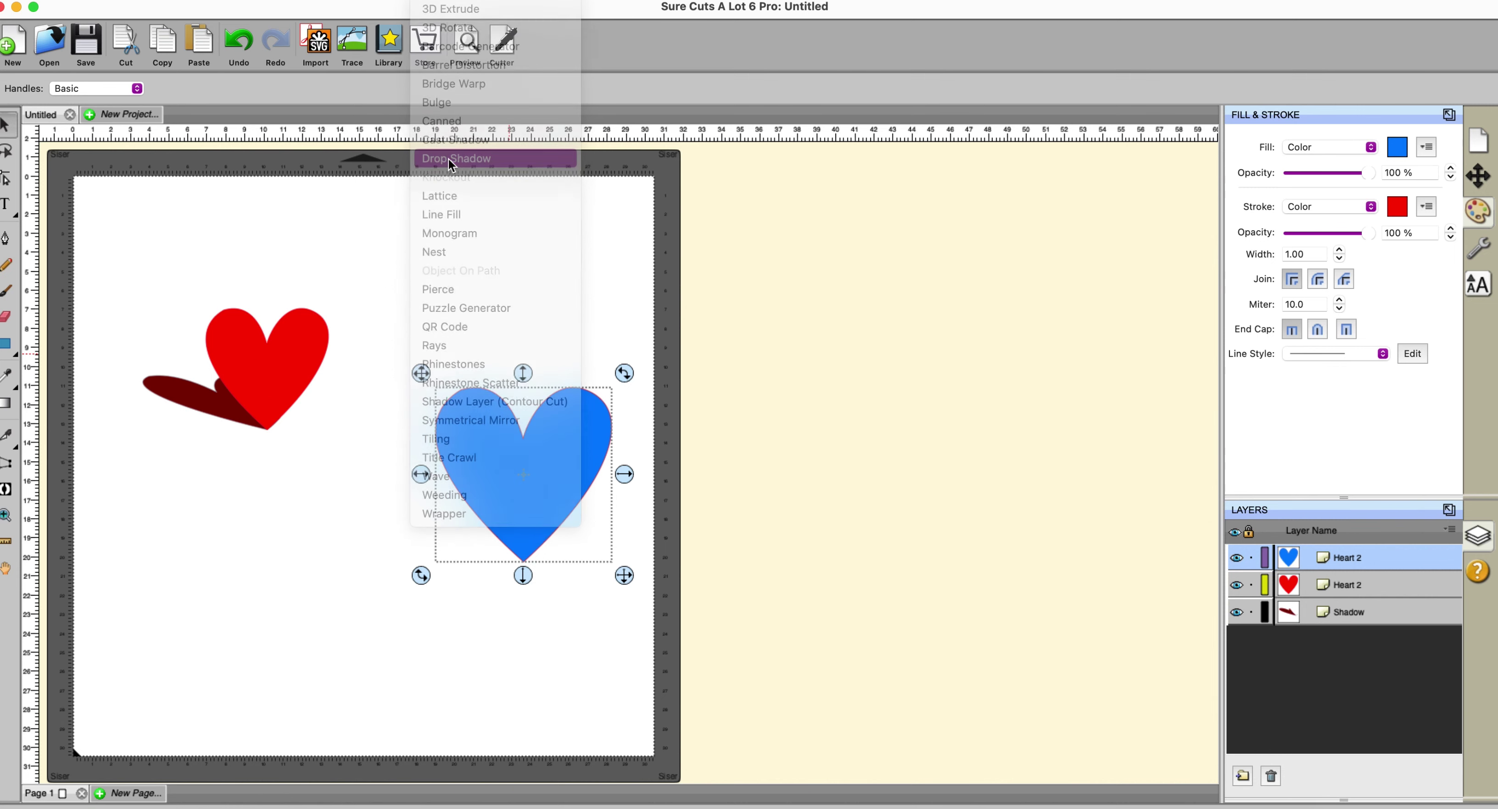
{"action": "left_click_drag", "start_coordinate": [661, 329], "coordinate": [944, 304]}
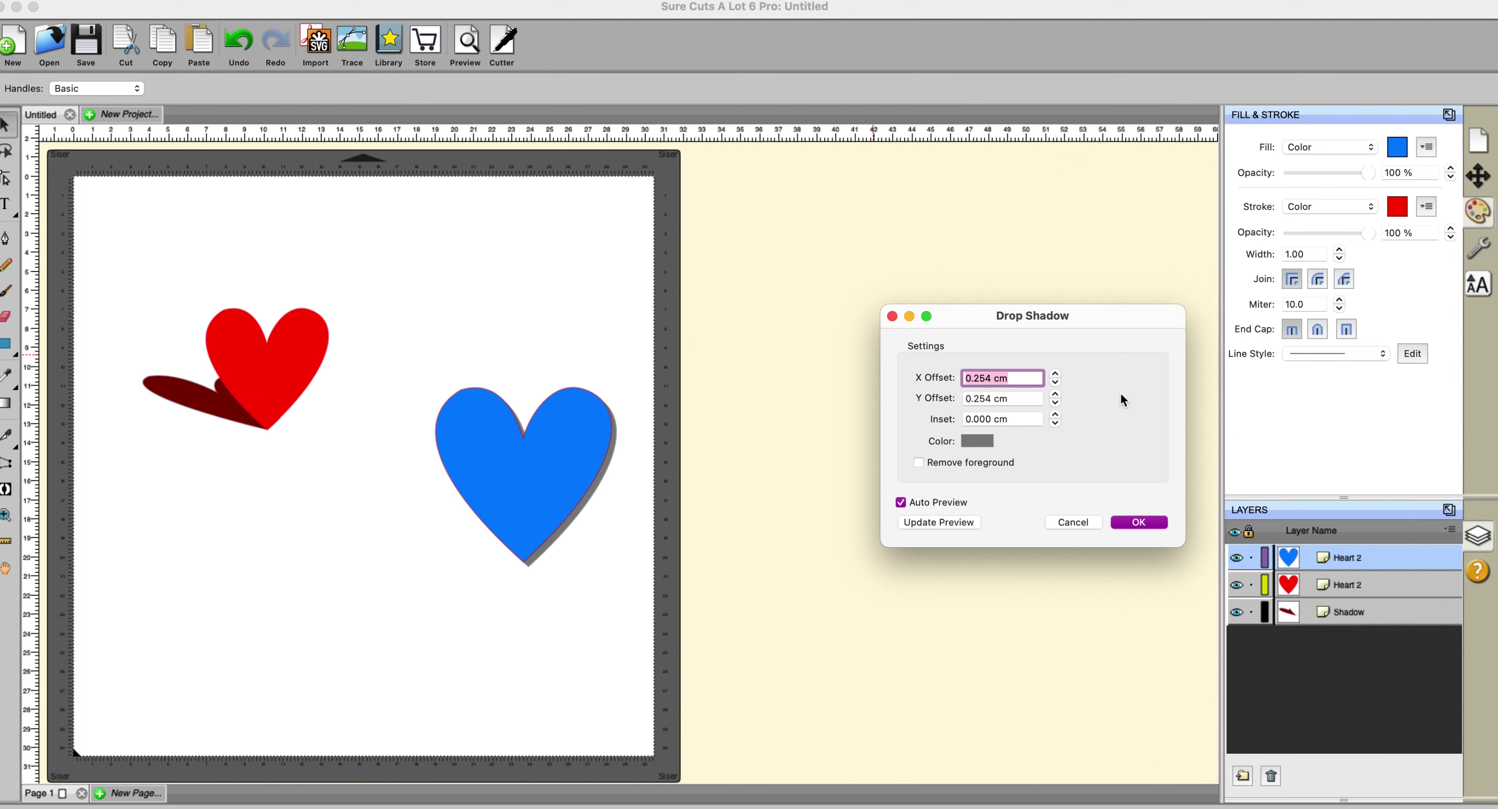
Offset the grey shadow 1.050 cm to the right and 0.850 cm down.
{"action": "left_click", "coordinate": [1056, 373]}
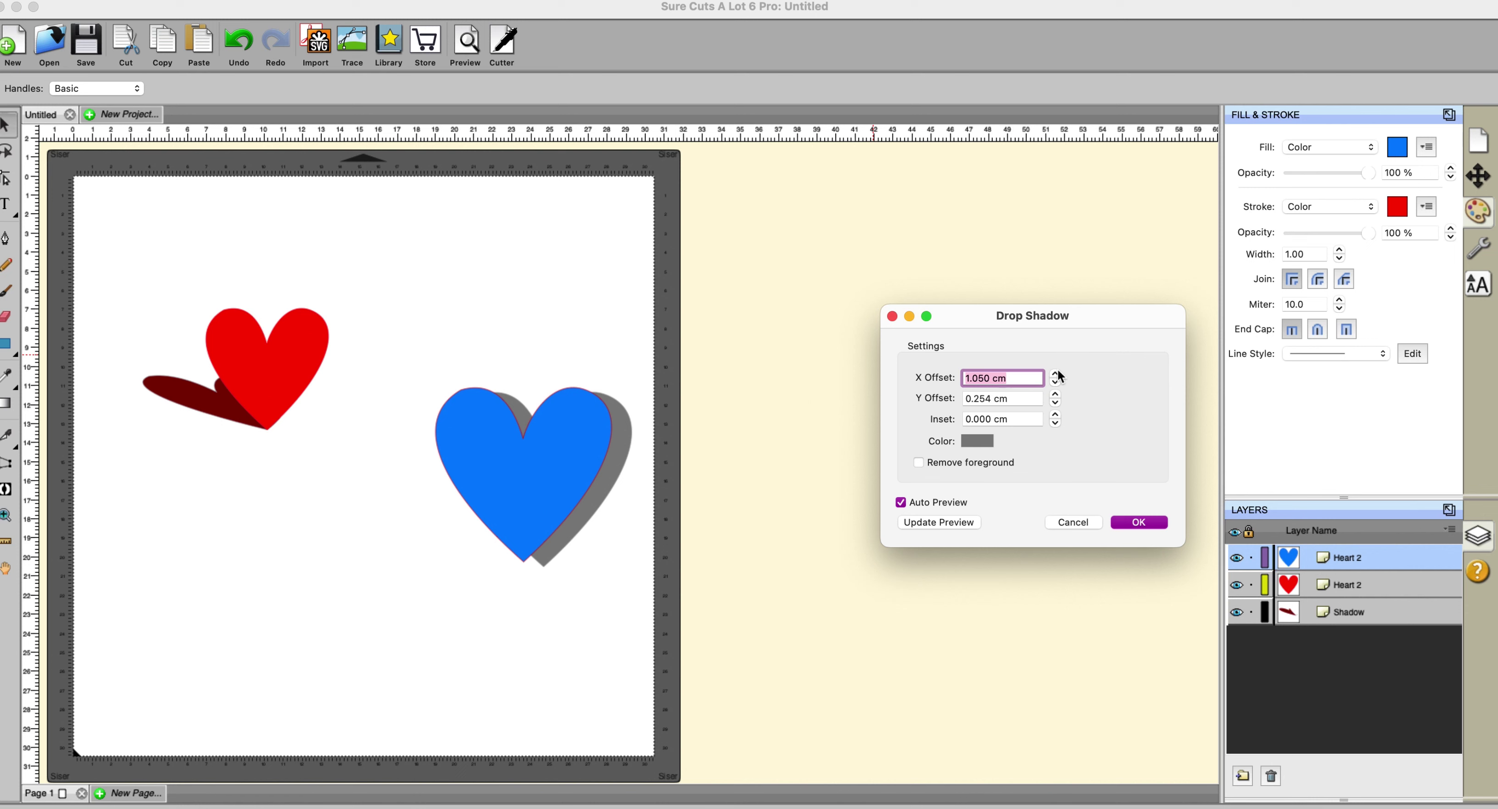
{"action": "left_click", "coordinate": [1055, 395]}
{"action": "left_click", "coordinate": [1056, 396]}
{"action": "left_click", "coordinate": [1057, 416]}
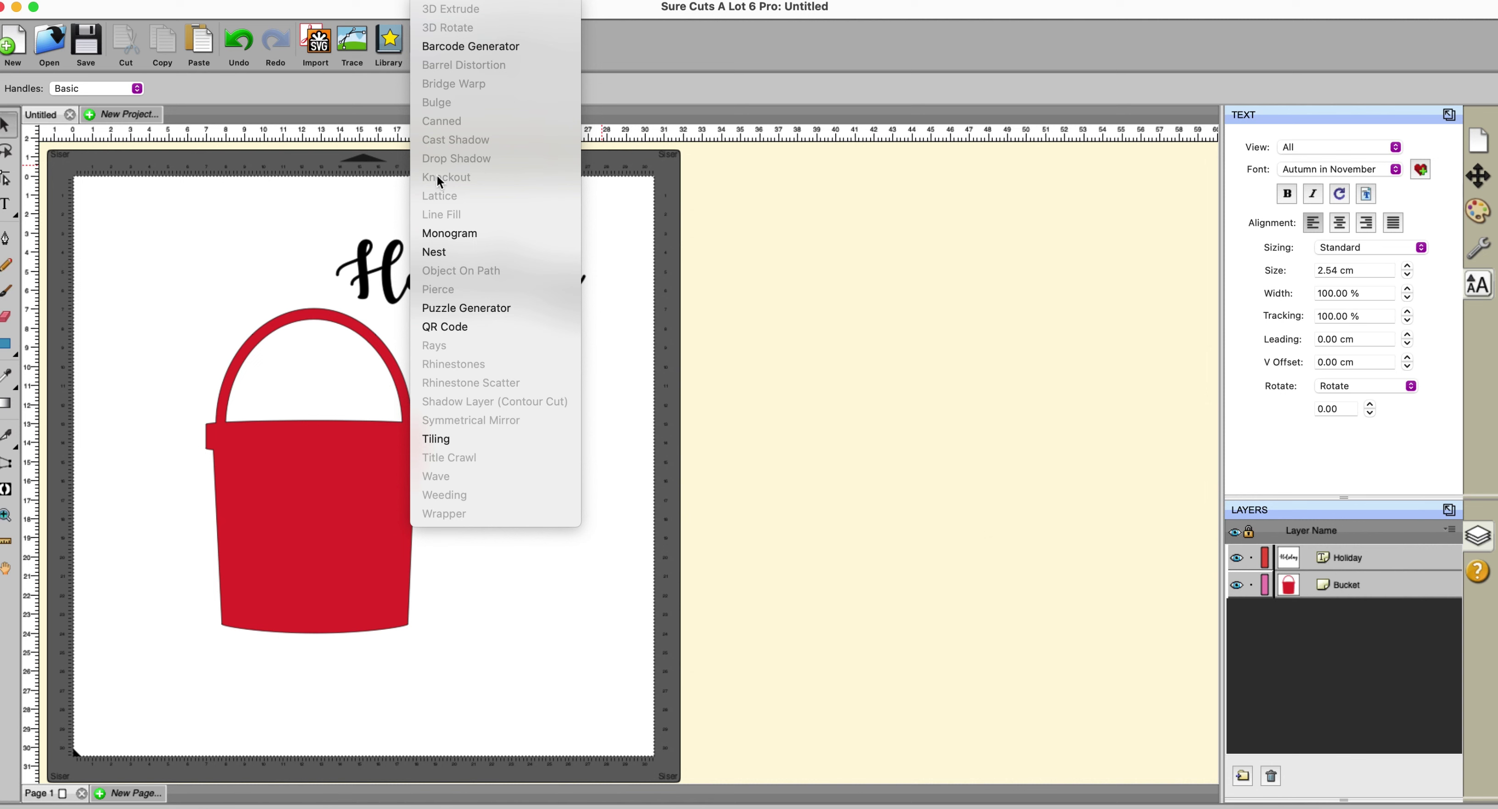
Move the Holiday text down so it sits across the red bucket.
{"action": "left_click", "coordinate": [645, 272]}
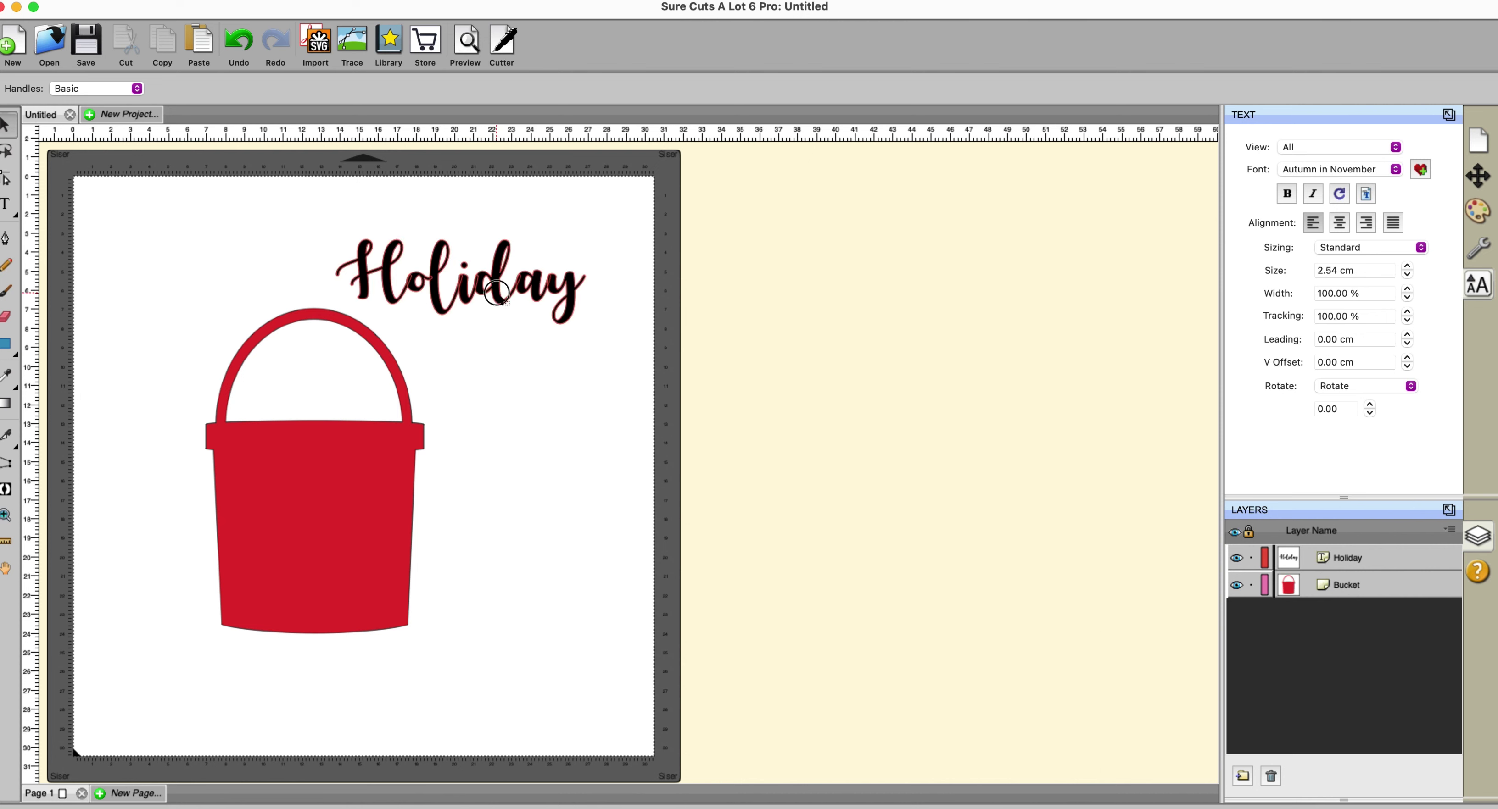
{"action": "left_click", "coordinate": [452, 334]}
{"action": "left_click_drag", "start_coordinate": [453, 334], "coordinate": [362, 517]}
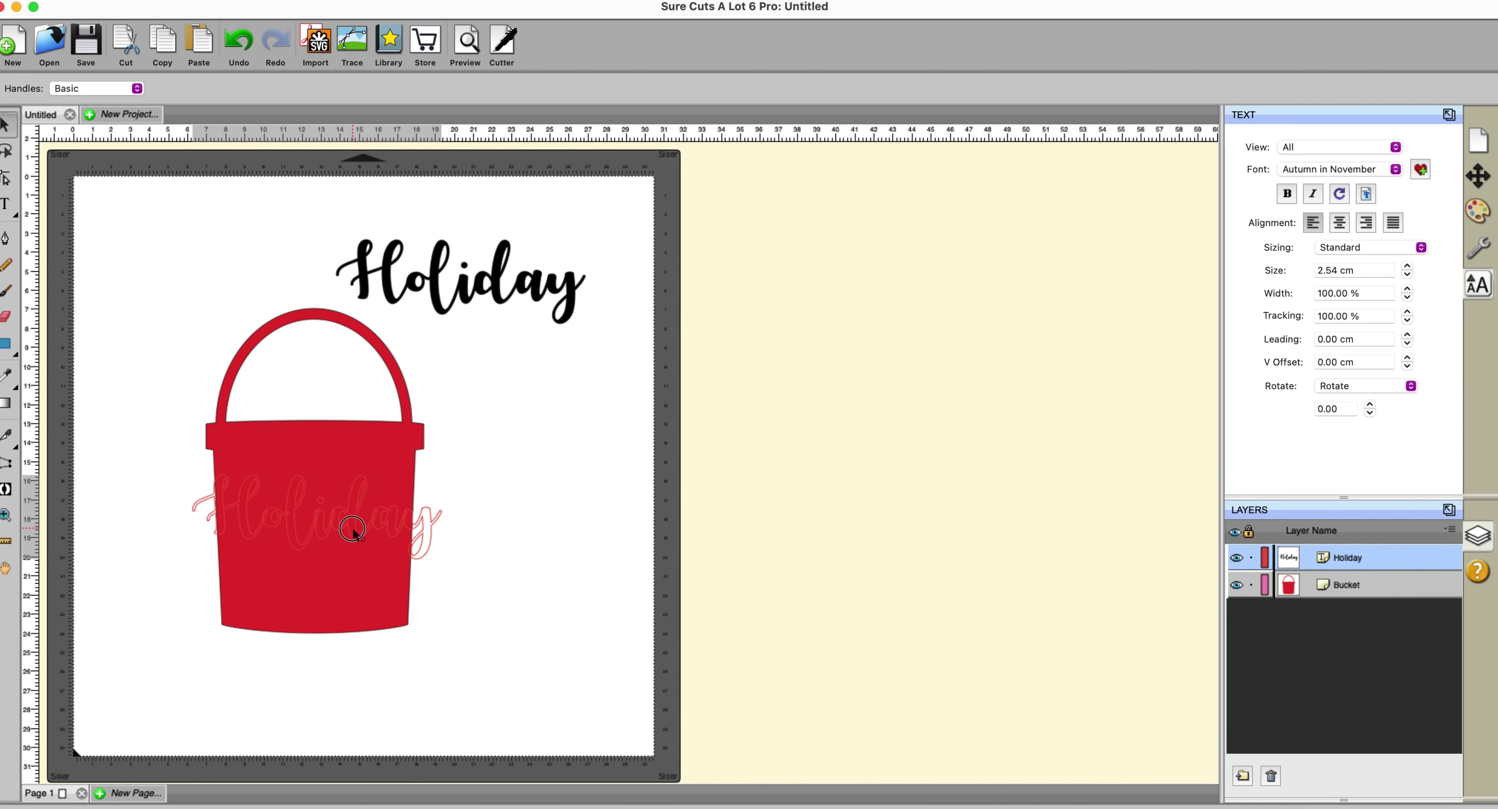
{"action": "left_click_drag", "start_coordinate": [353, 531], "coordinate": [351, 530]}
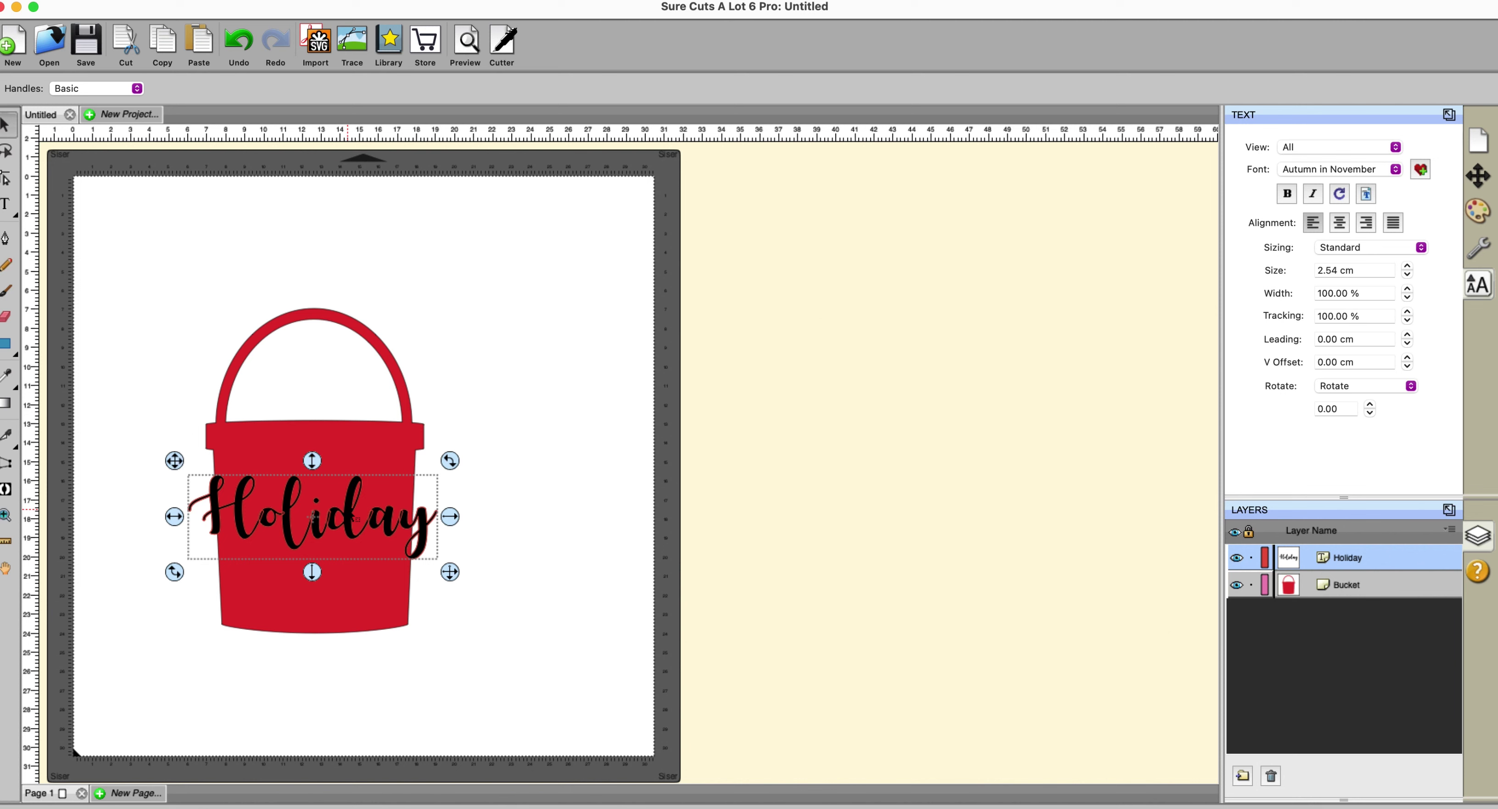
Copy the Holiday text, paste it in place, and hide the pasted copy.
{"action": "right_click", "coordinate": [347, 509]}
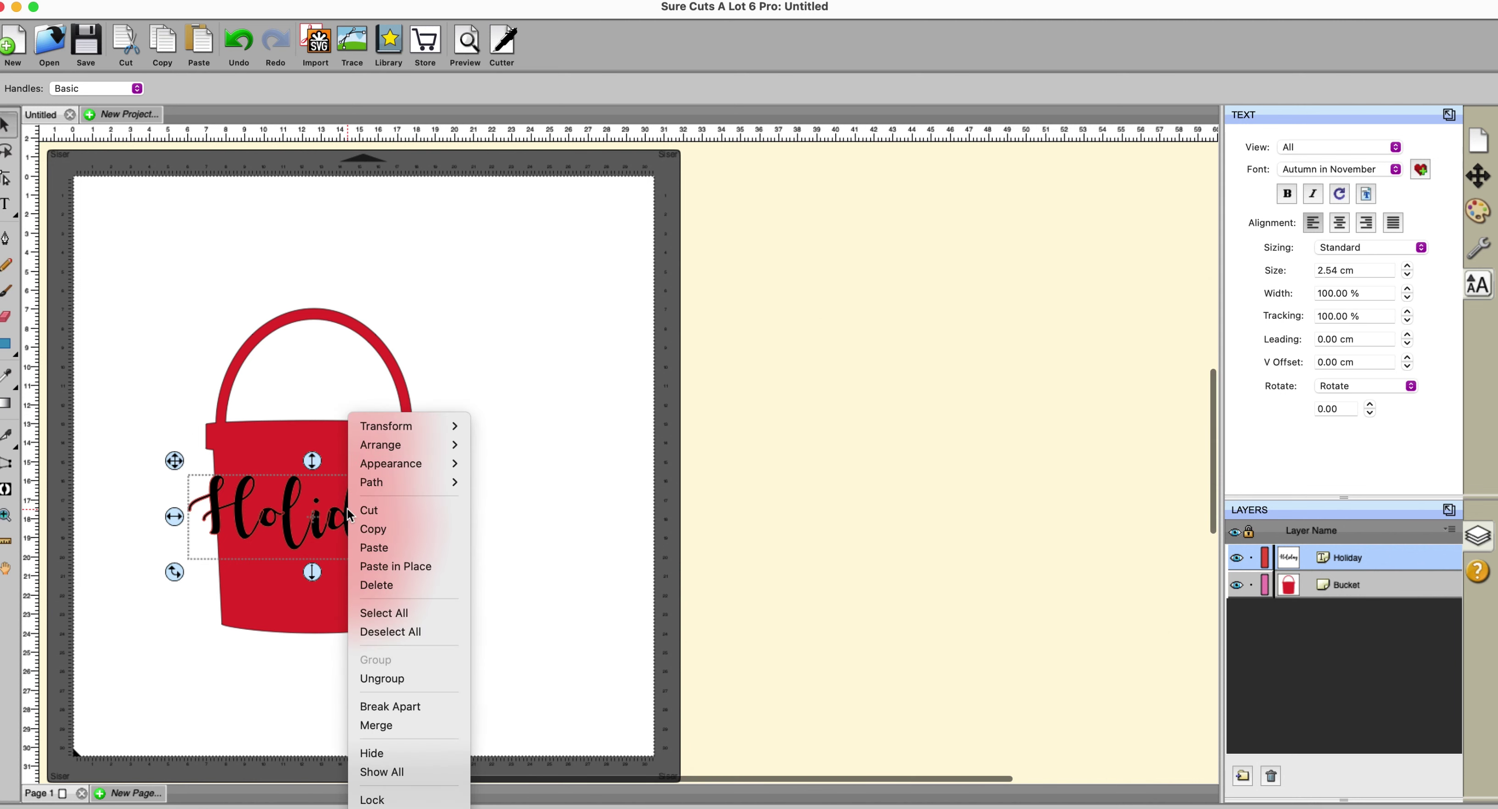
{"action": "left_click", "coordinate": [357, 530]}
{"action": "right_click", "coordinate": [336, 483]}
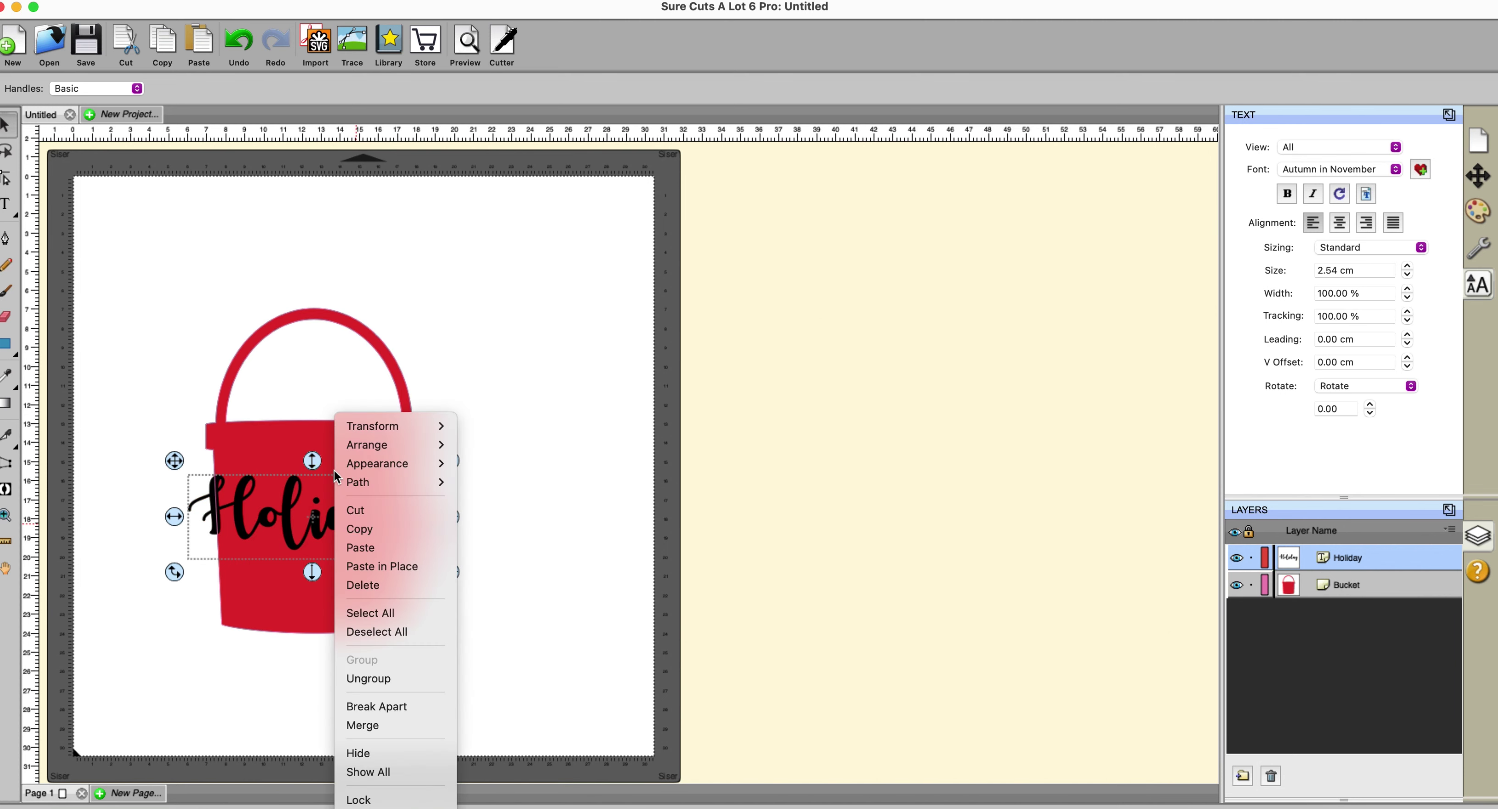
{"action": "left_click", "coordinate": [354, 565]}
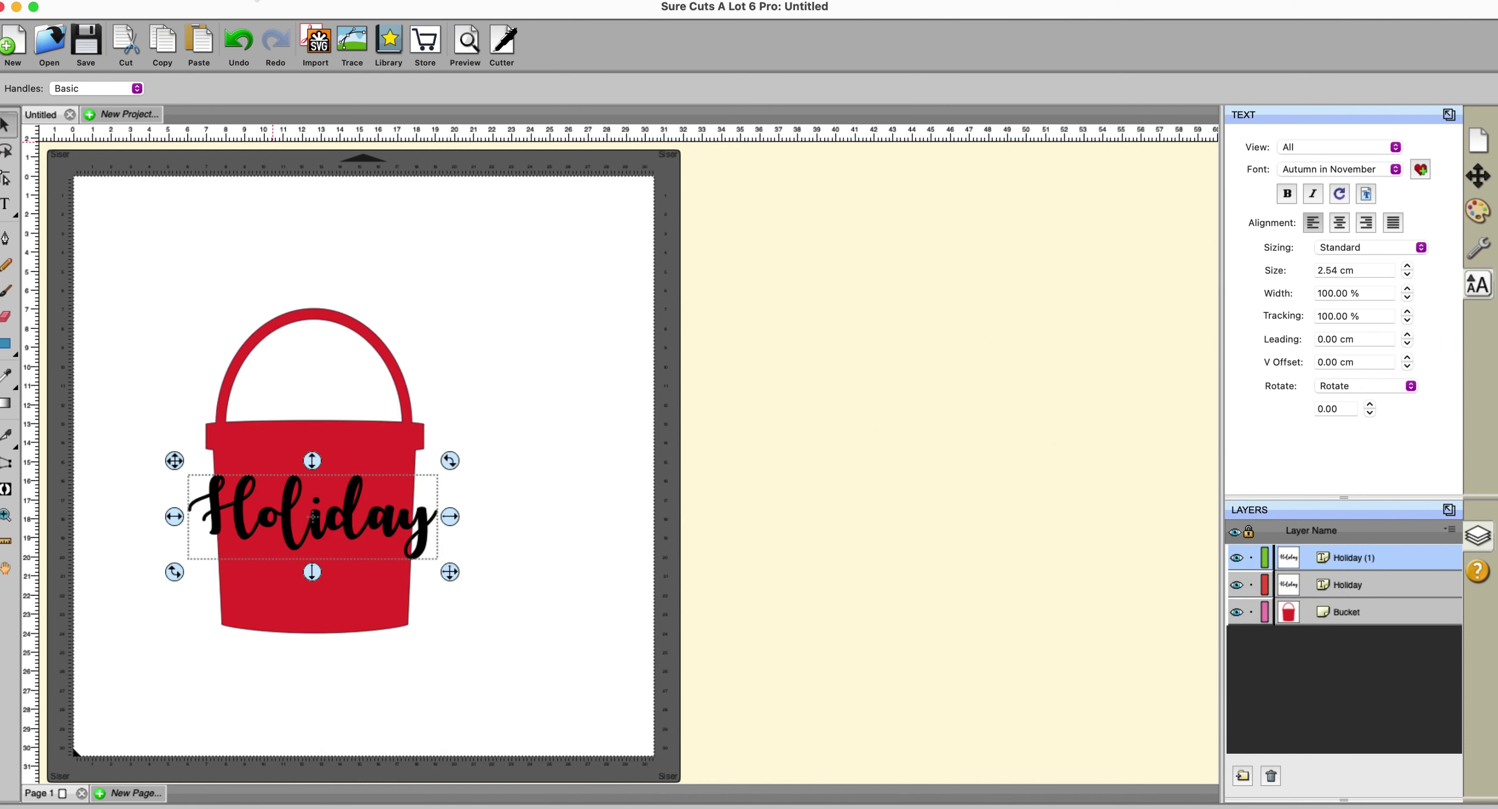
{"action": "left_click", "coordinate": [256, 0]}
{"action": "left_click", "coordinate": [250, 278]}
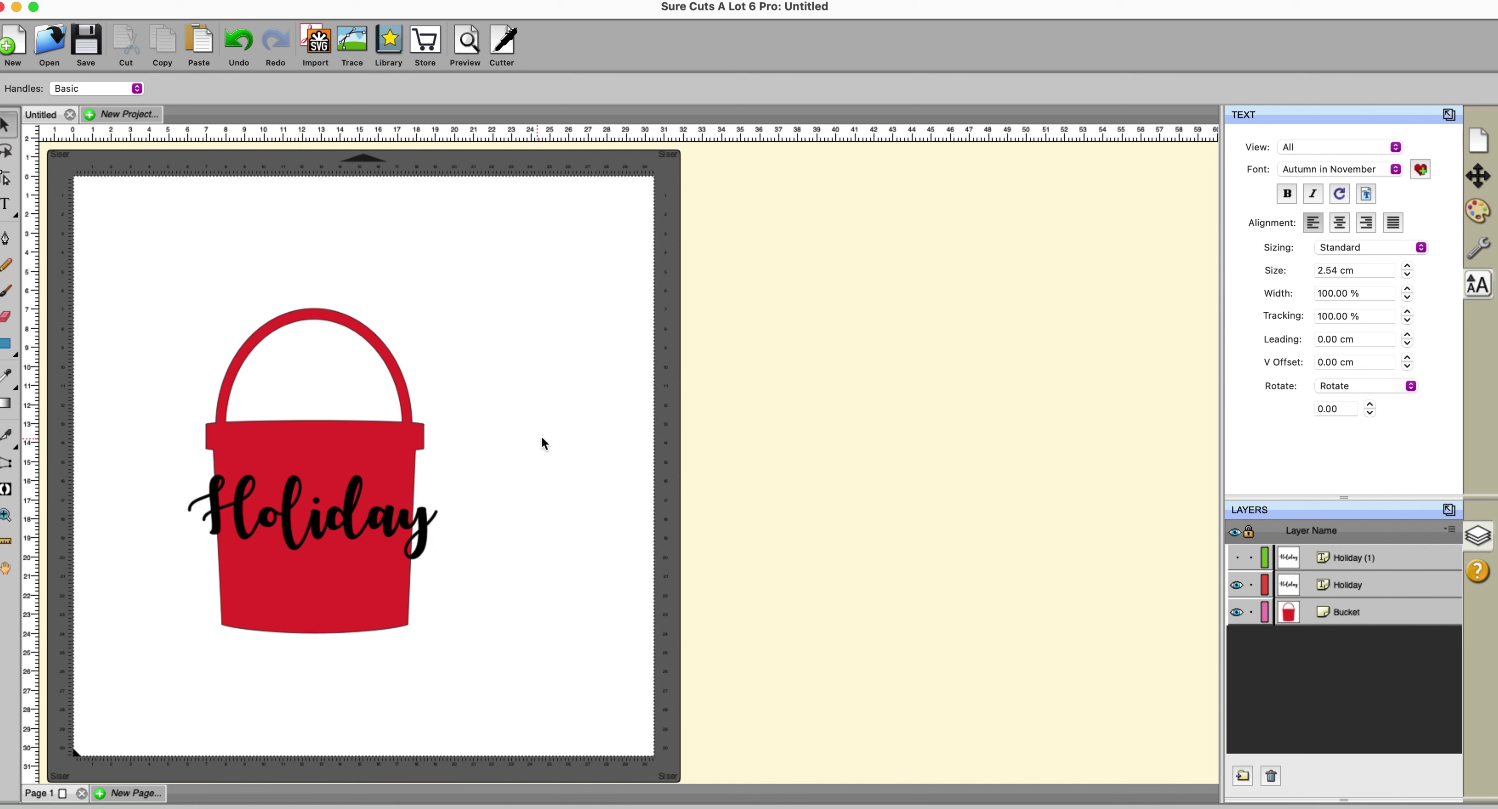
Knock the Holiday text out of the bucket with a 0.20 cm gap.
{"action": "left_click_drag", "start_coordinate": [107, 257], "coordinate": [533, 703]}
{"action": "left_click", "coordinate": [447, 0]}
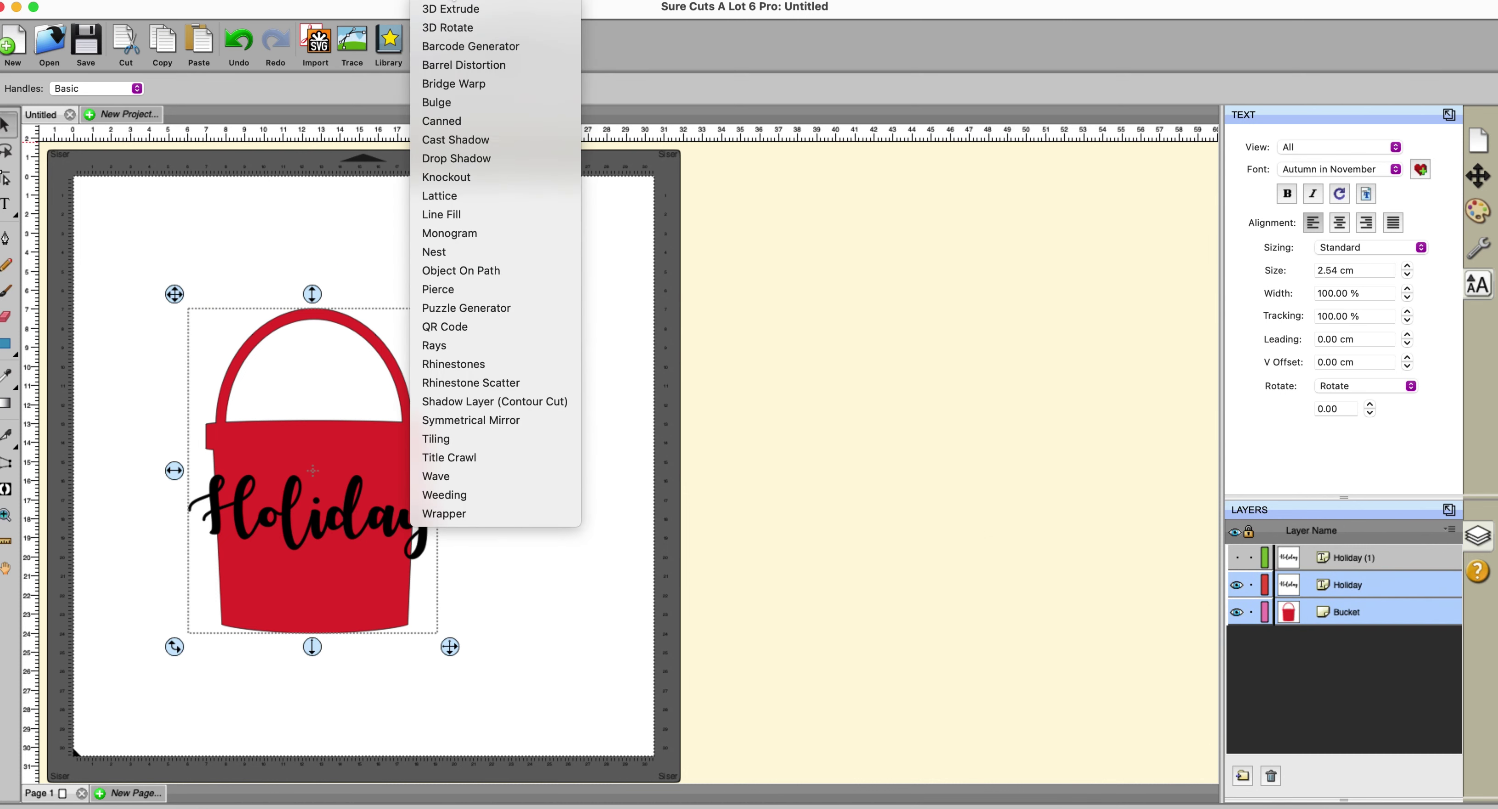
{"action": "left_click", "coordinate": [448, 178]}
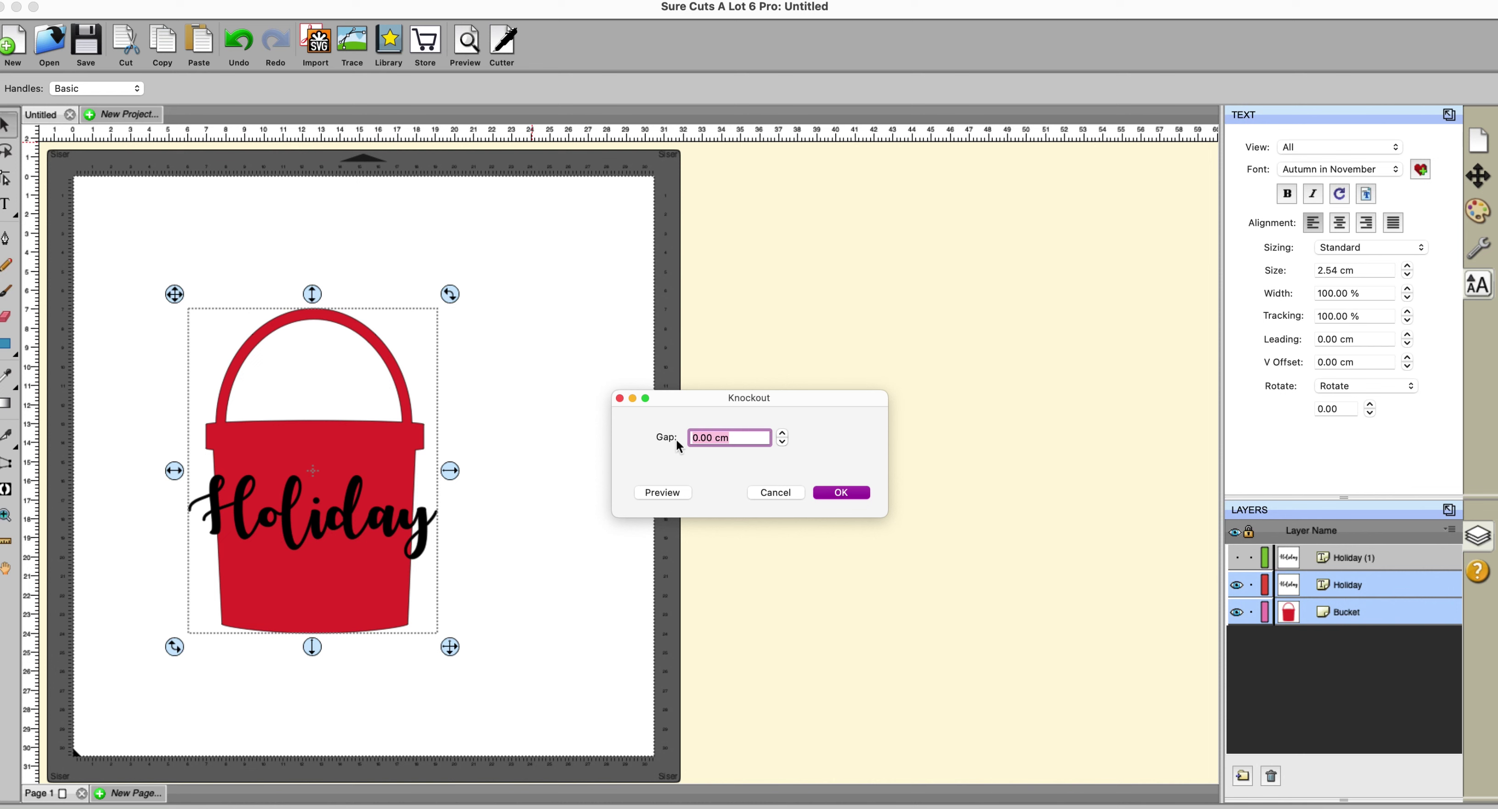
{"action": "left_click", "coordinate": [782, 435]}
{"action": "left_click", "coordinate": [782, 435]}
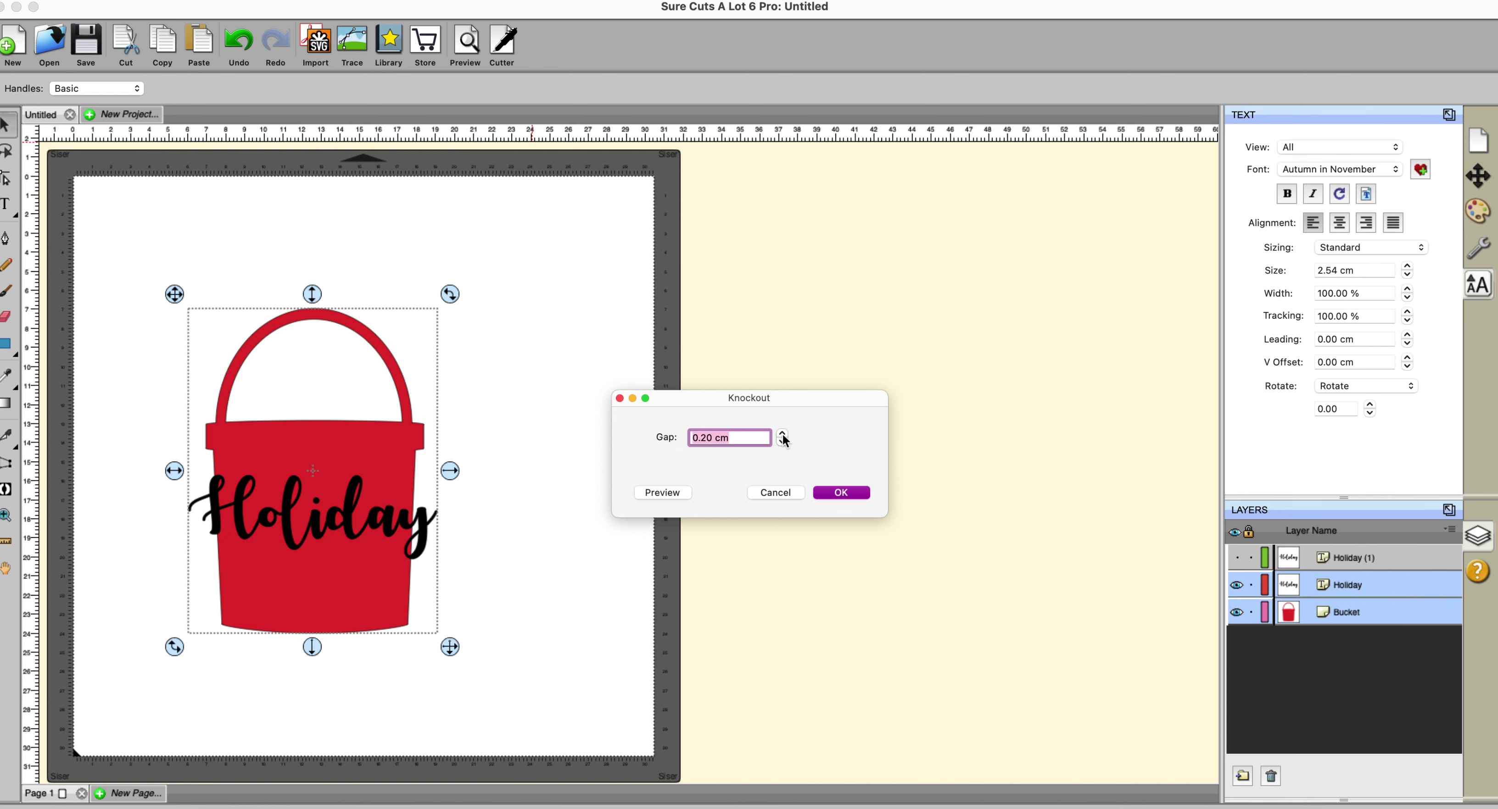
{"action": "left_click", "coordinate": [673, 492]}
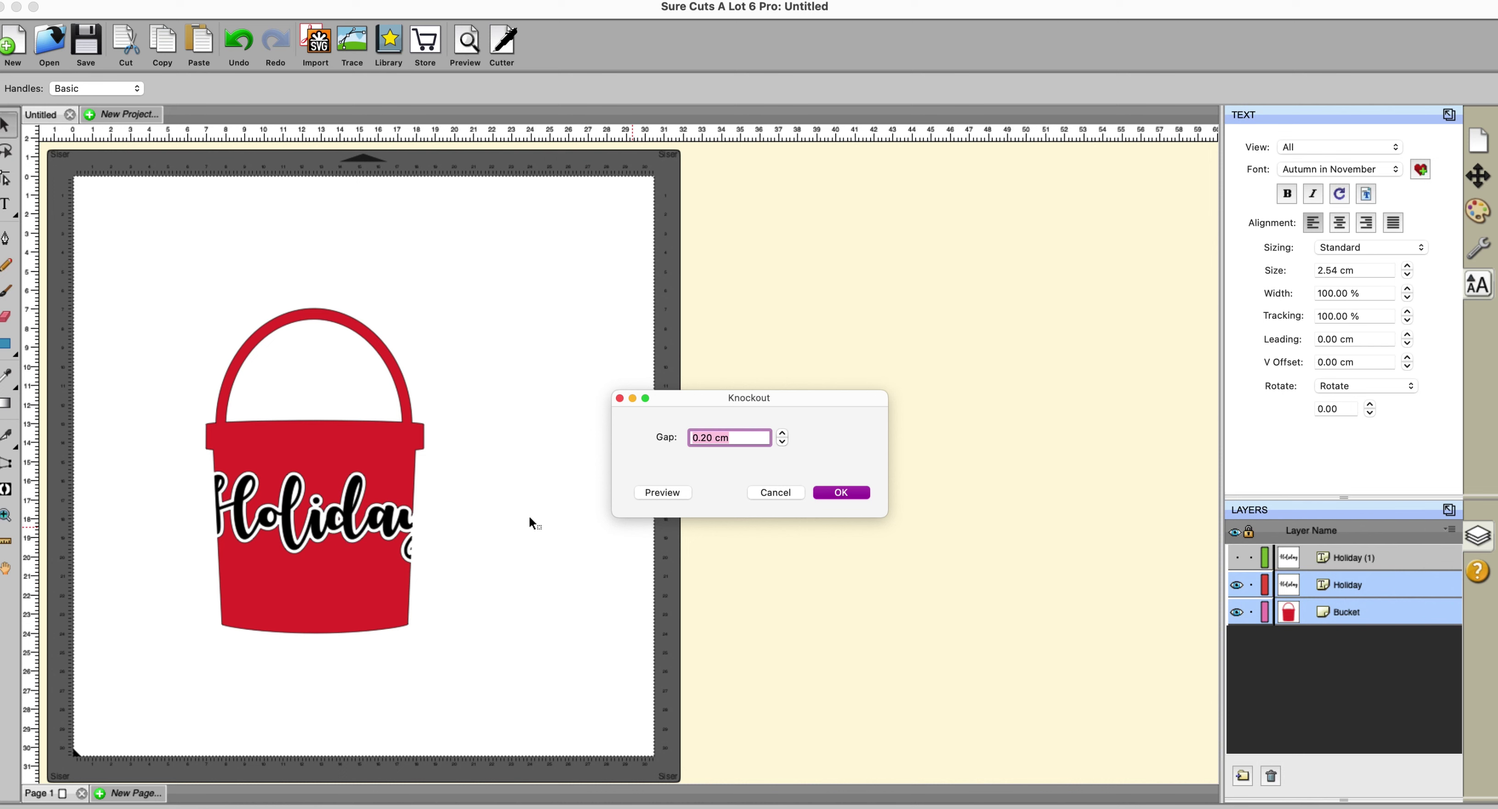
{"action": "left_click", "coordinate": [840, 493]}
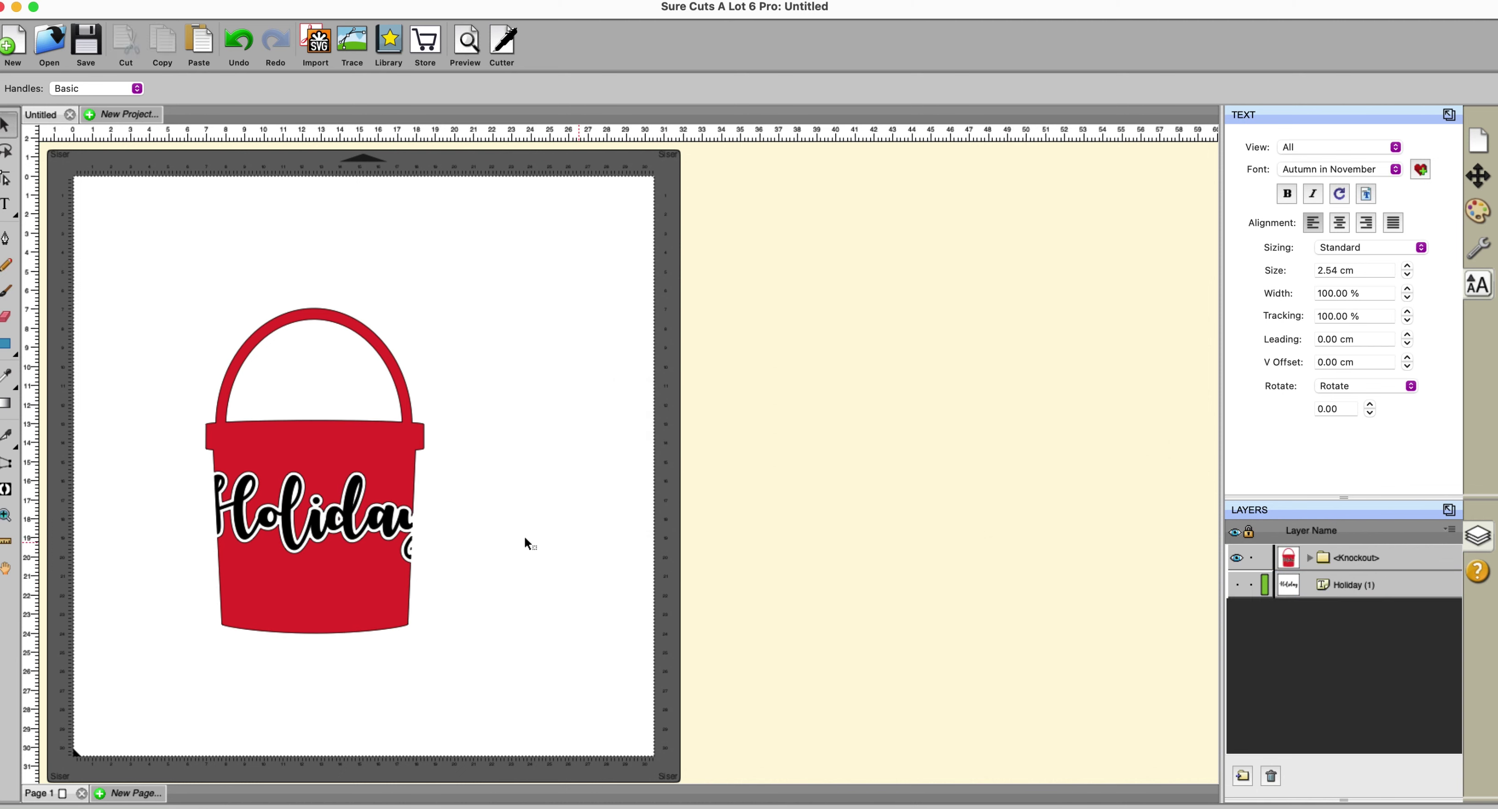
Drag the knocked-out text aside and show the hidden Holiday copy again.
{"action": "left_click_drag", "start_coordinate": [420, 507], "coordinate": [940, 479]}
{"action": "left_click", "coordinate": [274, 2]}
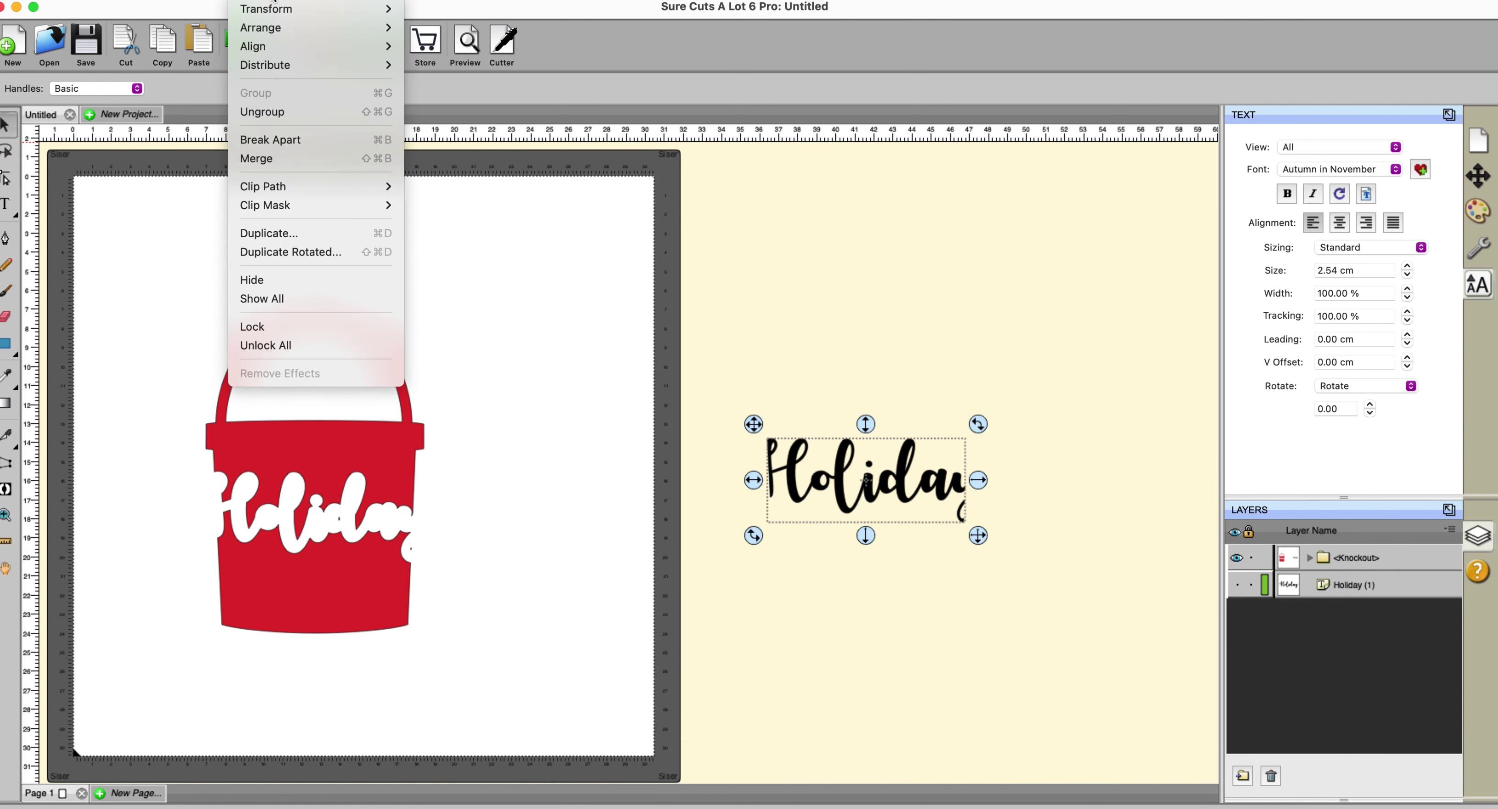
{"action": "left_click", "coordinate": [268, 298]}
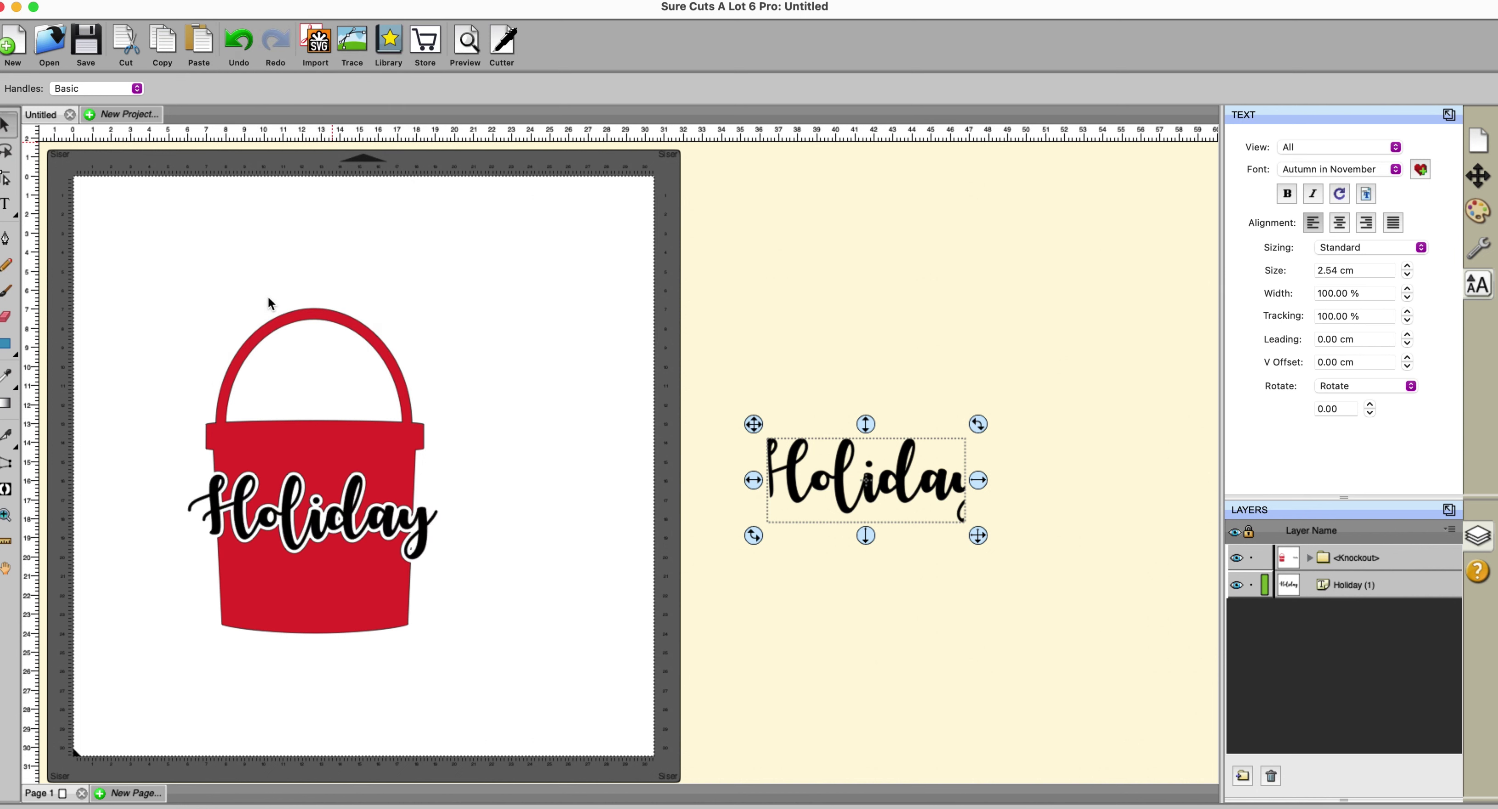
{"action": "left_click", "coordinate": [605, 718]}
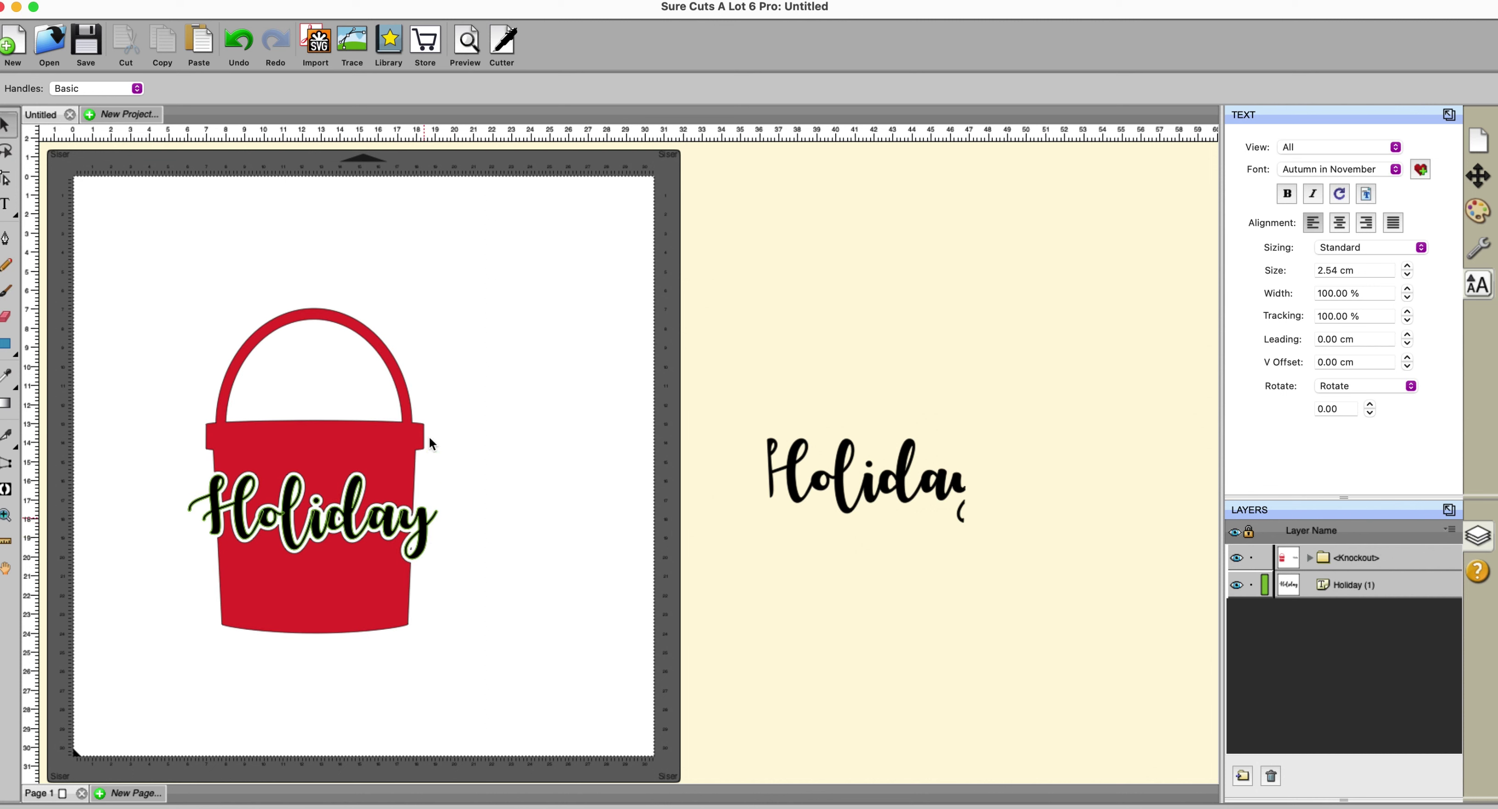
Undo the text move, knockout and pasted copy, then move Holiday aside.
{"action": "left_click", "coordinate": [241, 46]}
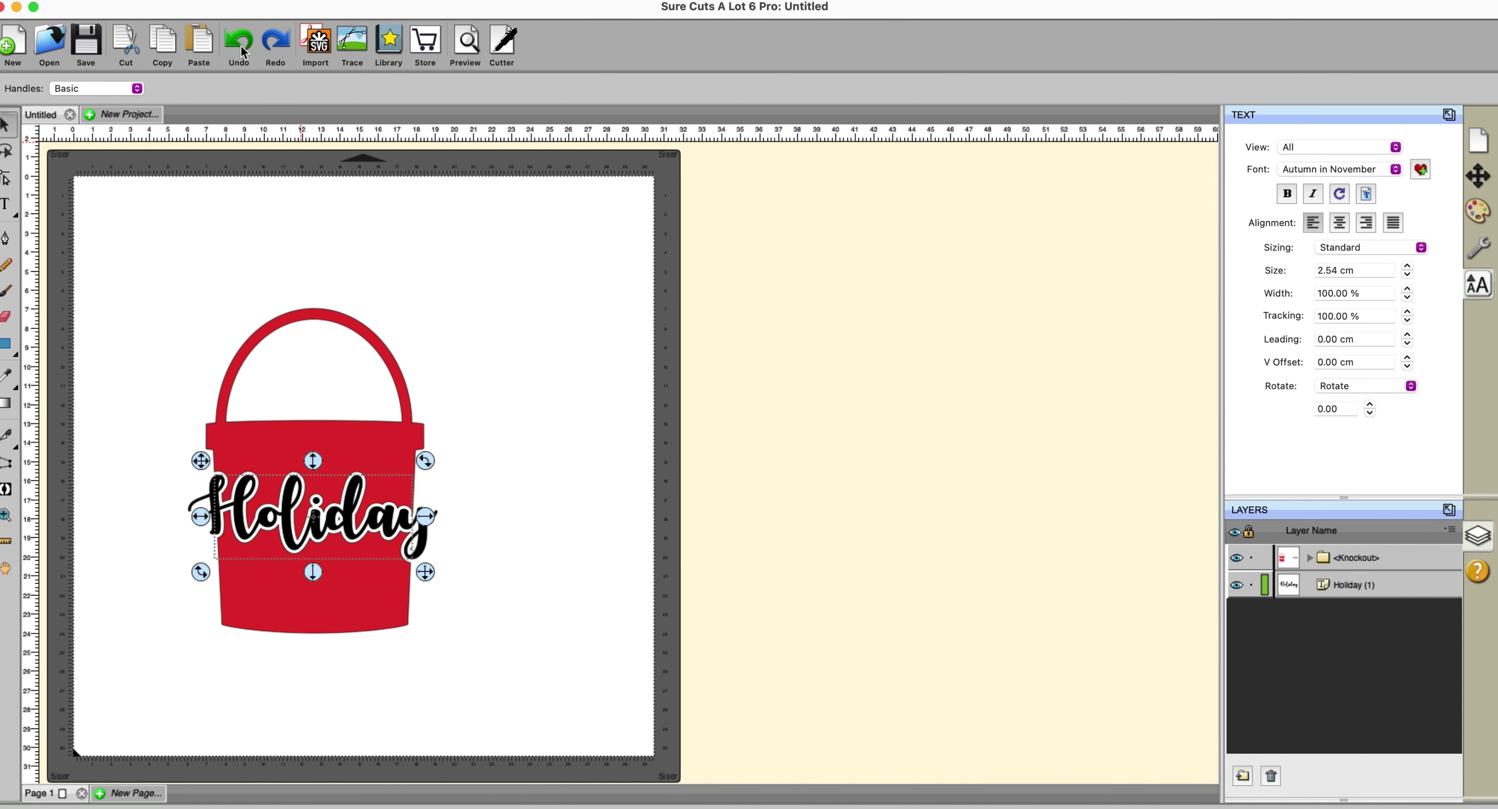
{"action": "left_click", "coordinate": [242, 52]}
{"action": "left_click", "coordinate": [242, 51]}
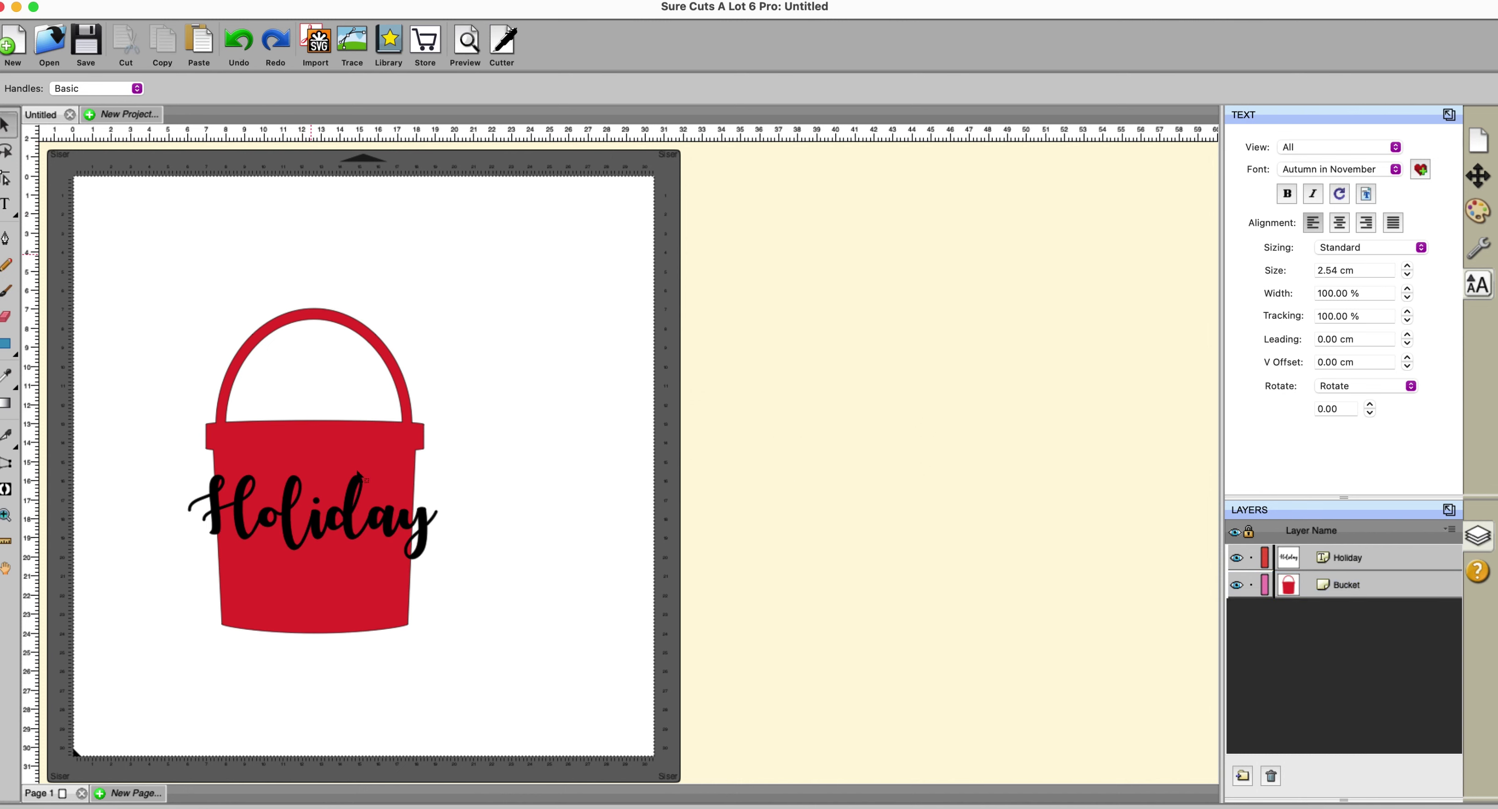
{"action": "left_click_drag", "start_coordinate": [355, 515], "coordinate": [804, 523]}
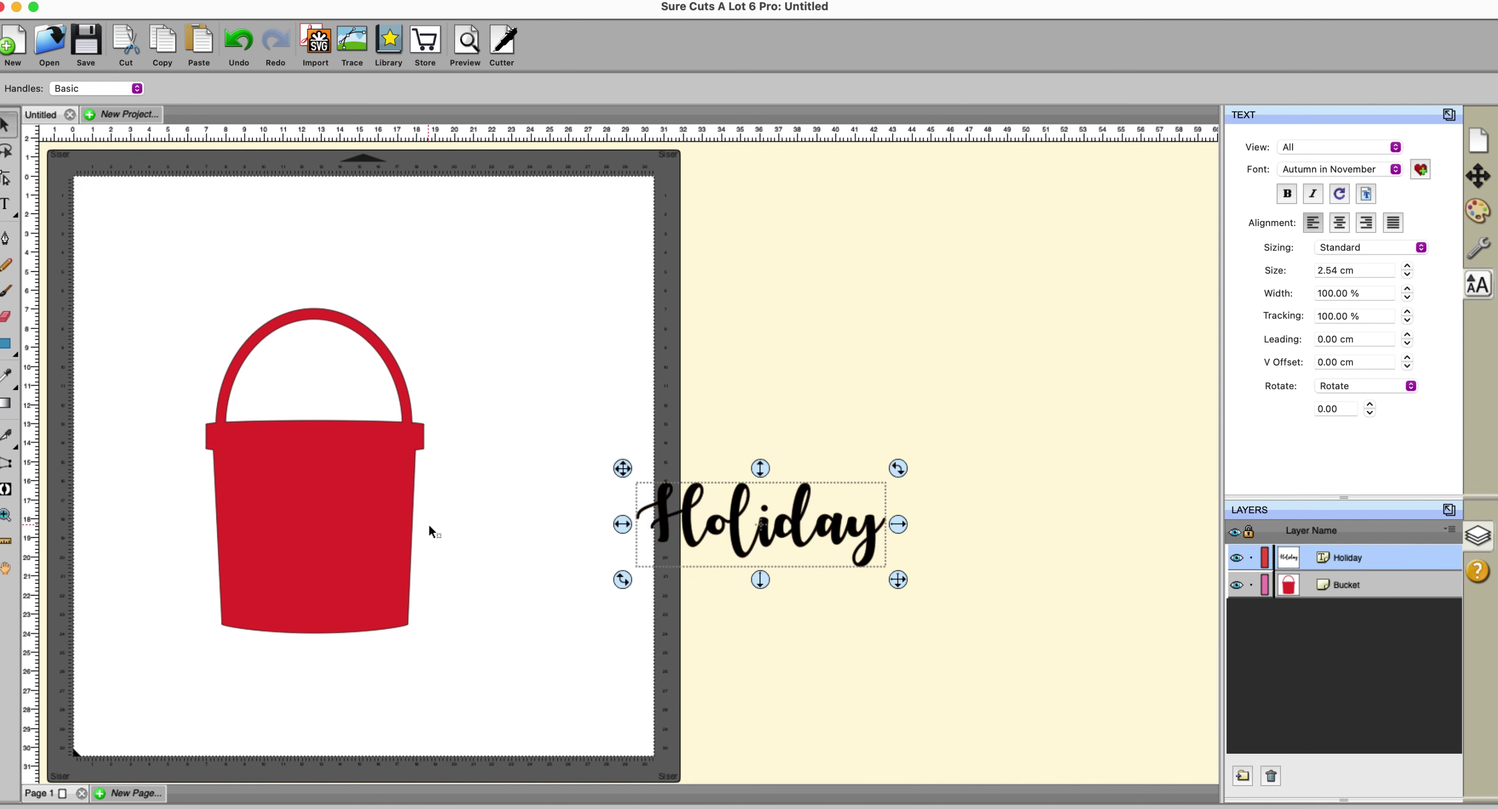
Reposition the bucket, shrink Holiday, centre it on the bucket and select both.
{"action": "left_click", "coordinate": [376, 511]}
{"action": "left_click_drag", "start_coordinate": [376, 511], "coordinate": [400, 446]}
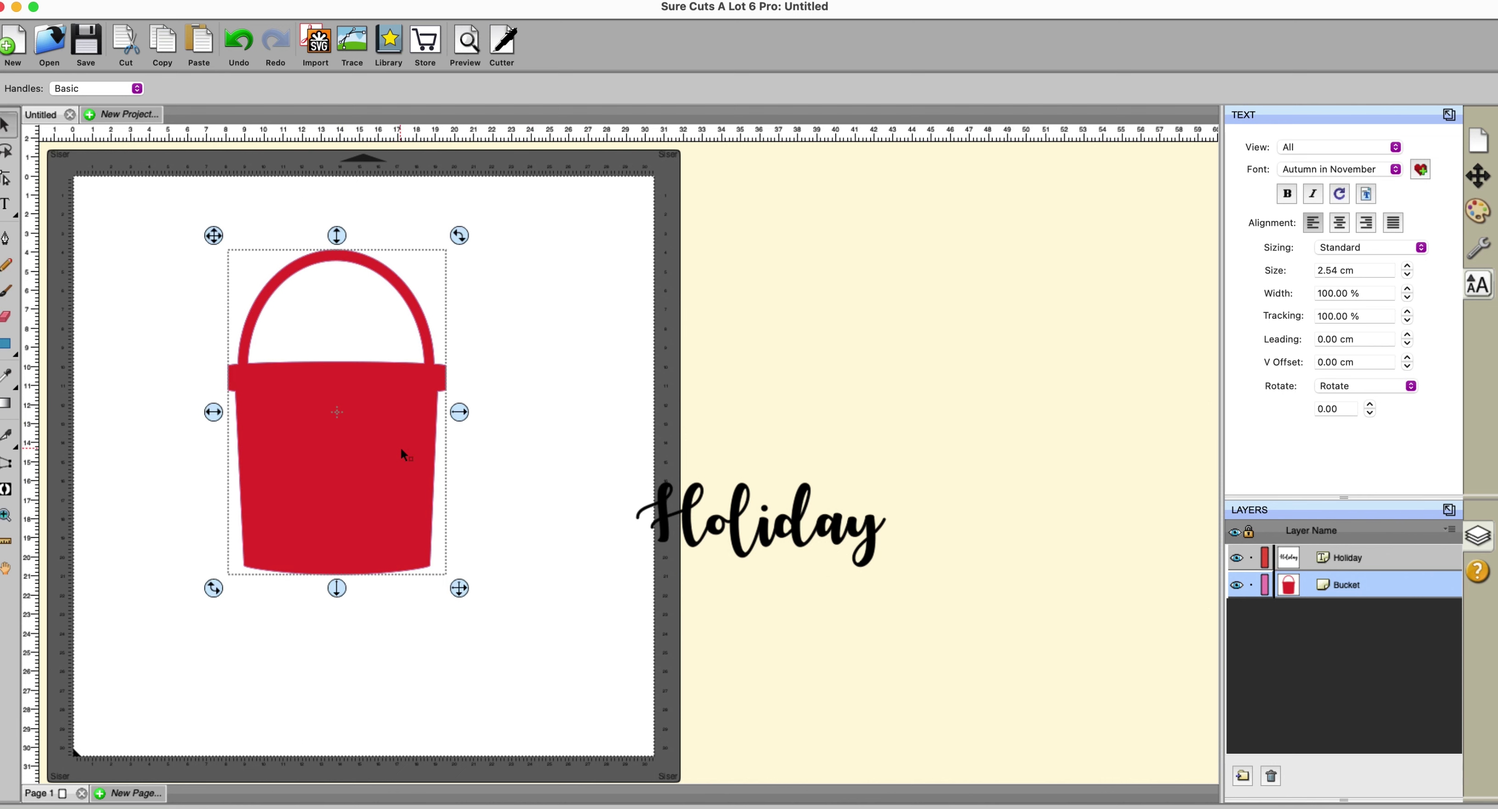
{"action": "left_click", "coordinate": [733, 514]}
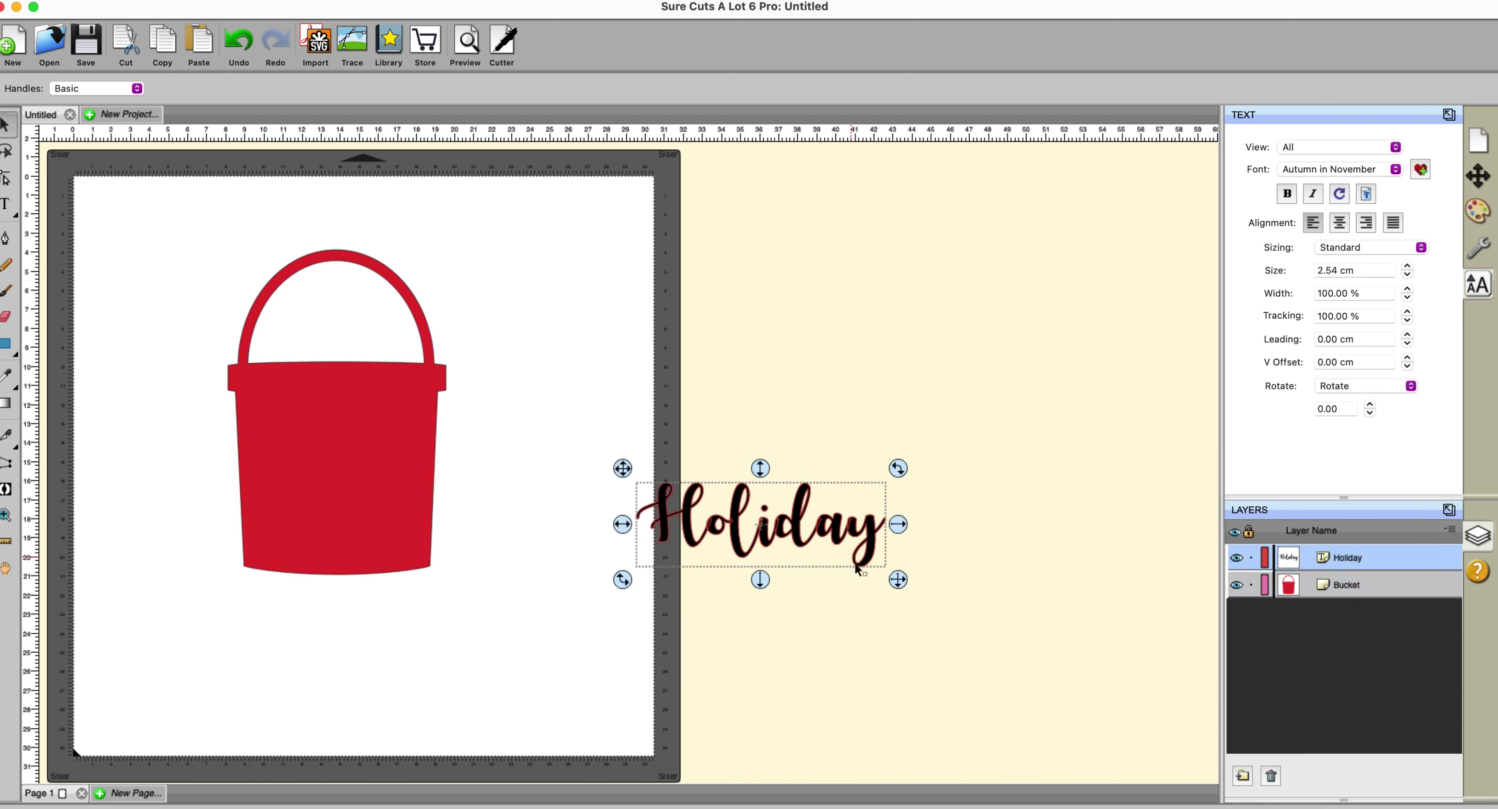
{"action": "left_click_drag", "start_coordinate": [890, 577], "coordinate": [856, 559]}
{"action": "left_click_drag", "start_coordinate": [768, 514], "coordinate": [378, 474]}
{"action": "left_click", "coordinate": [512, 495]}
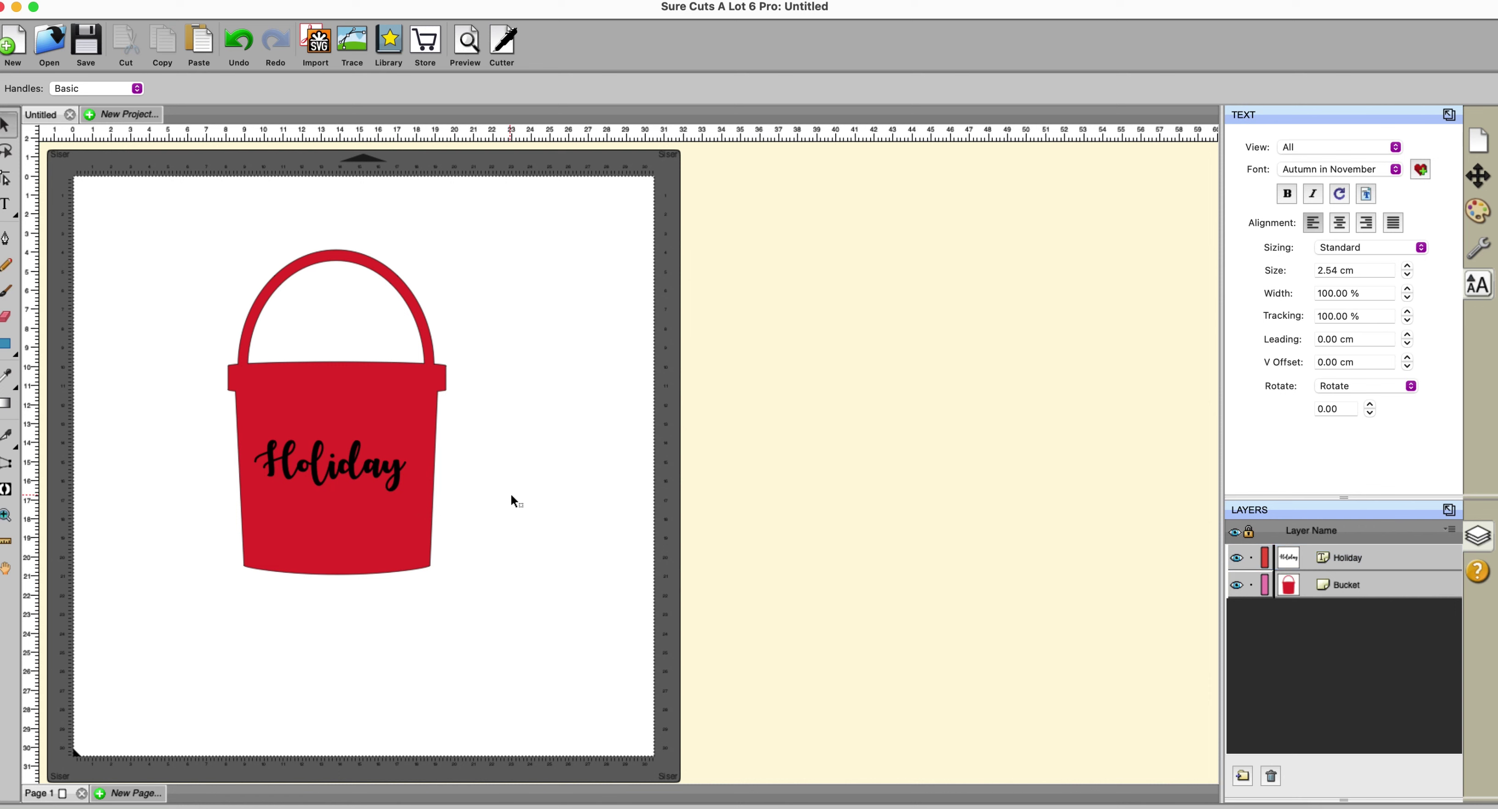
{"action": "left_click_drag", "start_coordinate": [124, 227], "coordinate": [581, 679]}
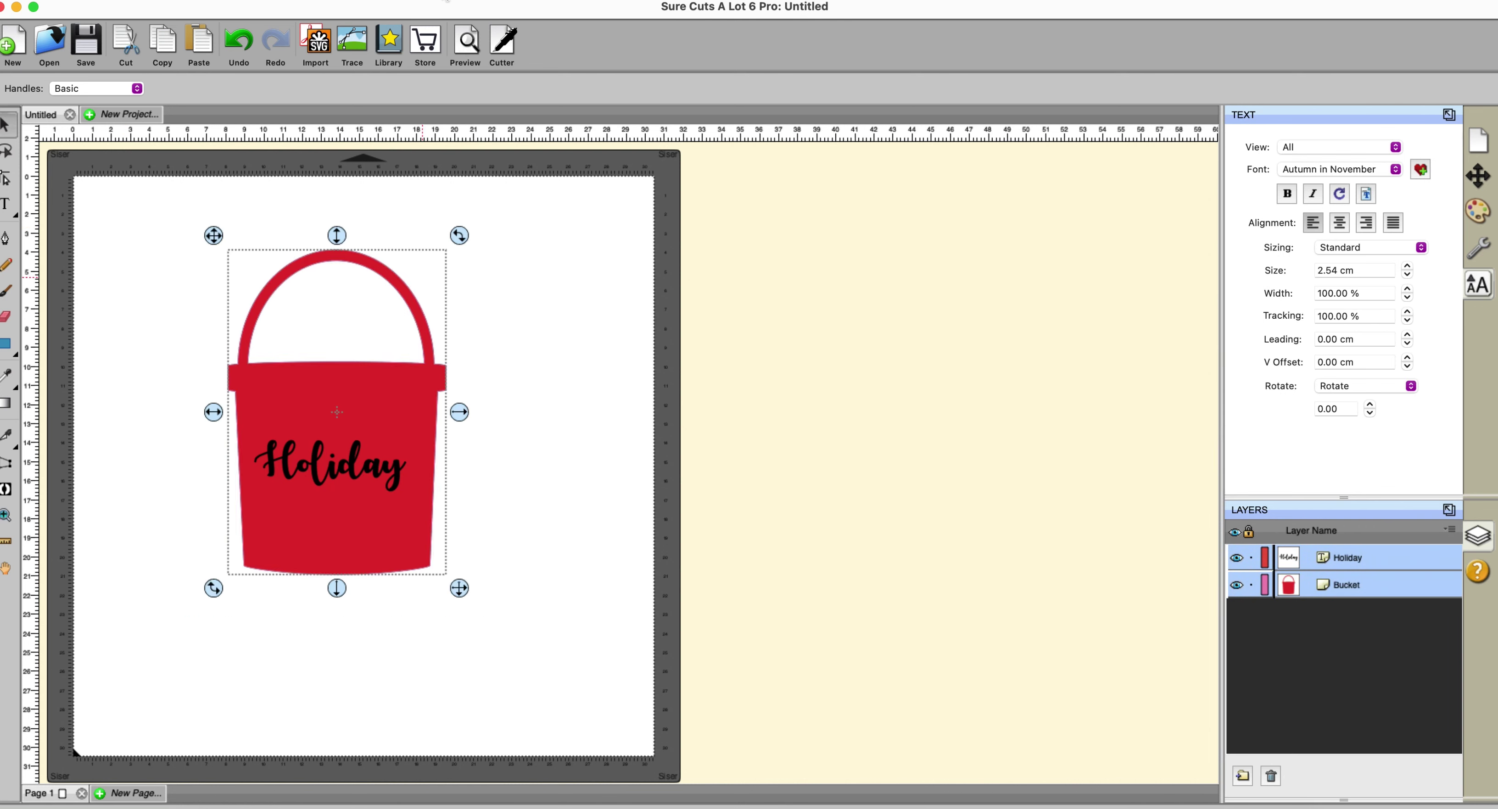
Apply Knockout with a 0.20 cm gap, preview it, and merge bucket and Holiday.
{"action": "left_click", "coordinate": [445, 4]}
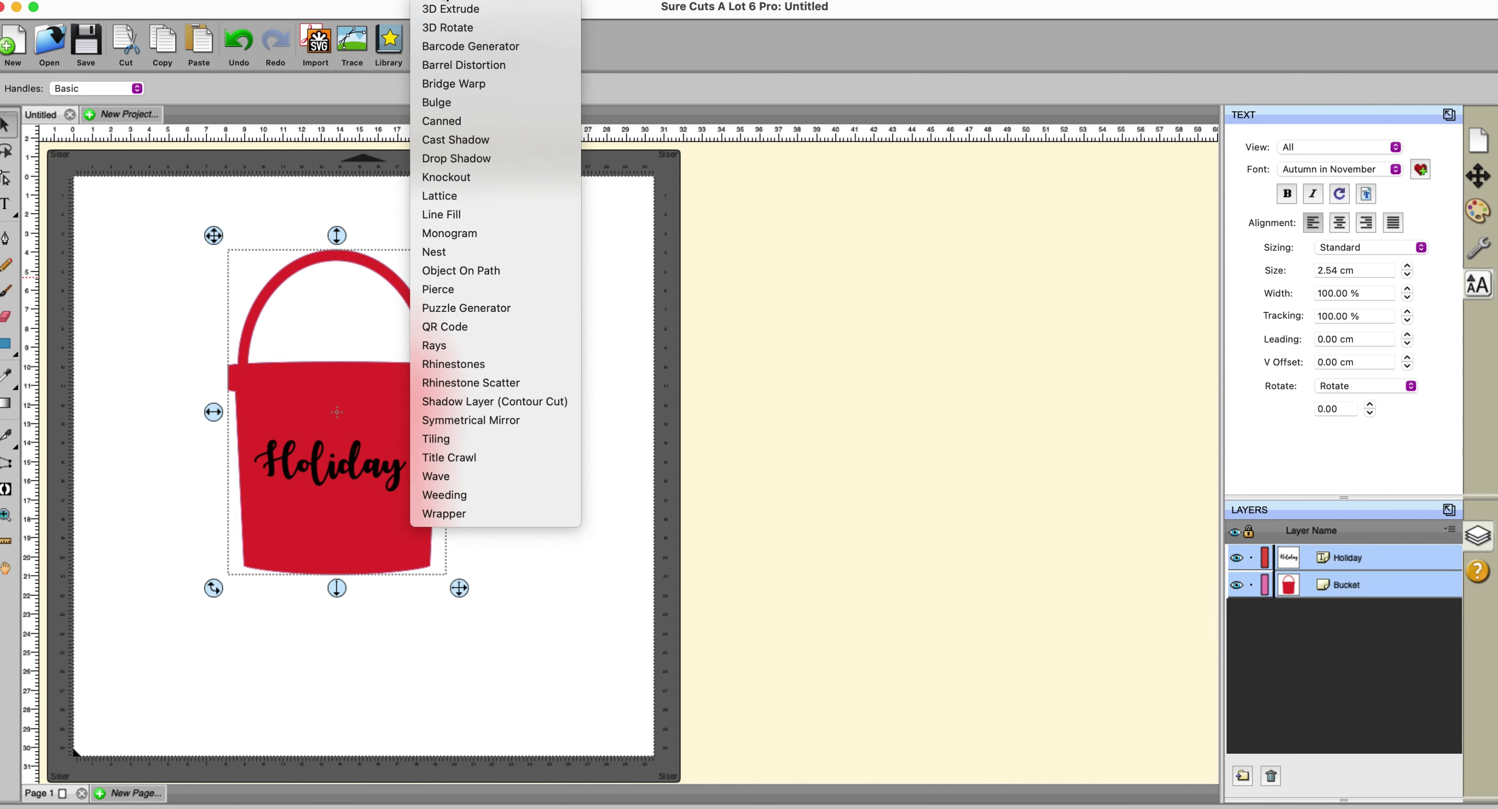
{"action": "left_click", "coordinate": [468, 177]}
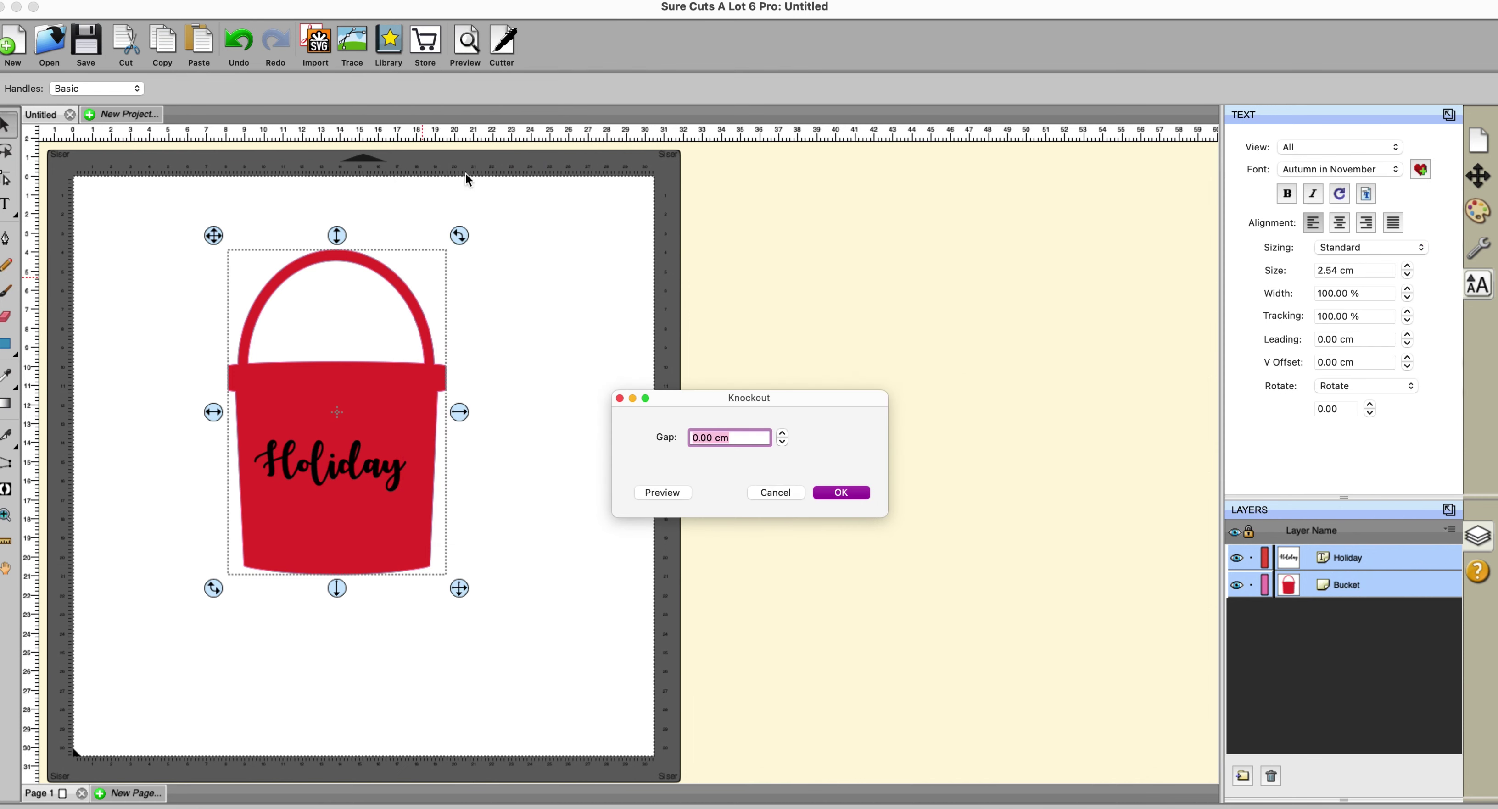
{"action": "left_click", "coordinate": [784, 435]}
{"action": "left_click", "coordinate": [783, 435]}
{"action": "left_click", "coordinate": [662, 492]}
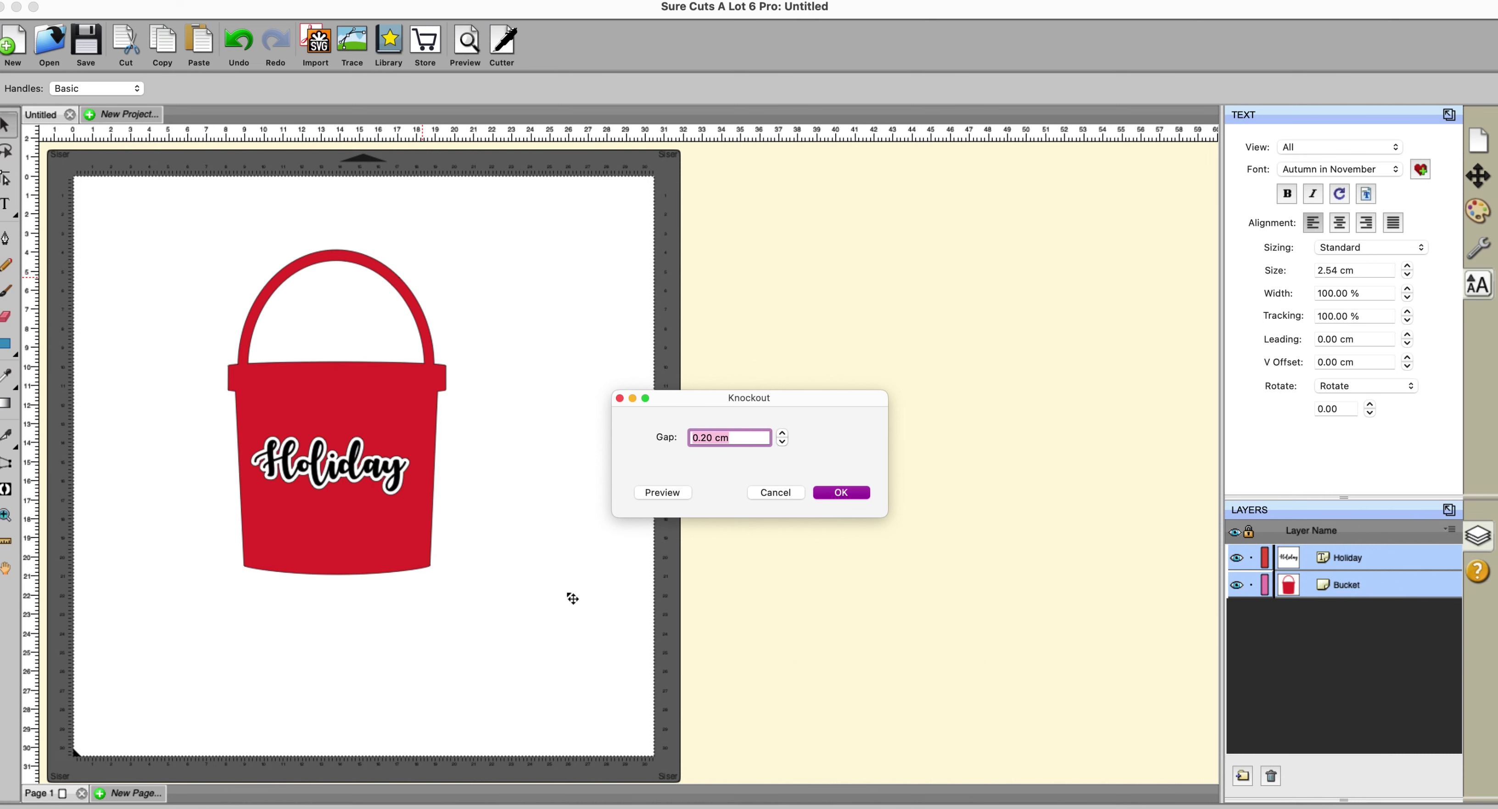
{"action": "left_click", "coordinate": [831, 494]}
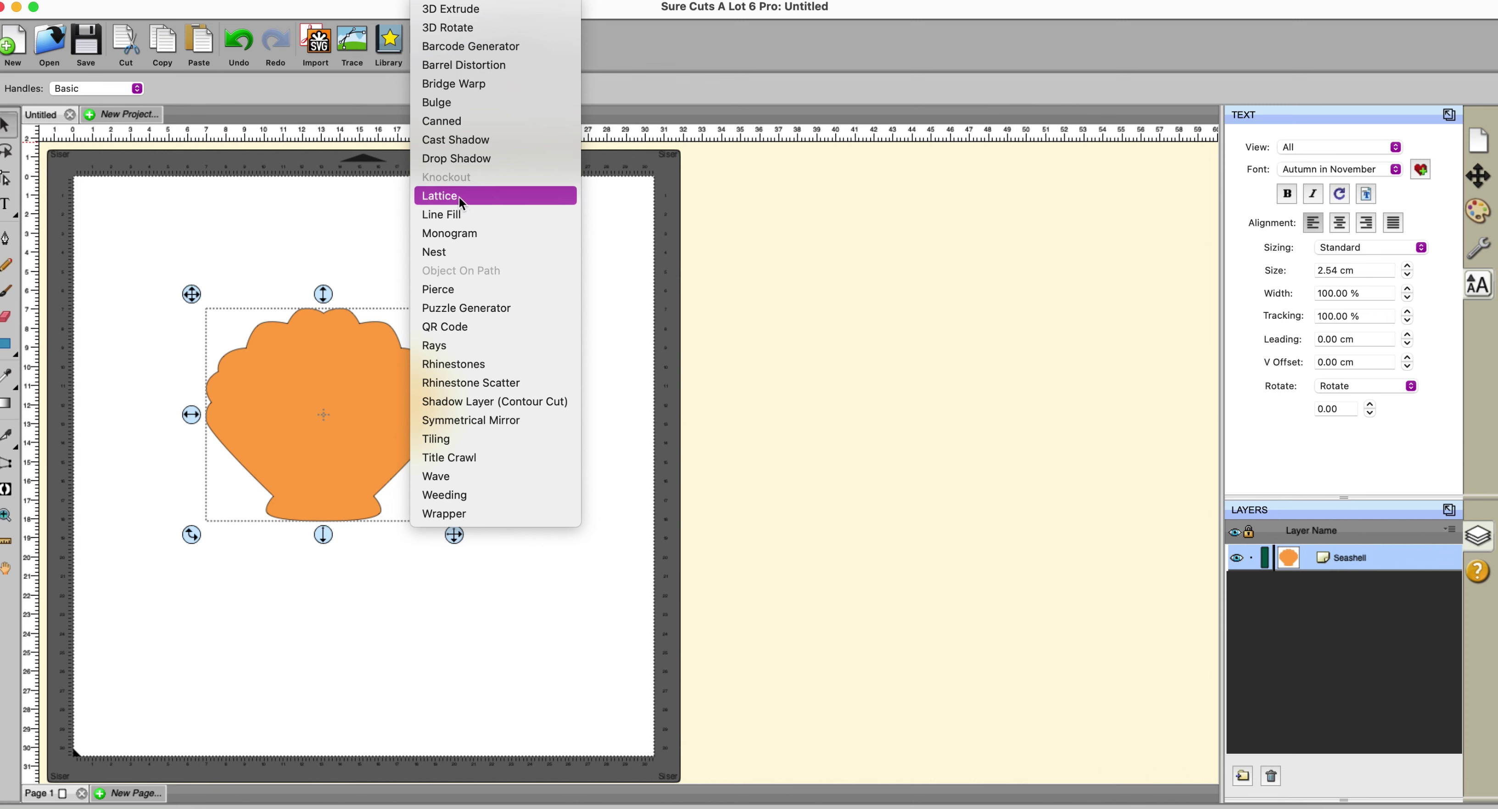
{"action": "left_click", "coordinate": [460, 199]}
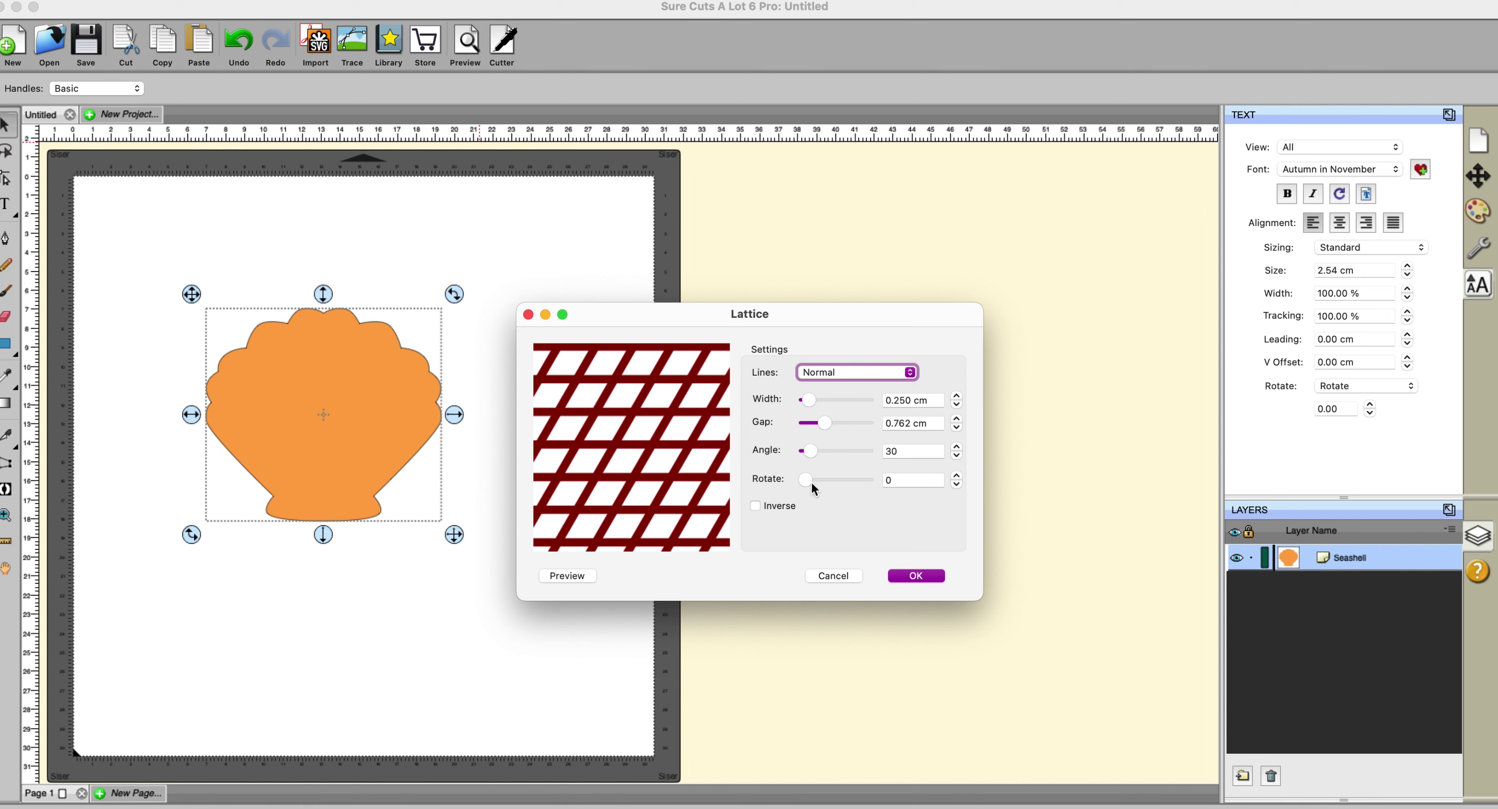
{"action": "left_click", "coordinate": [756, 507]}
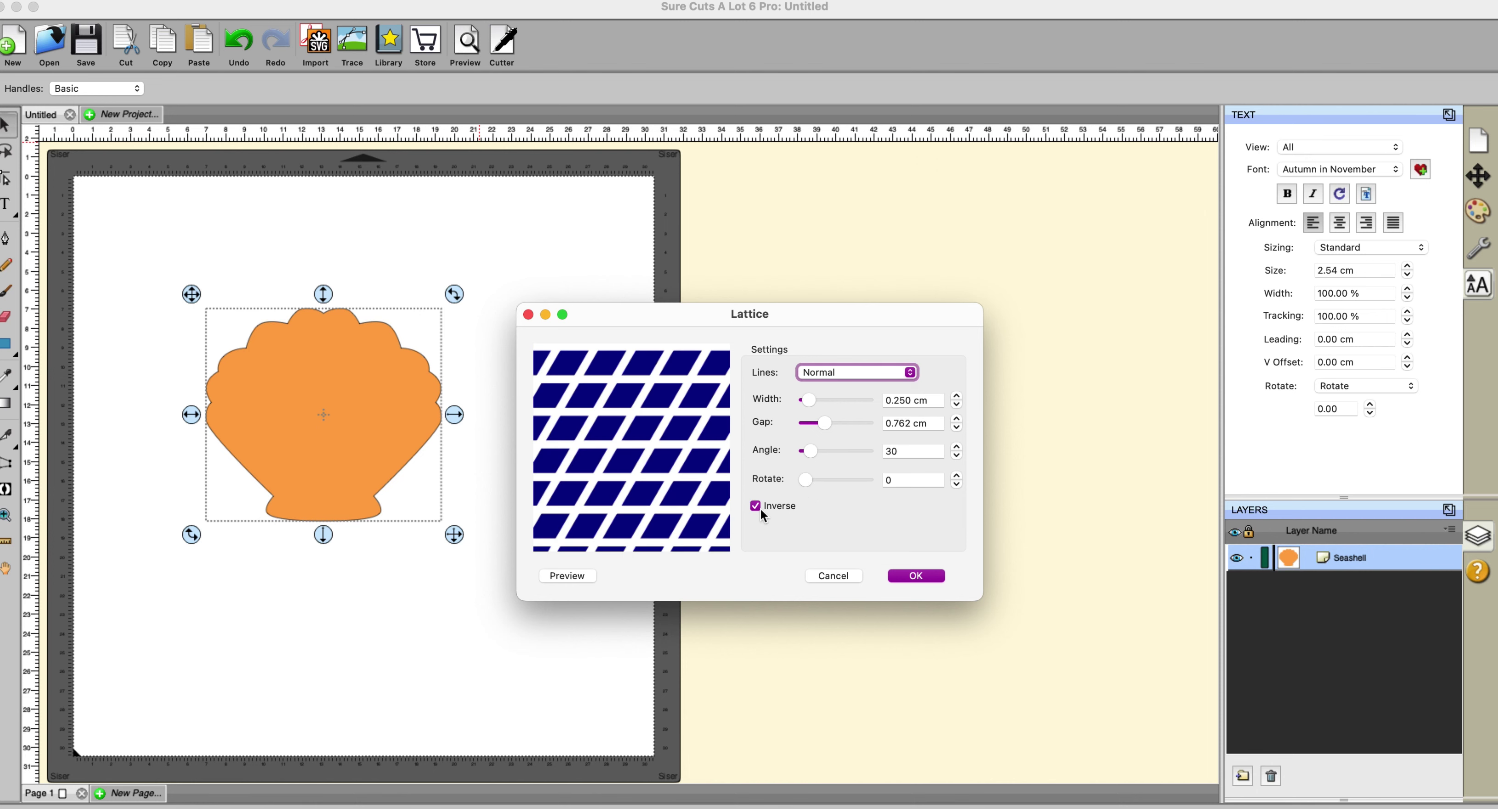
{"action": "left_click", "coordinate": [899, 578]}
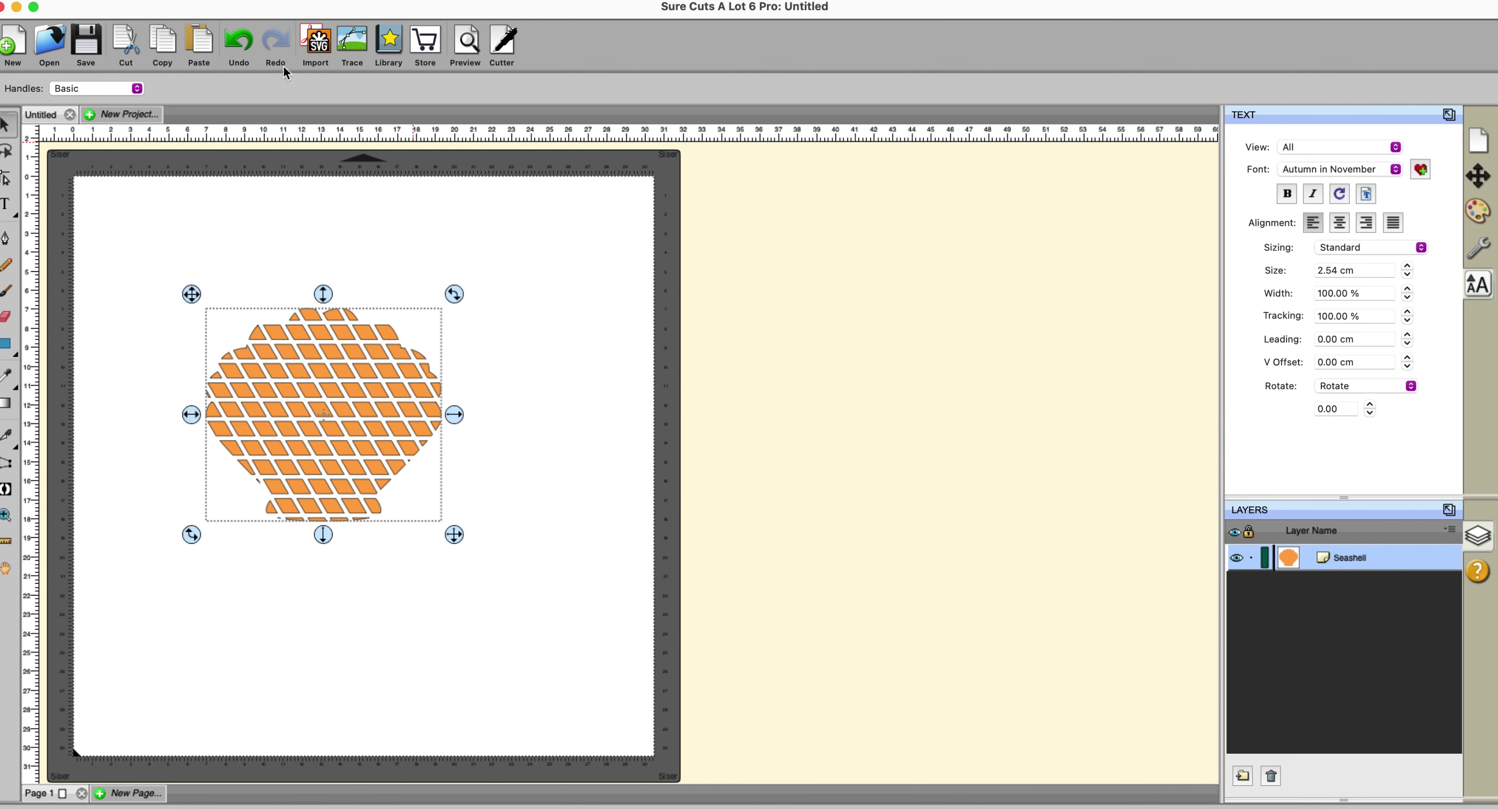
{"action": "left_click", "coordinate": [239, 43]}
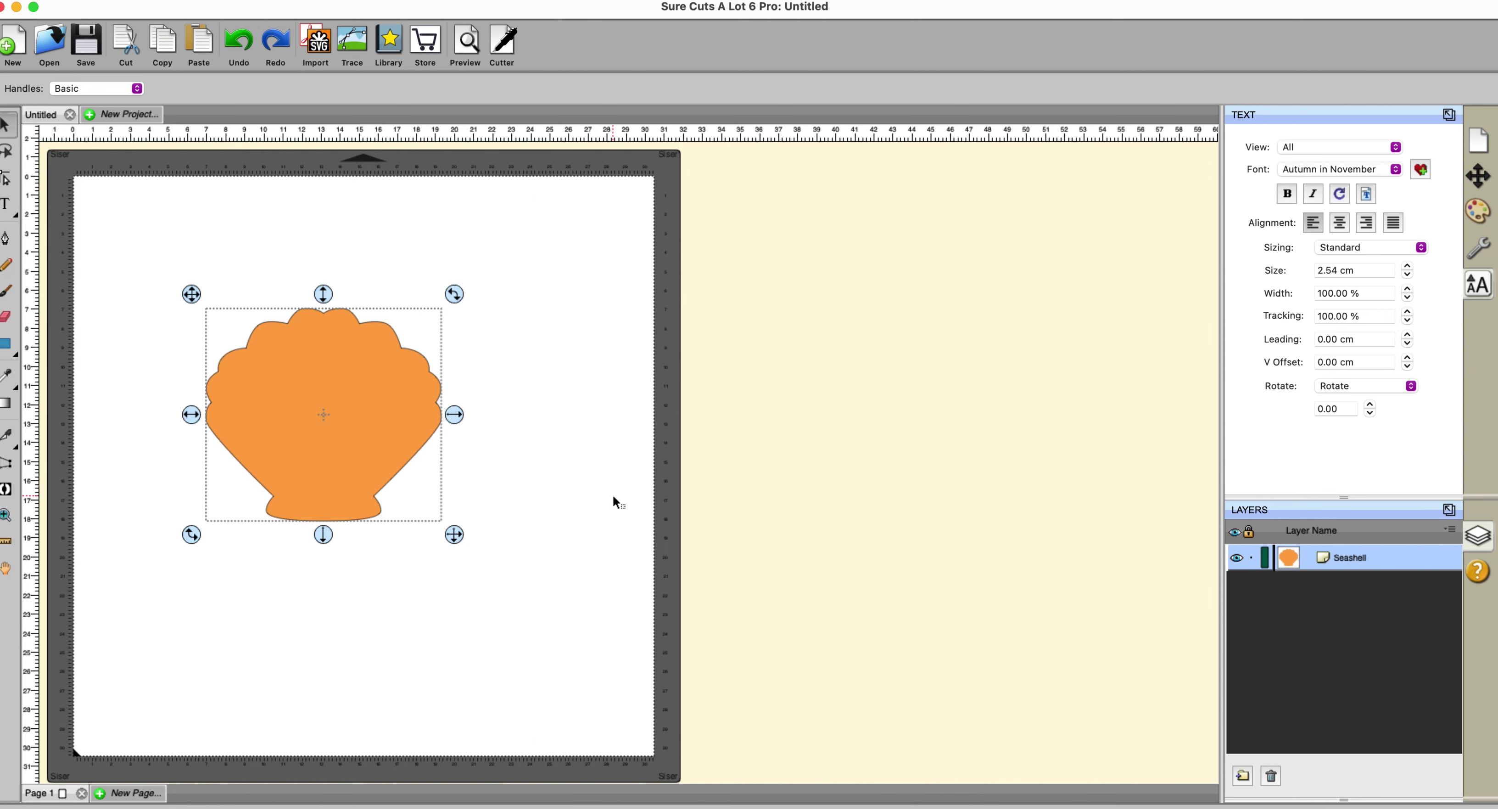
Open Line Fill for the seashell and set the fill type to Contour.
{"action": "left_click", "coordinate": [440, 2]}
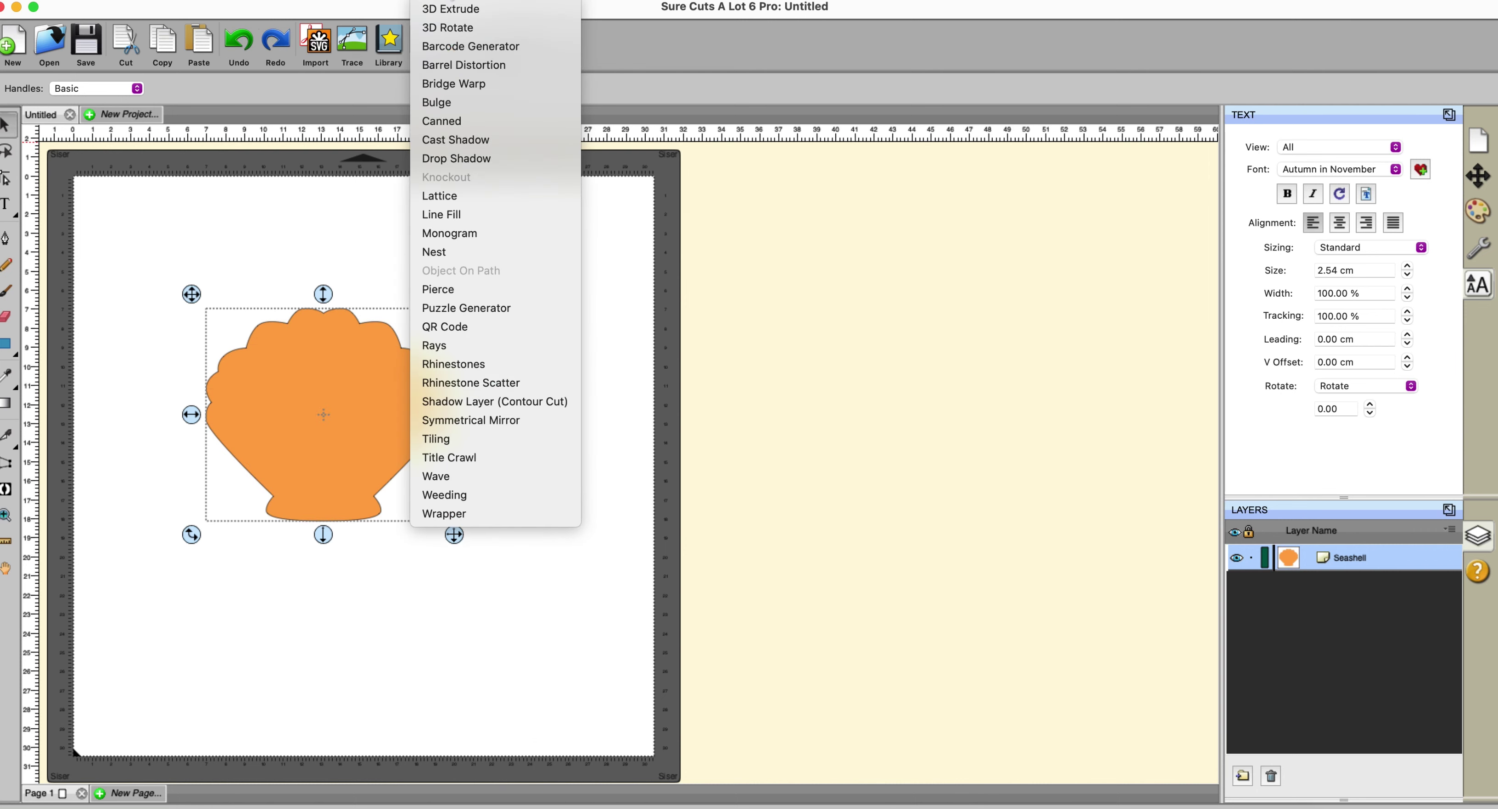
{"action": "left_click", "coordinate": [468, 215]}
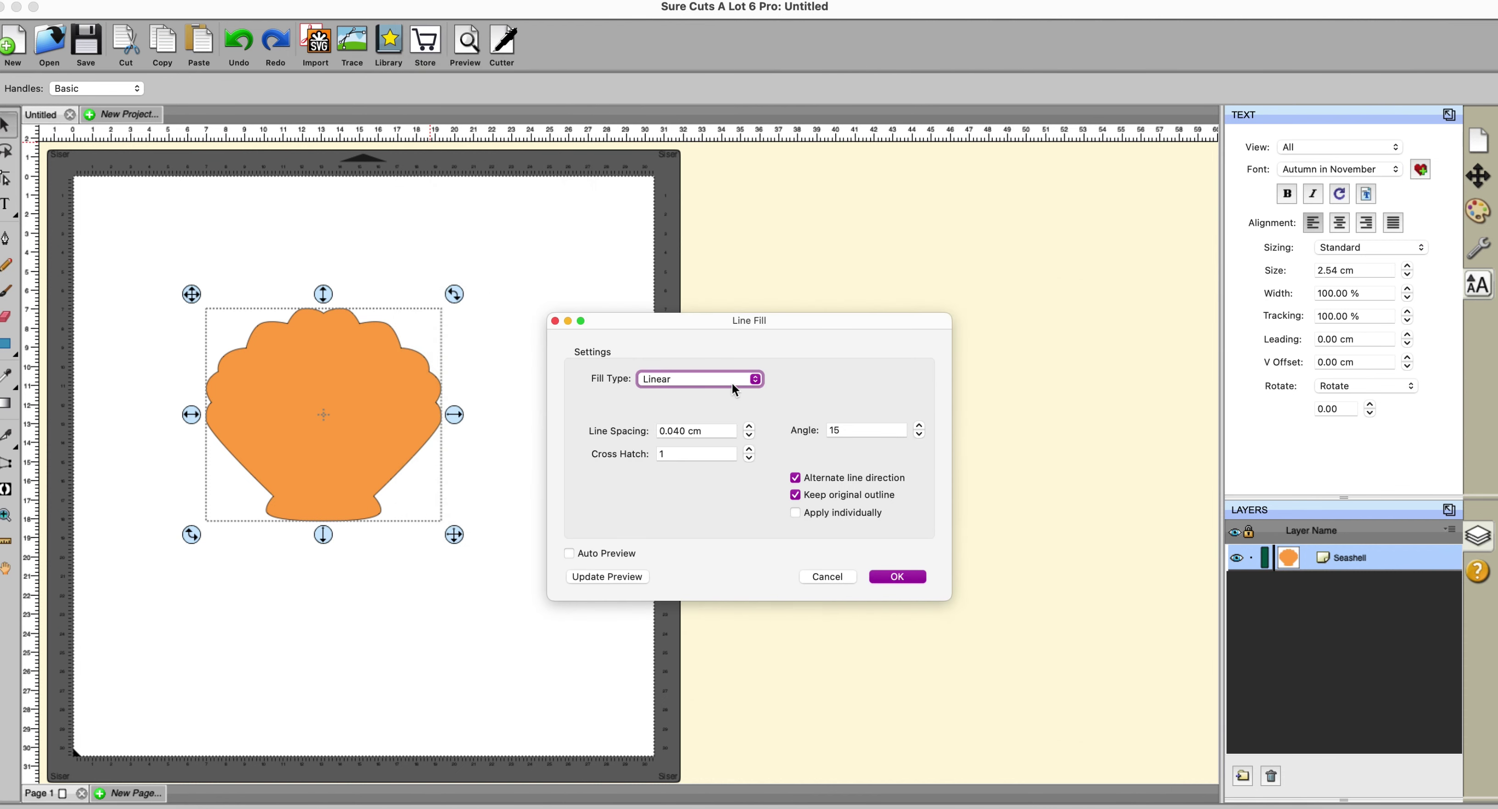
{"action": "left_click", "coordinate": [755, 384]}
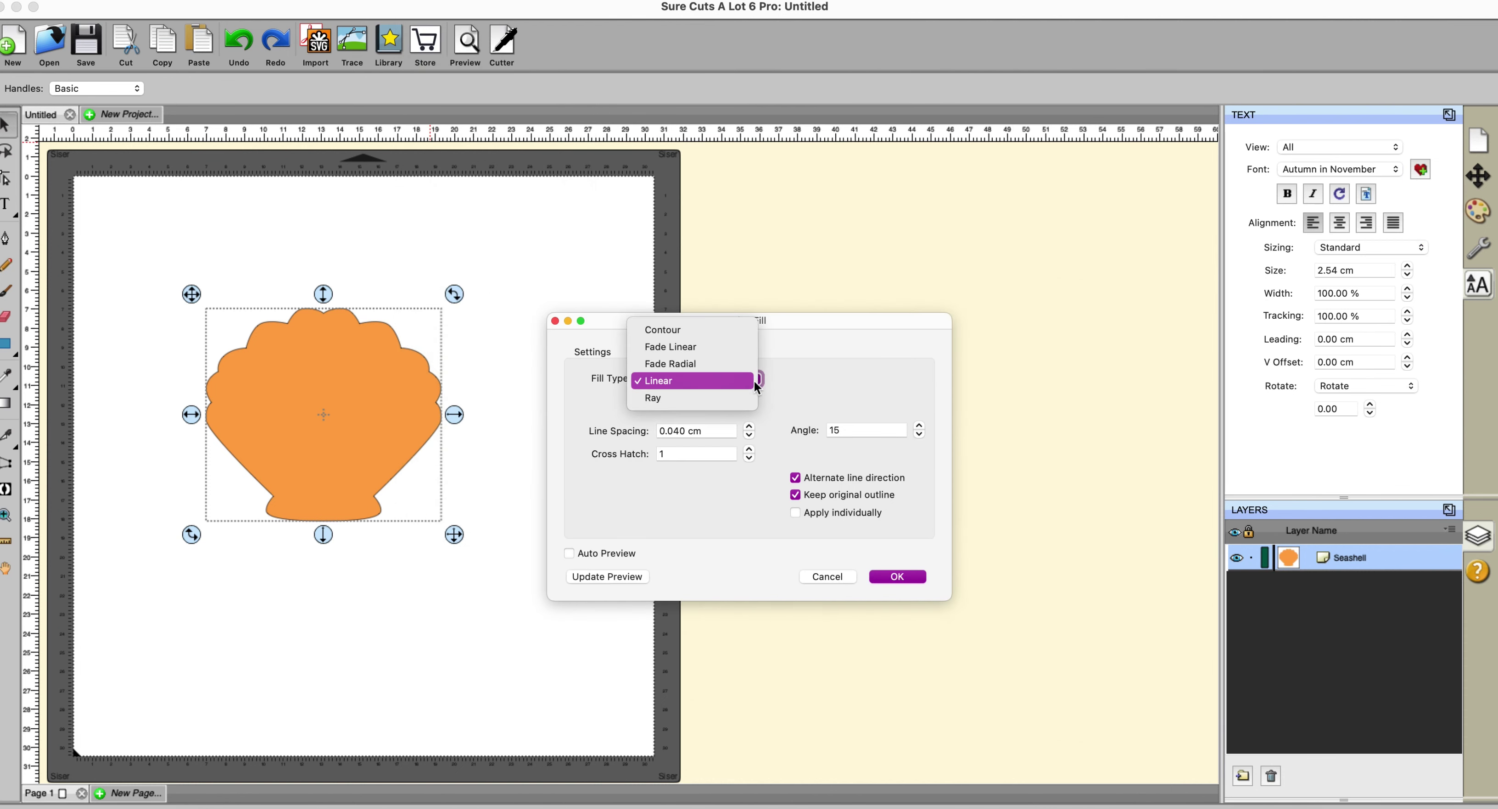
{"action": "left_click", "coordinate": [718, 333]}
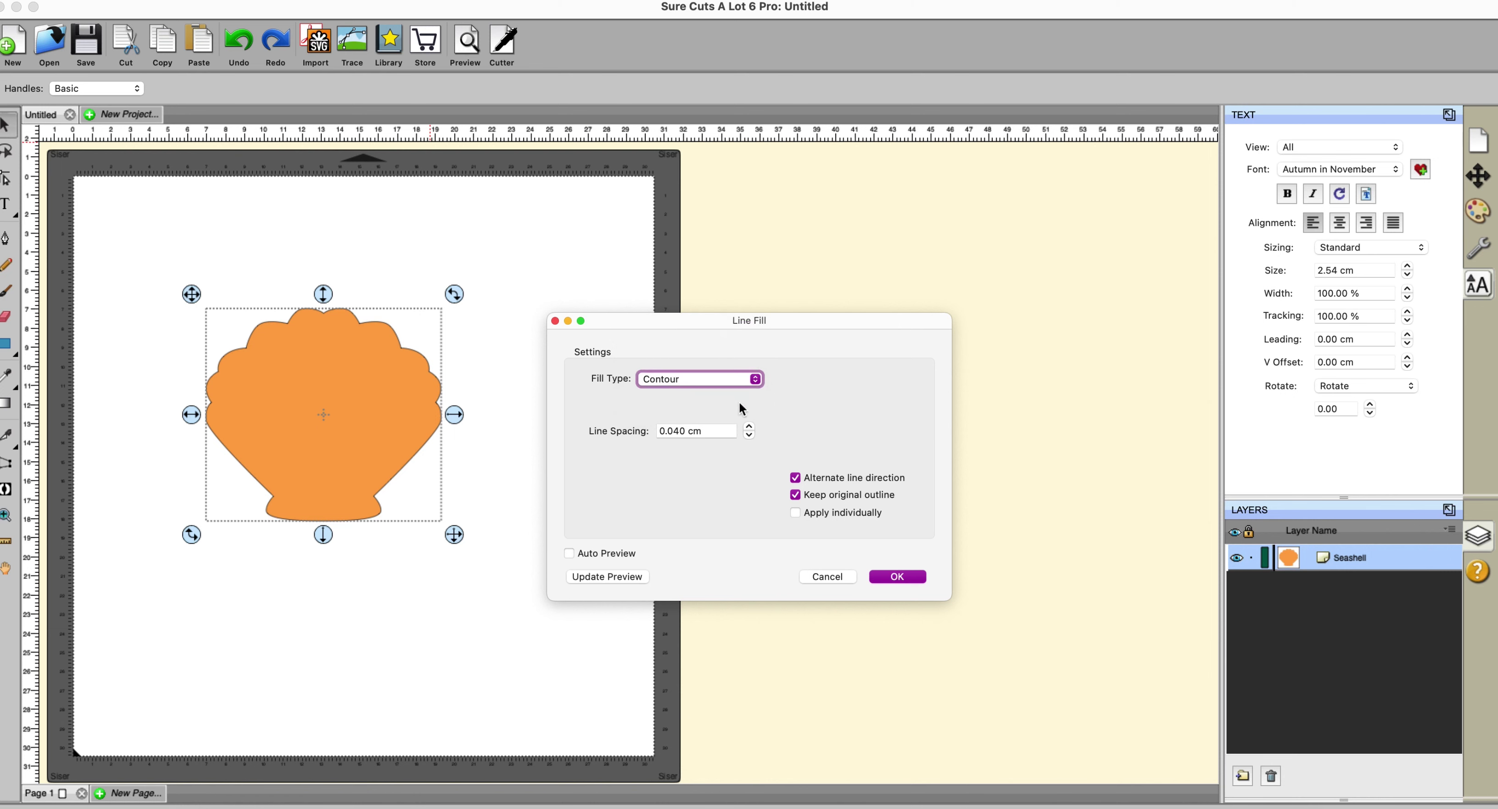
Set the contour line spacing to 0.120 cm and update the preview.
{"action": "left_click", "coordinate": [749, 435]}
{"action": "left_click_drag", "start_coordinate": [714, 431], "coordinate": [589, 432]}
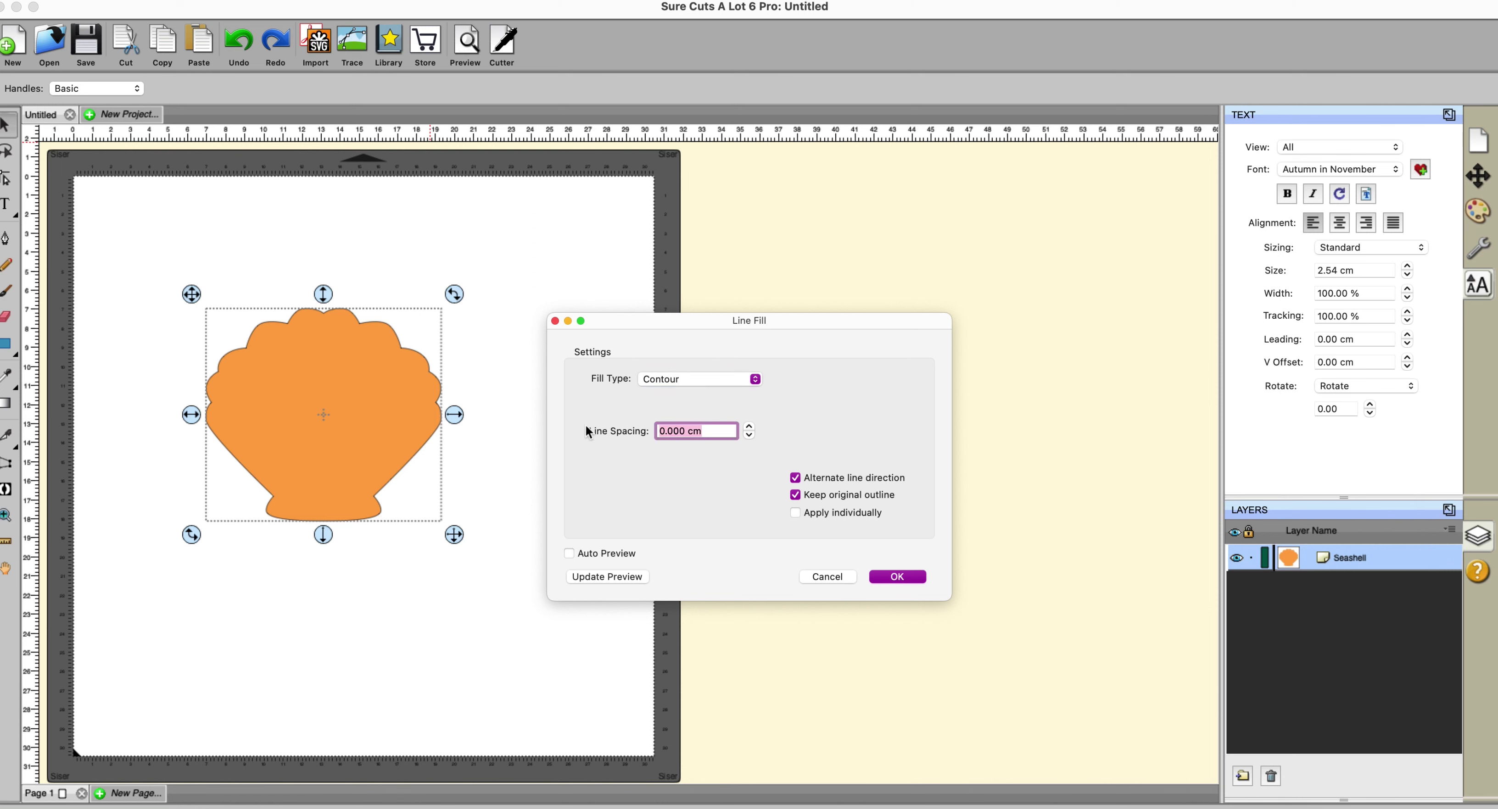
{"action": "type", "text": "0.02"}
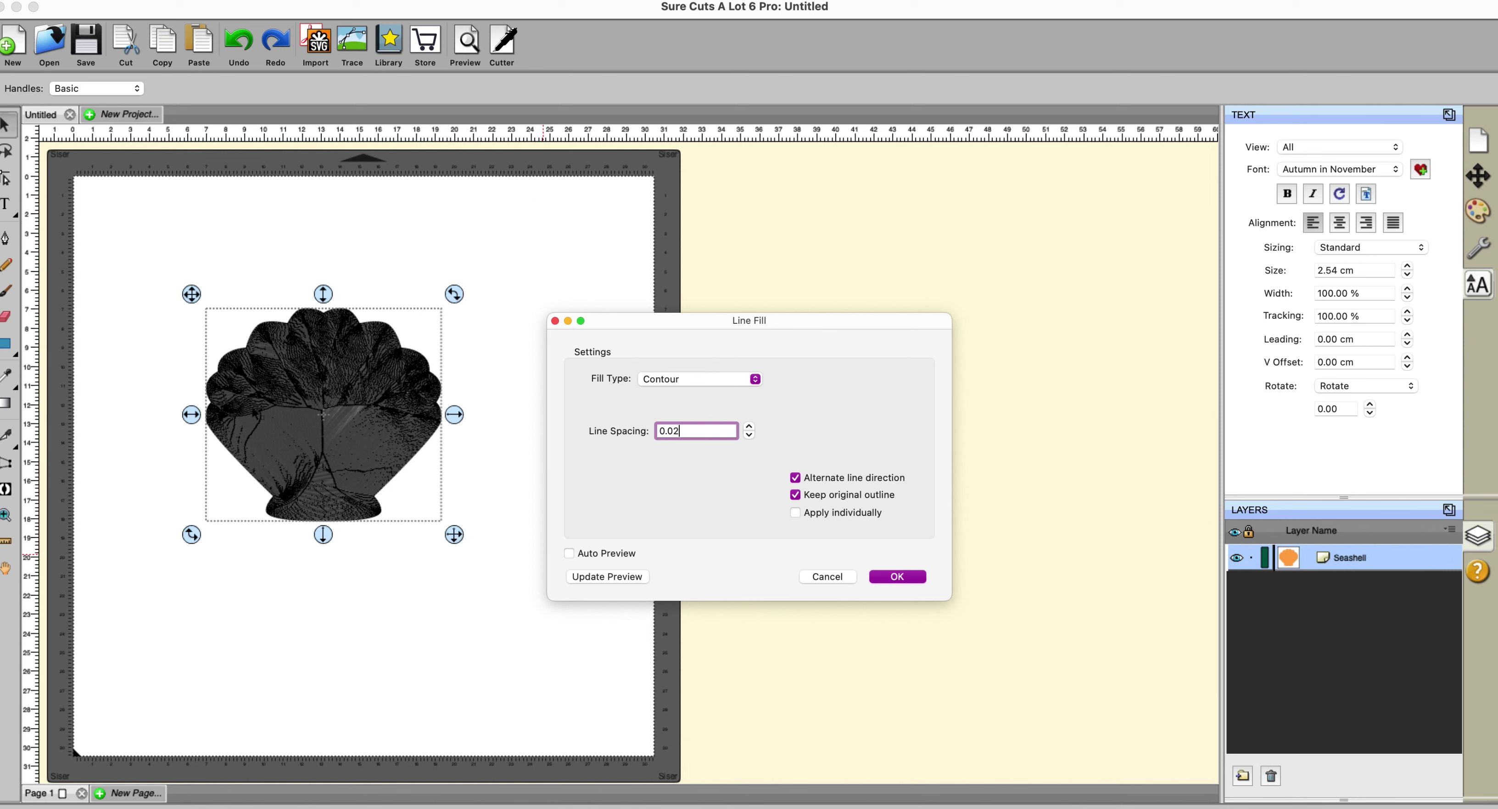
{"action": "left_click", "coordinate": [749, 427]}
{"action": "left_click", "coordinate": [589, 579]}
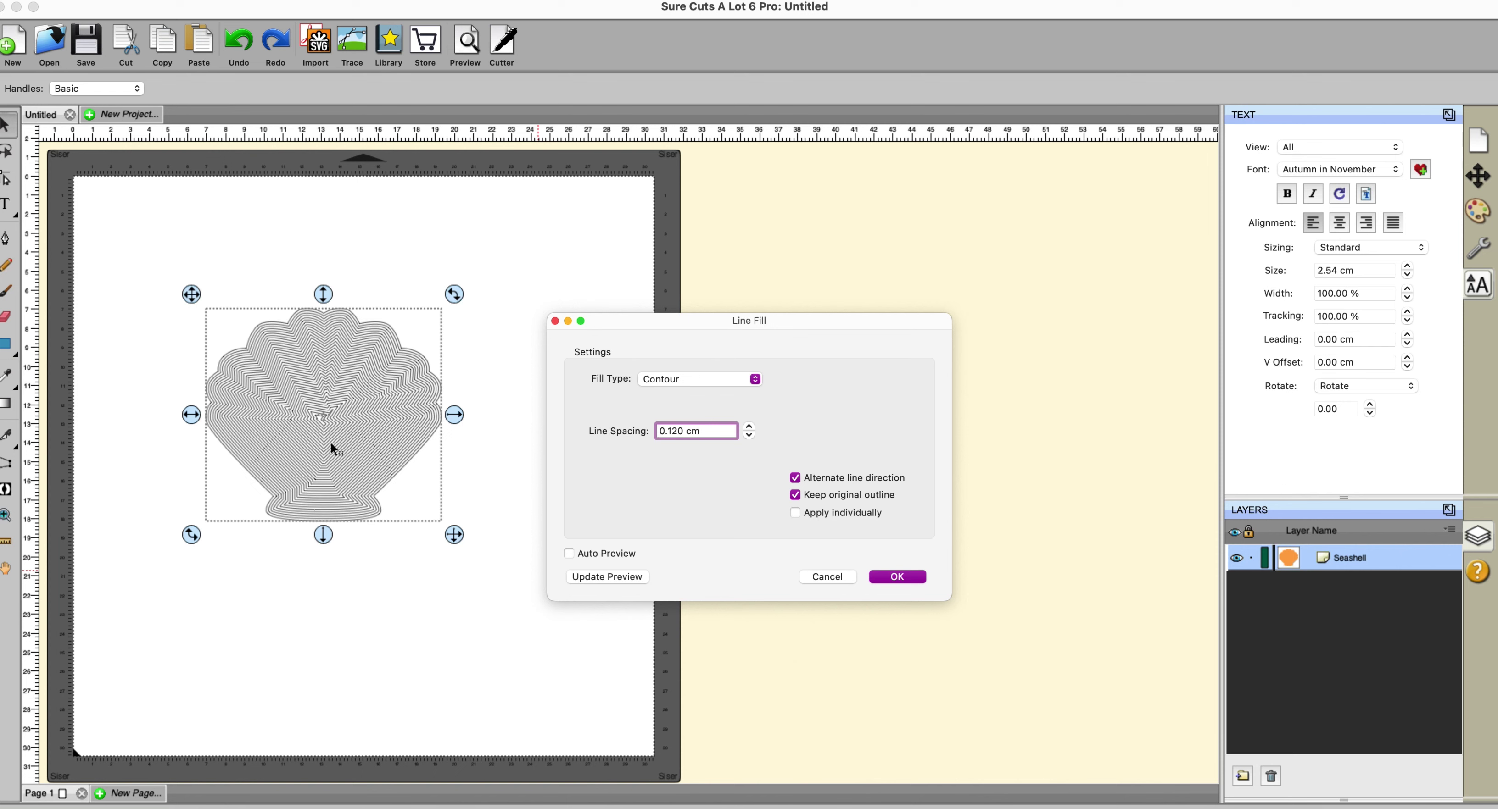
Switch the fill to Linear, enable Auto Preview, and set Cross Hatch to 0.
{"action": "left_click", "coordinate": [755, 379]}
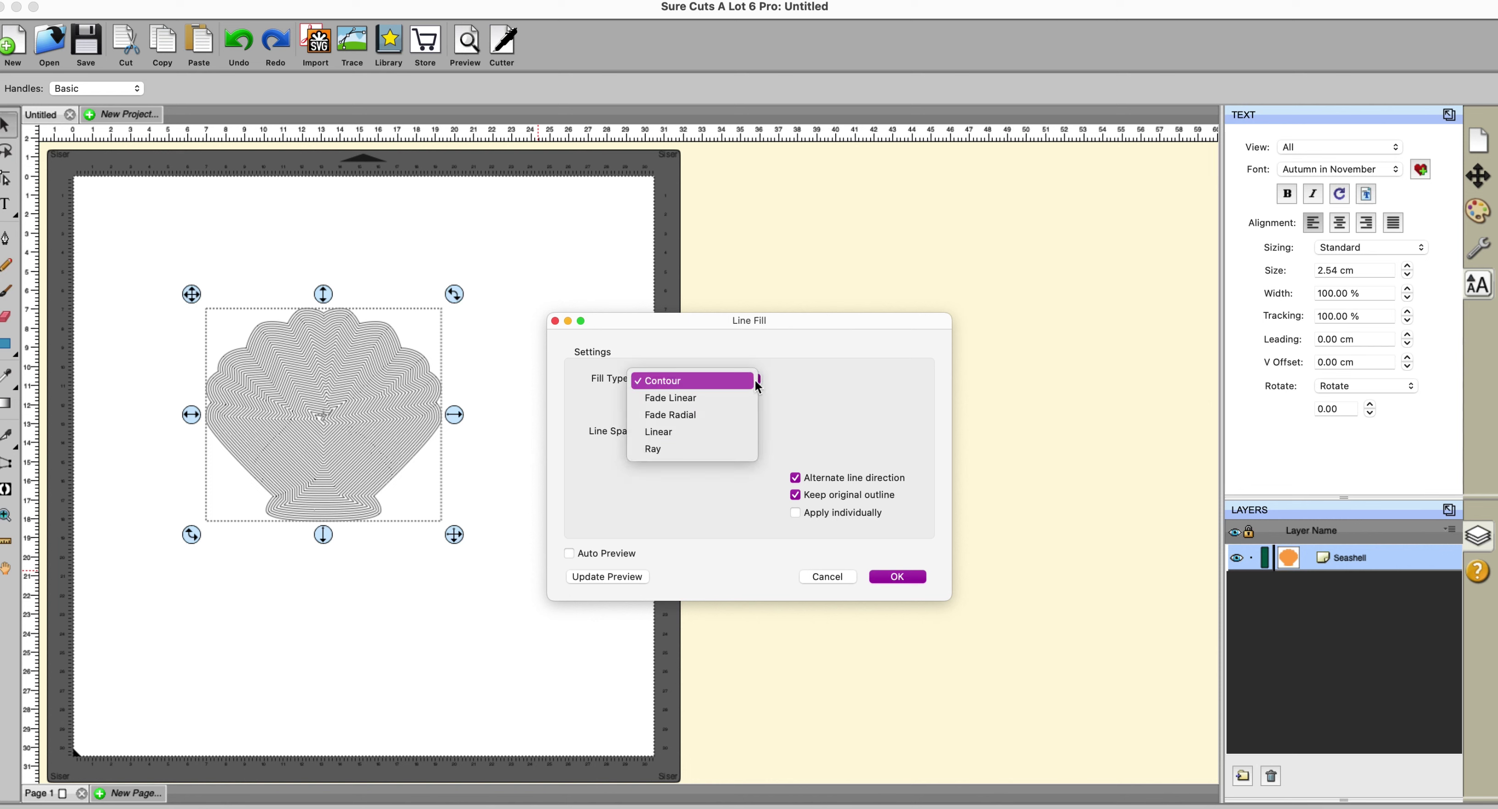
{"action": "left_click", "coordinate": [687, 430]}
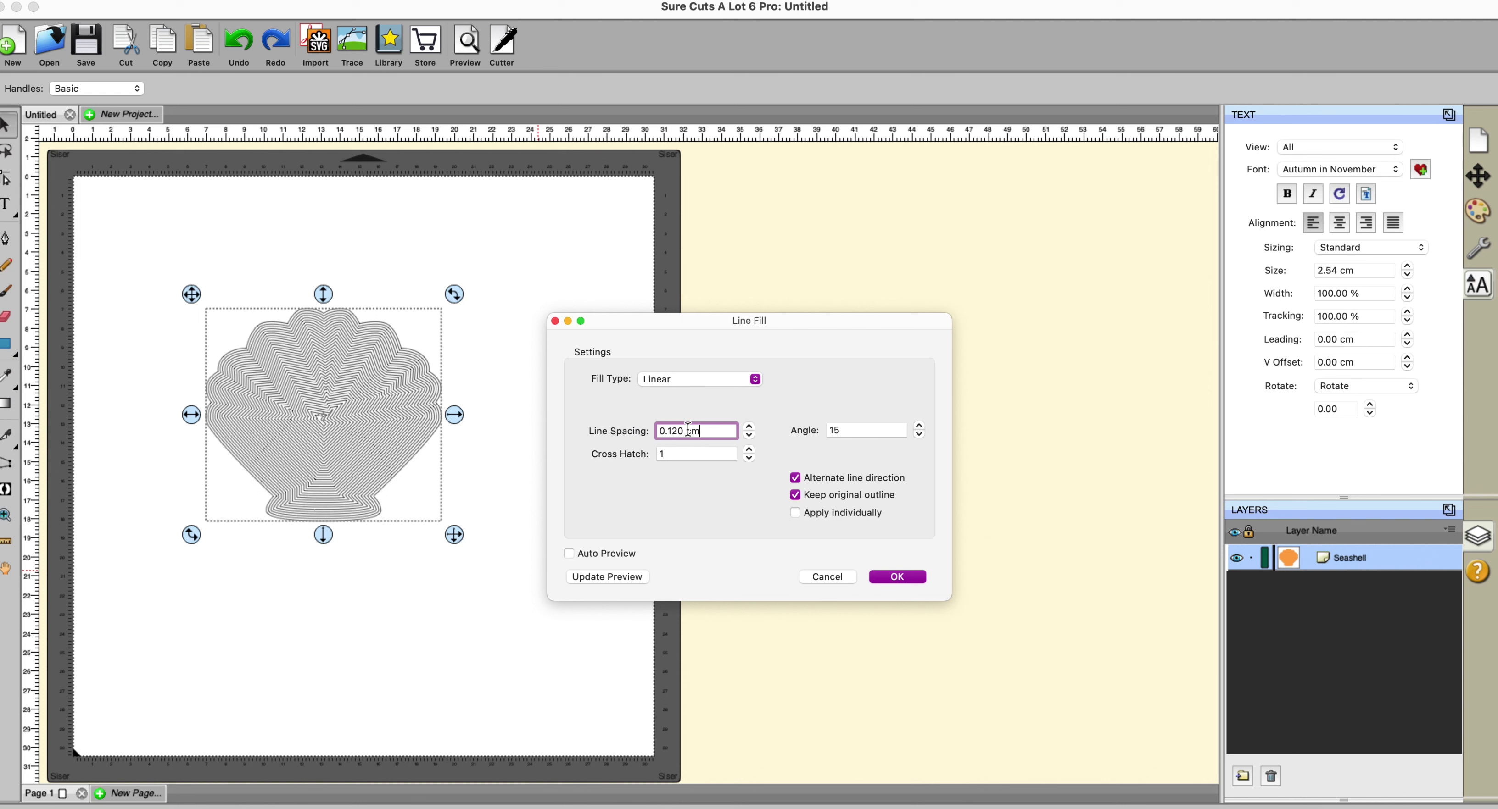
{"action": "left_click", "coordinate": [570, 553]}
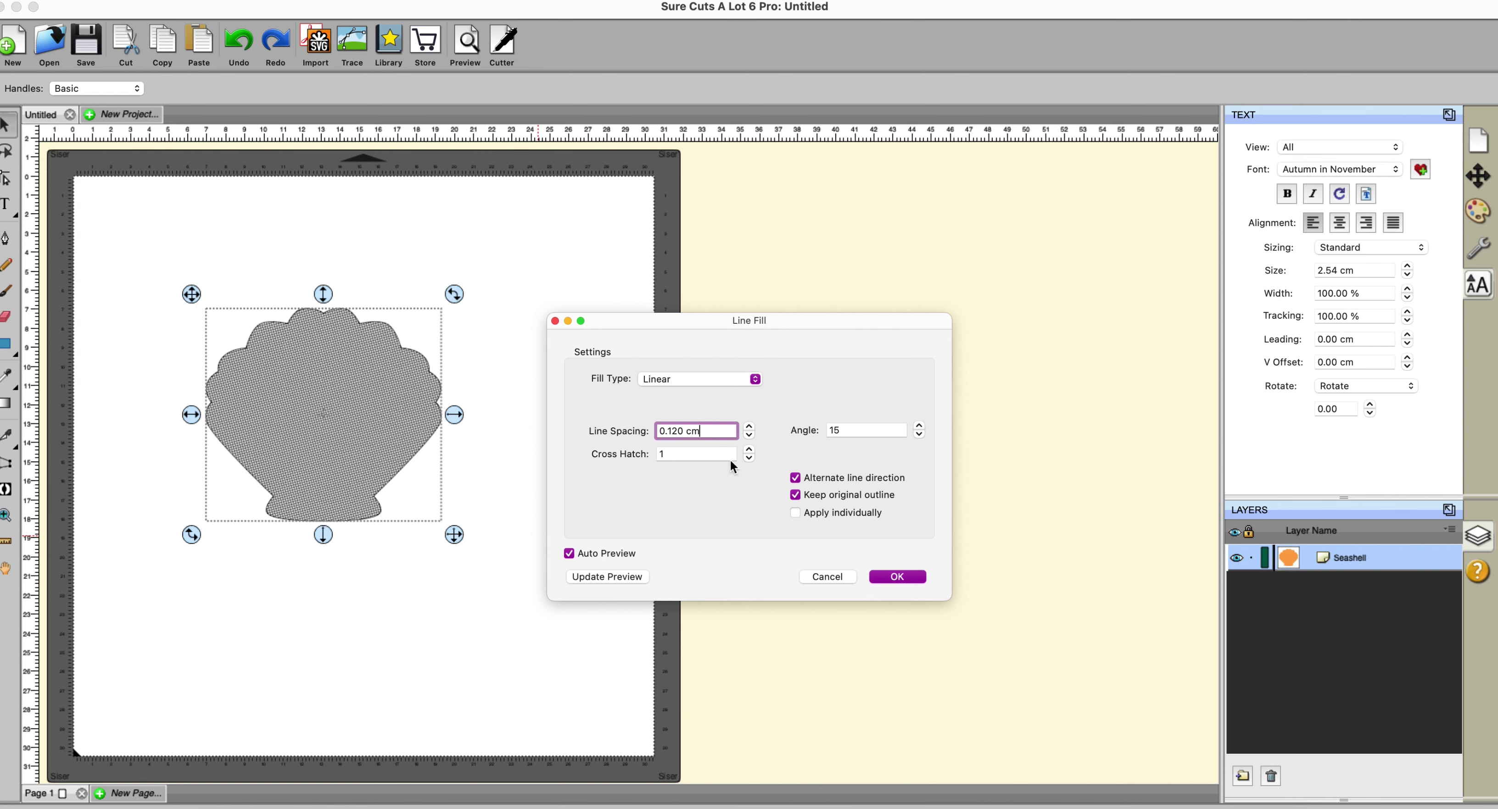
{"action": "left_click", "coordinate": [748, 459]}
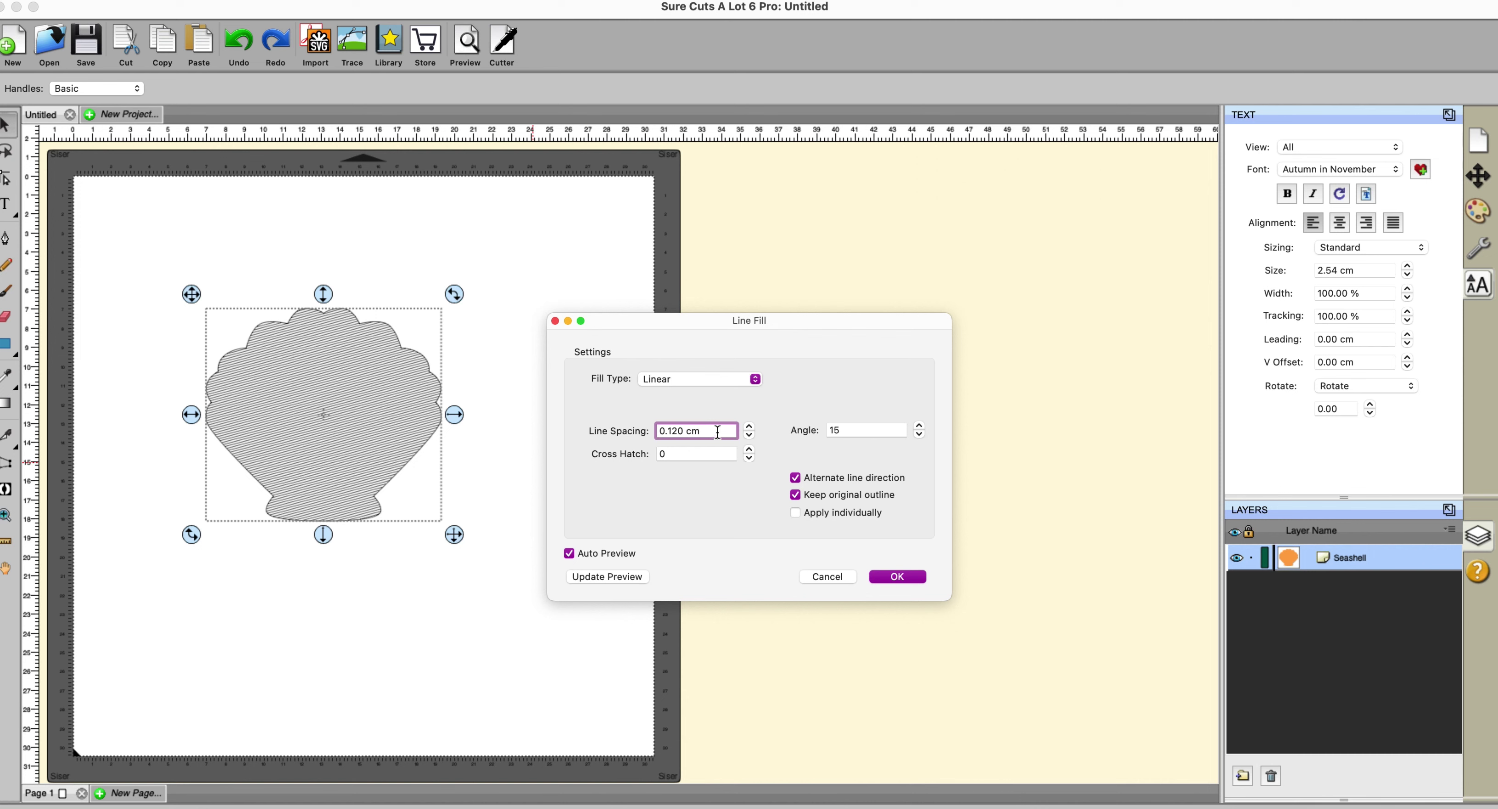
Preview a dense linear fill with line spacing 0.02.
{"action": "left_click_drag", "start_coordinate": [718, 432], "coordinate": [593, 431]}
{"action": "type", "text": "0.02"}
{"action": "left_click", "coordinate": [588, 574]}
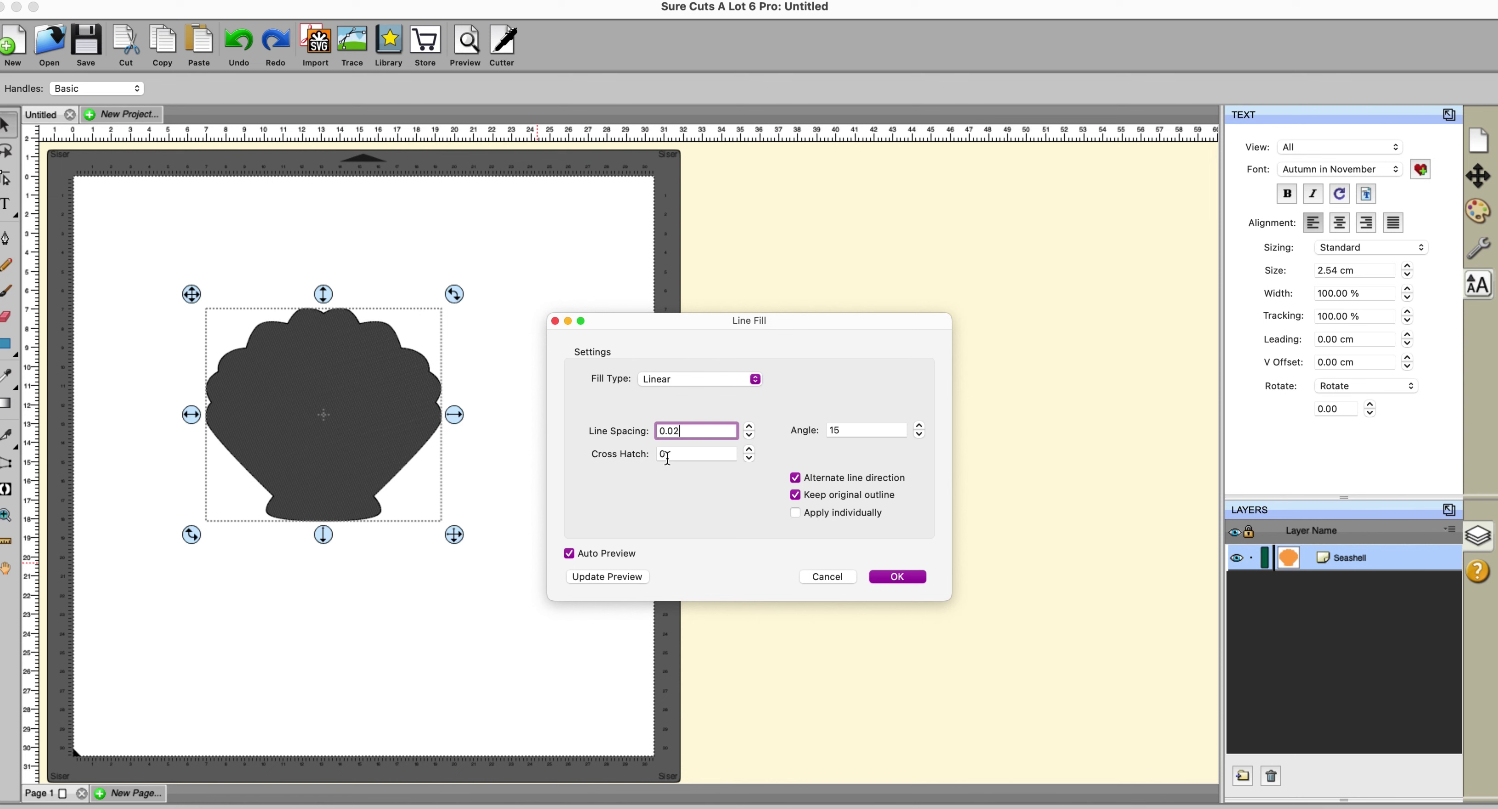
Set Cross Hatch back to 1 and enter 0.04 as the line spacing.
{"action": "left_click", "coordinate": [749, 450]}
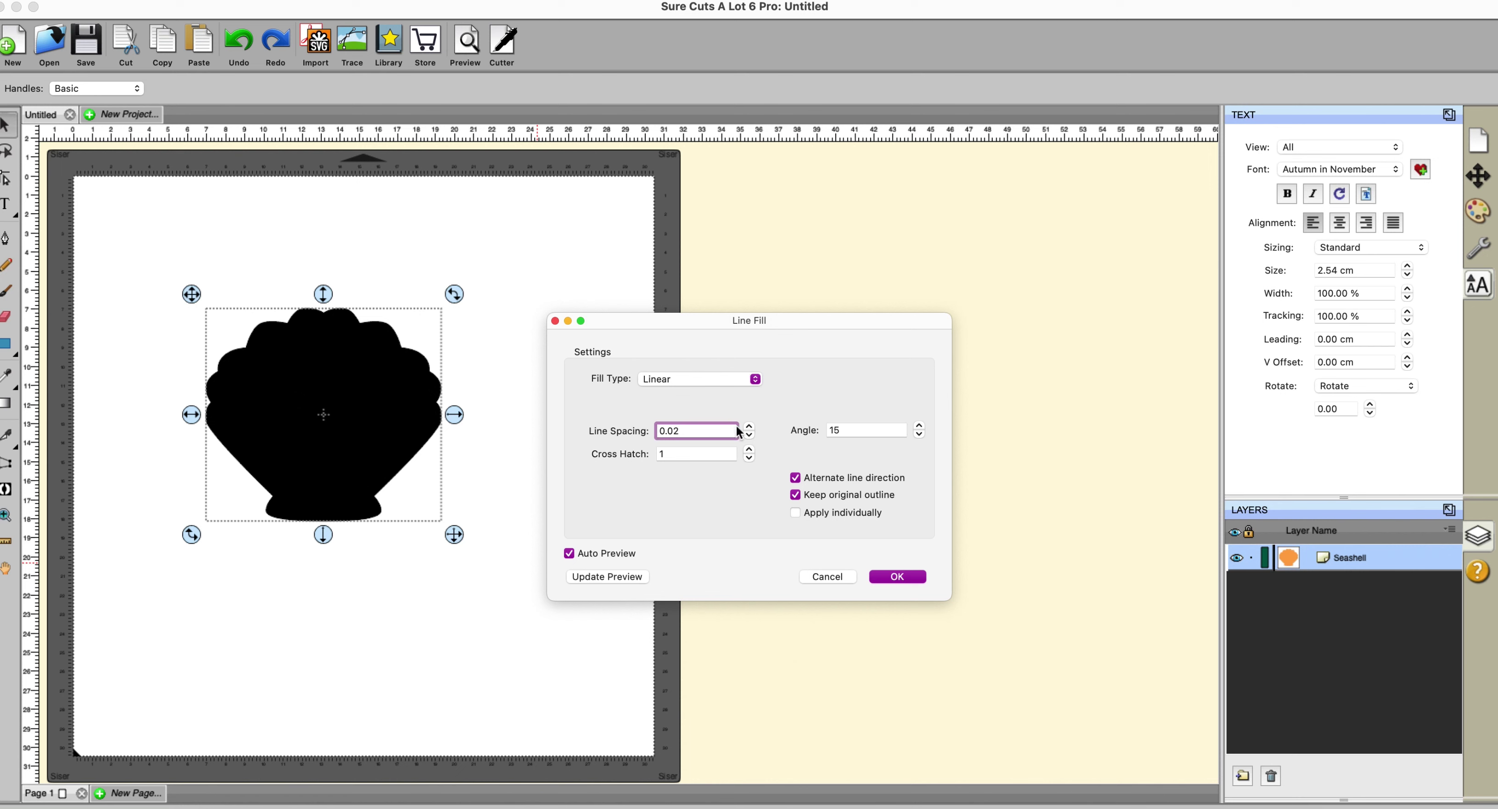
{"action": "left_click", "coordinate": [749, 427]}
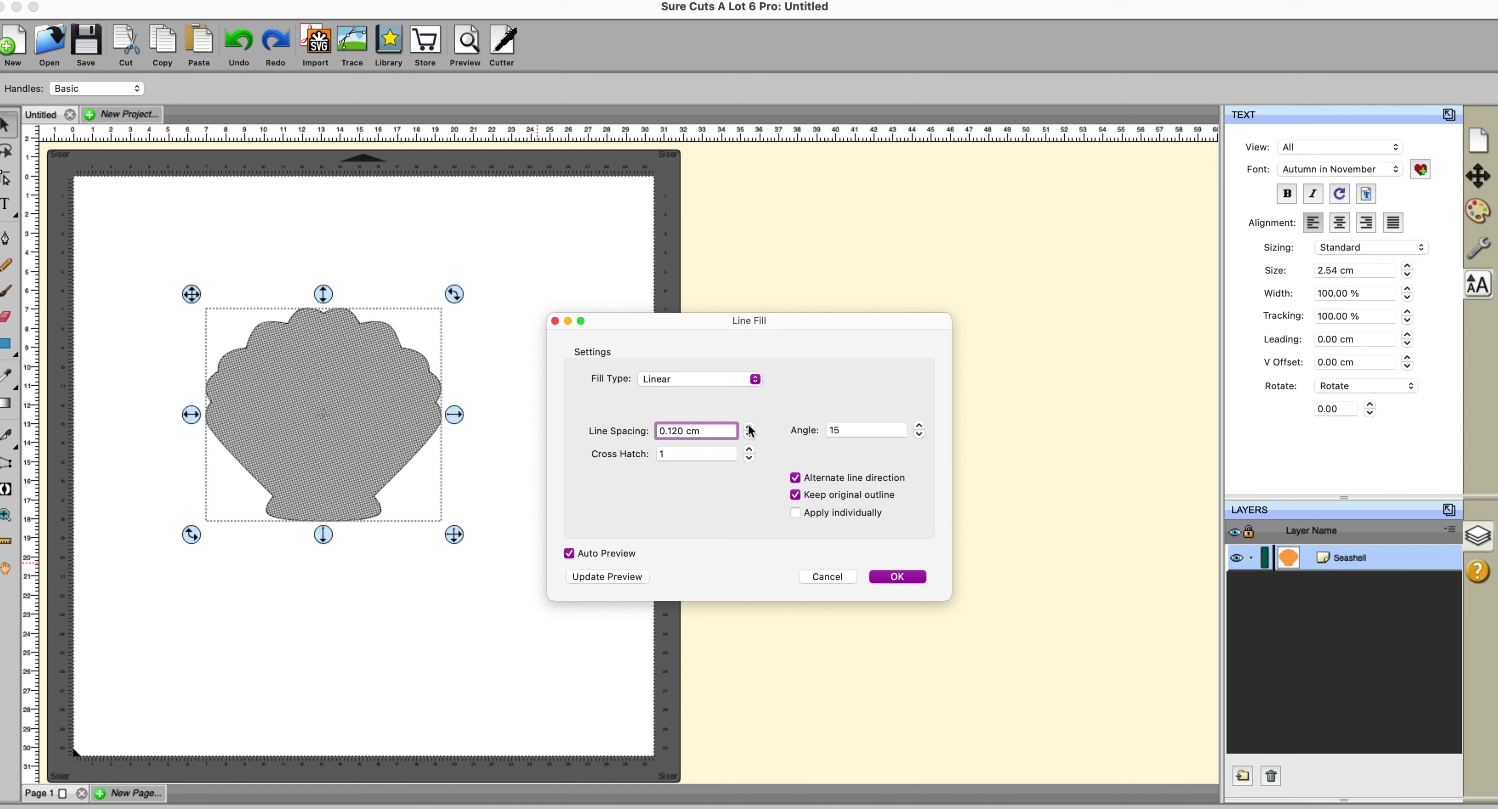
{"action": "left_click_drag", "start_coordinate": [713, 430], "coordinate": [629, 434]}
{"action": "type", "text": "0.04"}
Update the seashell's line fill preview with the 0.04 spacing.
{"action": "left_click", "coordinate": [589, 577]}
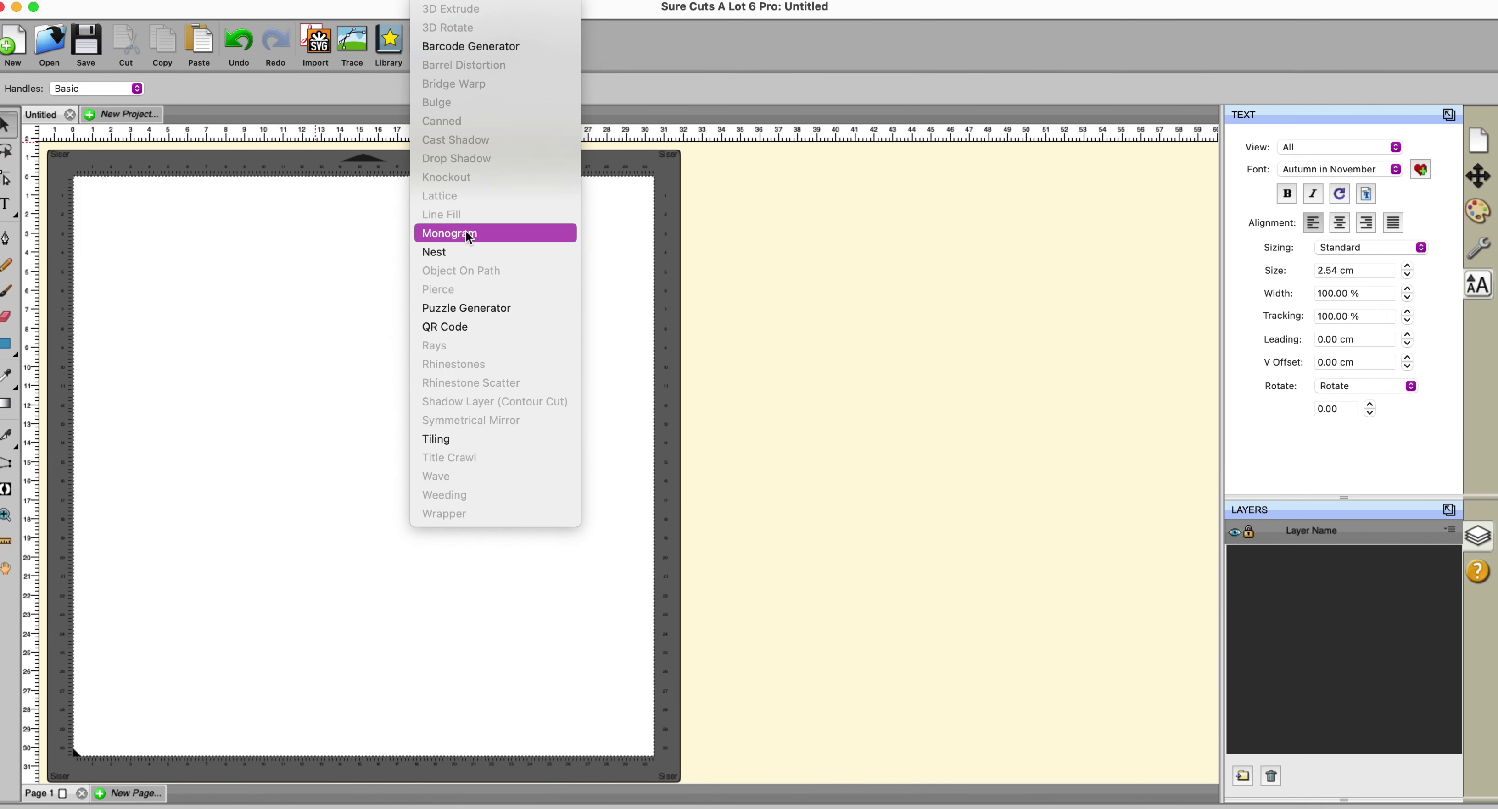
Create an ABC monogram with a Floral frame using the first leaf wreath.
{"action": "left_click", "coordinate": [469, 235]}
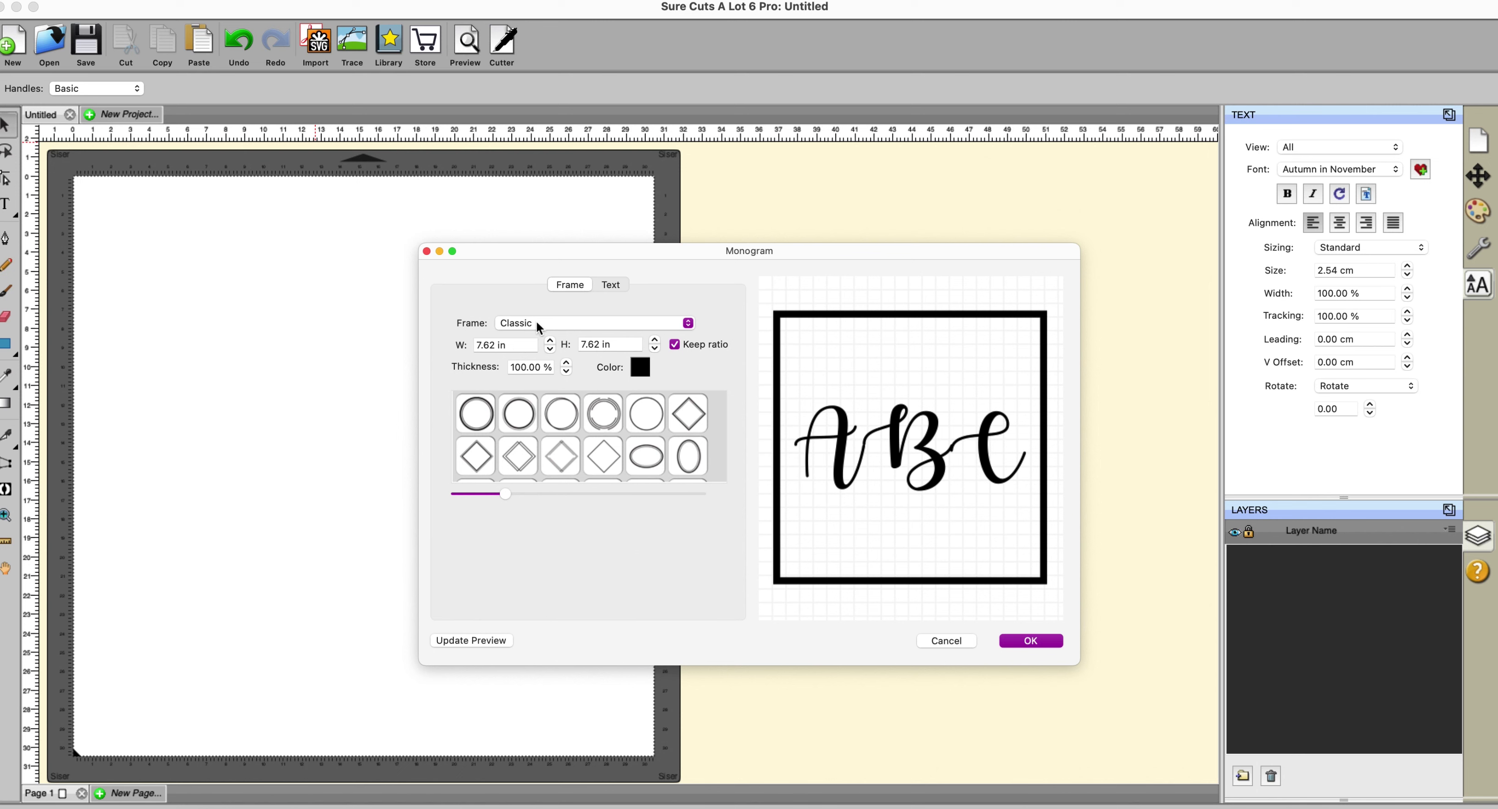
{"action": "left_click", "coordinate": [688, 324]}
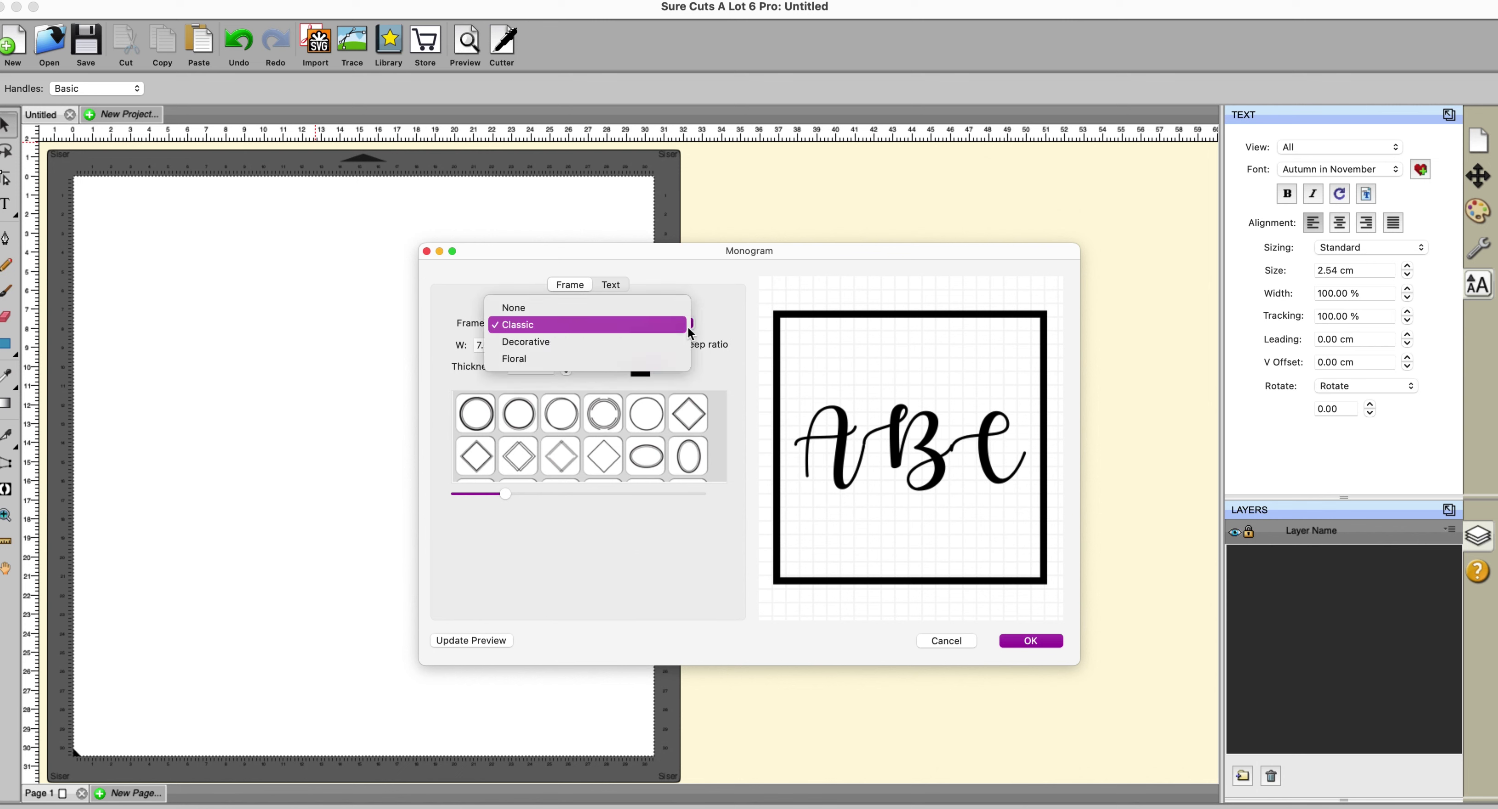
{"action": "left_click", "coordinate": [662, 340]}
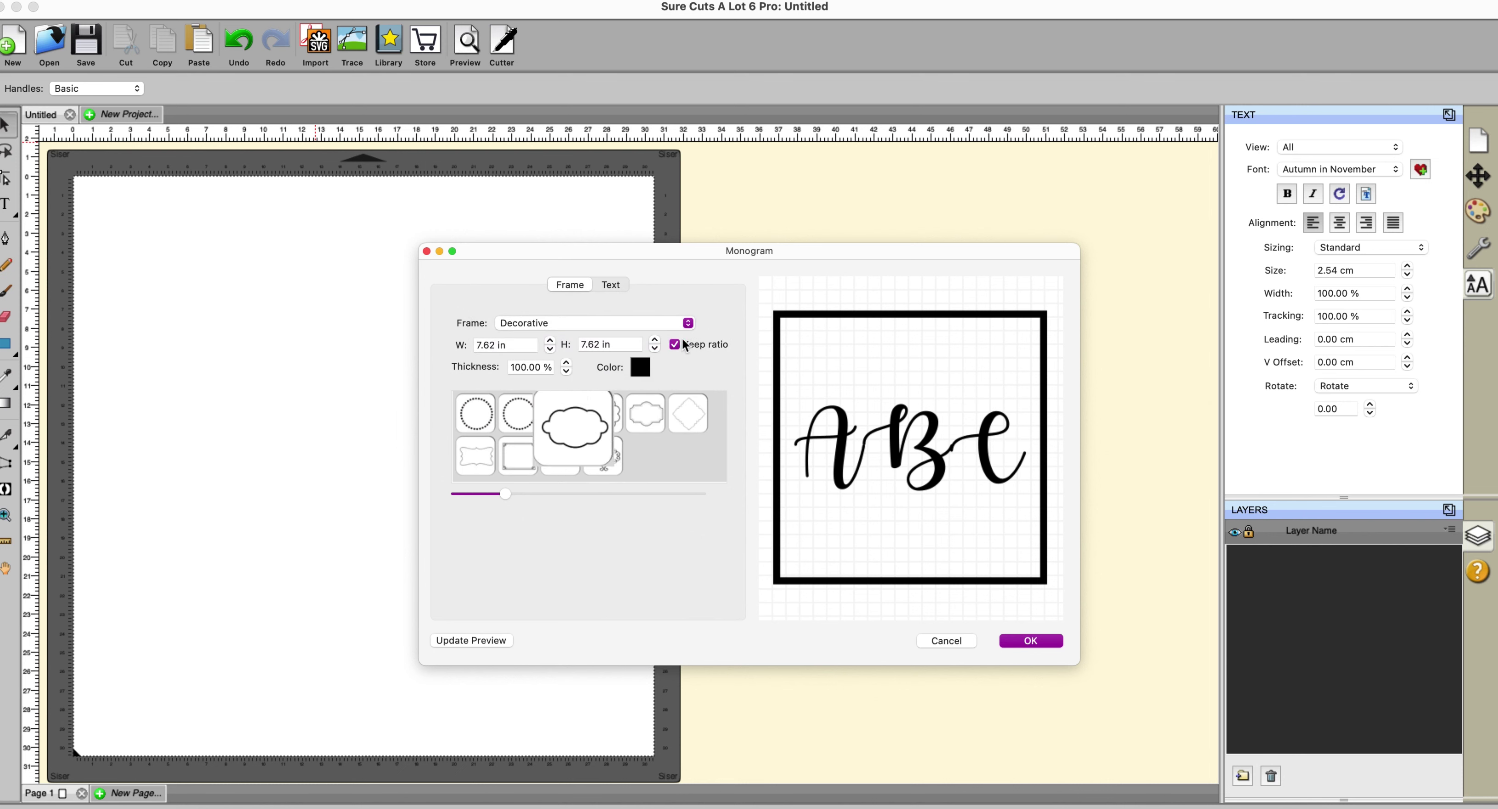
{"action": "left_click", "coordinate": [688, 327]}
{"action": "left_click", "coordinate": [541, 339]}
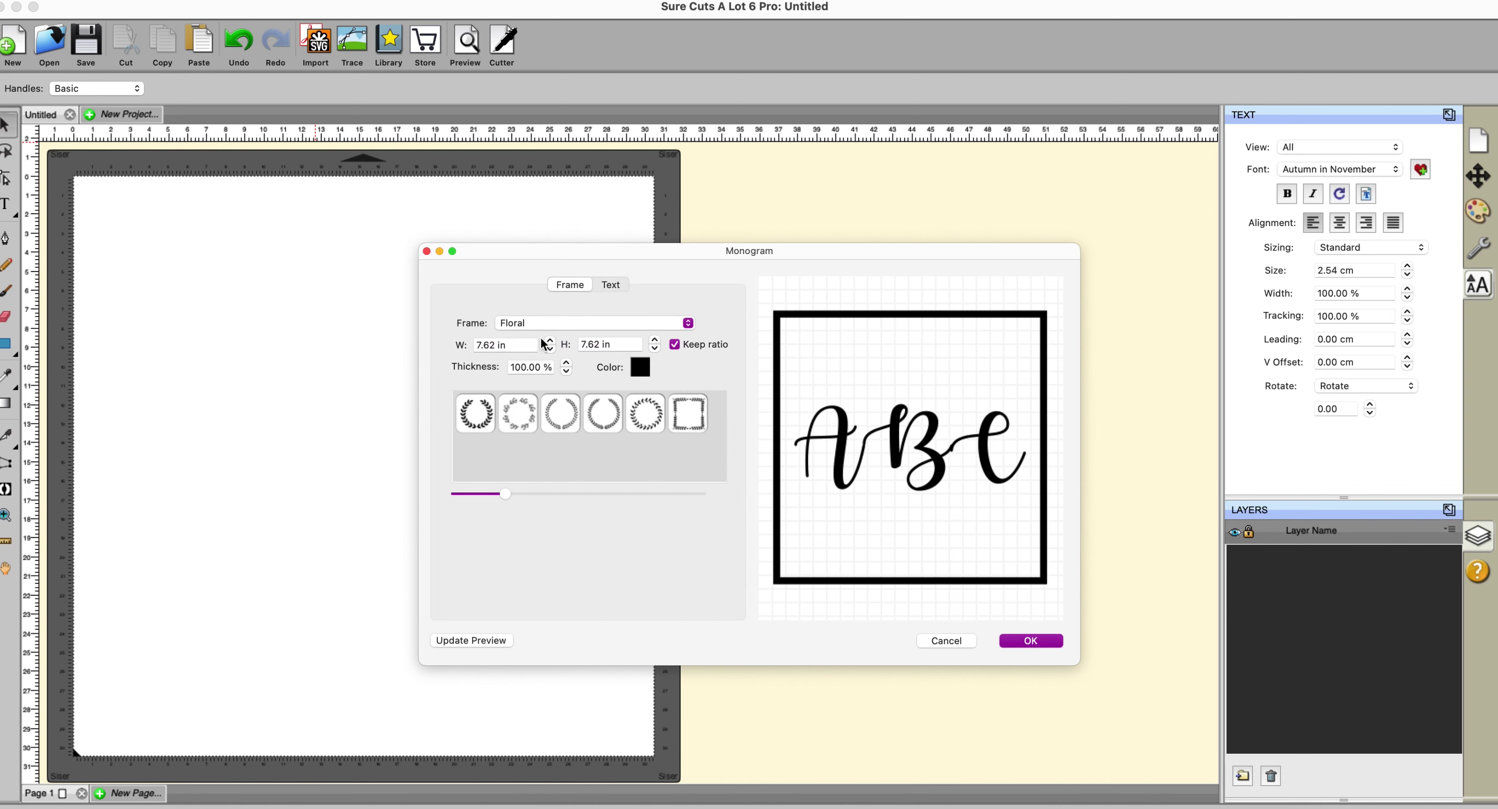
{"action": "left_click", "coordinate": [476, 420]}
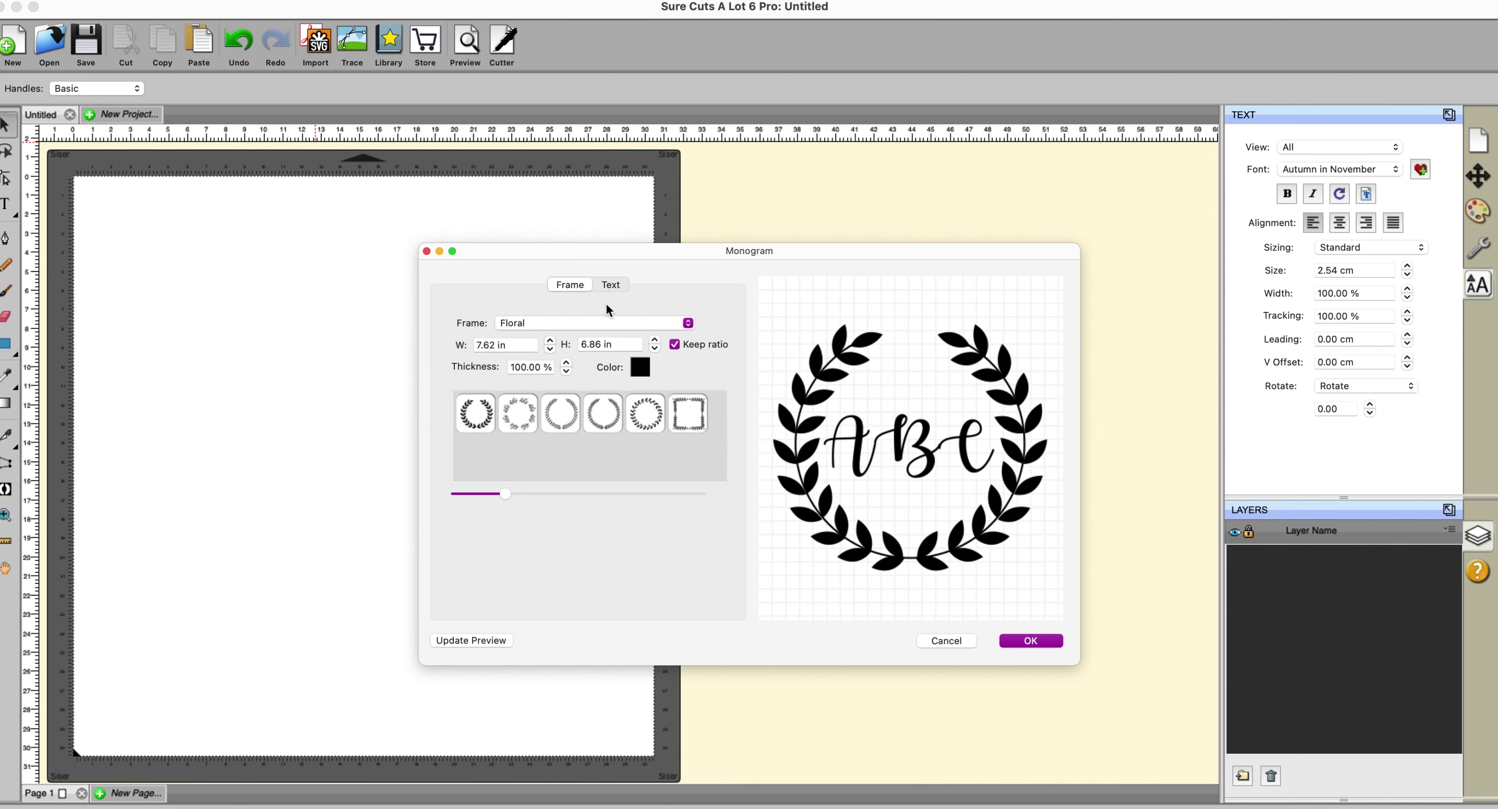
Choose the laurel-wreath arrangement for the ABC monogram lettered in Autumn in November.
{"action": "left_click", "coordinate": [612, 285]}
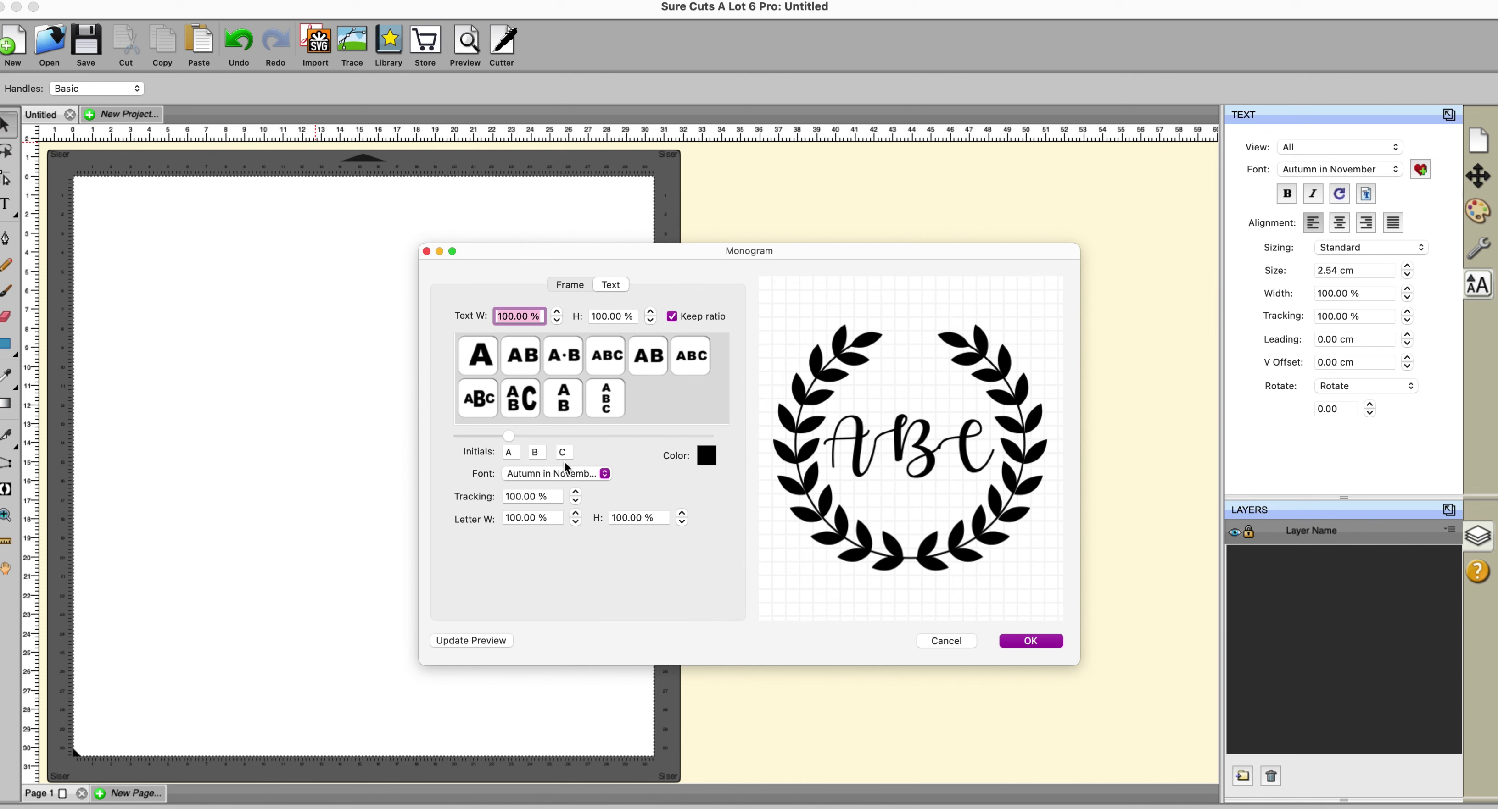
{"action": "mouse_move", "coordinate": [522, 370]}
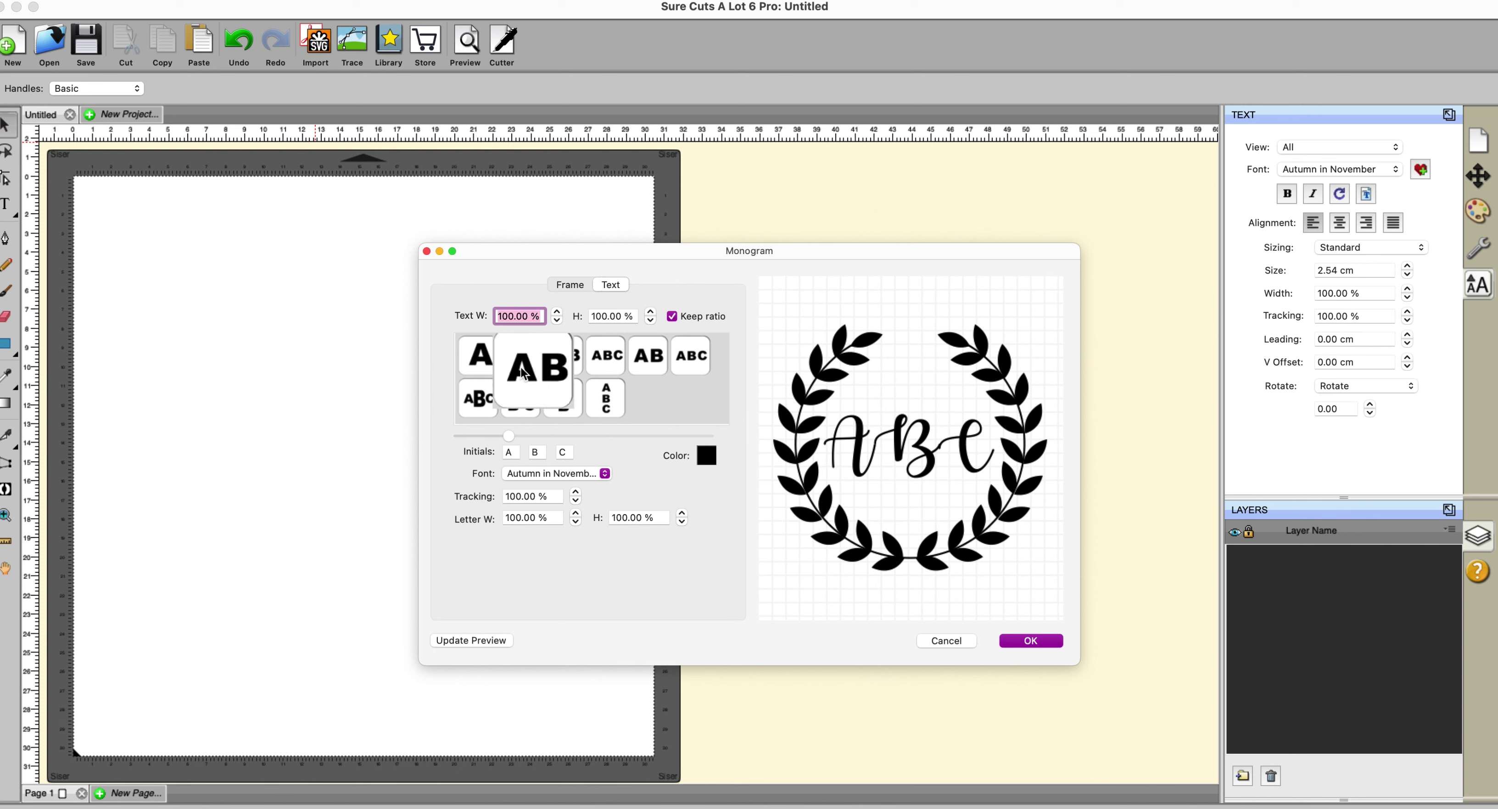
{"action": "mouse_move", "coordinate": [664, 366]}
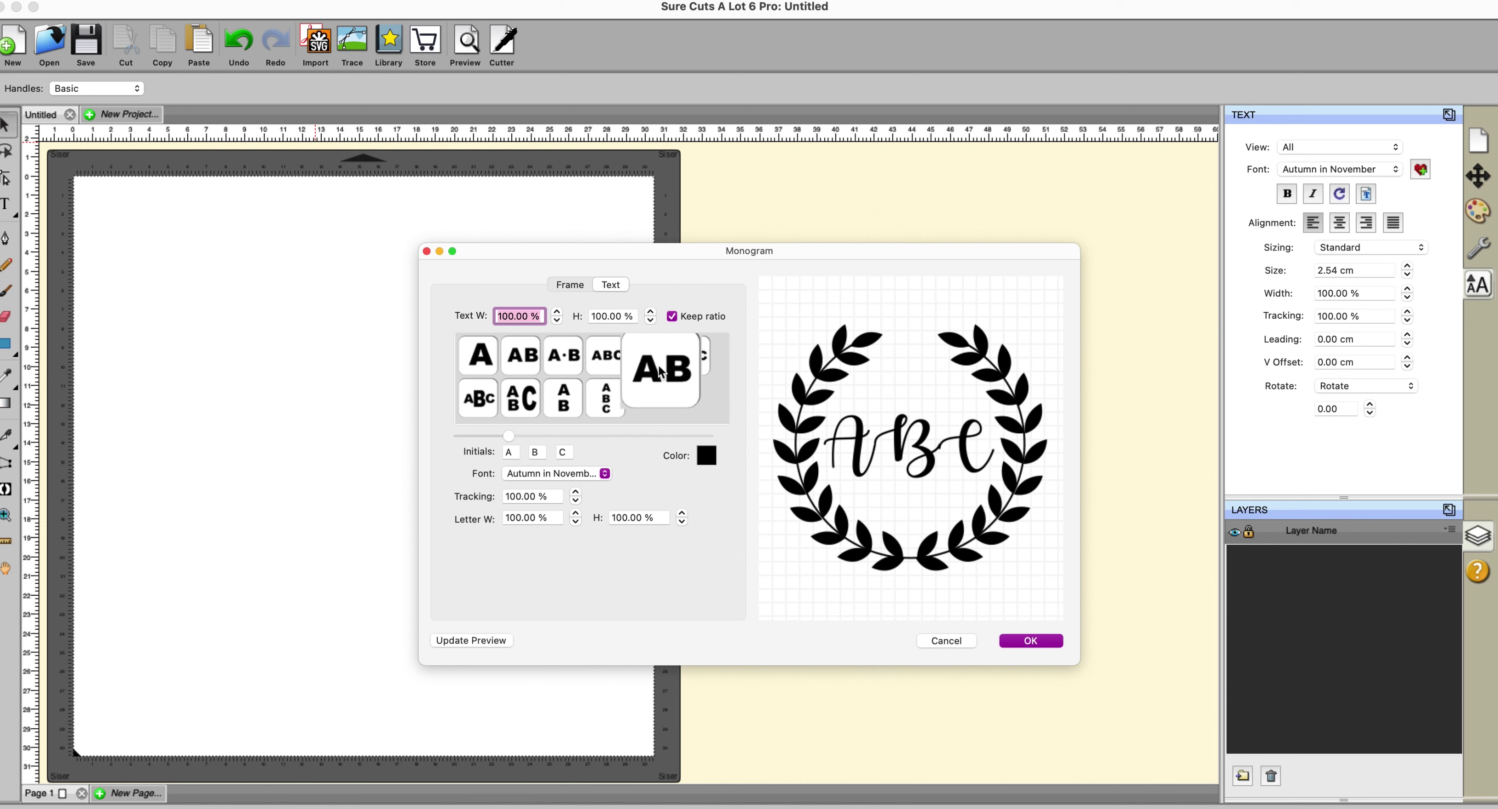
{"action": "left_click", "coordinate": [487, 404]}
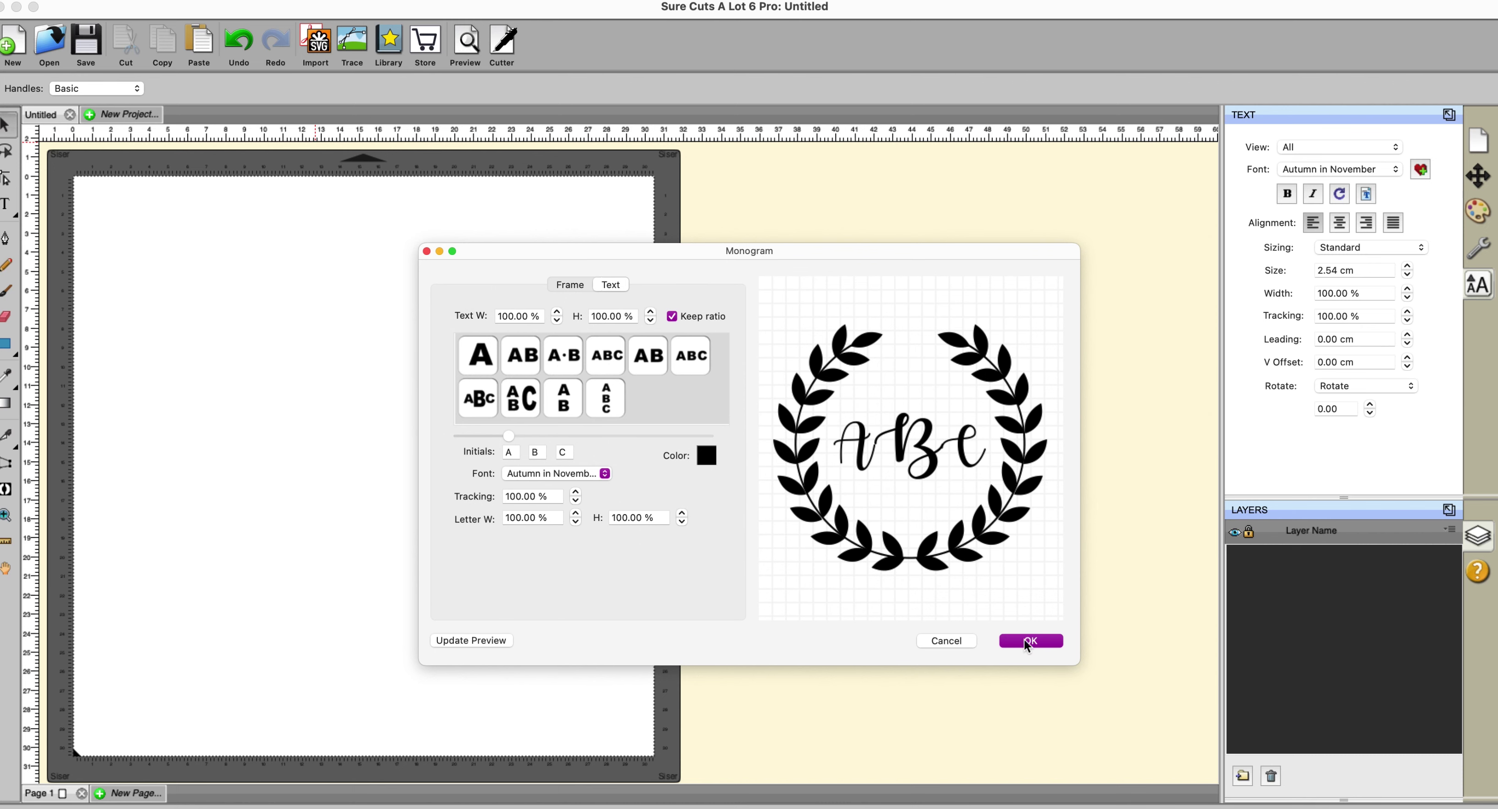
Place the wreath monogram on the mat and move it to the upper middle.
{"action": "left_click", "coordinate": [1040, 642]}
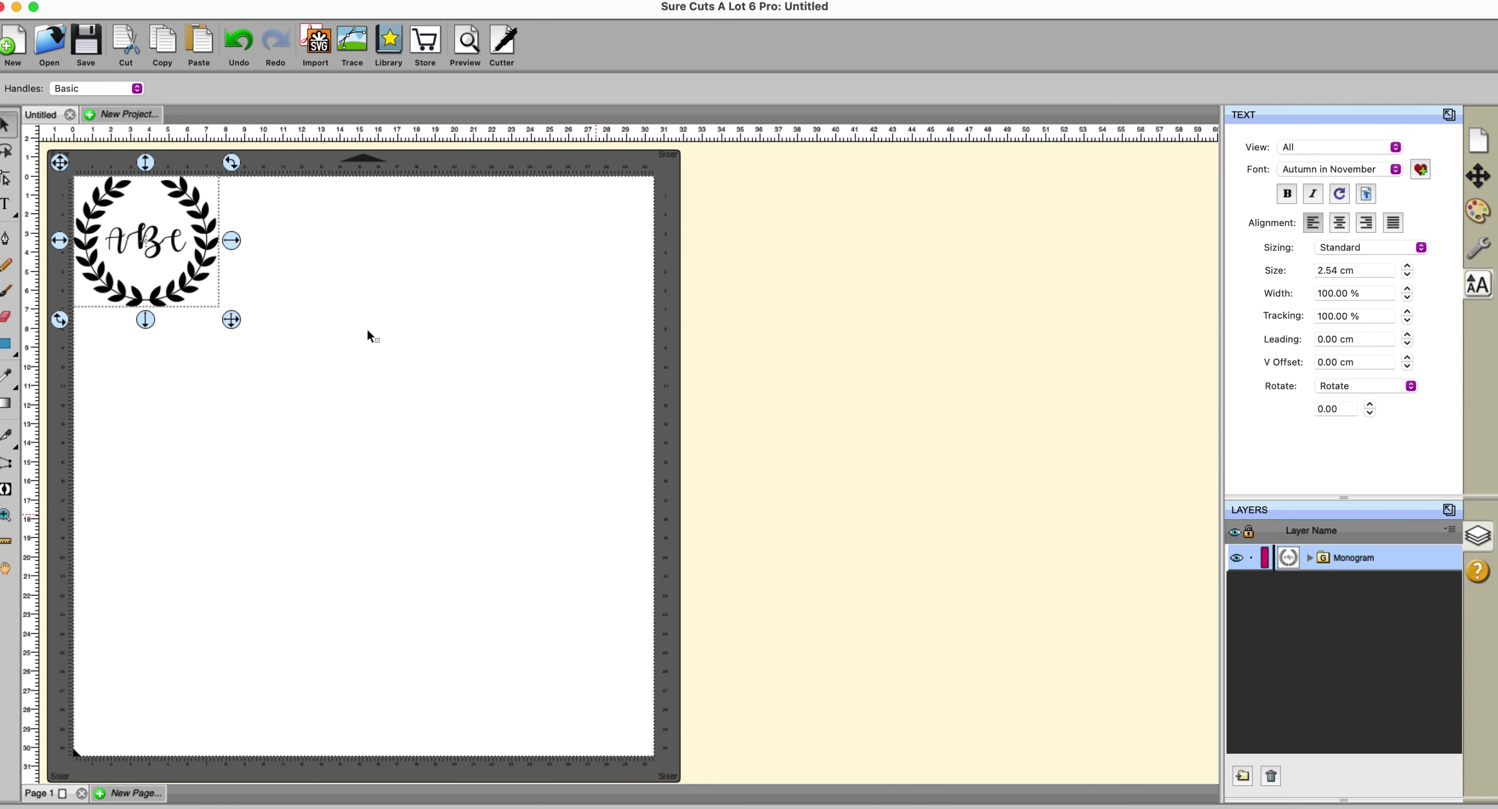
{"action": "left_click", "coordinate": [340, 300]}
{"action": "left_click_drag", "start_coordinate": [154, 244], "coordinate": [370, 314]}
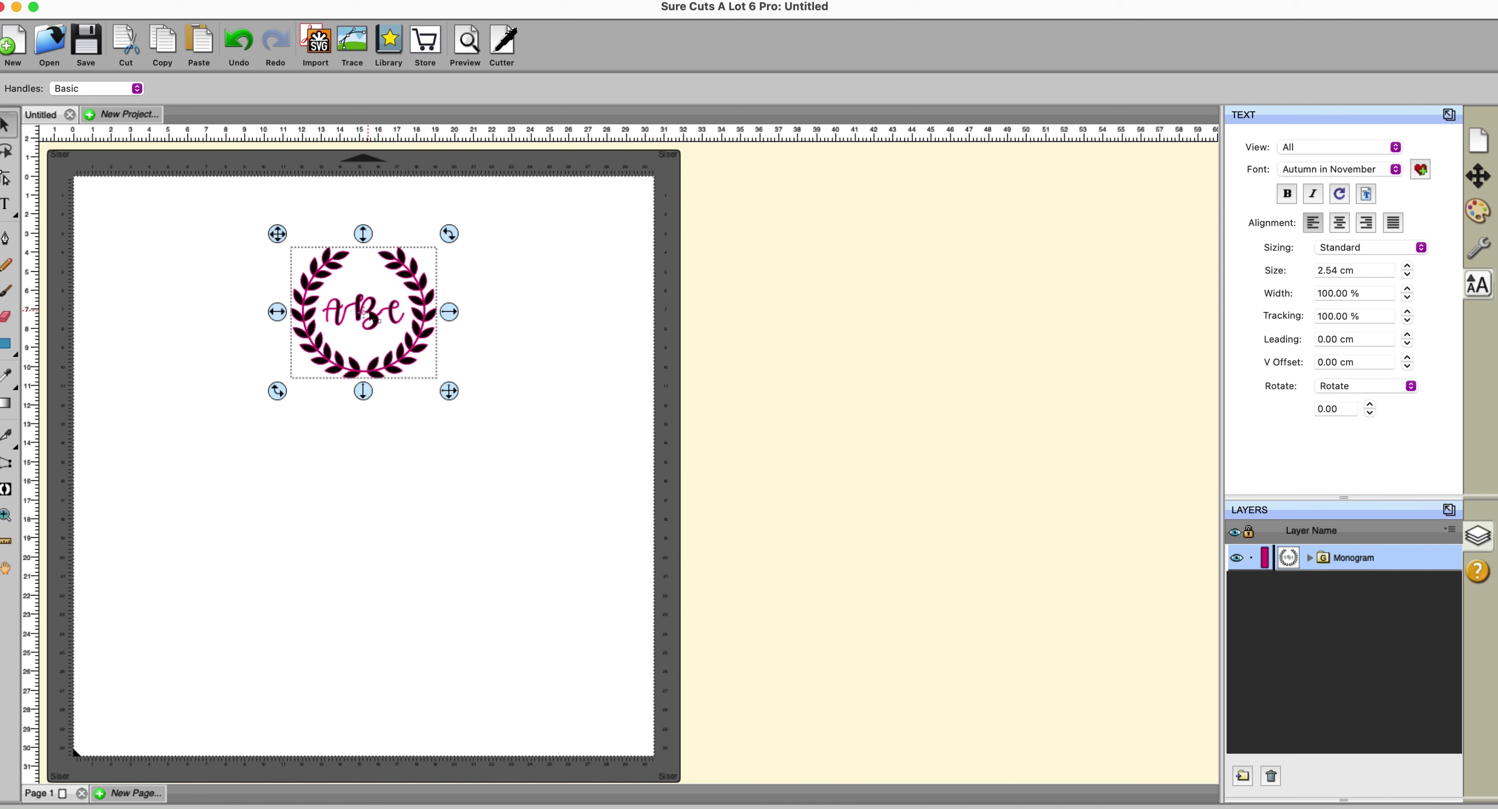
Nest the bucket, seahorse, dolphin and sunglasses shapes, updating the preview before applying.
{"action": "left_click", "coordinate": [442, 251]}
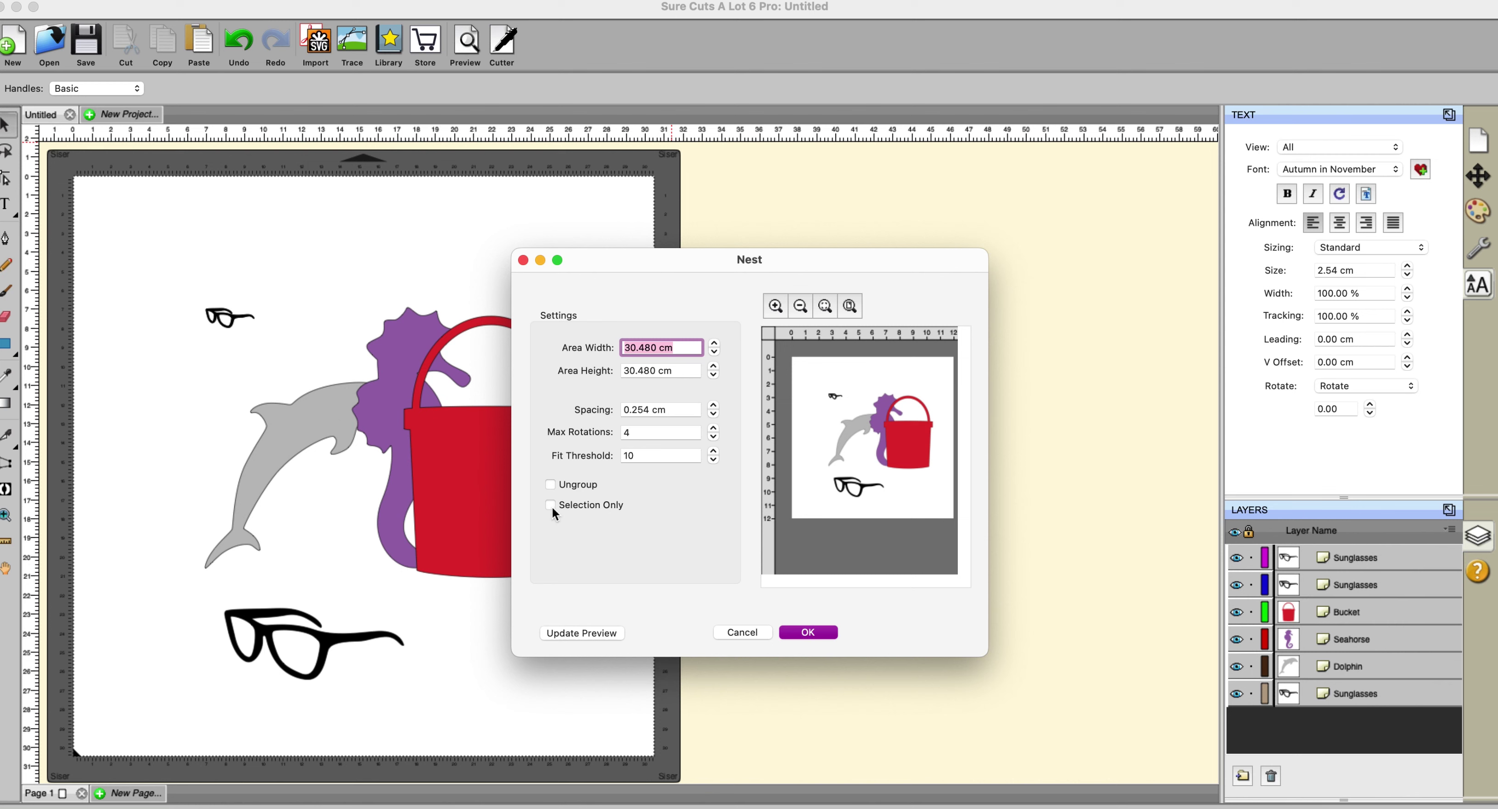
{"action": "left_click", "coordinate": [595, 633]}
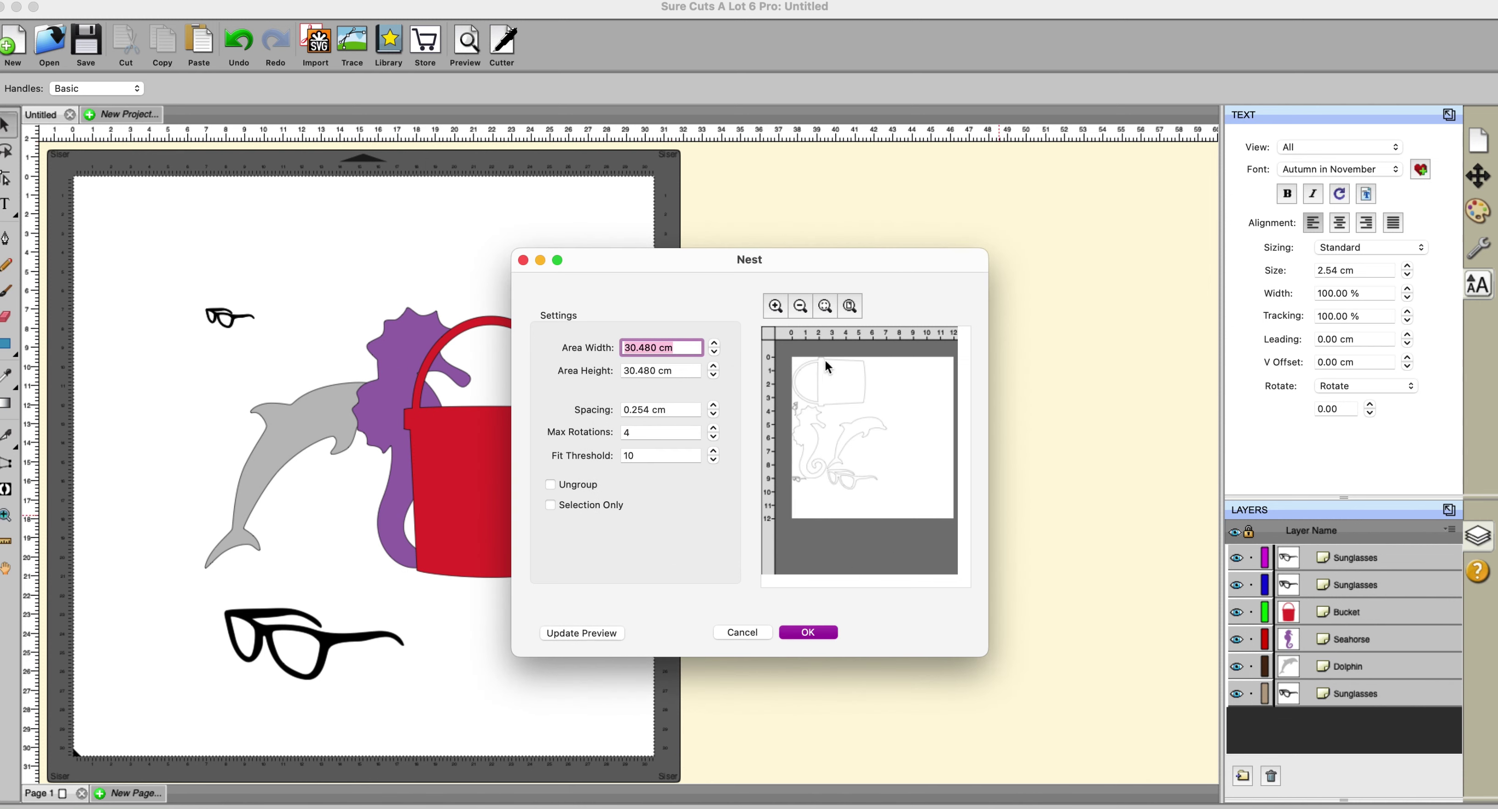
{"action": "left_click", "coordinate": [825, 632]}
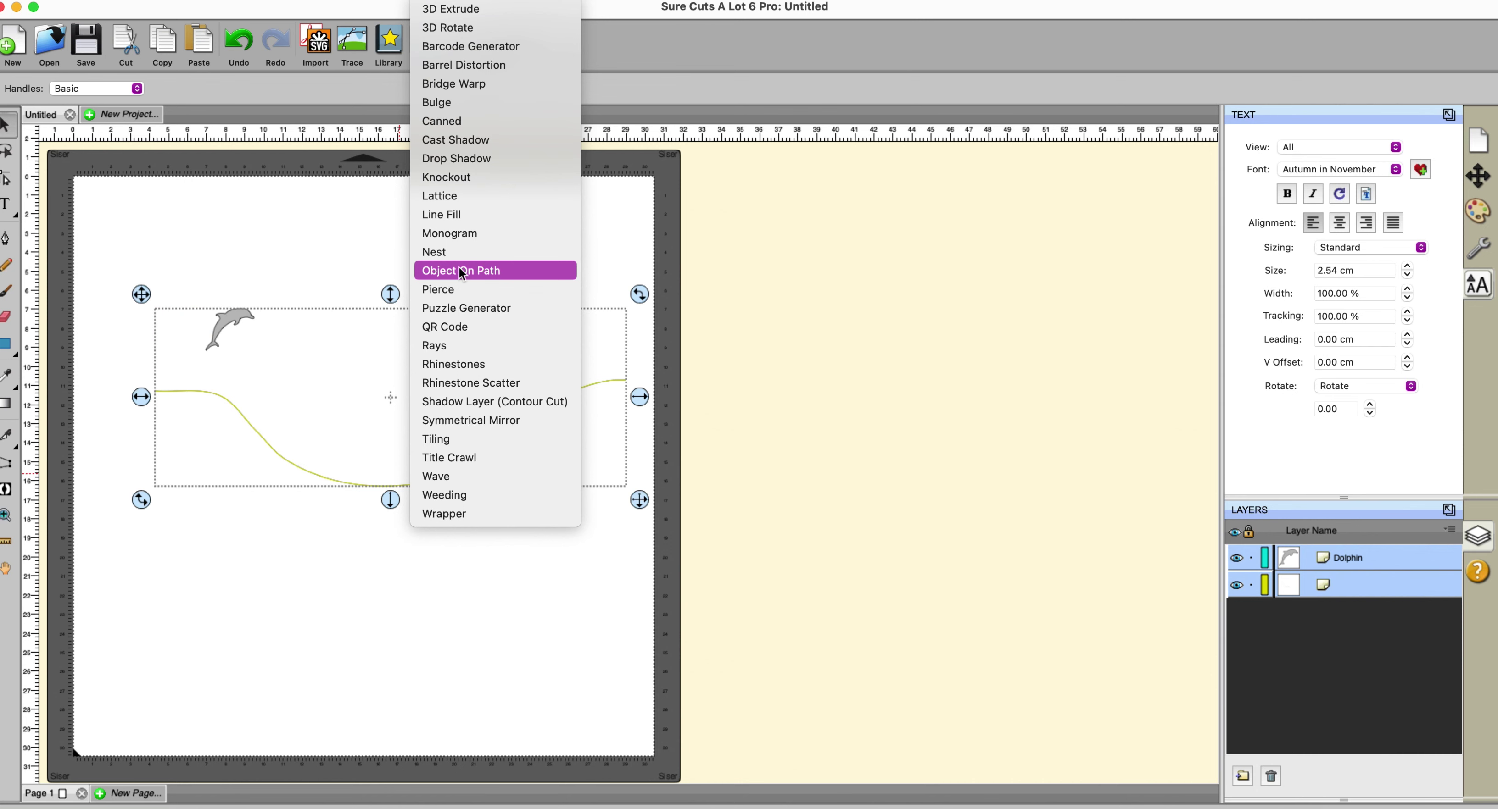
Apply Object On Path to the dolphin with Auto Preview on and Repeat Count at 7.
{"action": "left_click", "coordinate": [462, 272]}
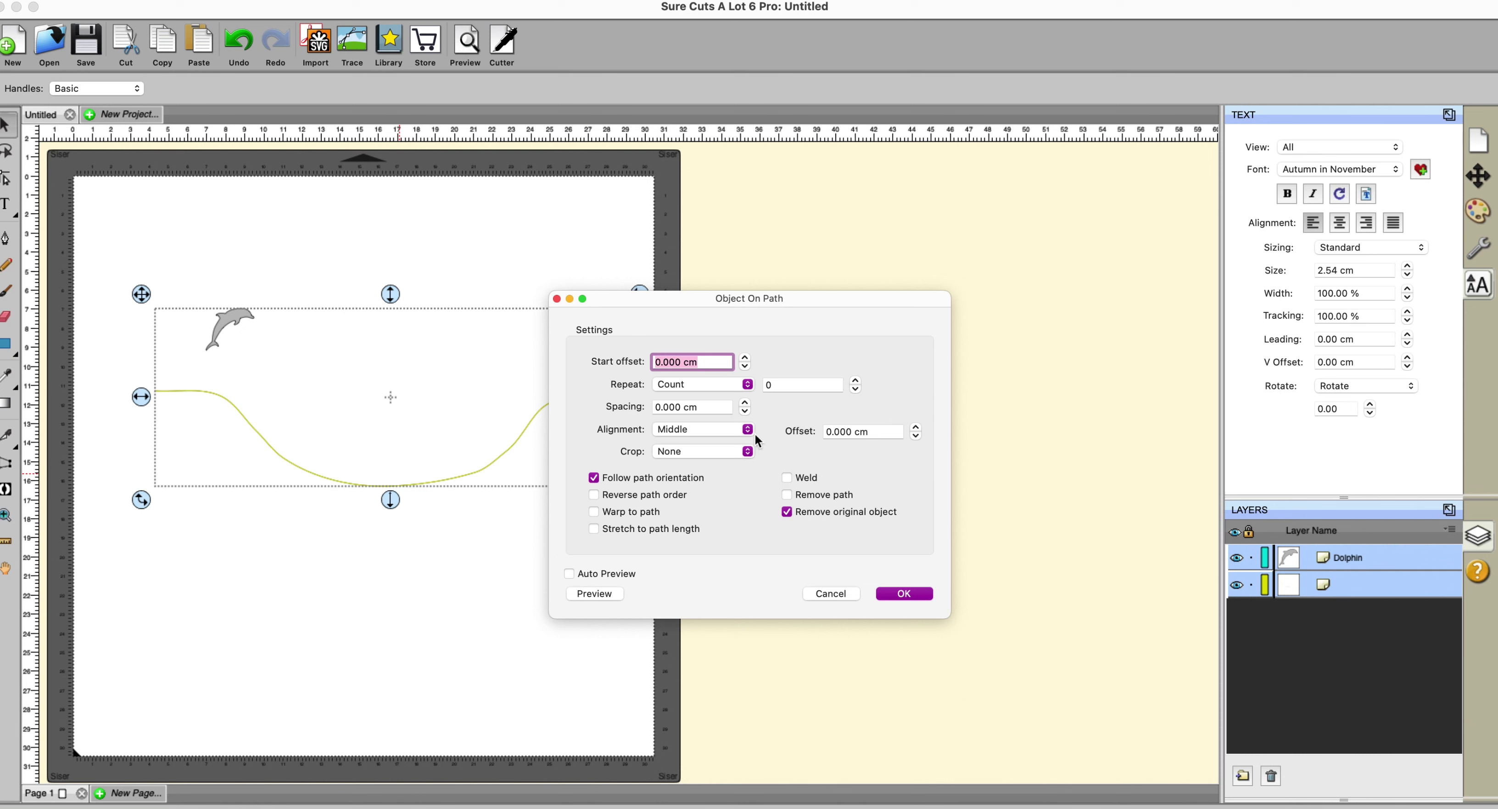
{"action": "left_click", "coordinate": [569, 576]}
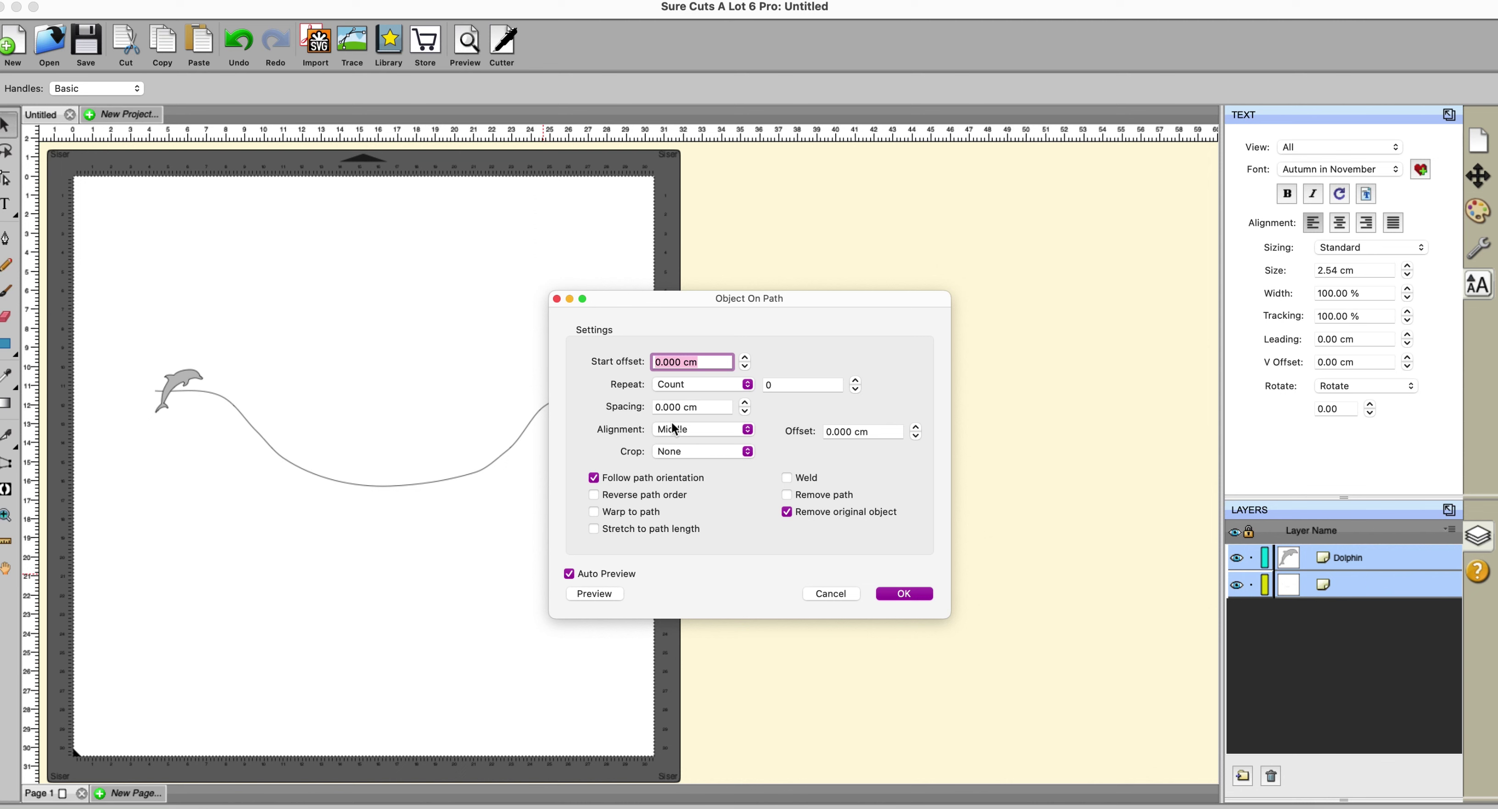
{"action": "left_click", "coordinate": [856, 381]}
{"action": "left_click", "coordinate": [855, 381]}
{"action": "left_click", "coordinate": [856, 382]}
{"action": "left_click", "coordinate": [855, 382]}
{"action": "left_click", "coordinate": [856, 381]}
{"action": "left_click", "coordinate": [855, 381]}
{"action": "left_click", "coordinate": [855, 382]}
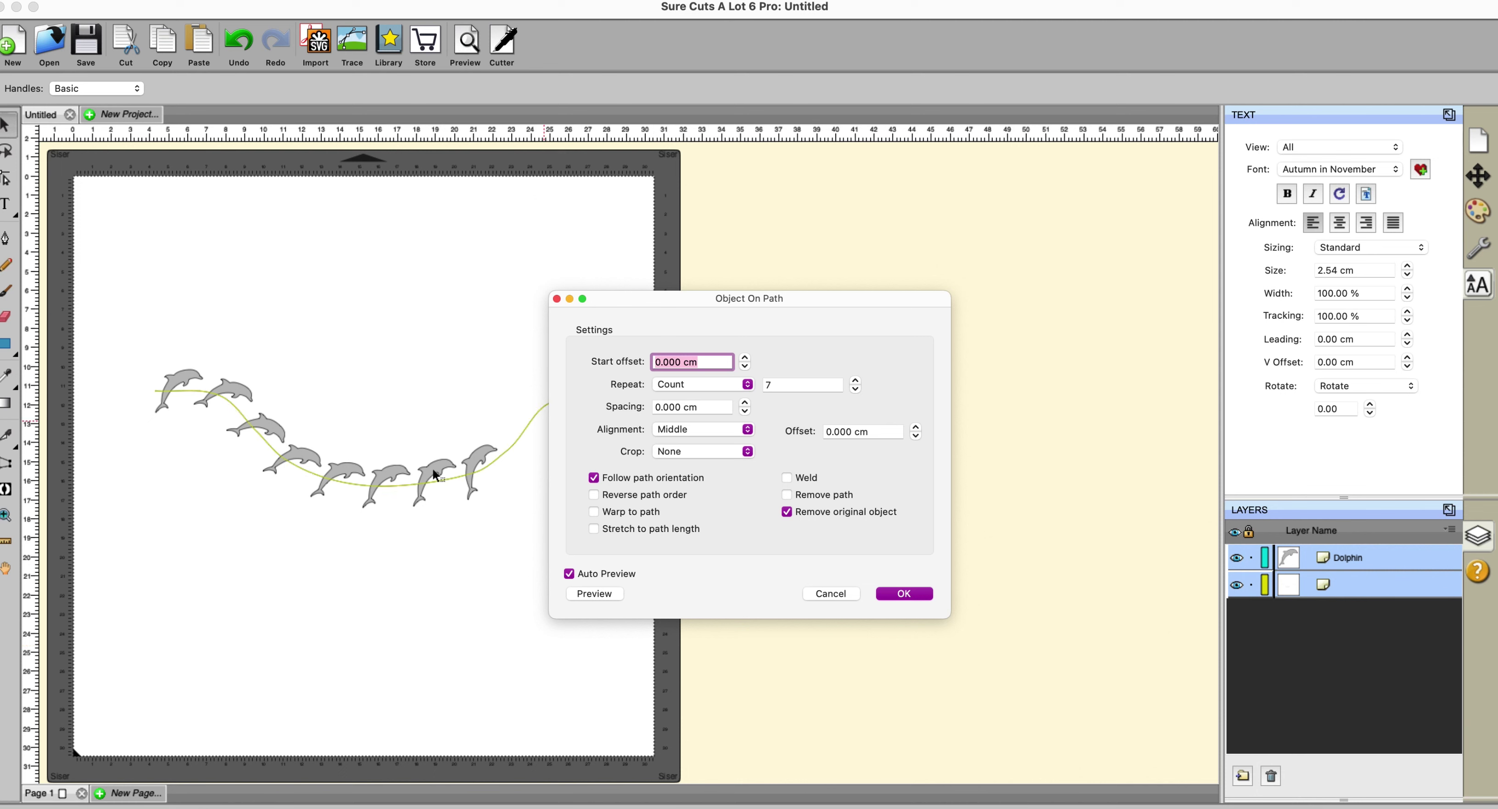
Switch the dolphins' alignment to Top, then Bottom, so they sit above the path.
{"action": "left_click", "coordinate": [746, 429]}
{"action": "left_click", "coordinate": [742, 417]}
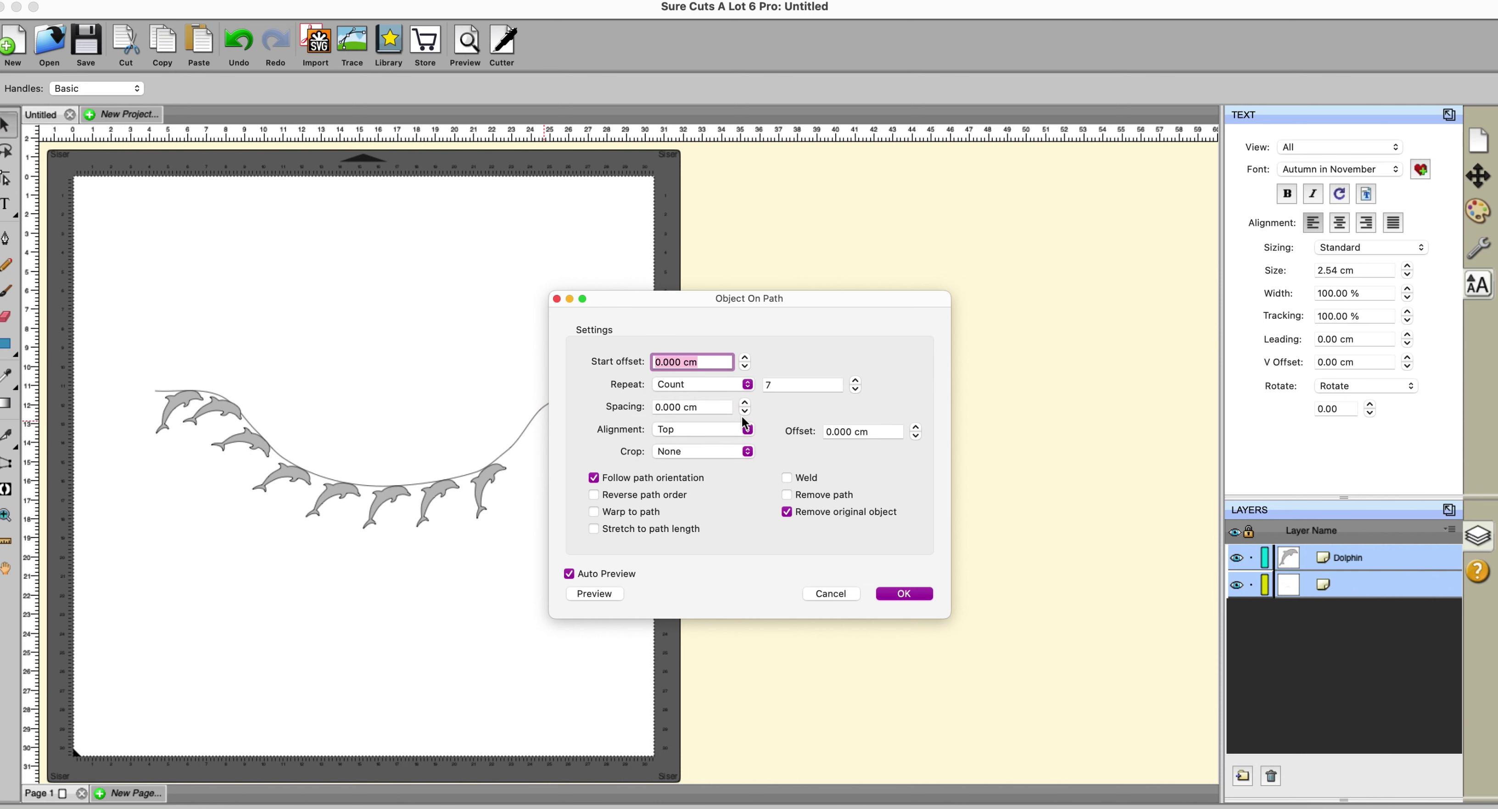
{"action": "left_click", "coordinate": [746, 429]}
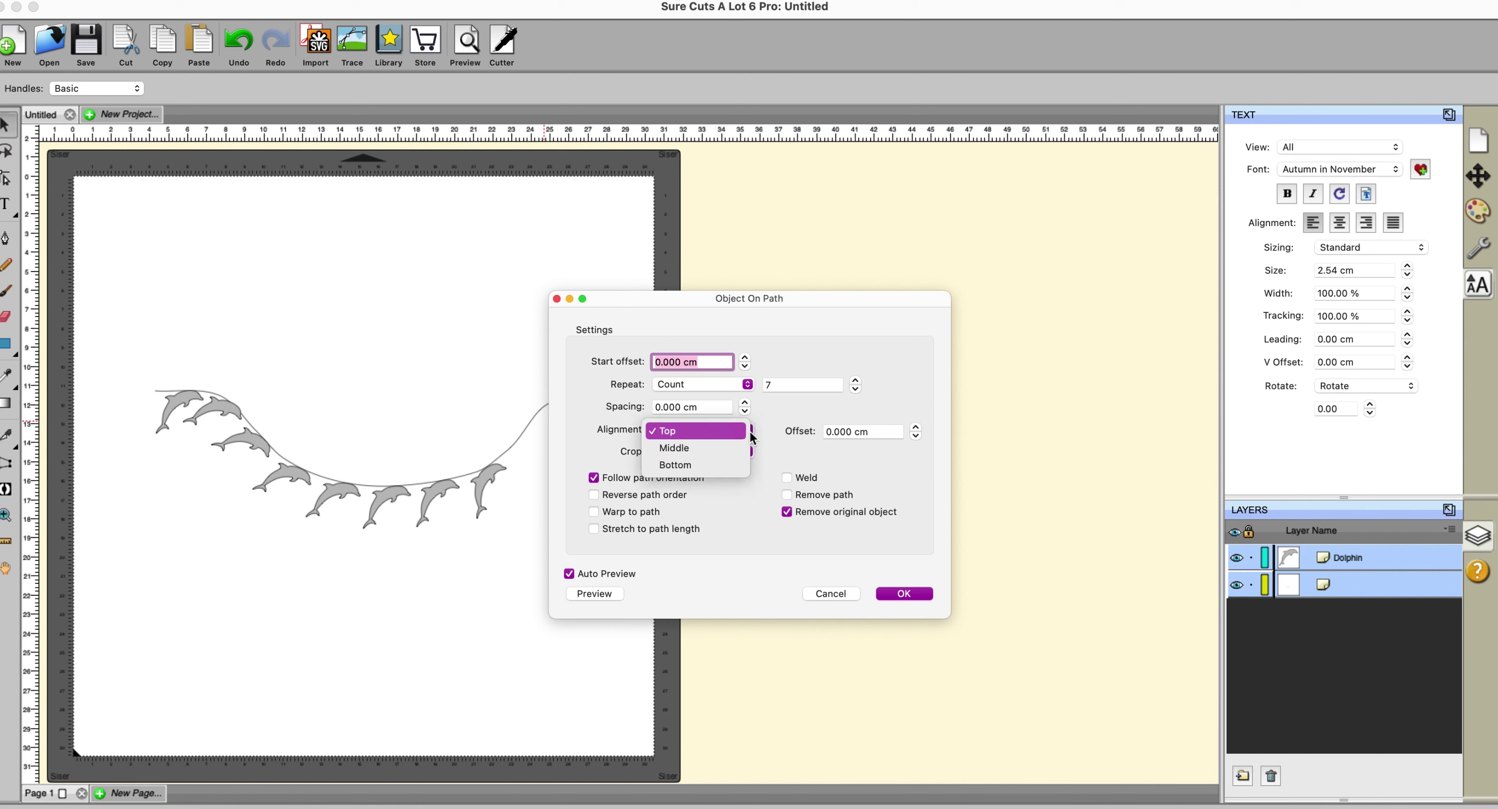
{"action": "left_click", "coordinate": [741, 466]}
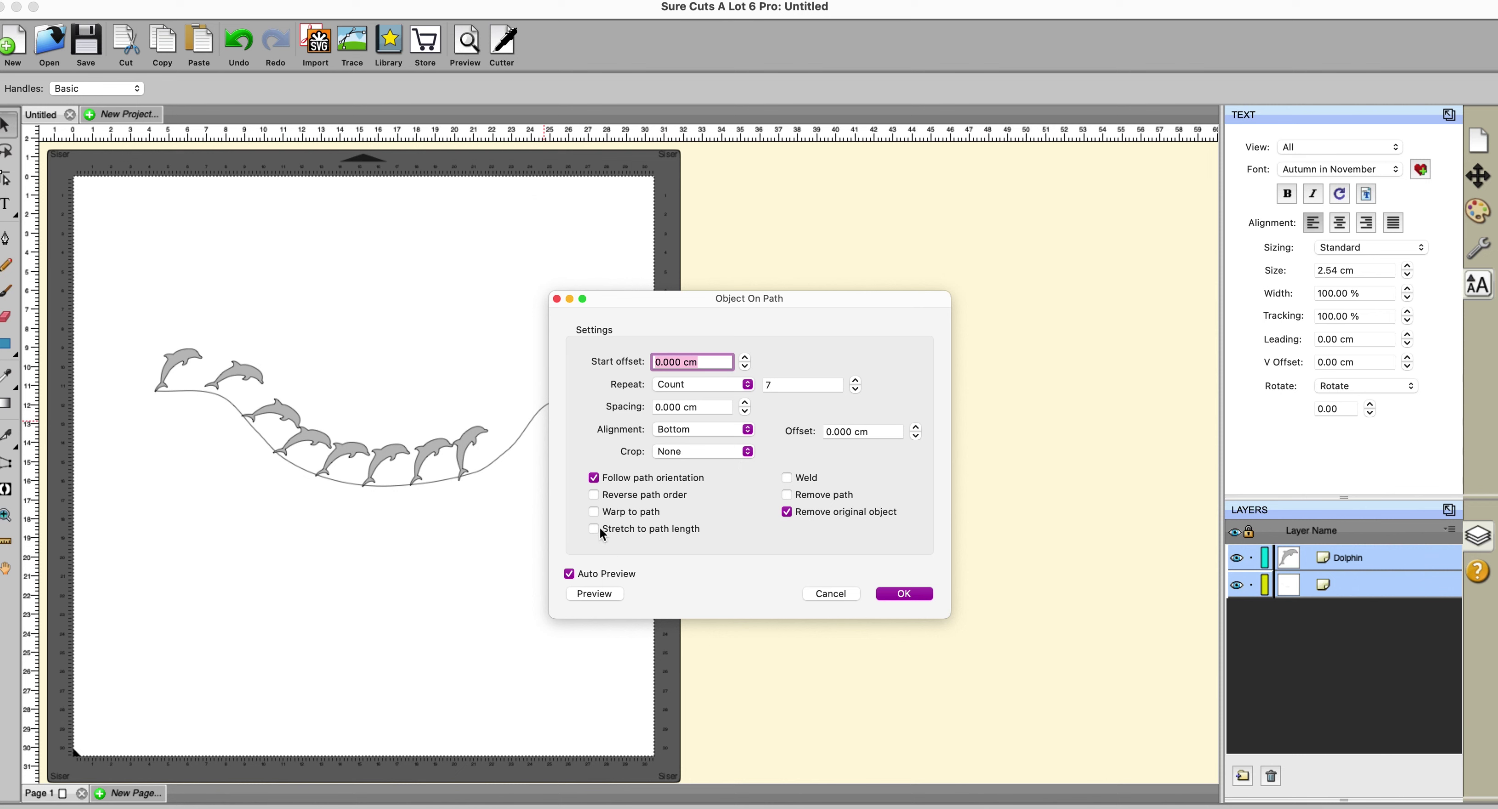
{"action": "left_click_drag", "start_coordinate": [657, 300], "coordinate": [827, 283]}
Try Stretch, Warp and Reverse path order, turning each back off.
{"action": "left_click", "coordinate": [764, 514]}
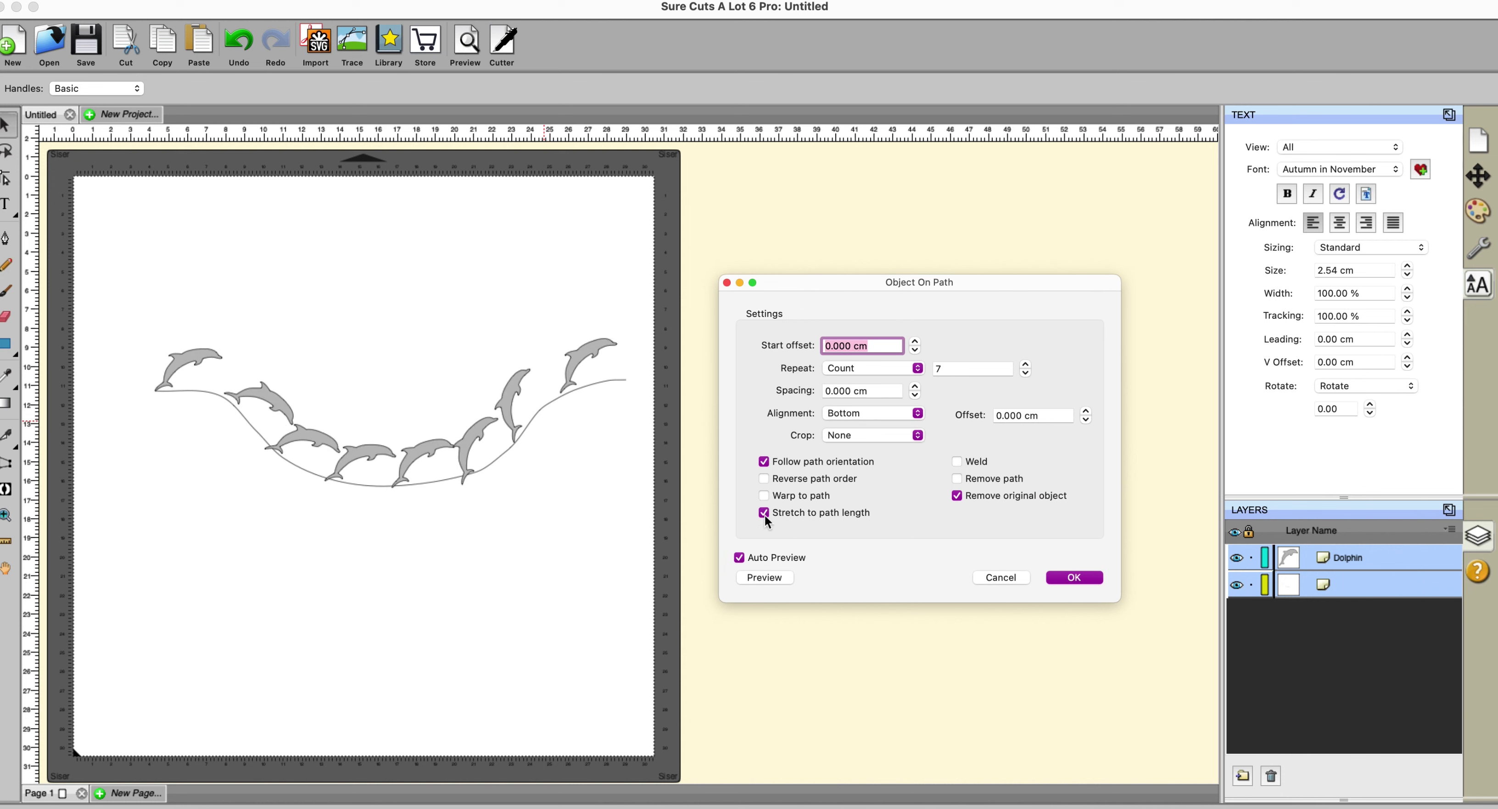
{"action": "left_click", "coordinate": [764, 513]}
{"action": "left_click", "coordinate": [764, 496]}
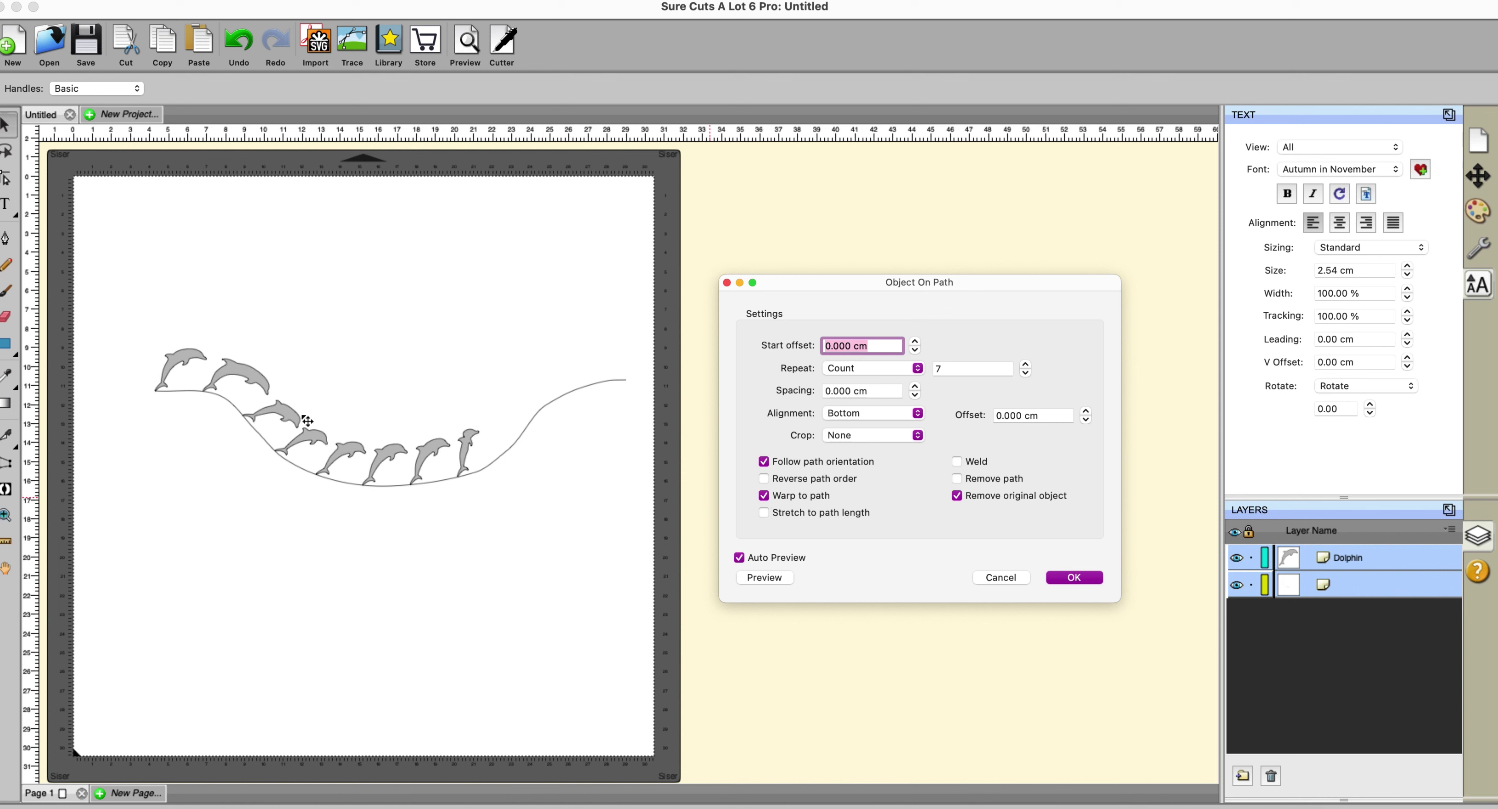
{"action": "left_click", "coordinate": [764, 497]}
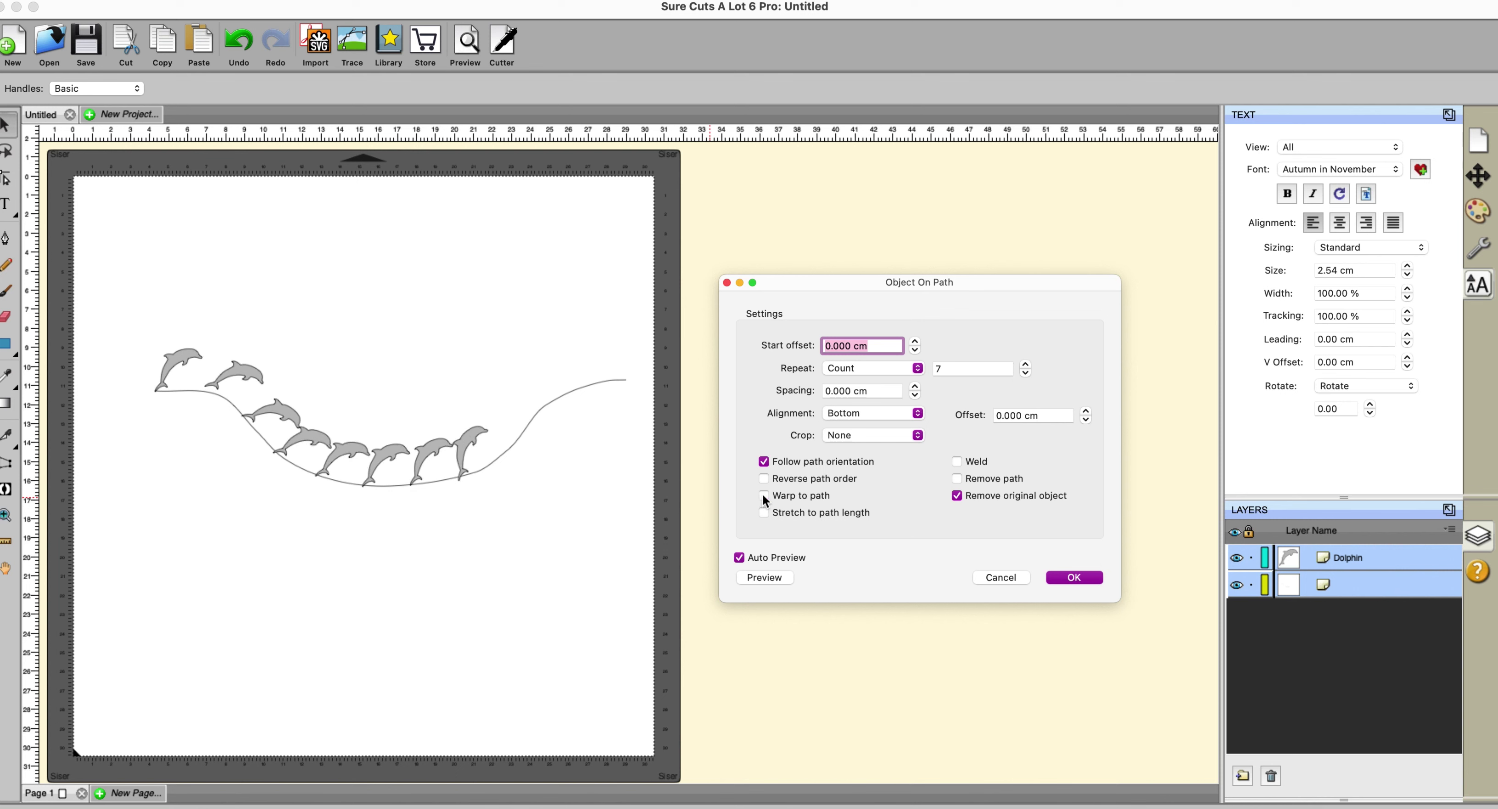
{"action": "left_click", "coordinate": [764, 479]}
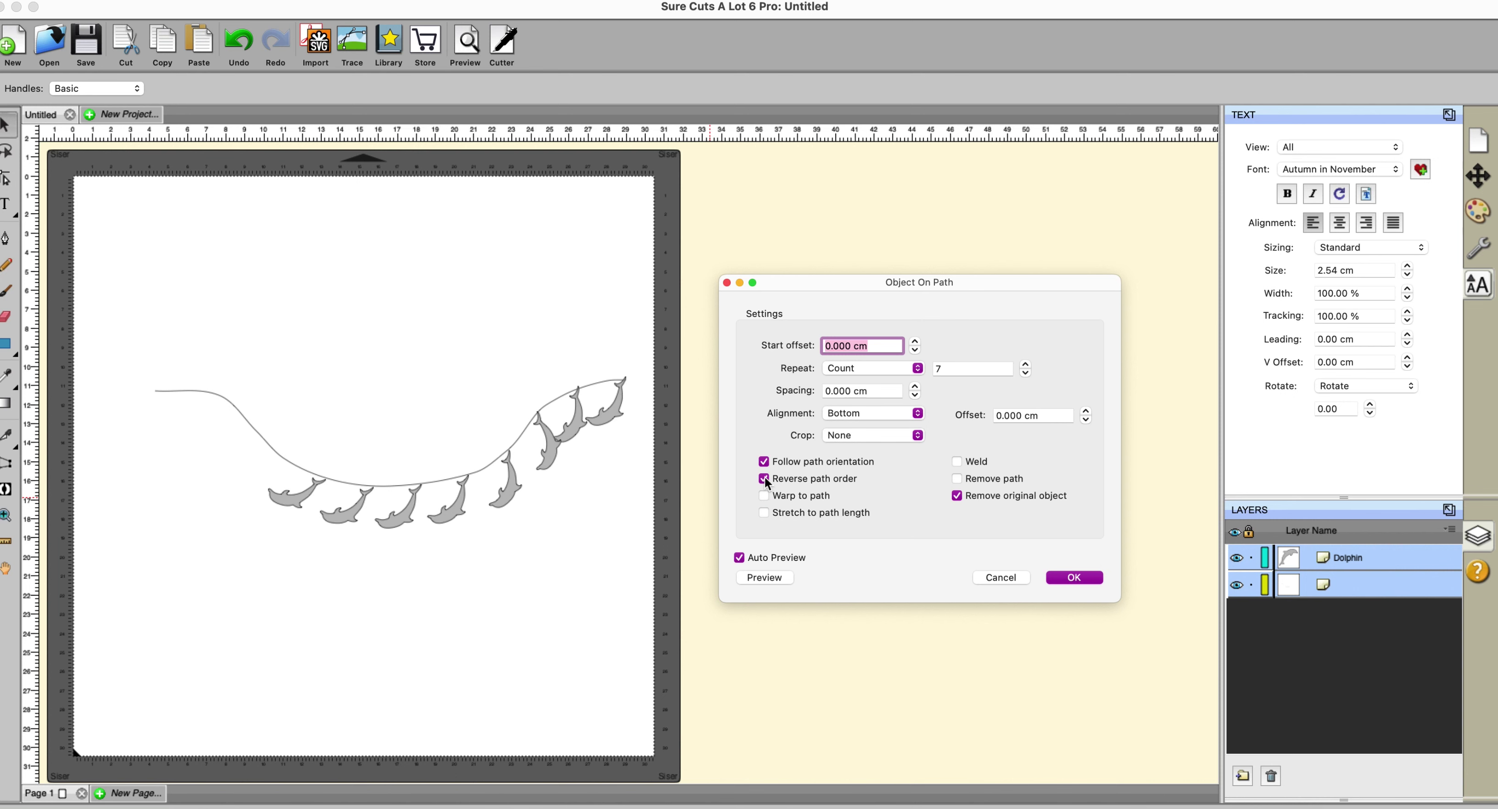
{"action": "left_click", "coordinate": [764, 478]}
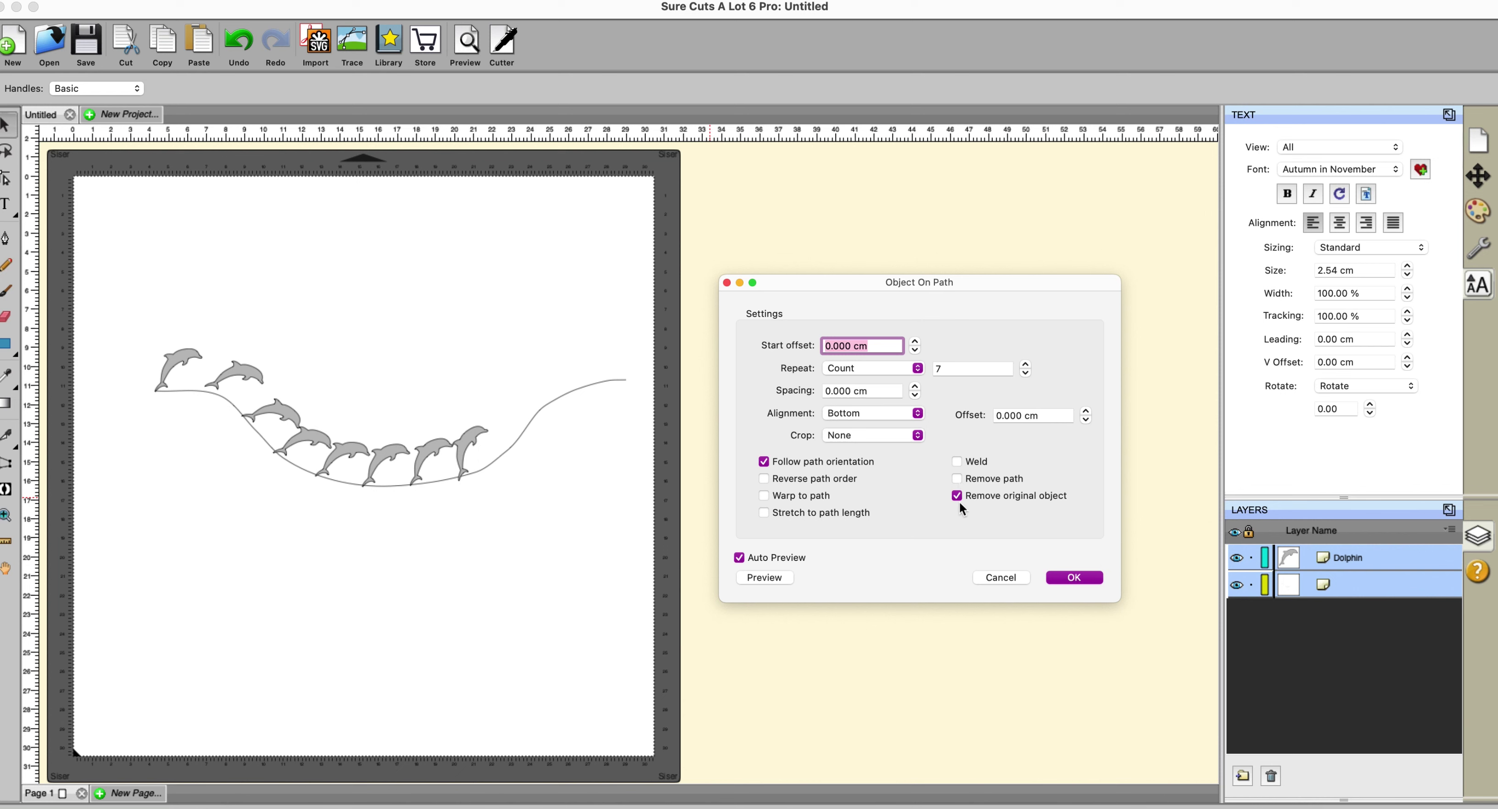
Set Repeat to Fill path length, then return Spacing to 0.000 cm after nudging it.
{"action": "left_click", "coordinate": [917, 370]}
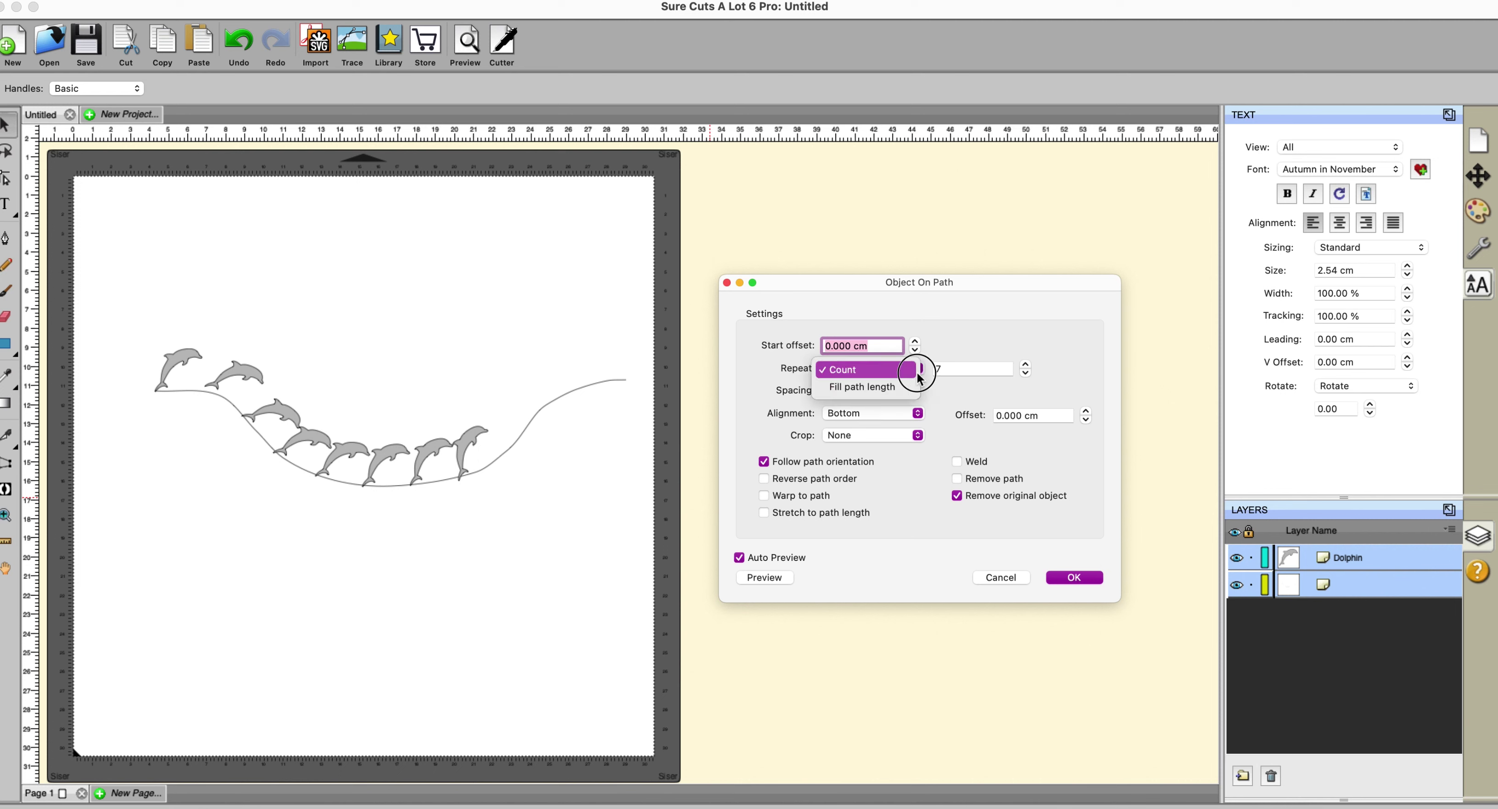
{"action": "left_click", "coordinate": [892, 388]}
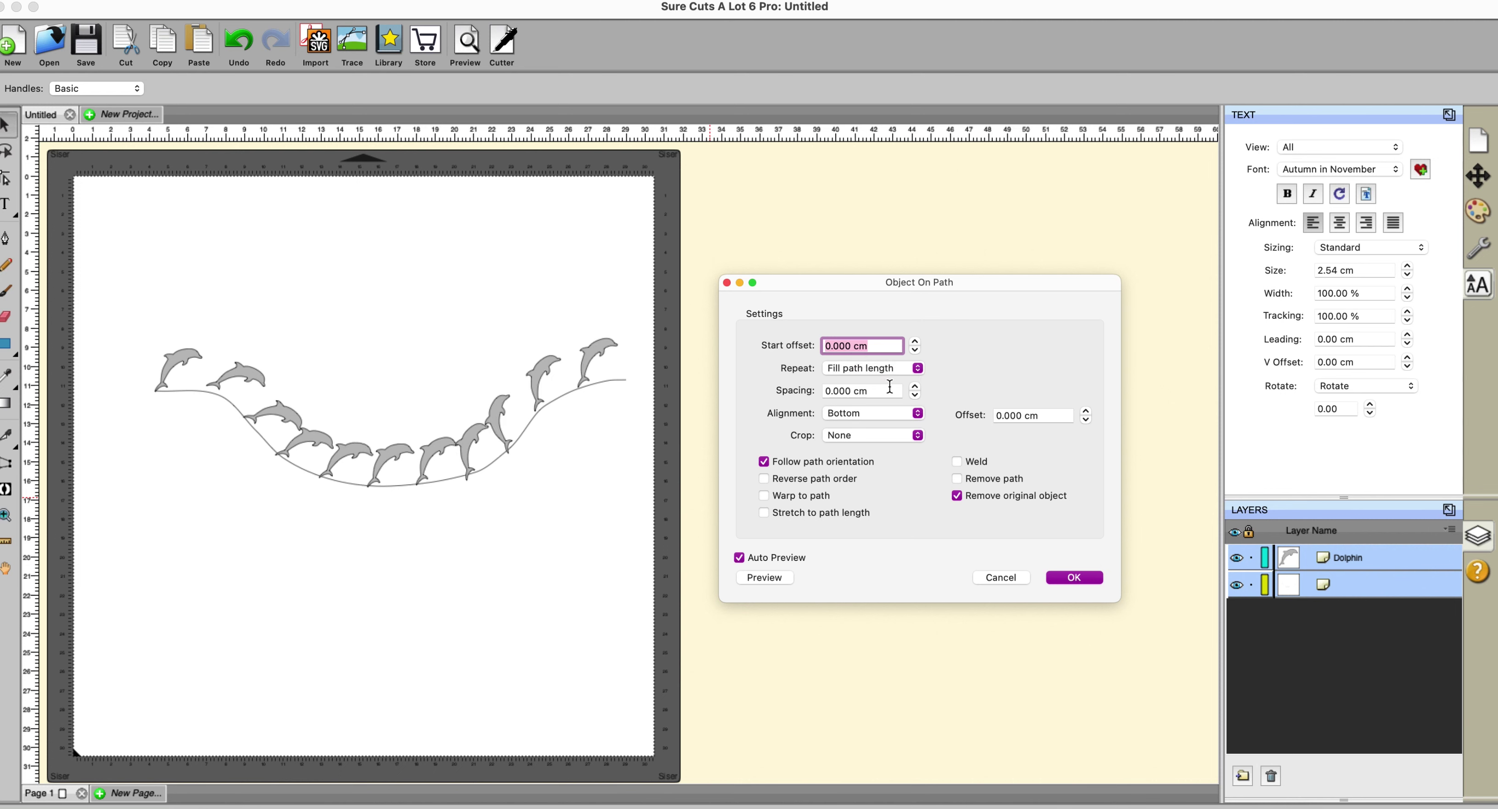
{"action": "left_click", "coordinate": [914, 396]}
{"action": "left_click", "coordinate": [914, 396]}
{"action": "left_click", "coordinate": [915, 396]}
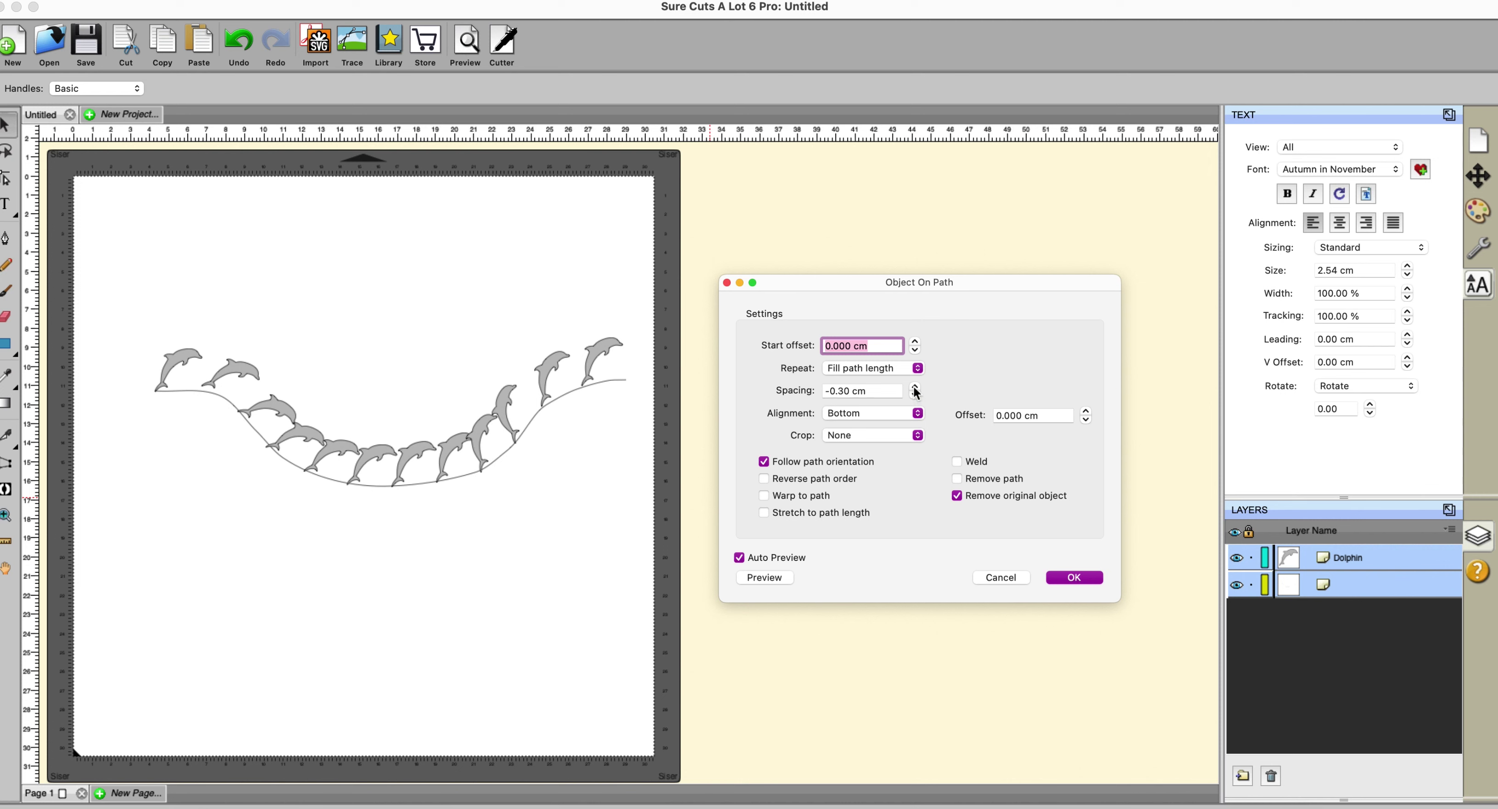
{"action": "left_click", "coordinate": [914, 387]}
{"action": "left_click", "coordinate": [914, 387]}
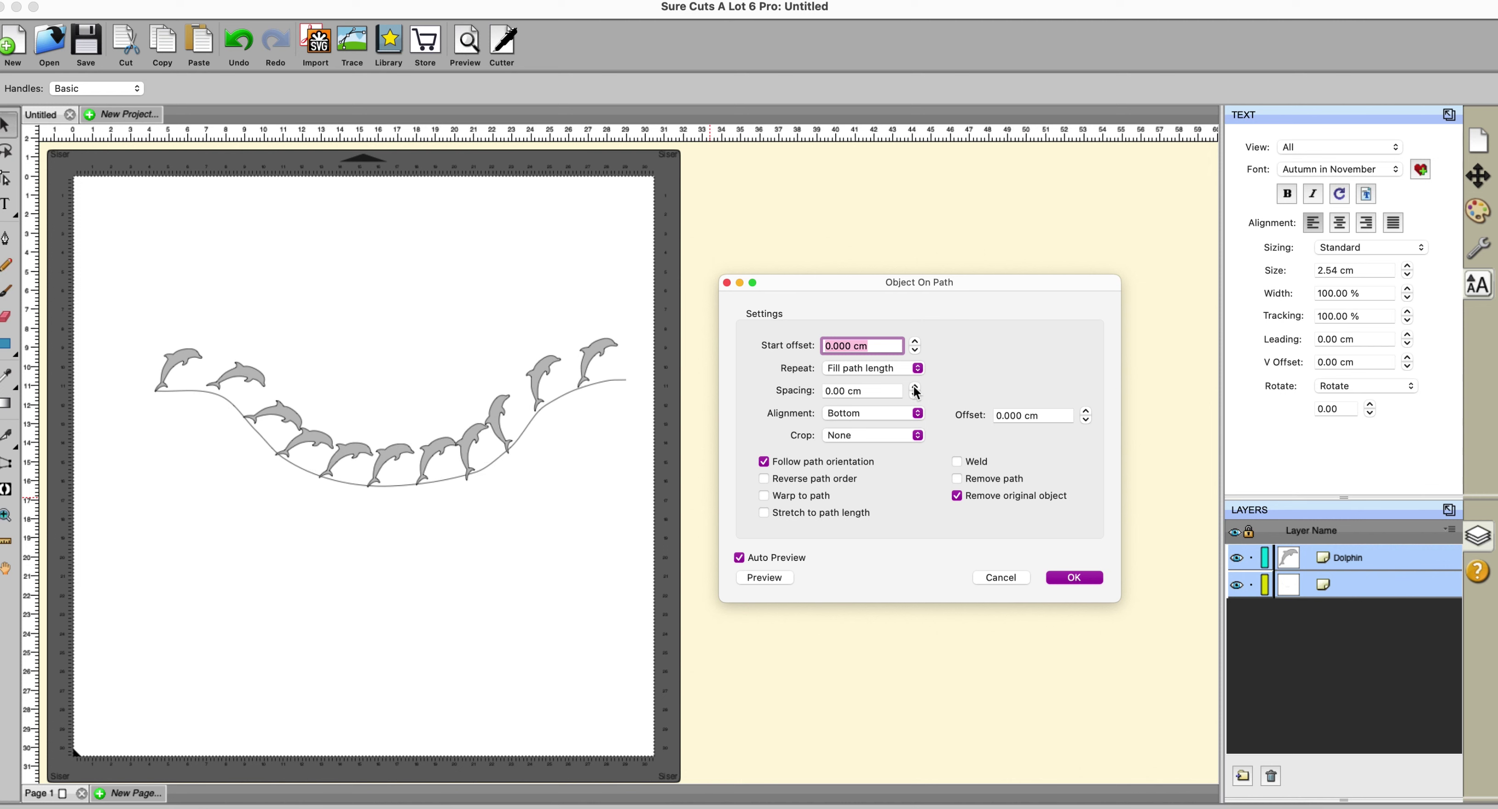
Try Crop Outside, then set cropping back to None.
{"action": "left_click", "coordinate": [917, 435]}
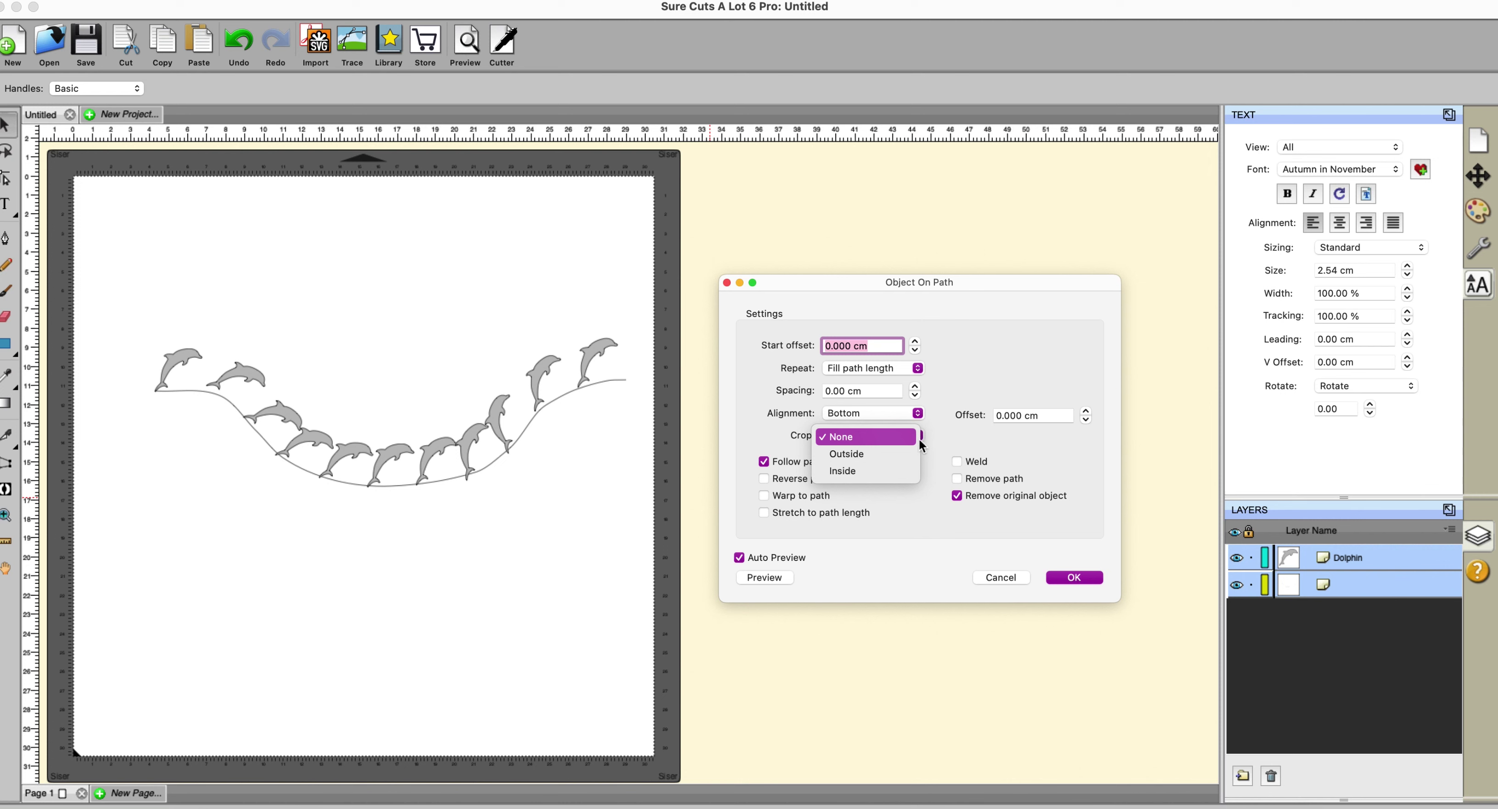
{"action": "left_click", "coordinate": [875, 457]}
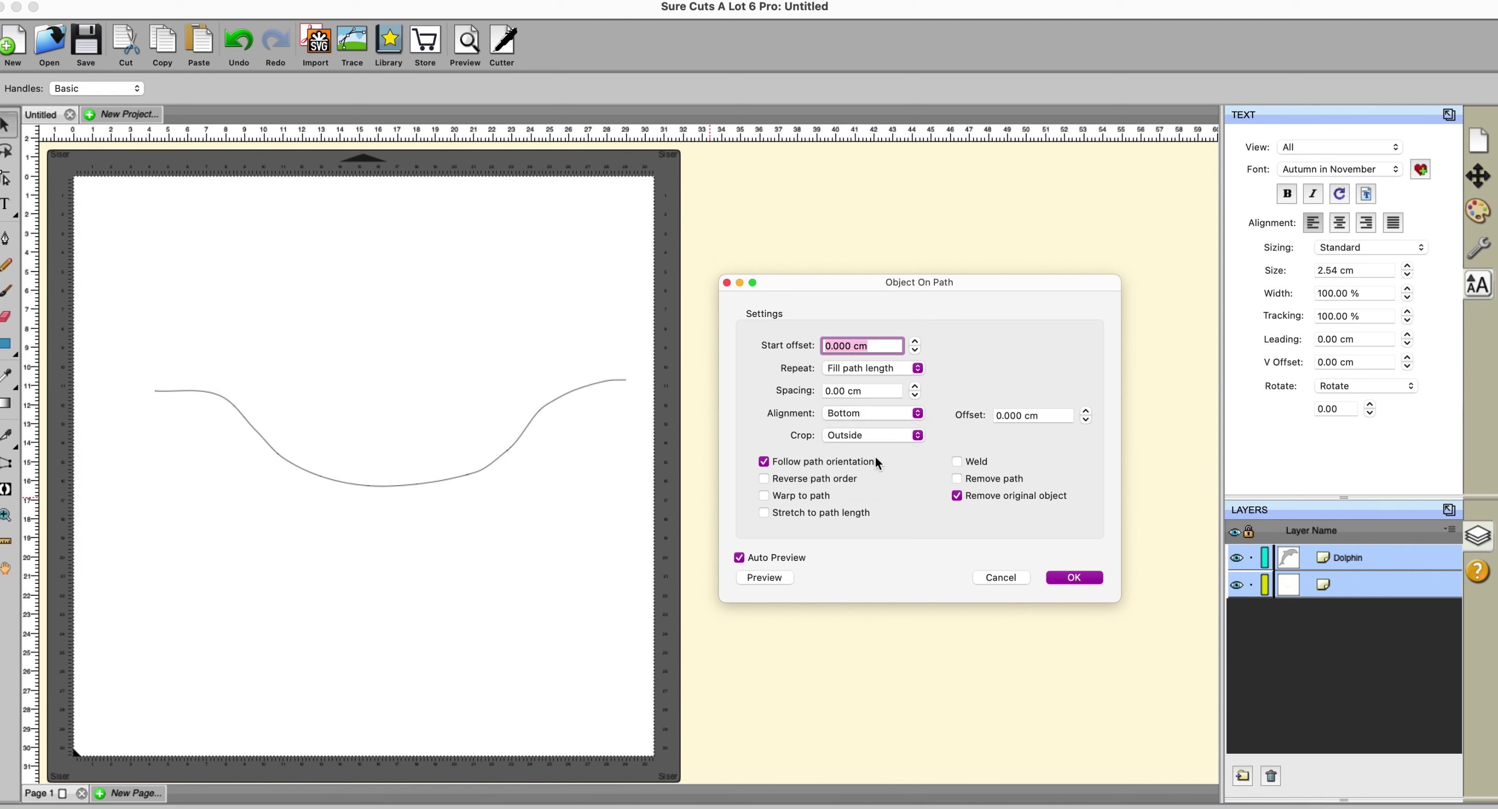
{"action": "left_click", "coordinate": [917, 437]}
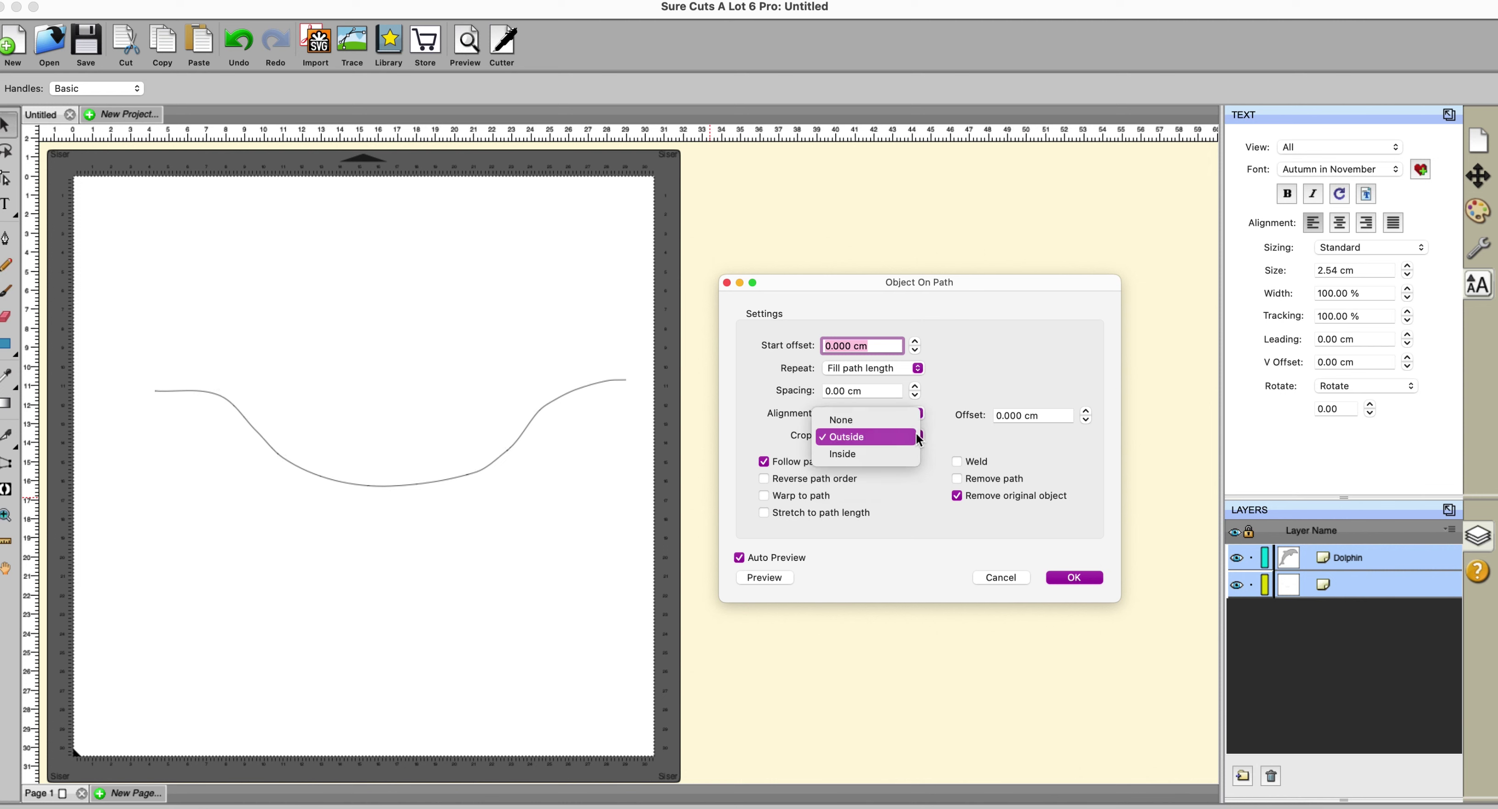
{"action": "left_click", "coordinate": [907, 420]}
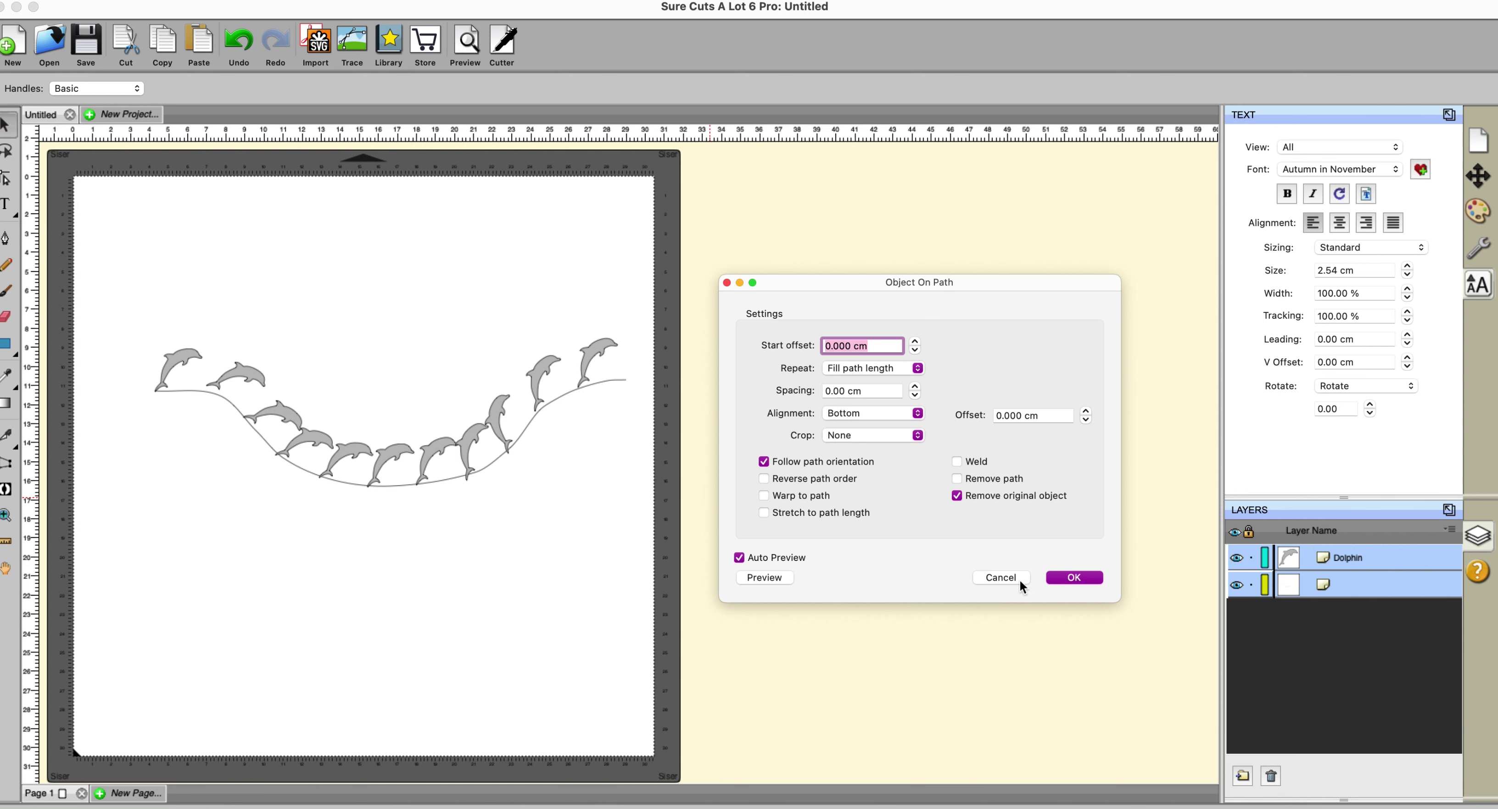
Apply the dolphin group, then move the wavy guide path below it and delete it.
{"action": "left_click", "coordinate": [1072, 578]}
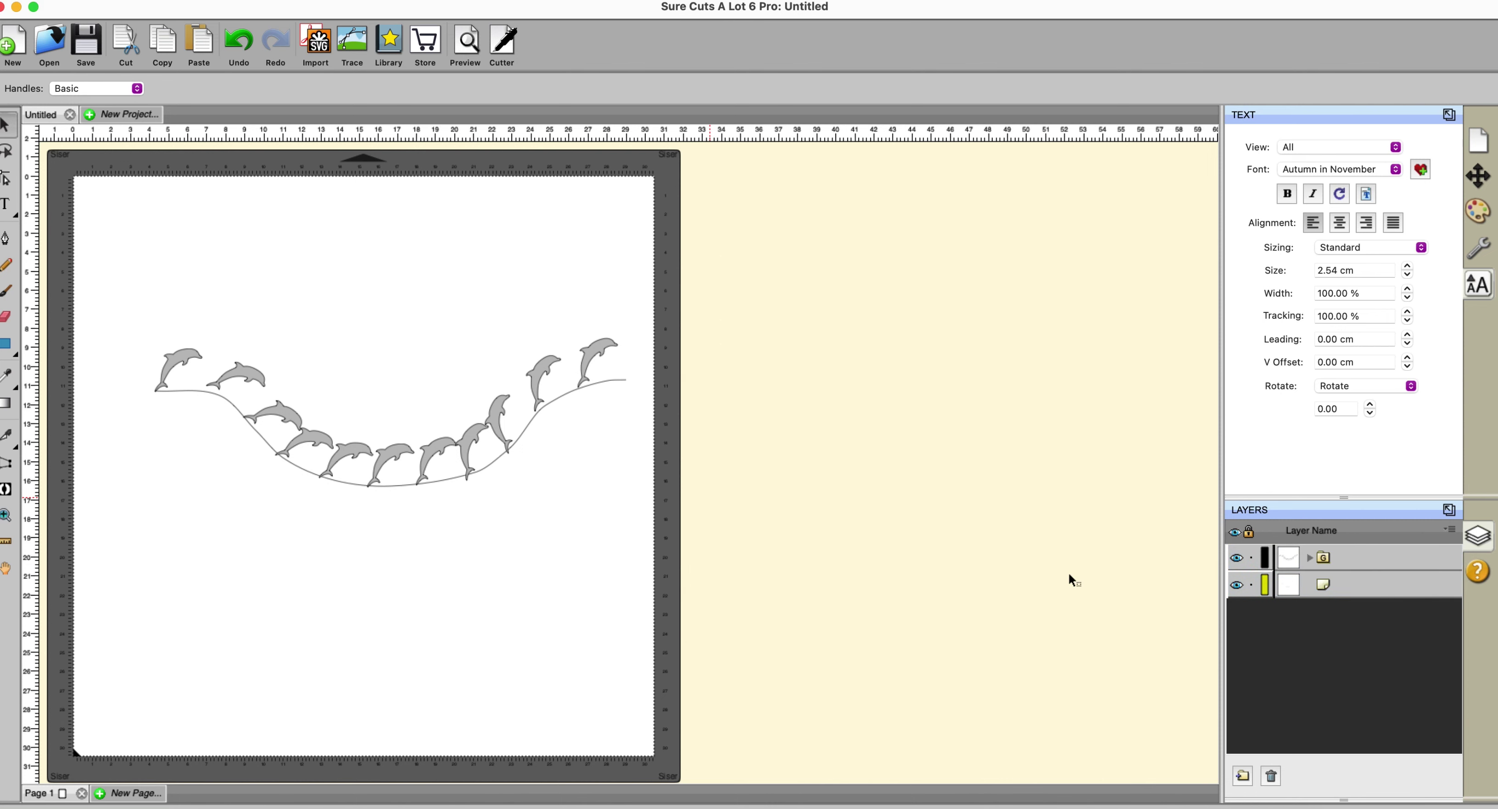
{"action": "left_click", "coordinate": [552, 556]}
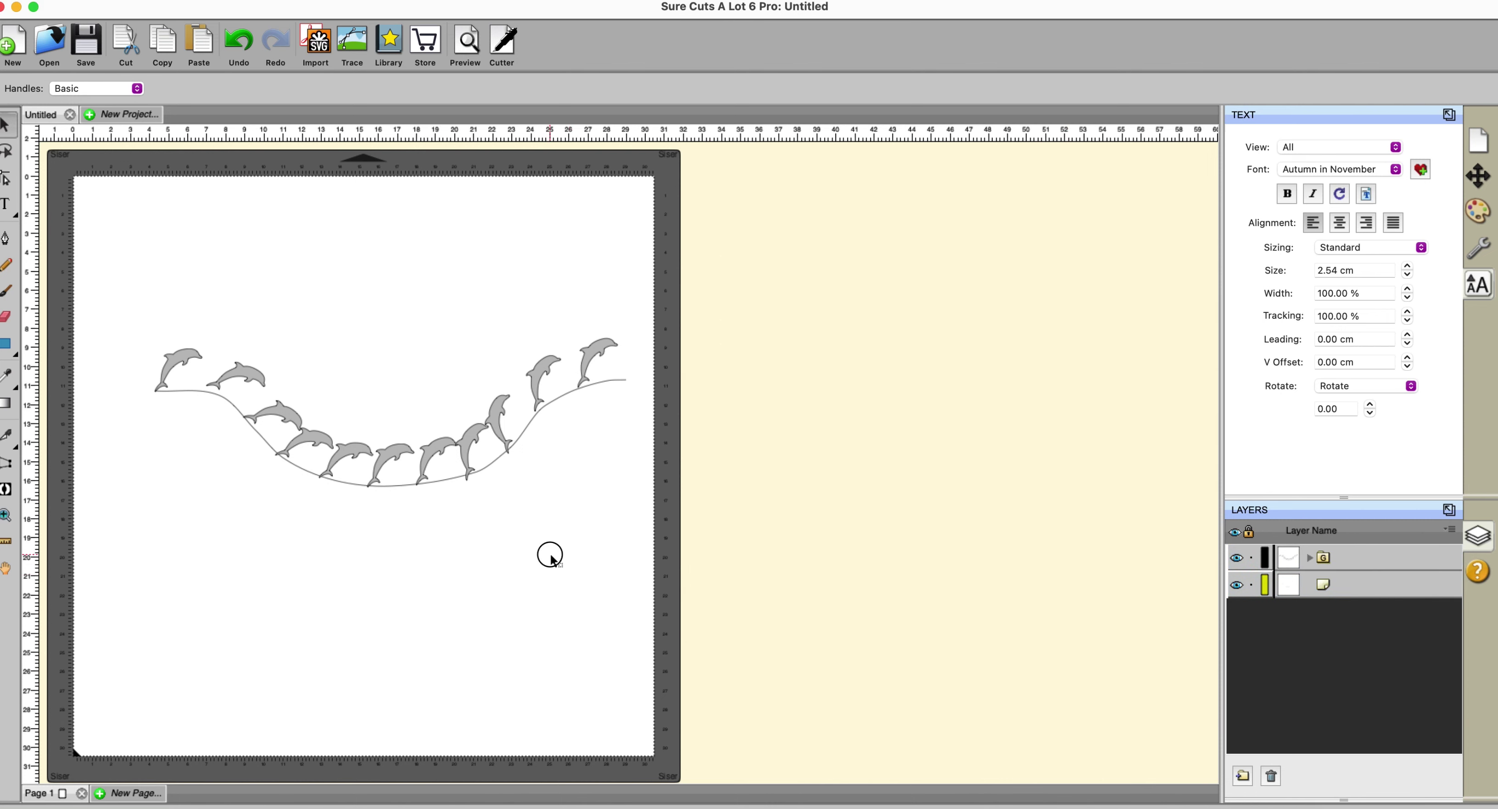
{"action": "left_click", "coordinate": [567, 397]}
{"action": "left_click_drag", "start_coordinate": [566, 397], "coordinate": [643, 555]}
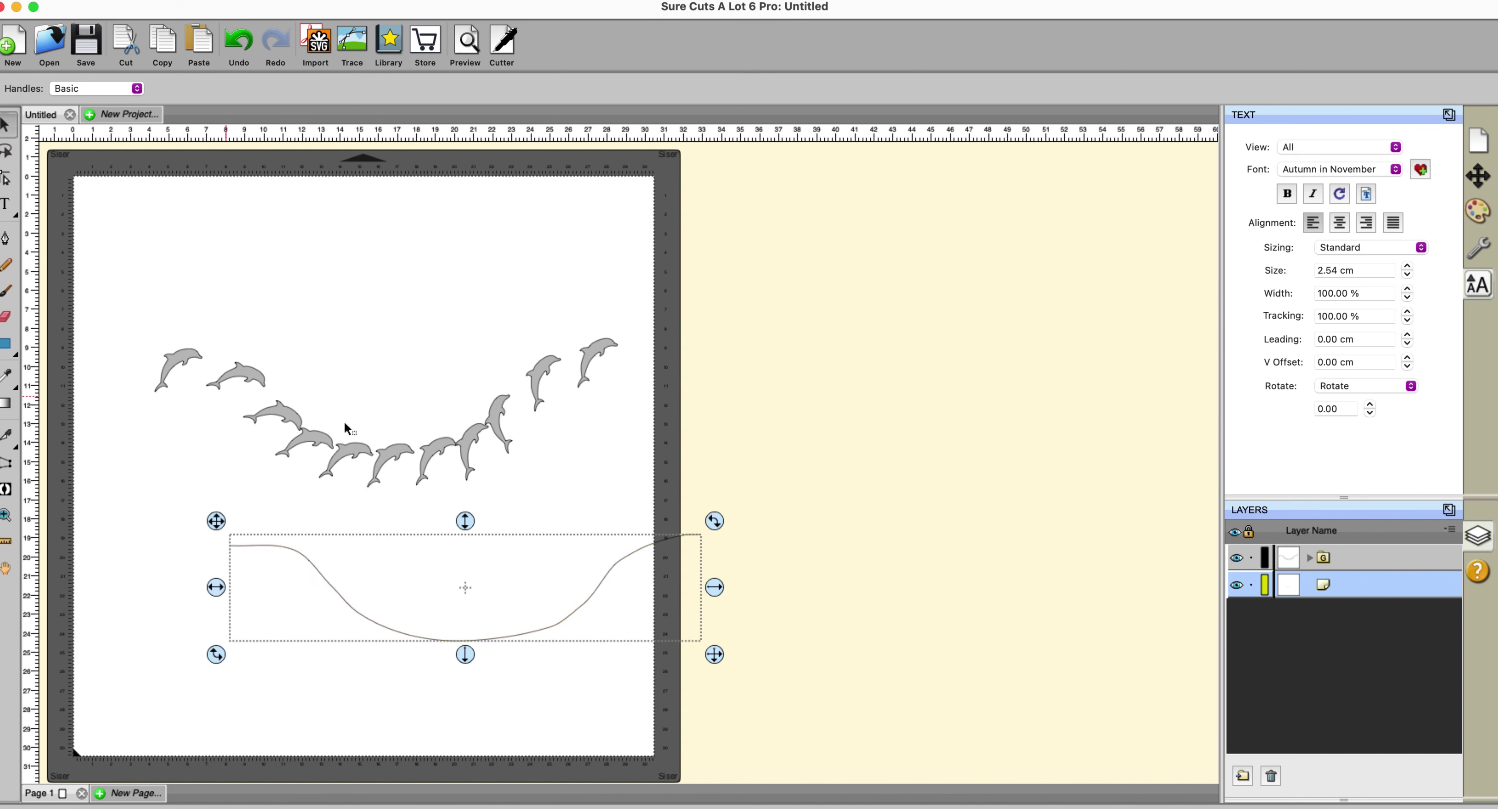
{"action": "key", "text": "Delete"}
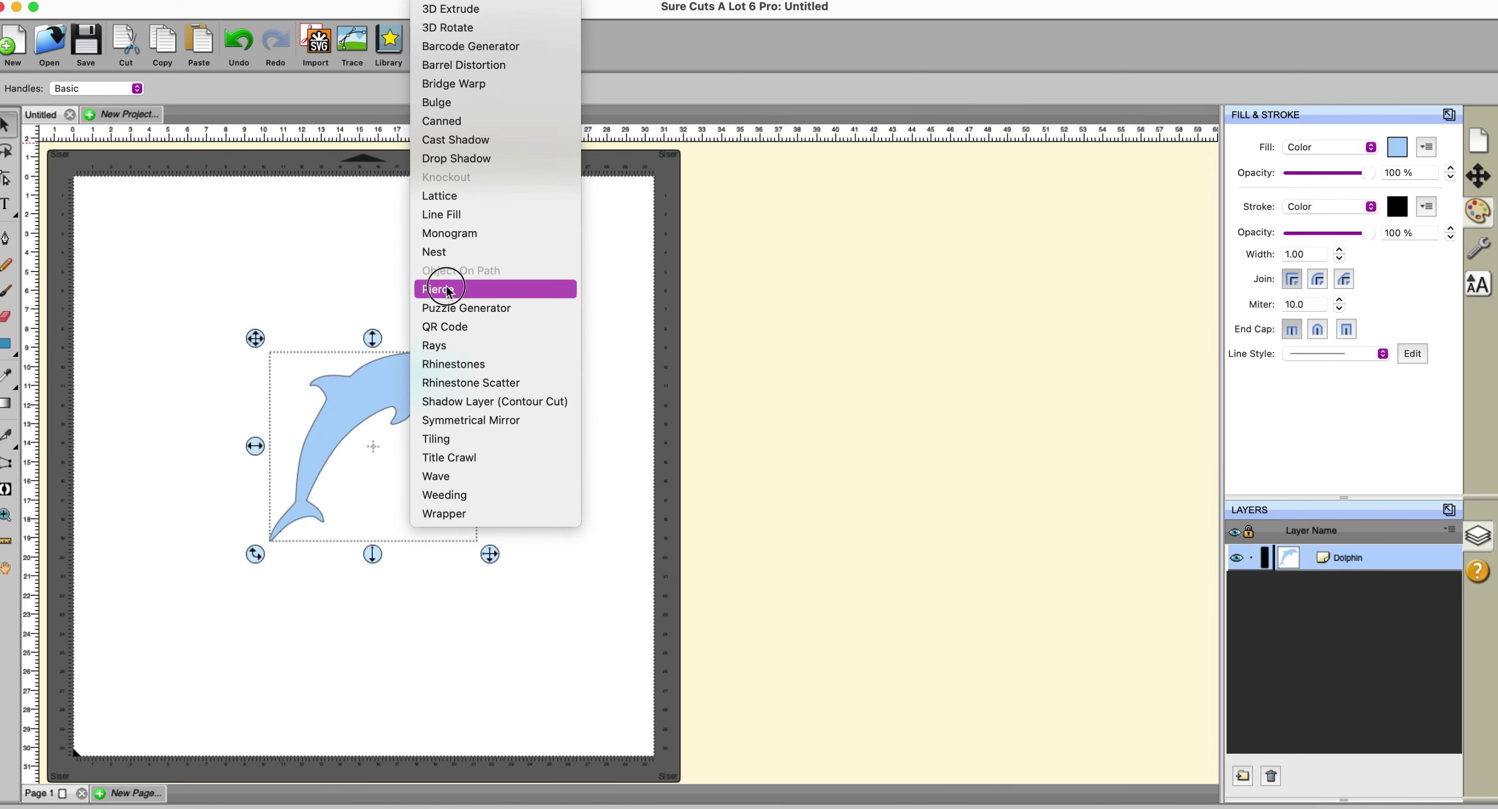
Preview Pierce on the dolphin, then raise the spacing to 1.33 cm and preview again.
{"action": "left_click", "coordinate": [451, 284]}
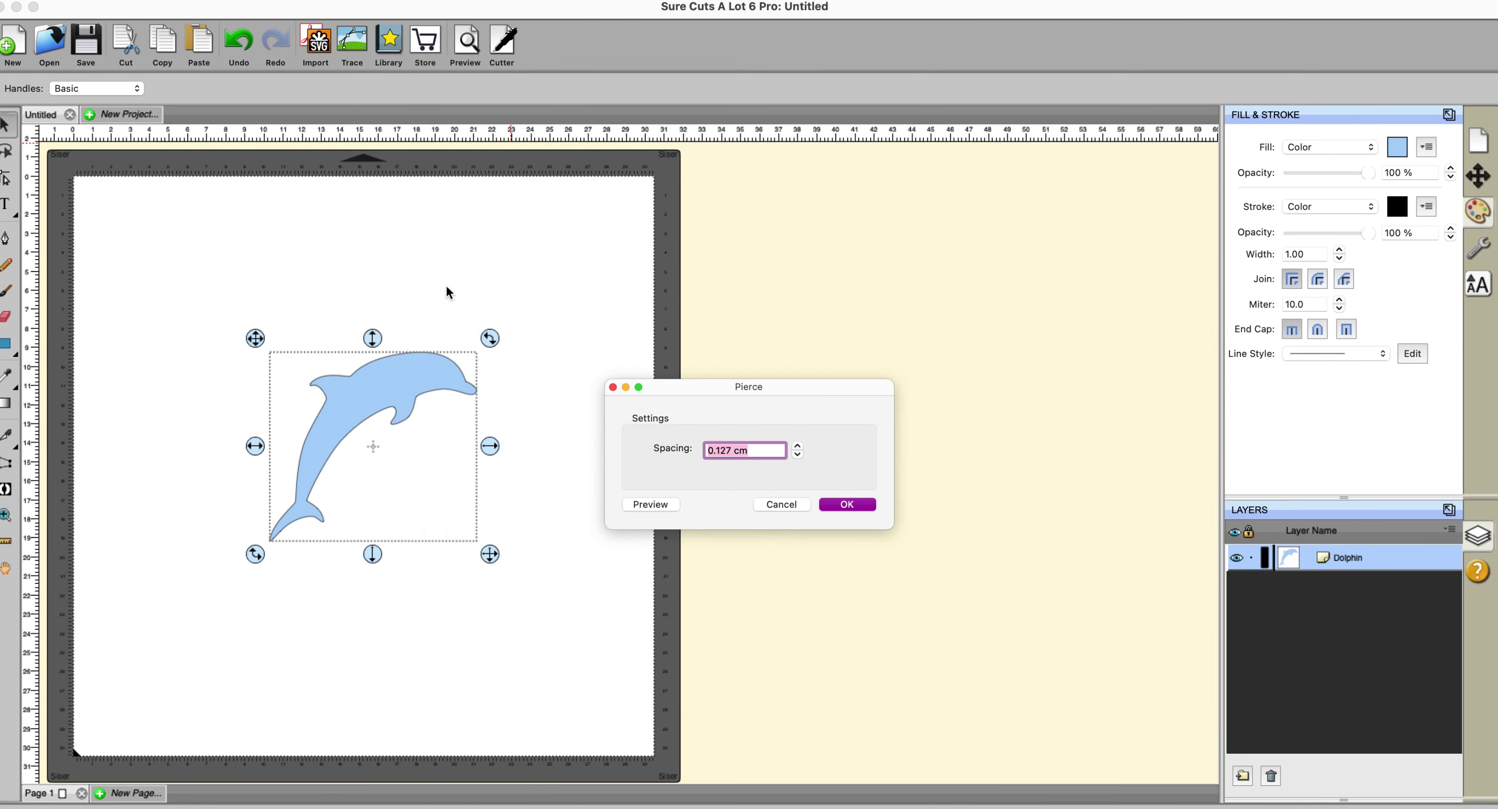
{"action": "left_click", "coordinate": [640, 504]}
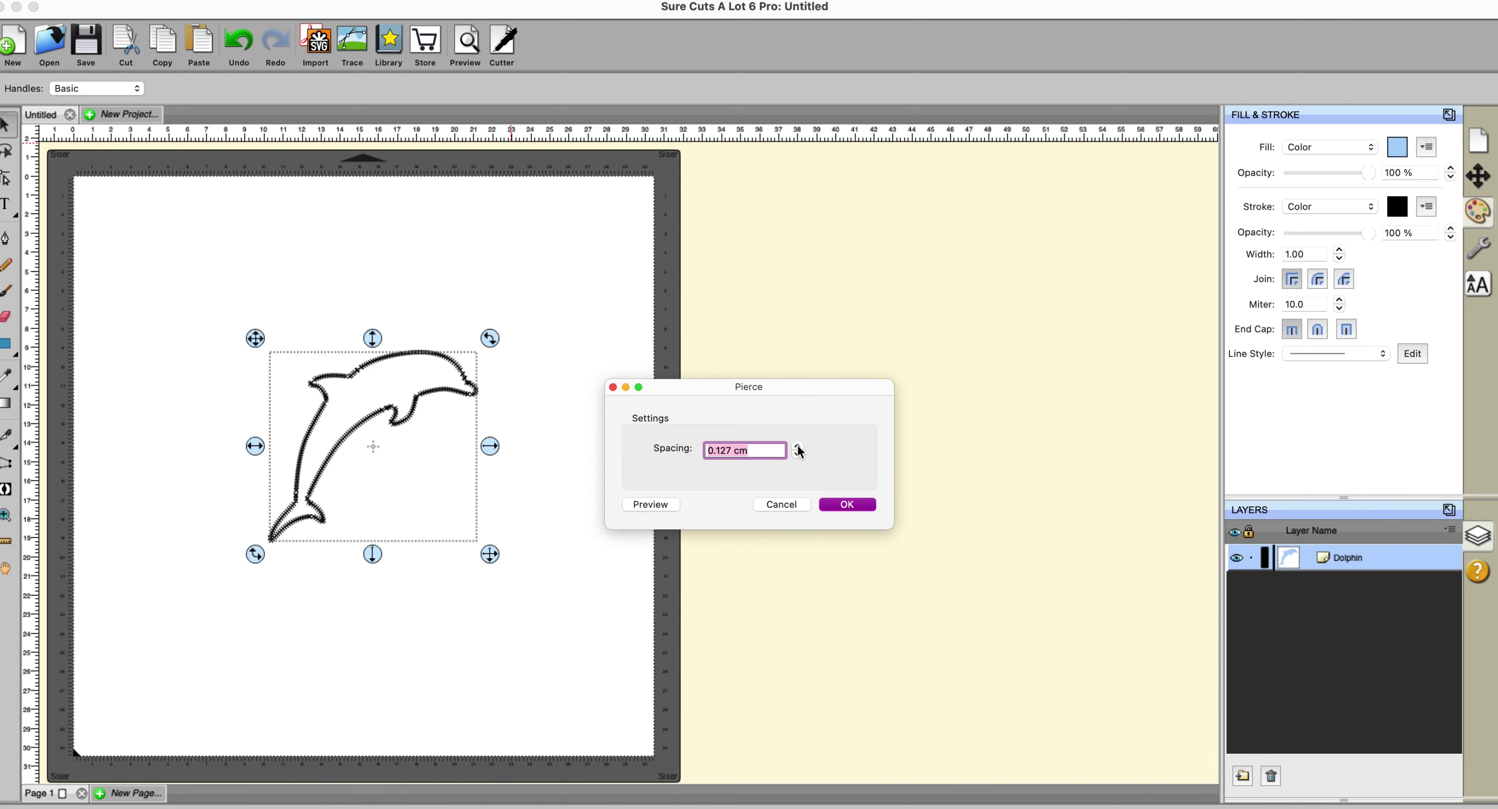
{"action": "left_click", "coordinate": [797, 448]}
{"action": "left_click", "coordinate": [797, 447]}
{"action": "left_click", "coordinate": [797, 447]}
{"action": "left_click", "coordinate": [657, 504]}
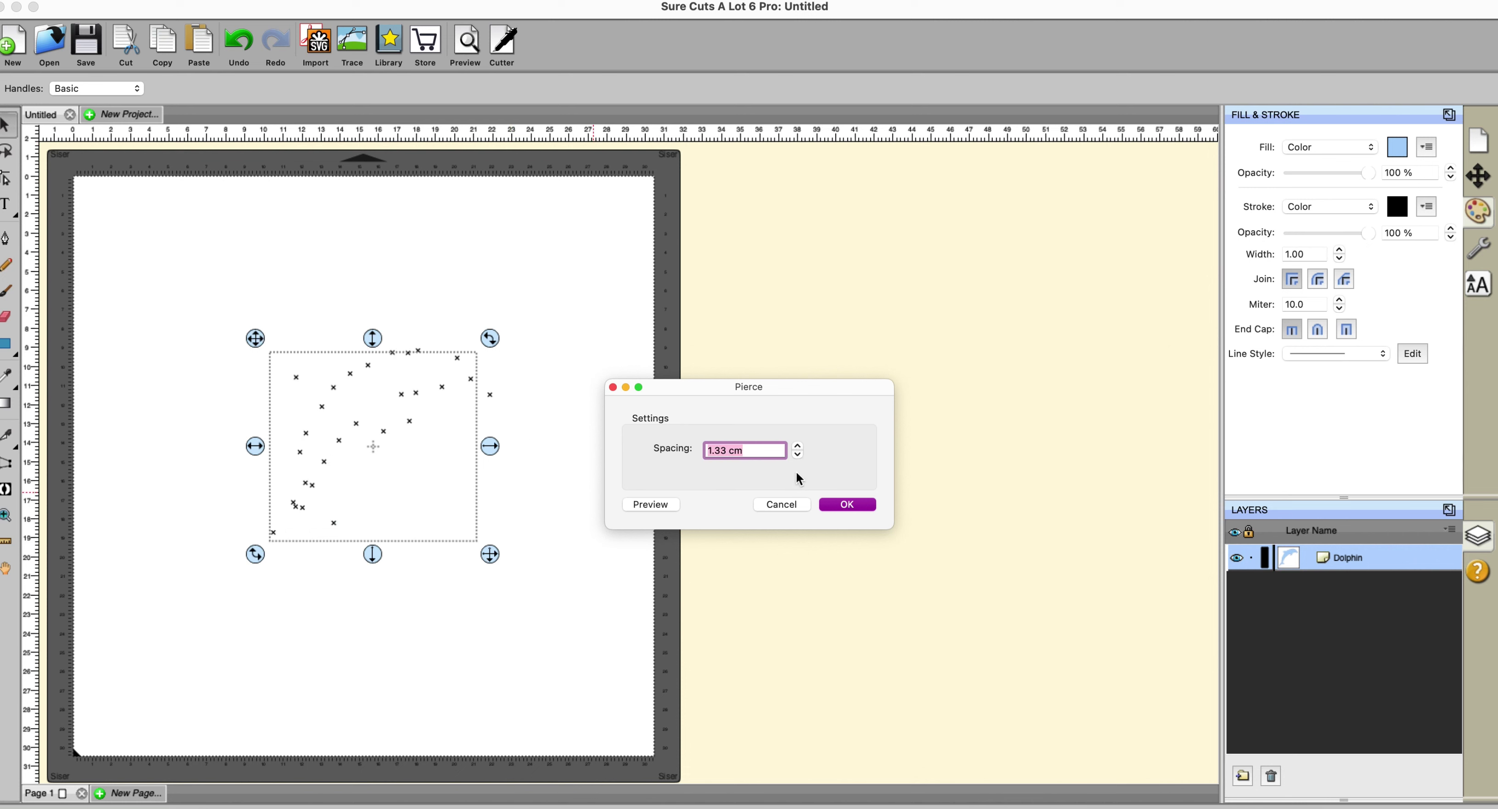
Lower the pierce spacing through 1.03 and 0.73 to 0.43 cm, previewing each.
{"action": "left_click", "coordinate": [798, 456]}
{"action": "left_click", "coordinate": [798, 456]}
{"action": "left_click", "coordinate": [798, 456]}
{"action": "left_click", "coordinate": [798, 456]}
{"action": "left_click", "coordinate": [663, 505]}
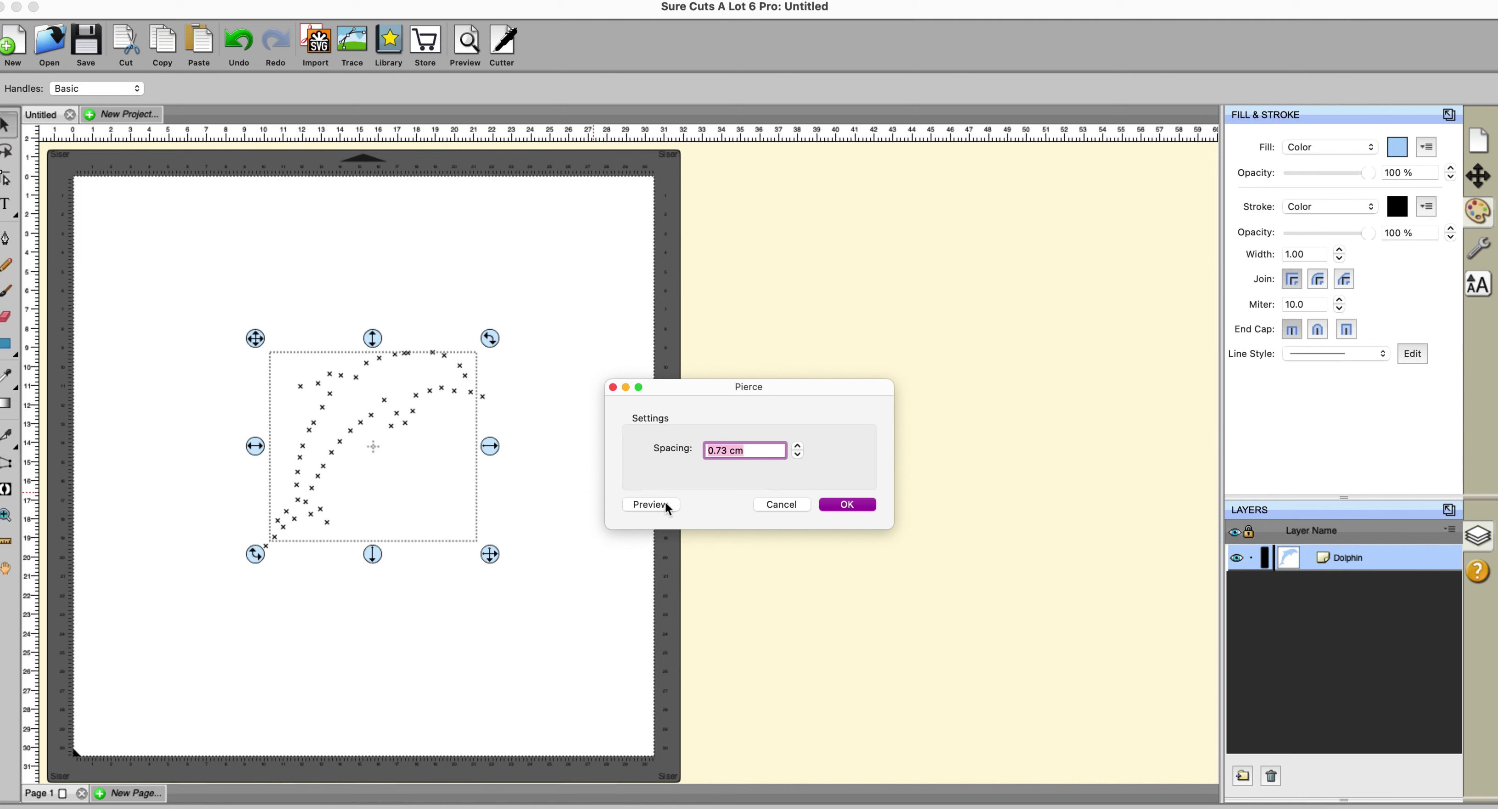
{"action": "left_click", "coordinate": [799, 456]}
{"action": "left_click", "coordinate": [798, 456]}
{"action": "left_click", "coordinate": [660, 505]}
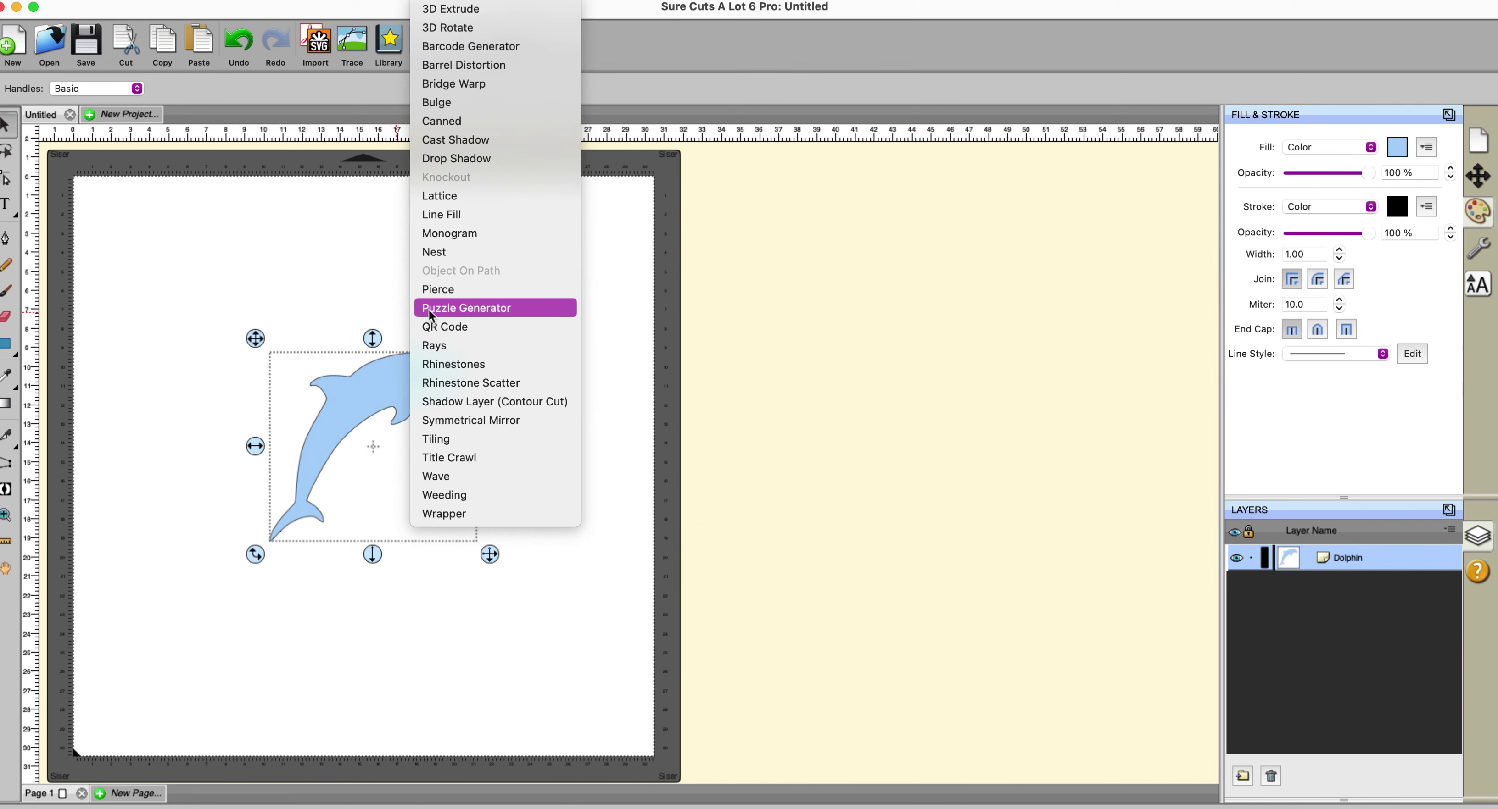
Set the Puzzle Generator to 9 columns and 9 rows, update the preview and confirm.
{"action": "left_click", "coordinate": [431, 309]}
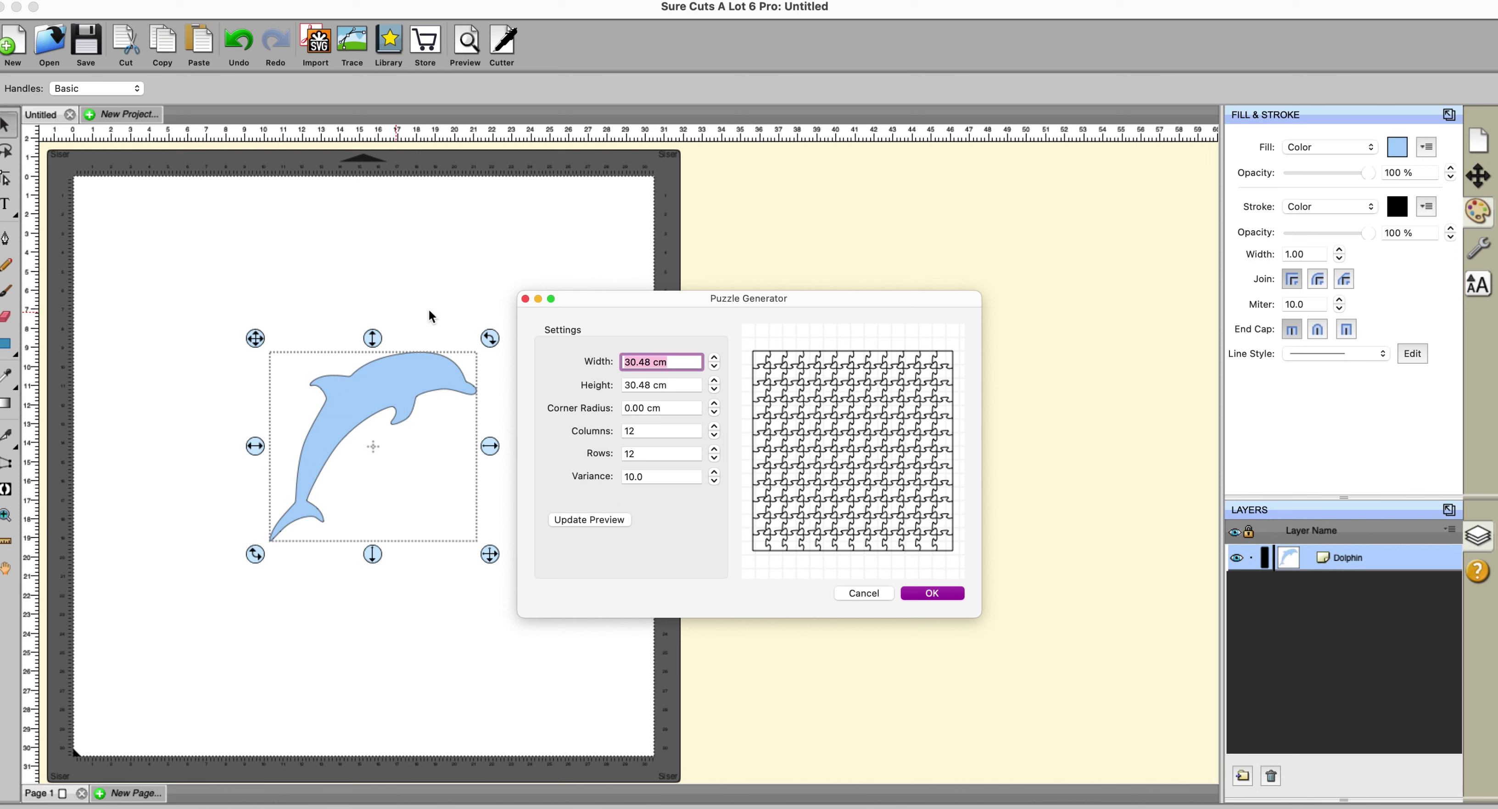
{"action": "left_click", "coordinate": [714, 436]}
{"action": "left_click", "coordinate": [715, 459]}
{"action": "left_click", "coordinate": [616, 524]}
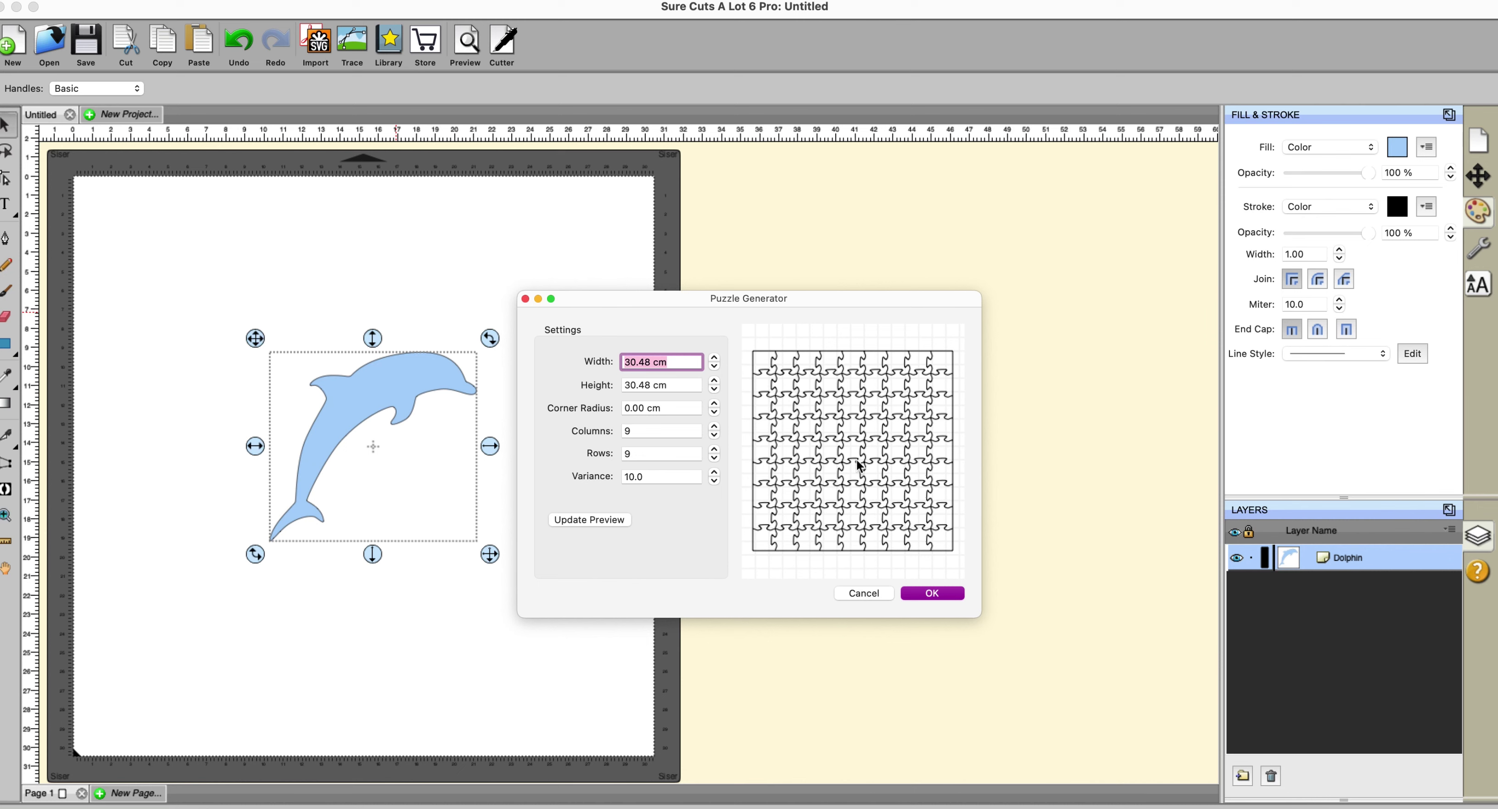
{"action": "left_click", "coordinate": [914, 594]}
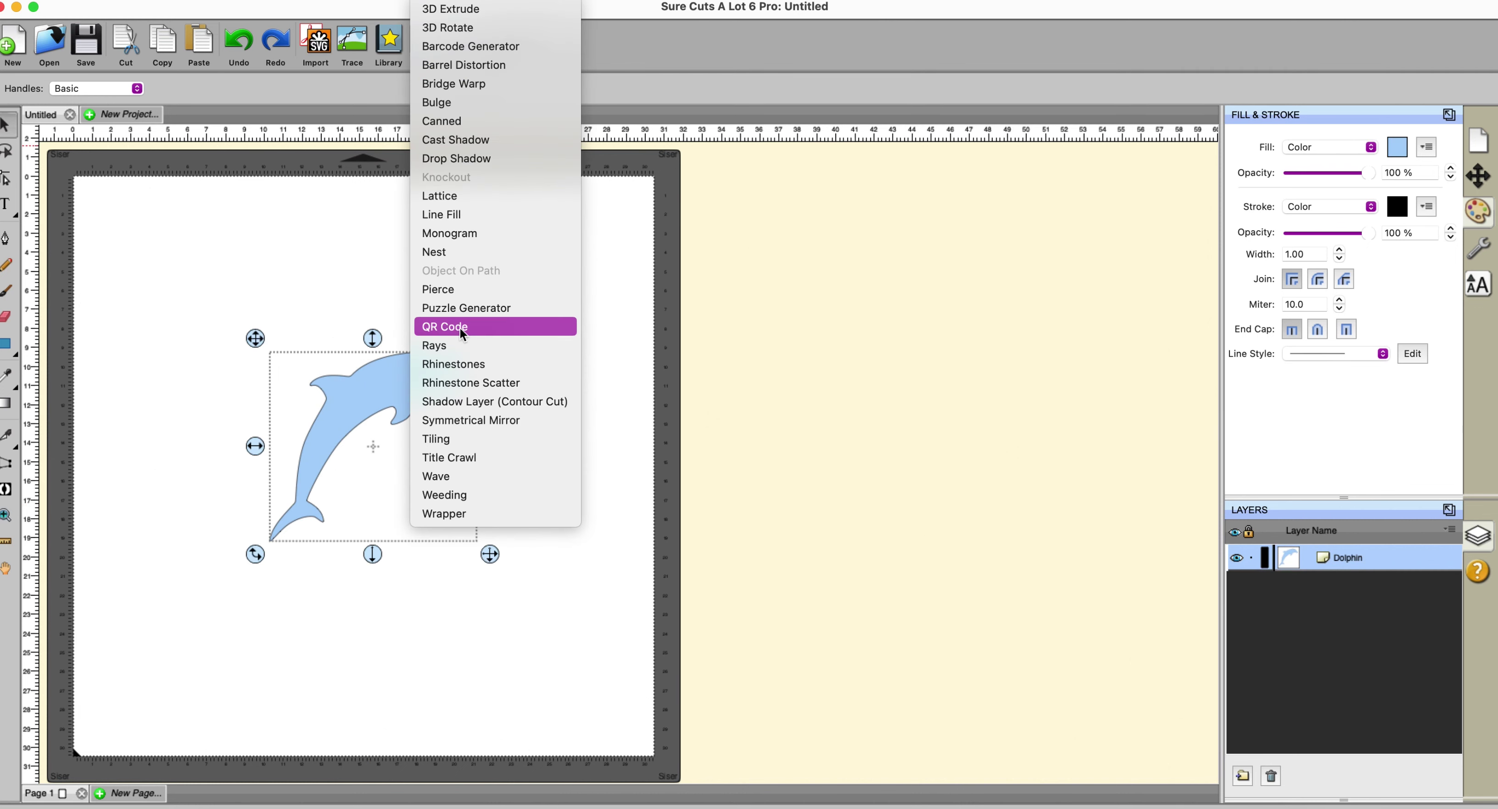
Open the QR Code dialog and leave its Data Type on URL at 2.540 × 2.540 cm.
{"action": "left_click", "coordinate": [460, 328]}
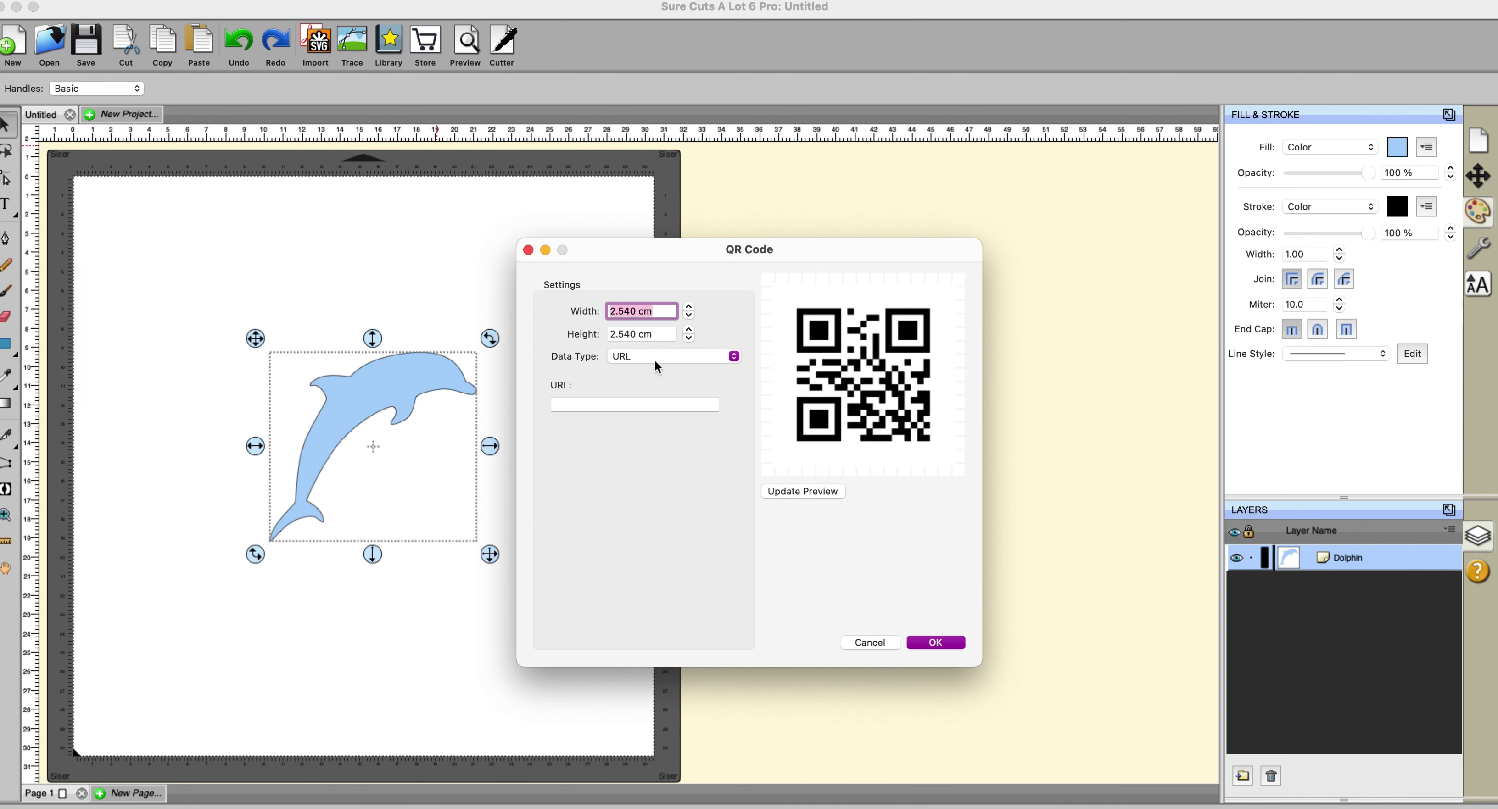
{"action": "left_click", "coordinate": [732, 357]}
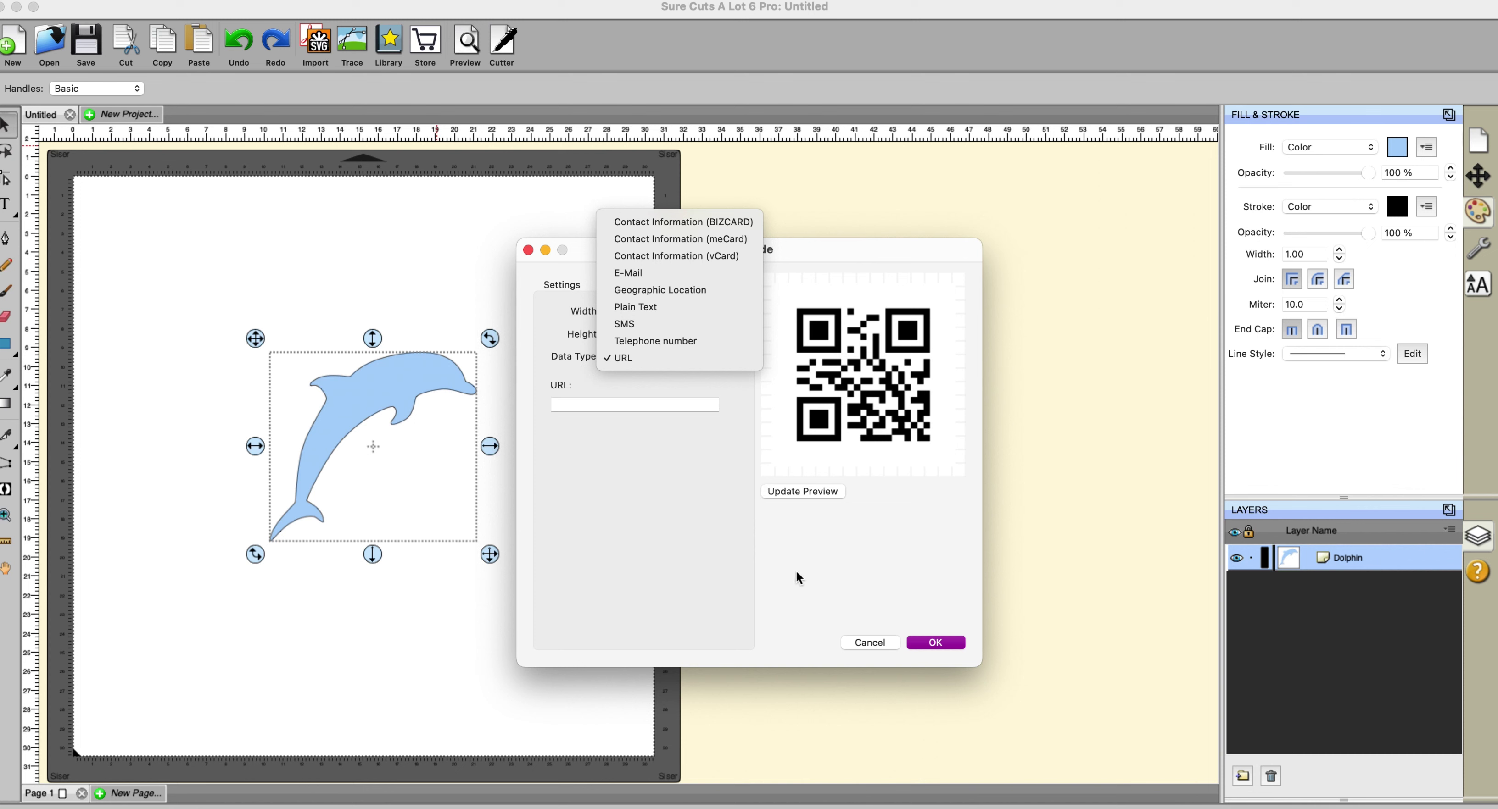
{"action": "left_click", "coordinate": [1019, 562]}
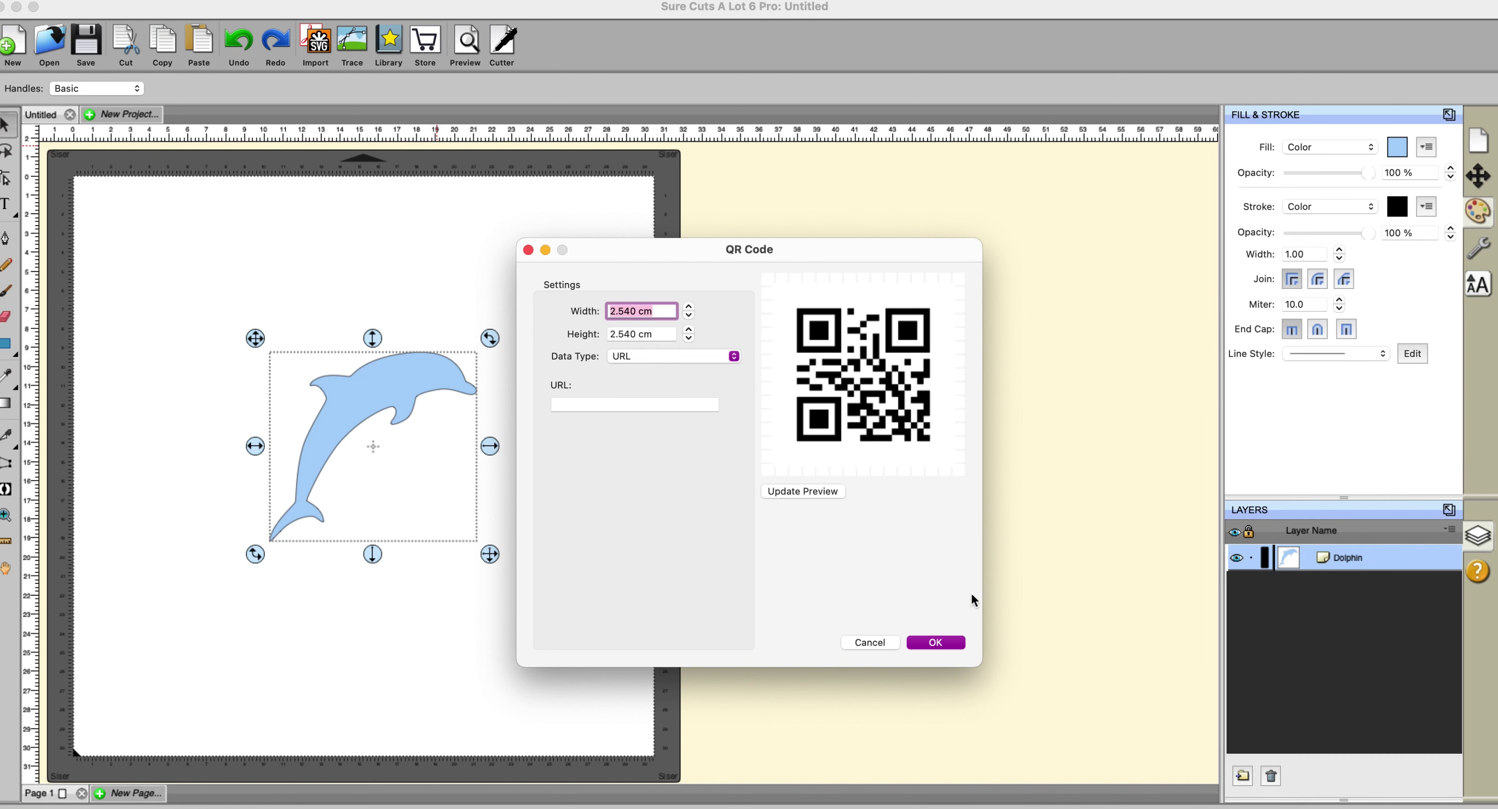
Close QR Code and preview Rays on the circle as stripes, rings and radial fills.
{"action": "left_click", "coordinate": [947, 643]}
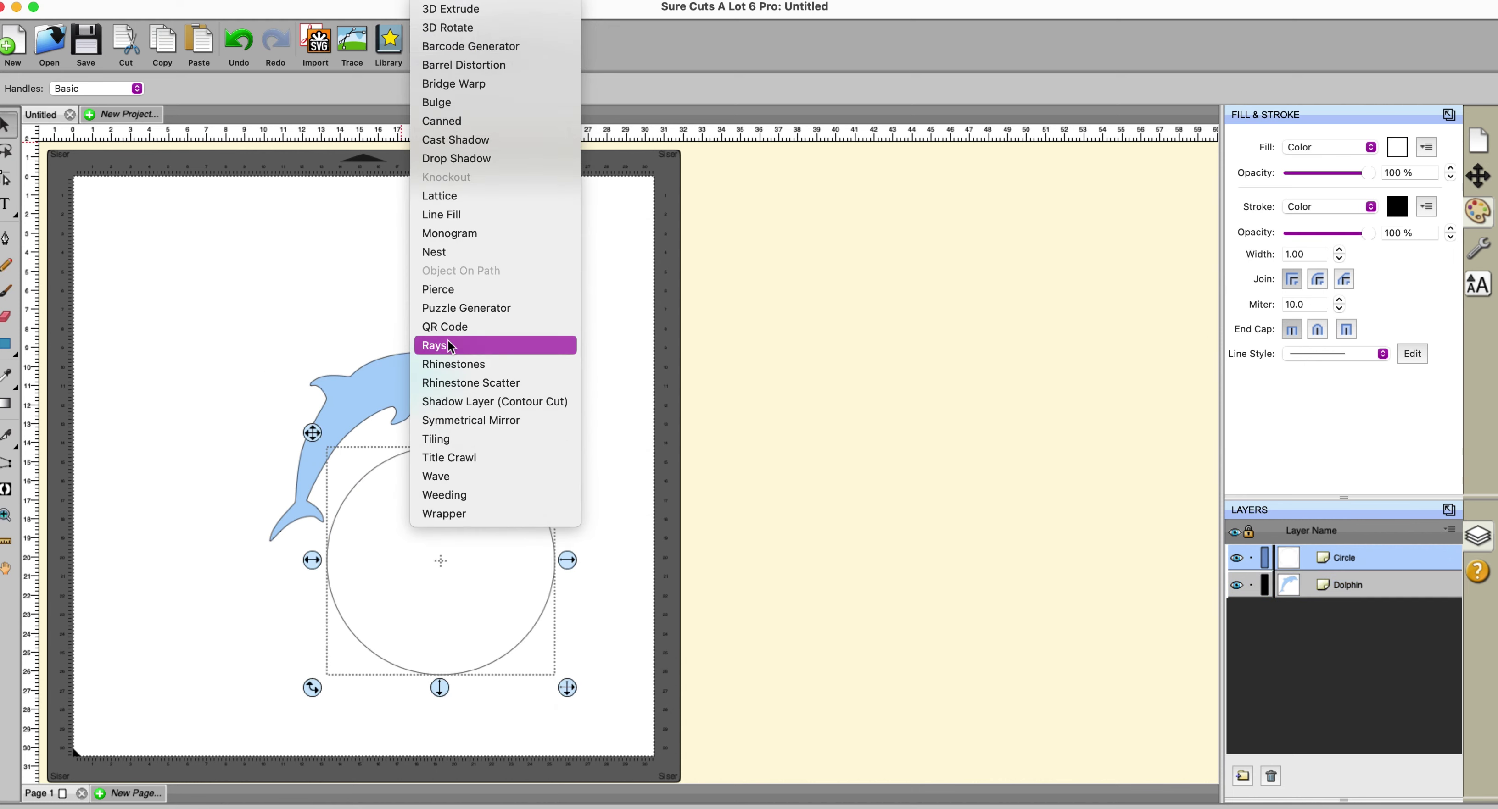
{"action": "left_click", "coordinate": [448, 341]}
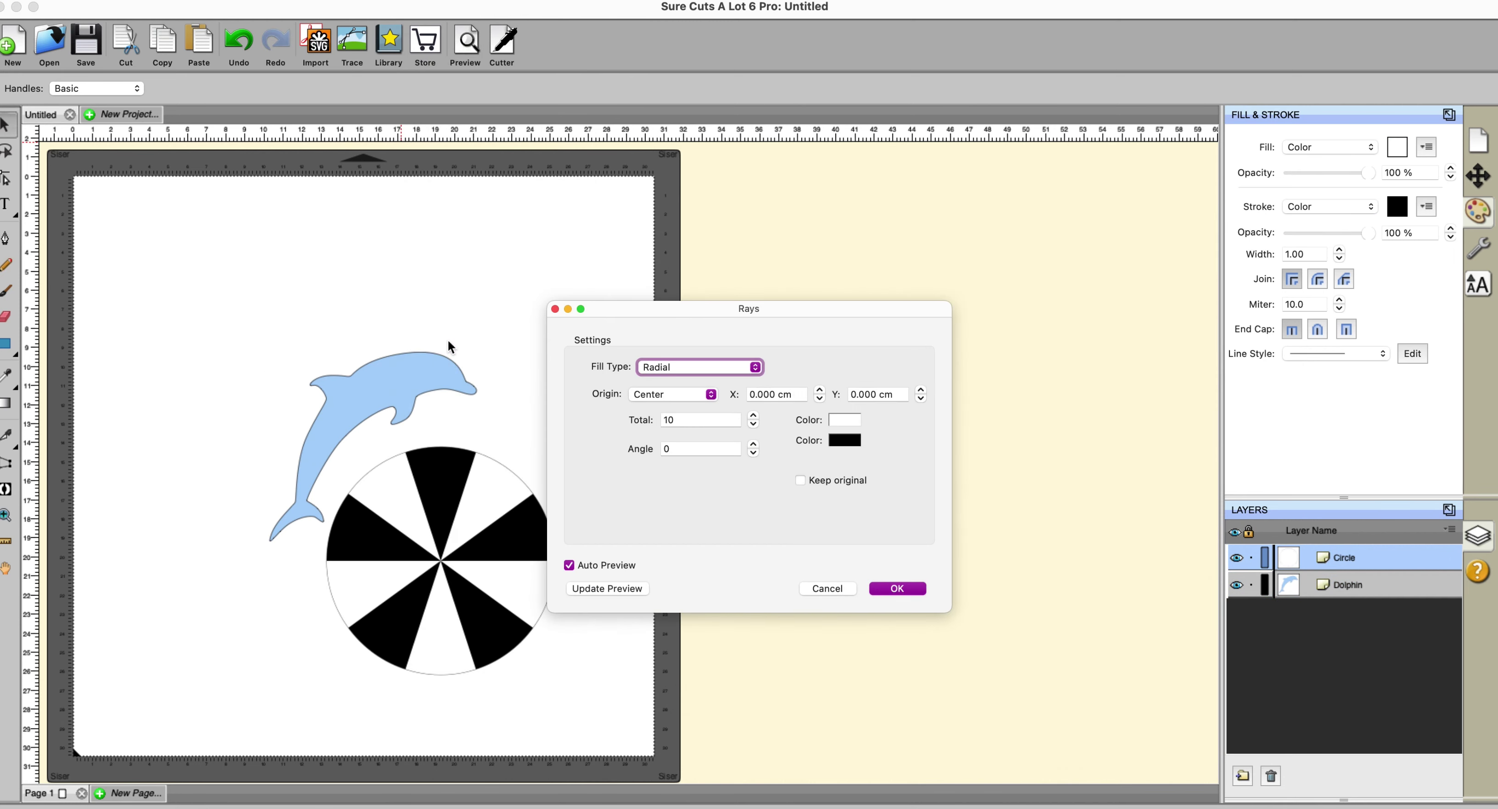
{"action": "left_click", "coordinate": [756, 368]}
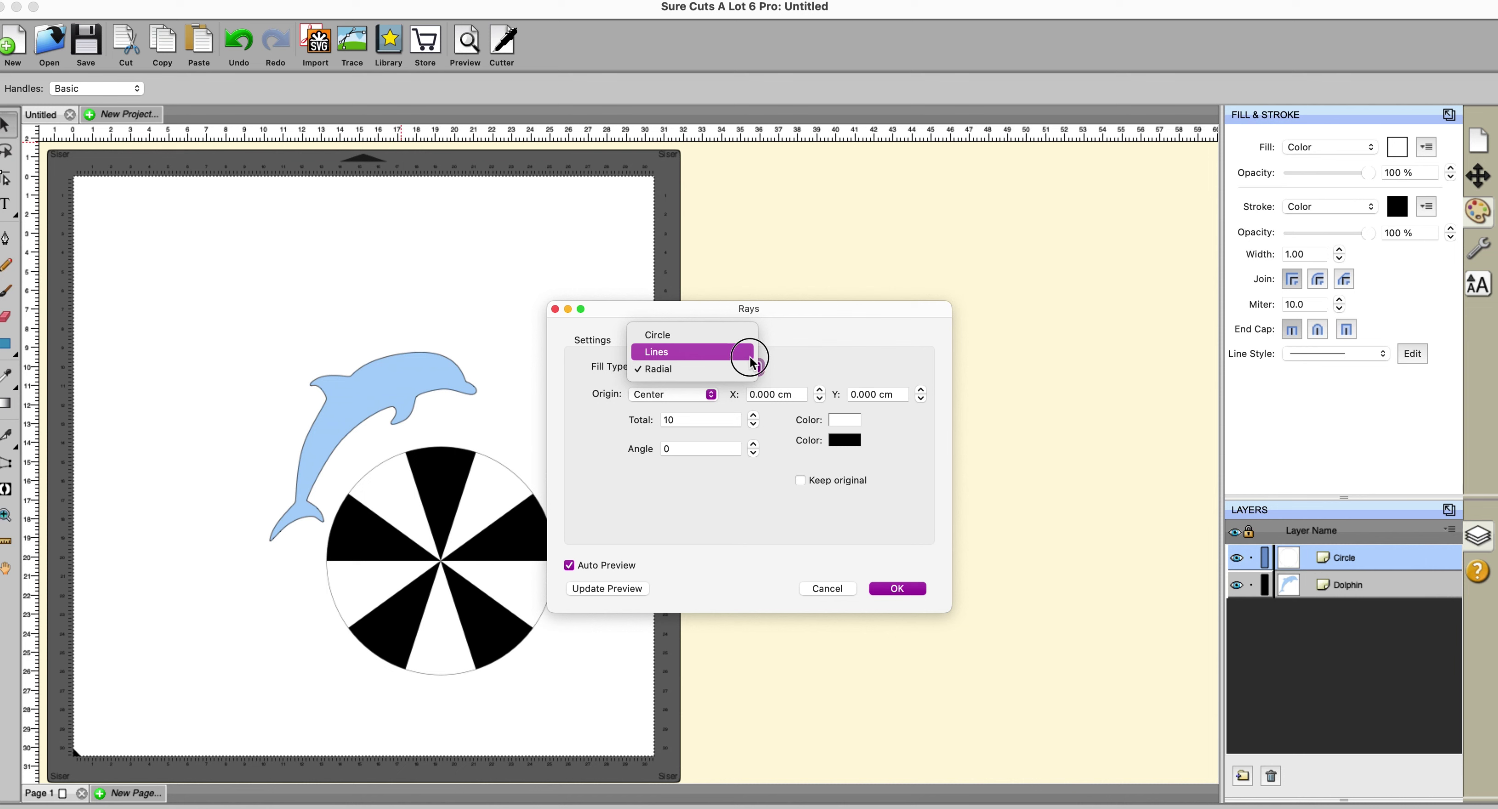
{"action": "left_click", "coordinate": [751, 353]}
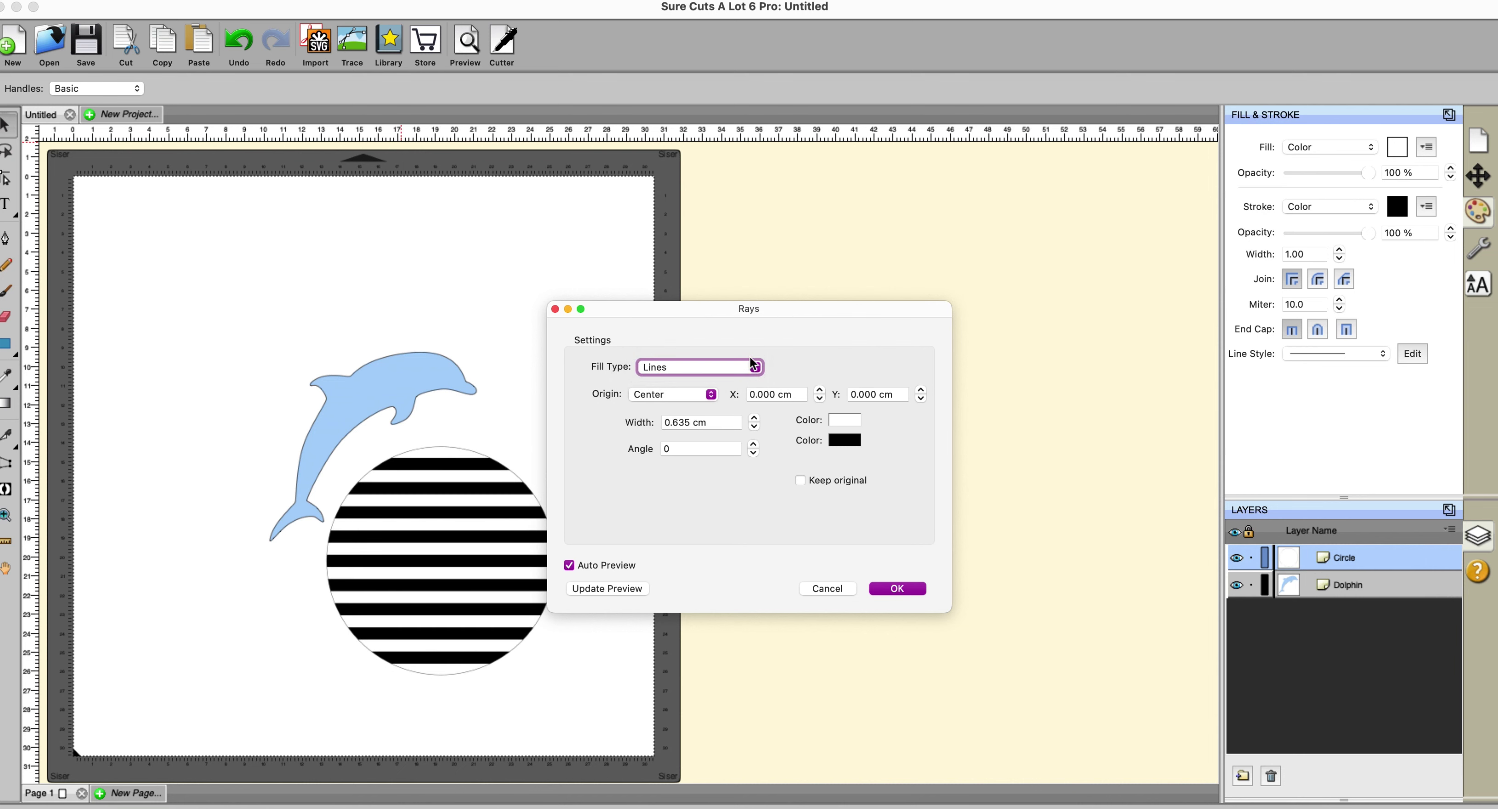
{"action": "left_click", "coordinate": [756, 366]}
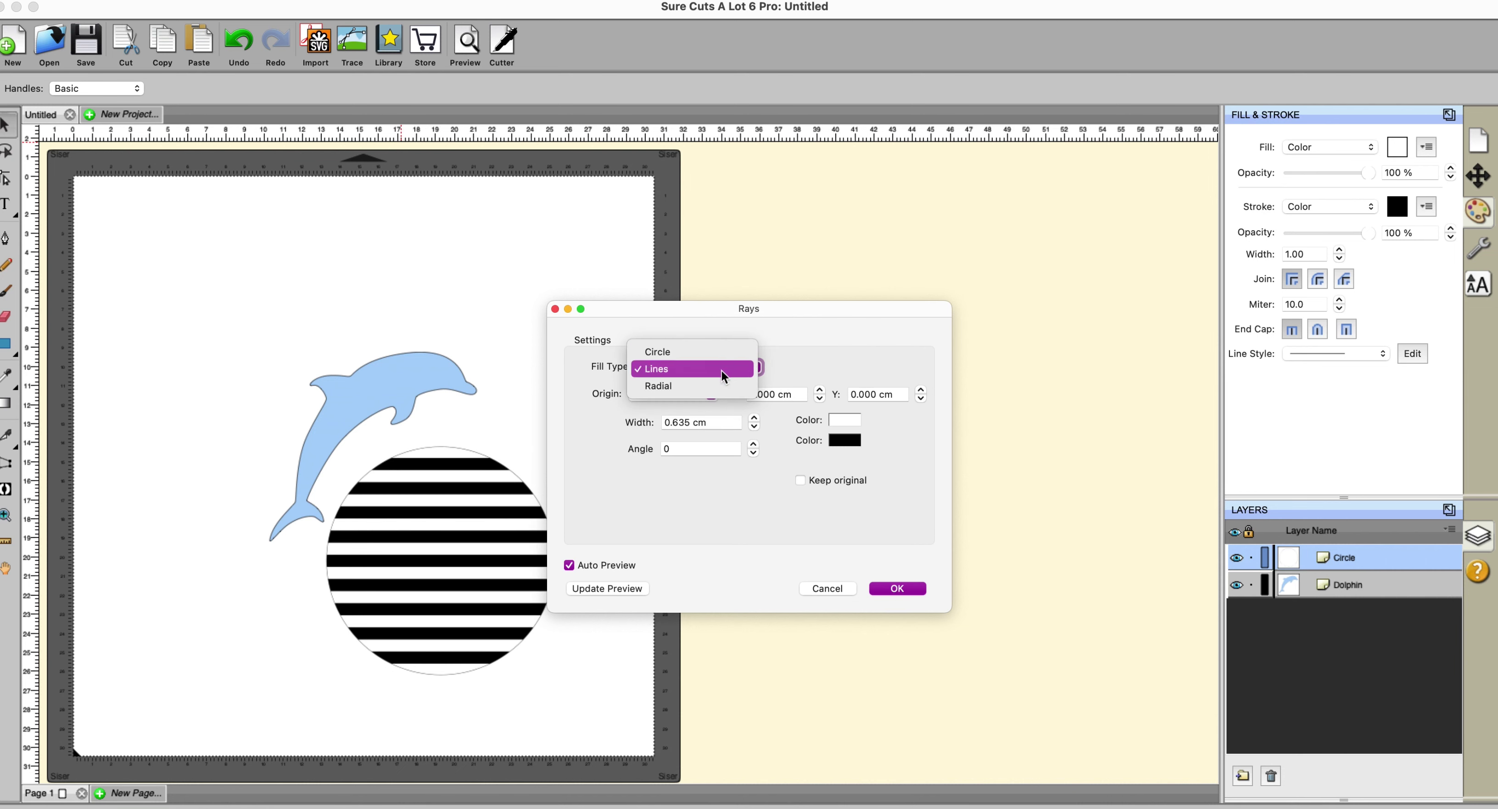
{"action": "left_click", "coordinate": [699, 389]}
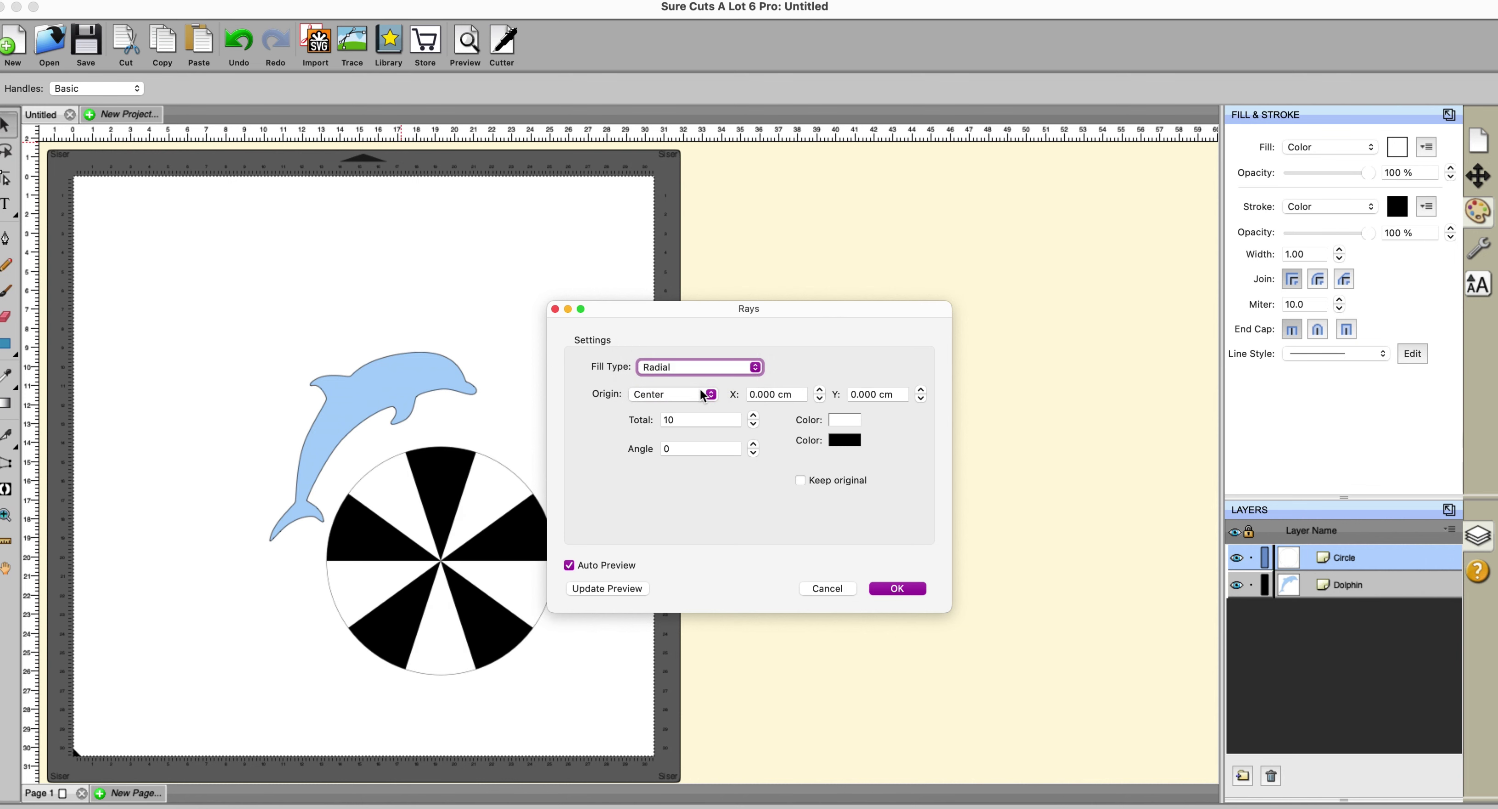
{"action": "left_click", "coordinate": [751, 371]}
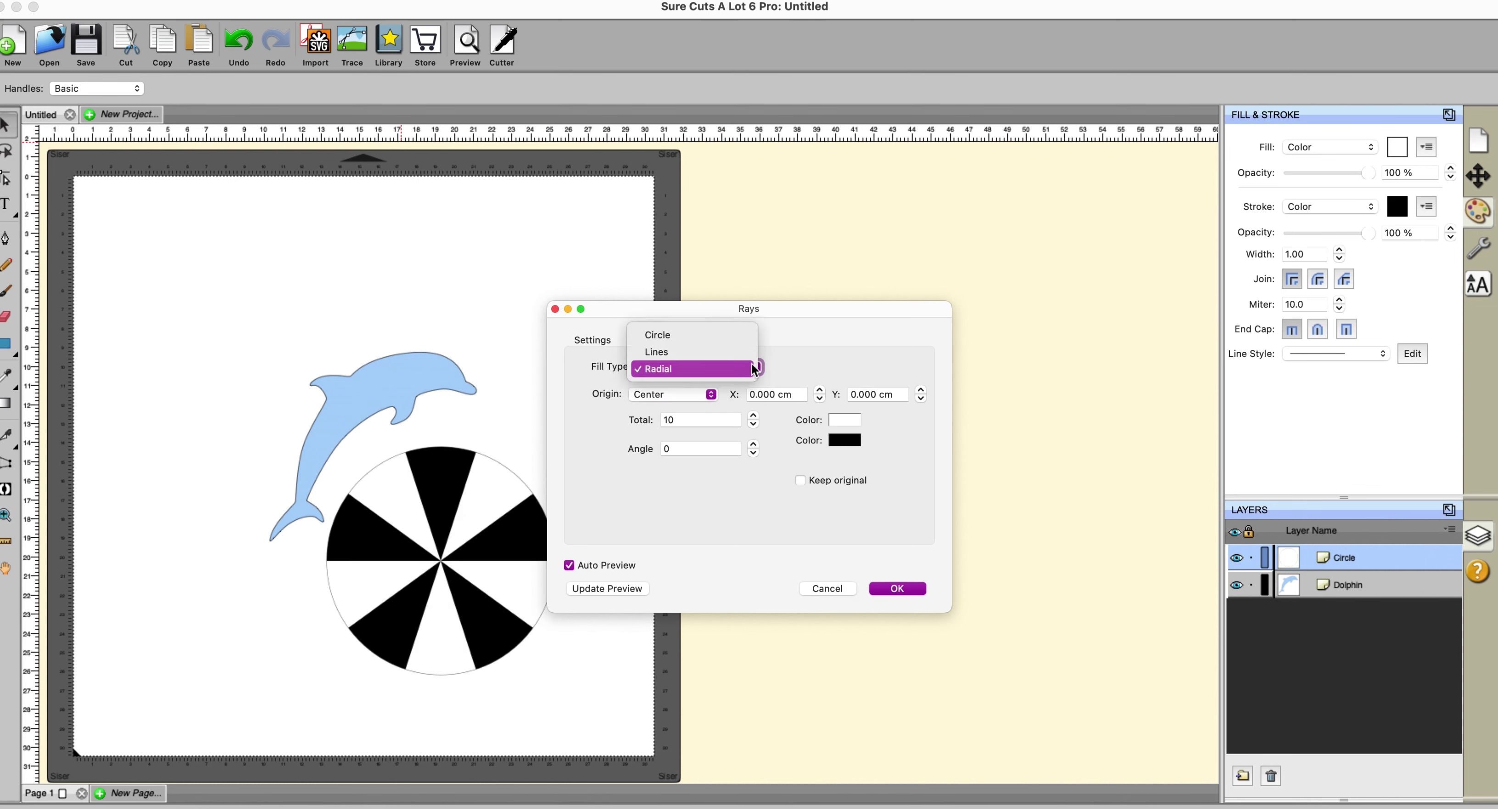
{"action": "left_click", "coordinate": [725, 336]}
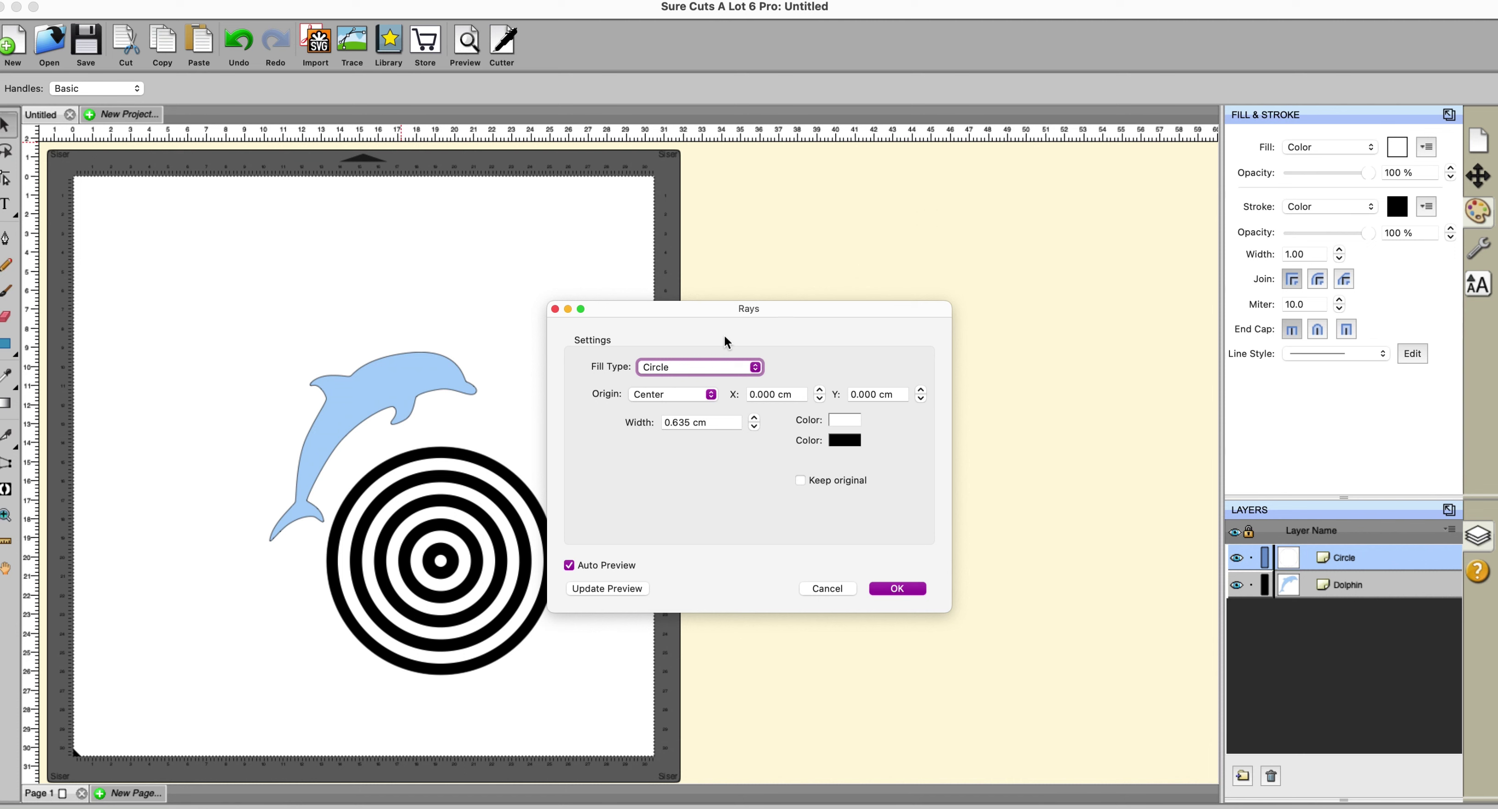
{"action": "left_click", "coordinate": [755, 367]}
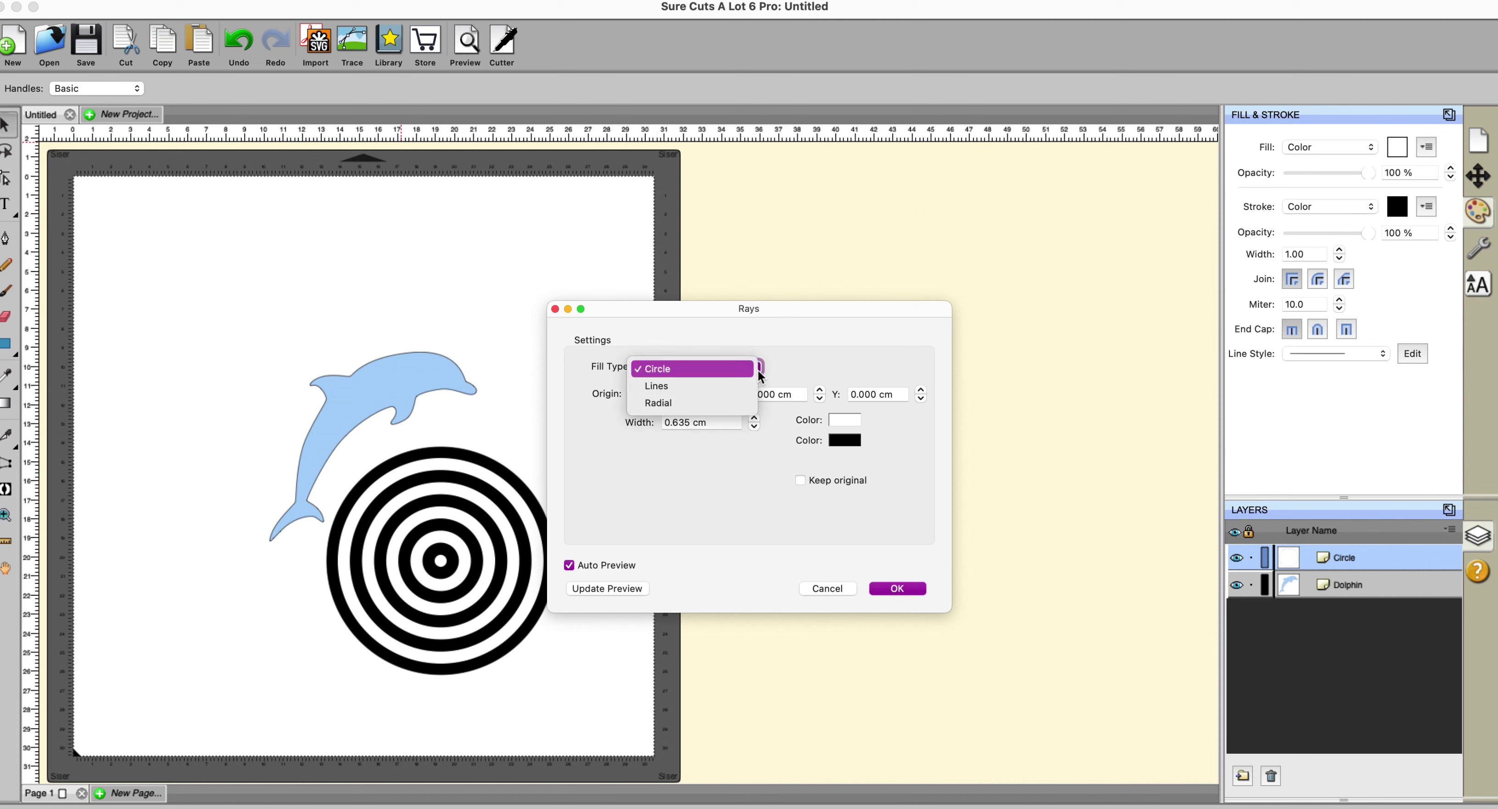
{"action": "left_click", "coordinate": [715, 402]}
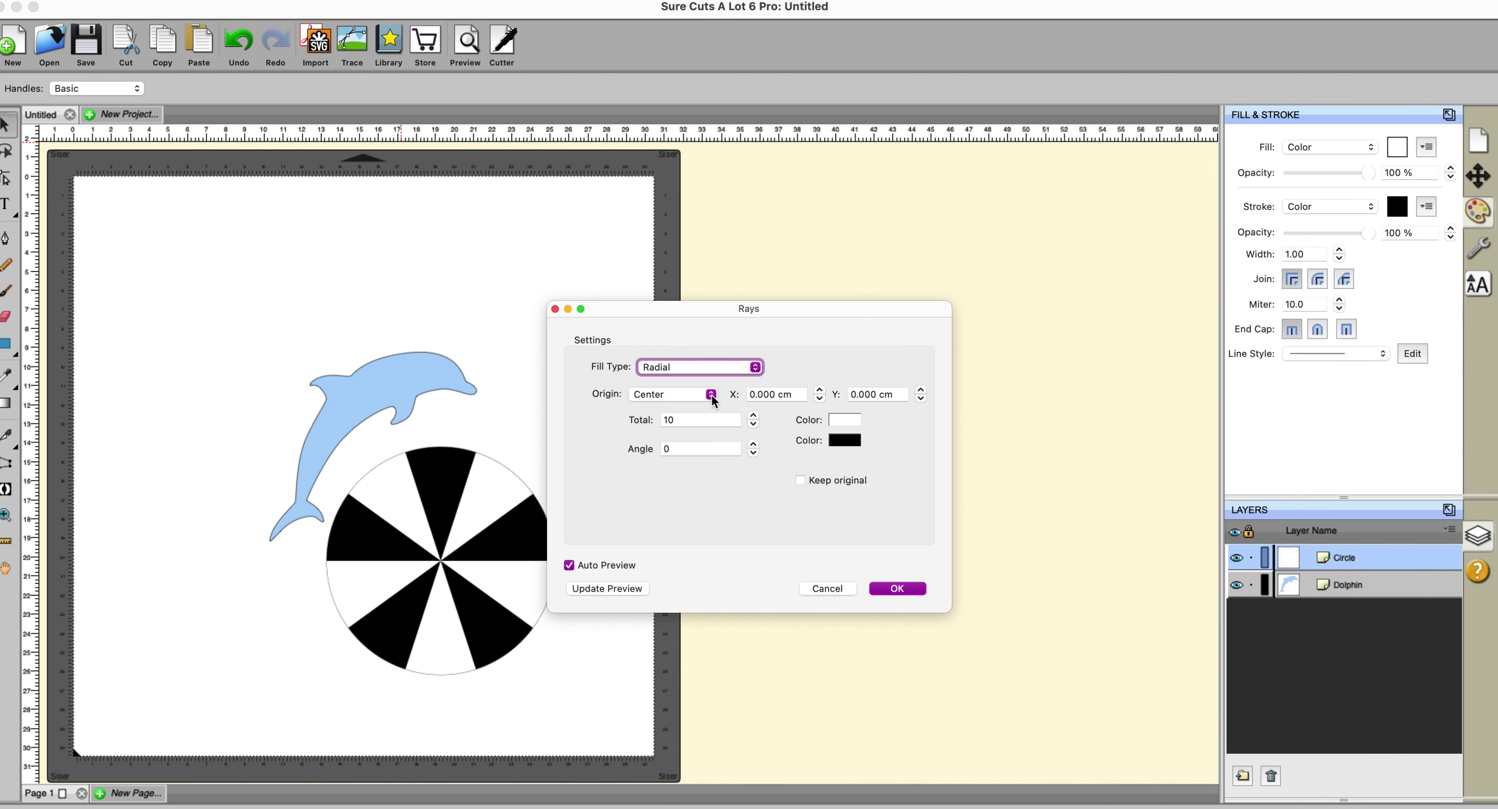
Move the ray origin to the top left, then back to the centre.
{"action": "left_click", "coordinate": [712, 396]}
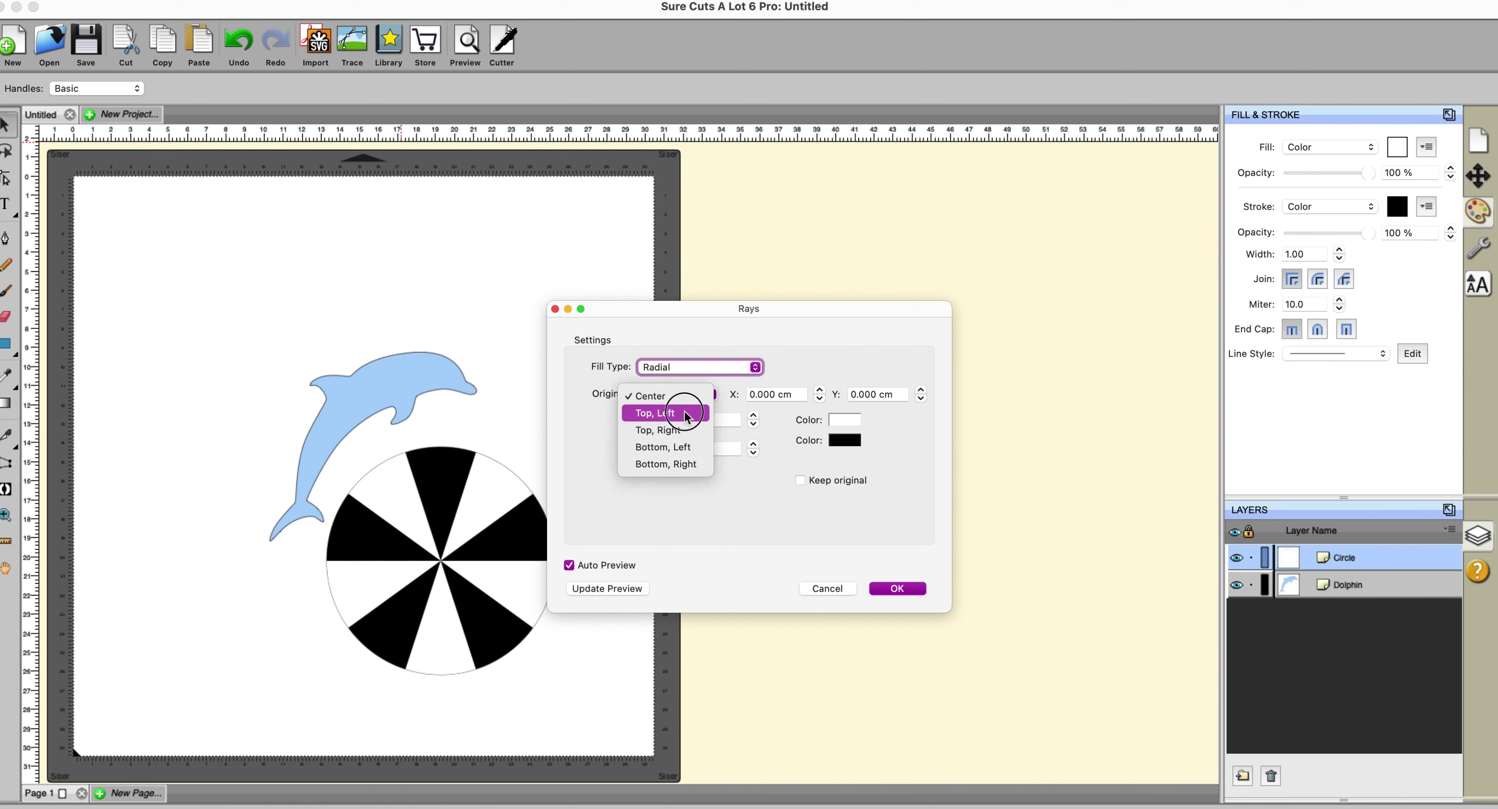
{"action": "left_click", "coordinate": [685, 412]}
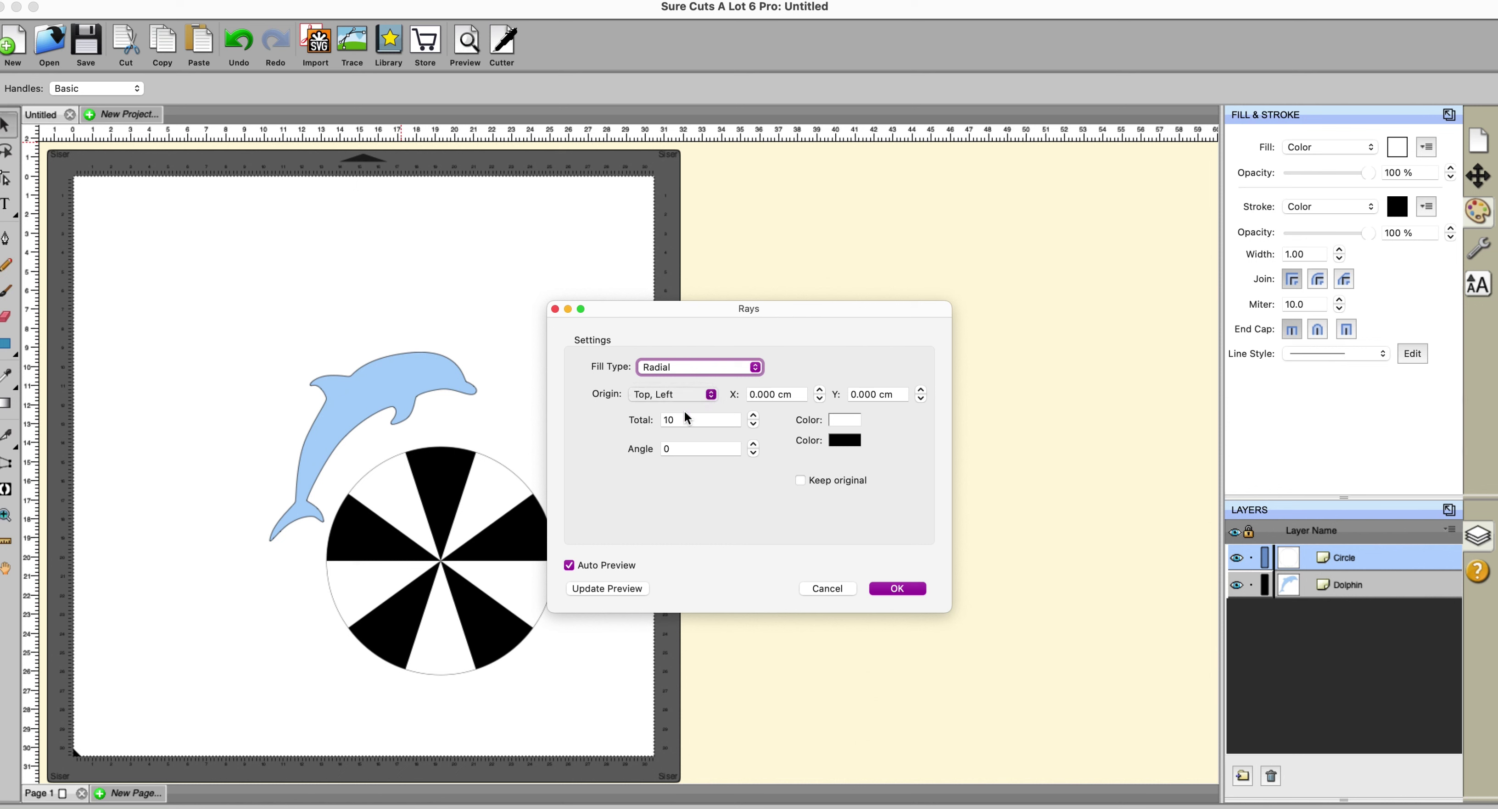
{"action": "left_click", "coordinate": [713, 399]}
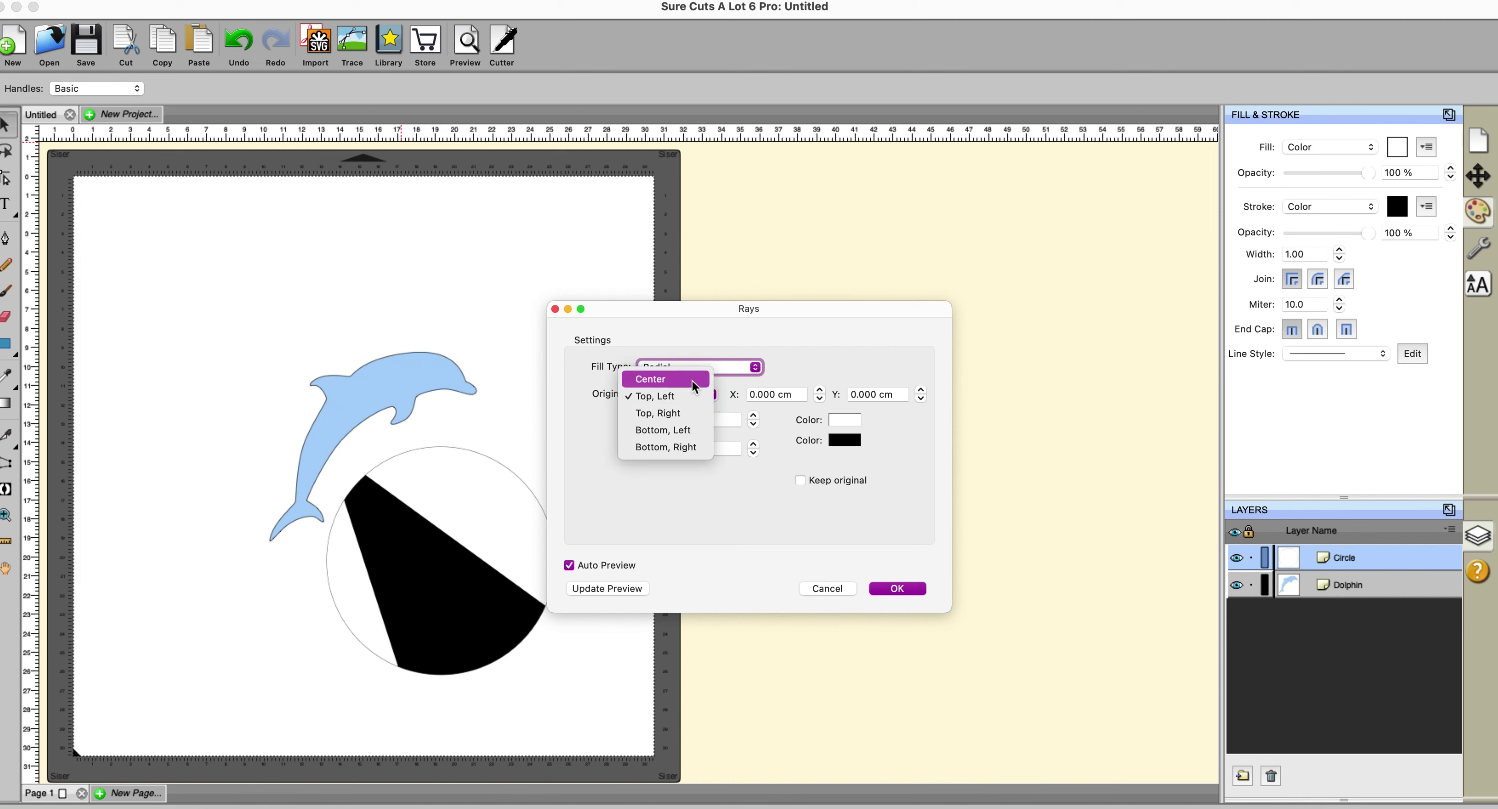
{"action": "left_click", "coordinate": [694, 386]}
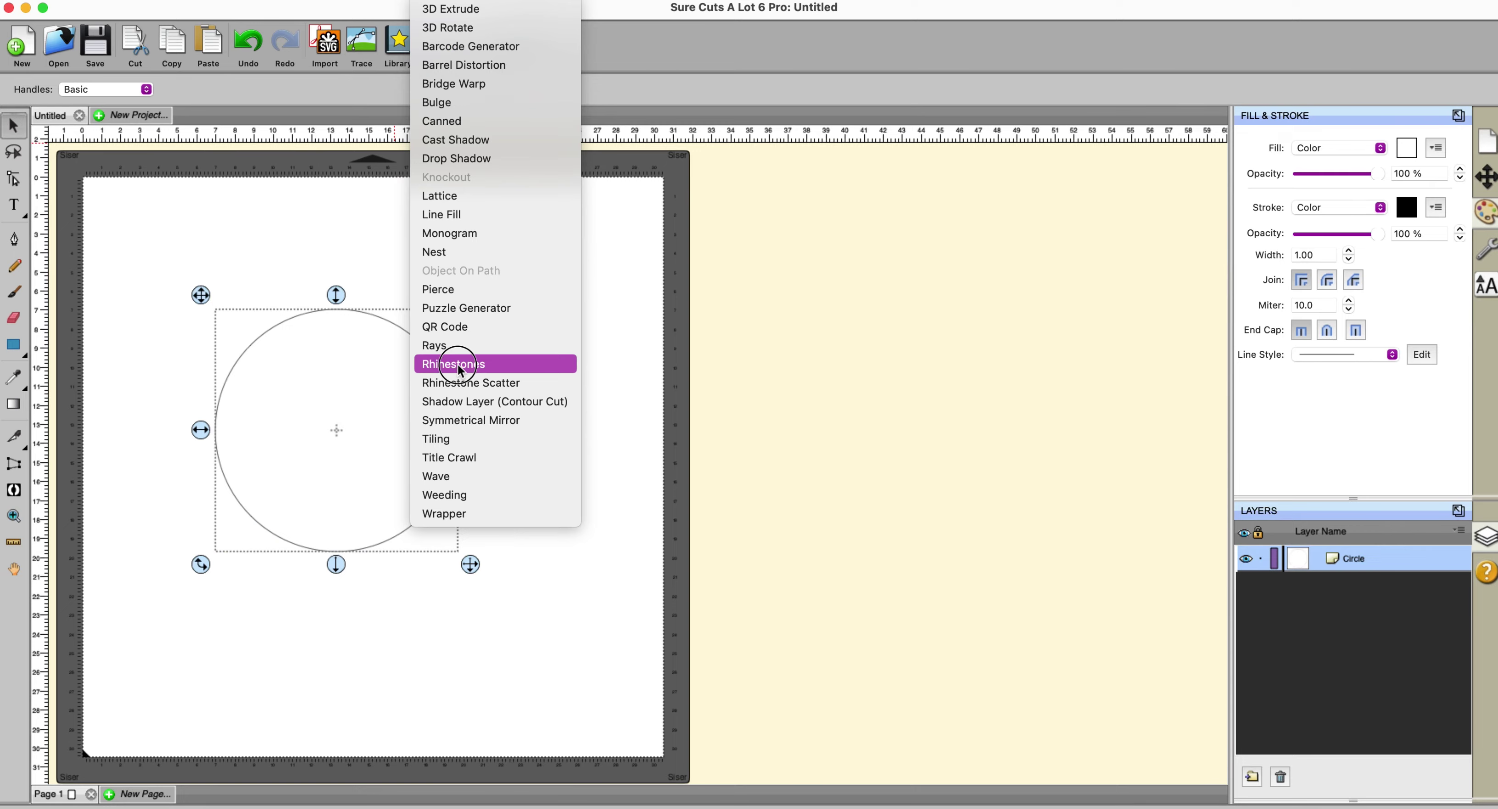
Preview a Rhinestones fill inside the circle with outline stones turned off.
{"action": "left_click", "coordinate": [458, 365]}
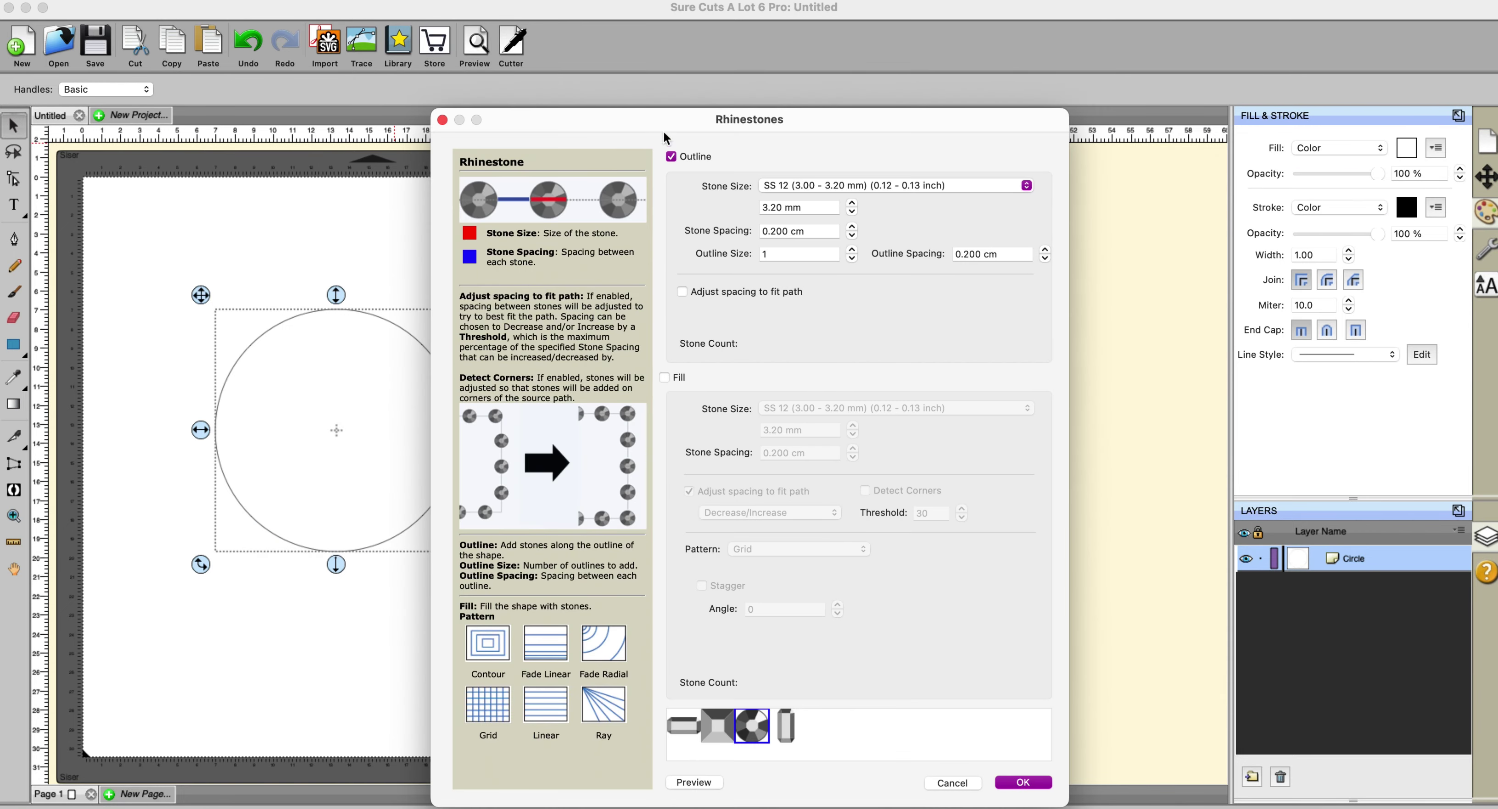
{"action": "left_click_drag", "start_coordinate": [664, 122], "coordinate": [816, 65]}
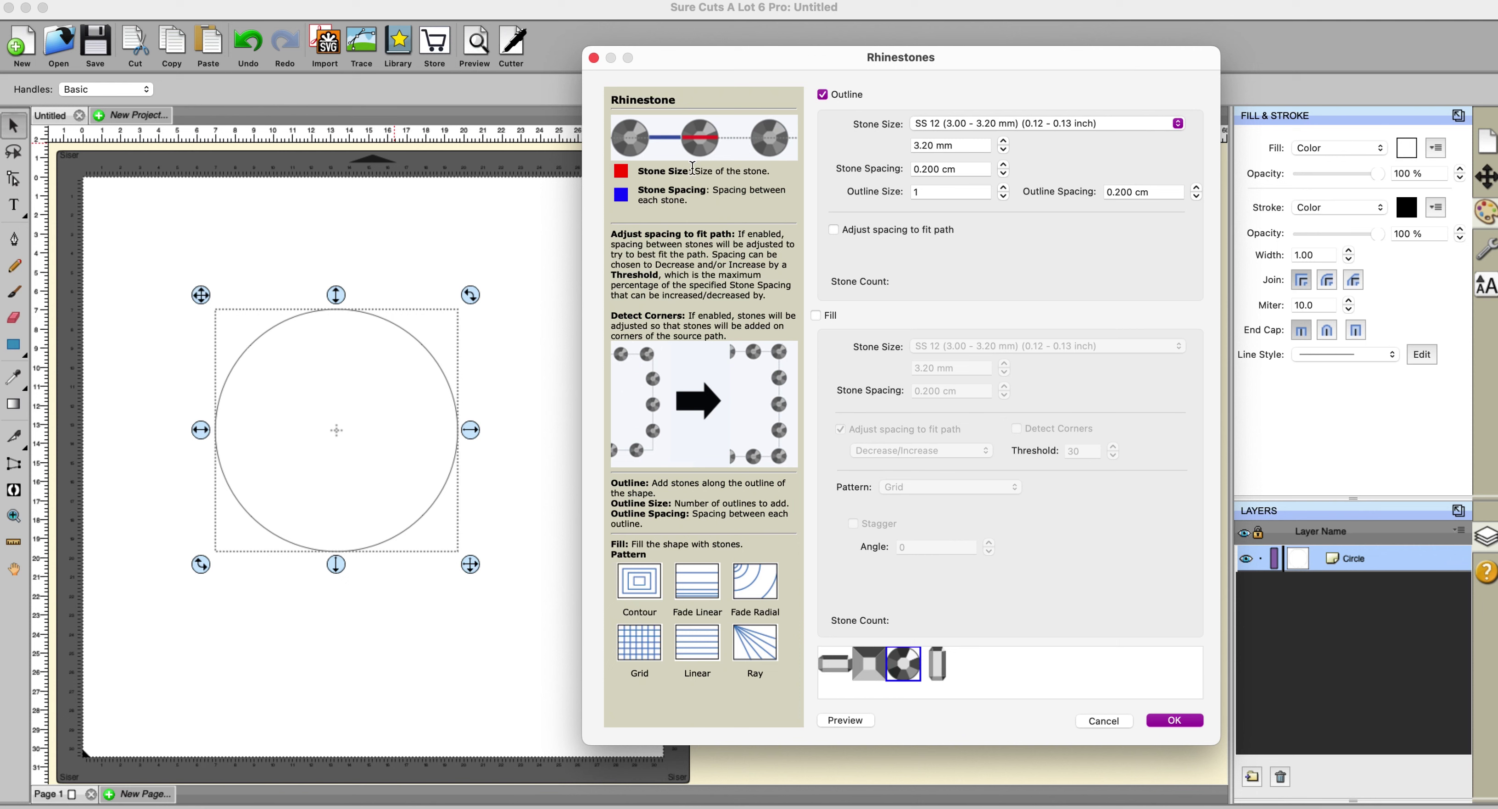
{"action": "left_click", "coordinate": [817, 316]}
{"action": "left_click", "coordinate": [823, 95]}
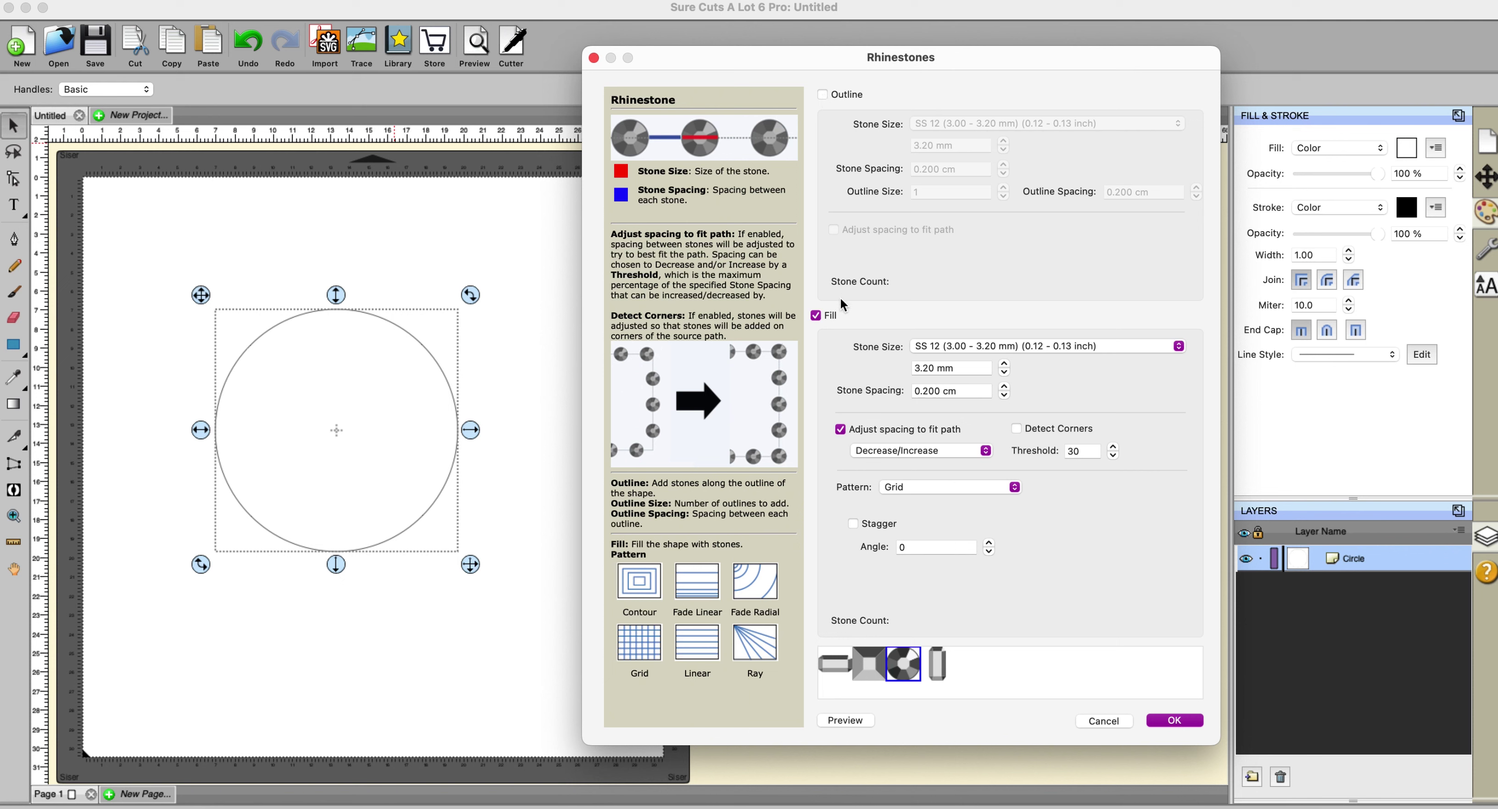
{"action": "left_click", "coordinate": [849, 720]}
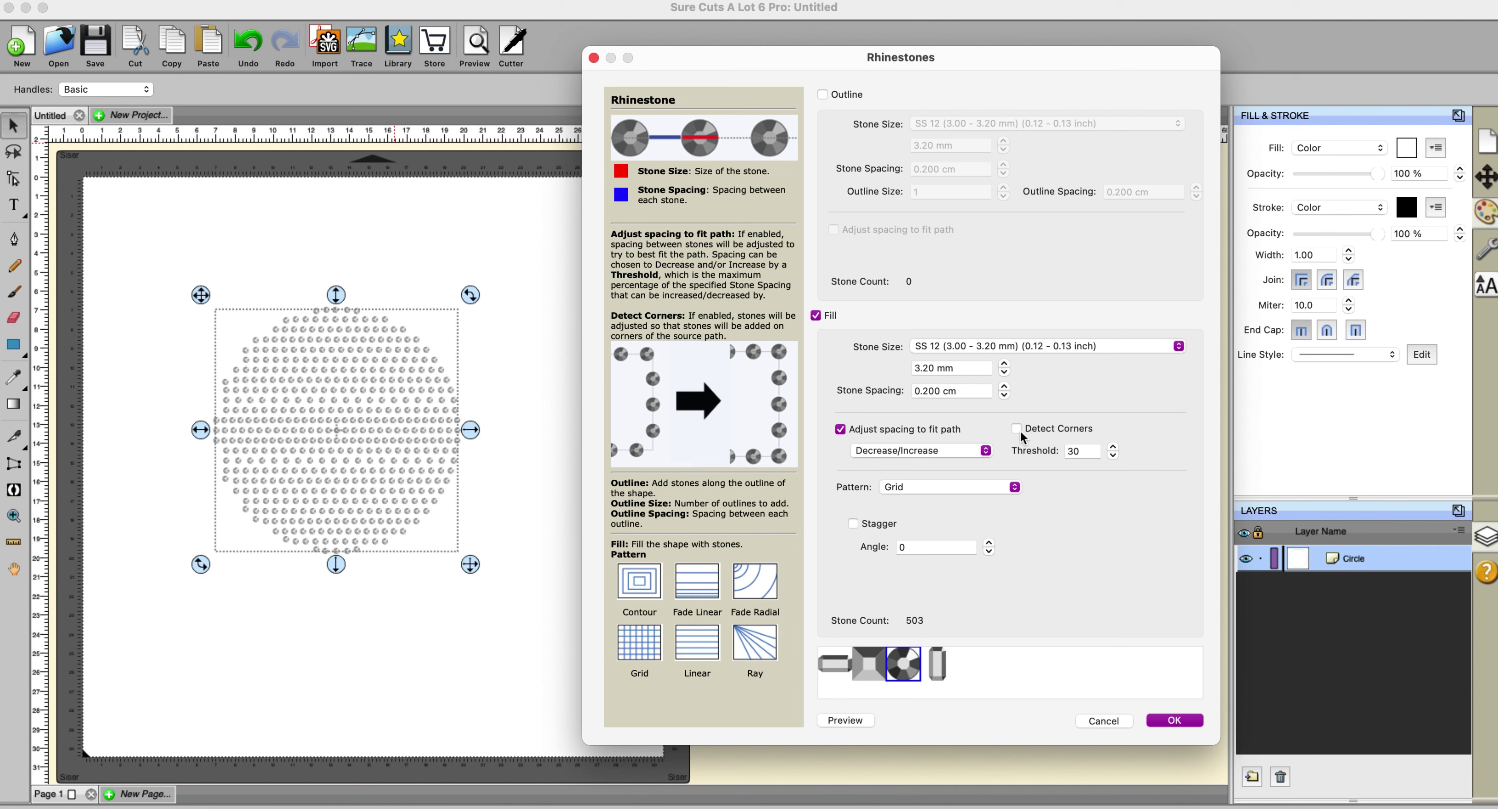
Stagger the fill rows, raise the angle to 30, and regenerate the 517-stone preview.
{"action": "left_click", "coordinate": [859, 525]}
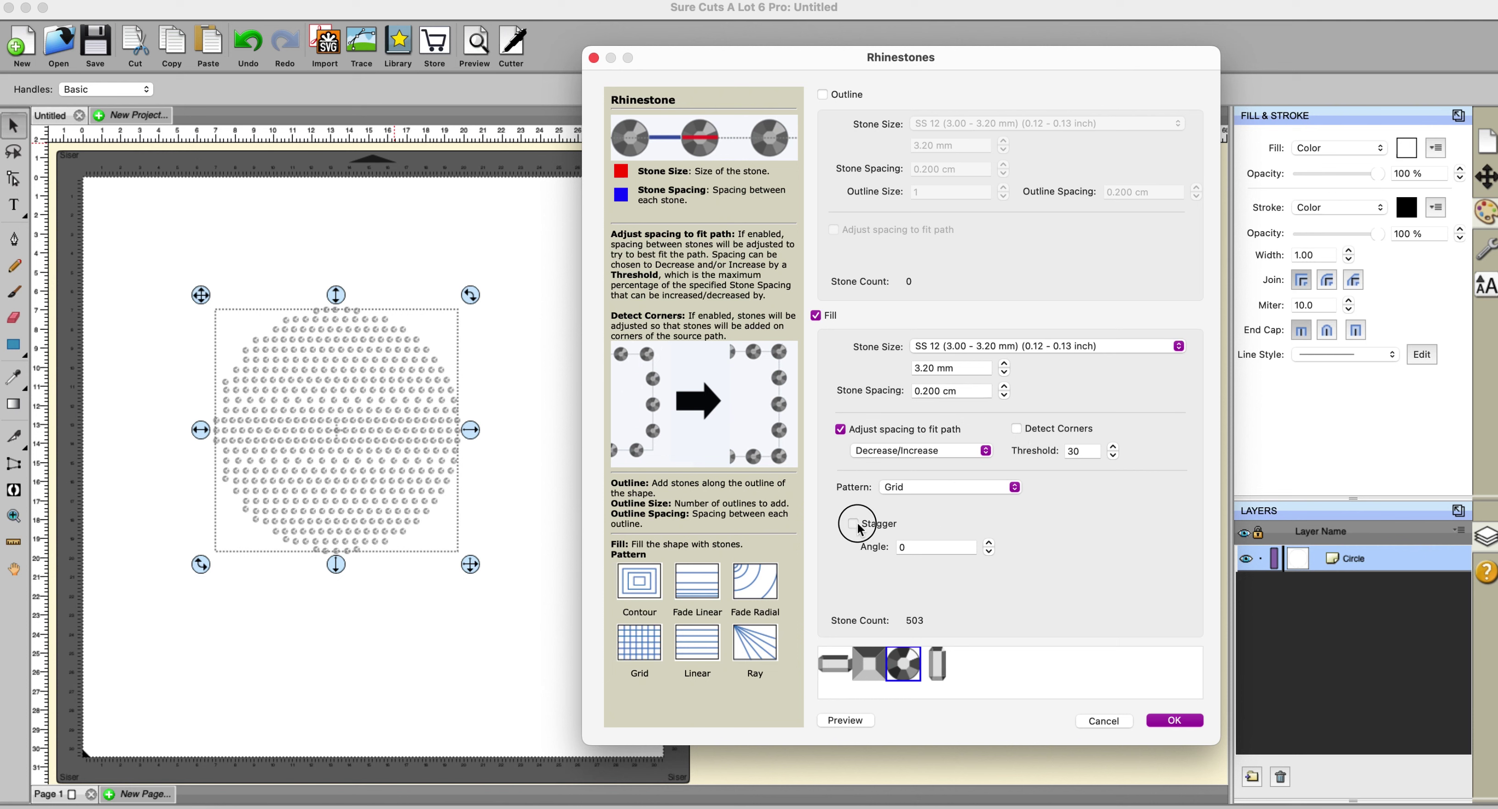
{"action": "left_click", "coordinate": [988, 542]}
{"action": "left_click", "coordinate": [988, 543]}
{"action": "left_click", "coordinate": [988, 542]}
{"action": "left_click", "coordinate": [851, 721]}
{"action": "left_click", "coordinate": [850, 720]}
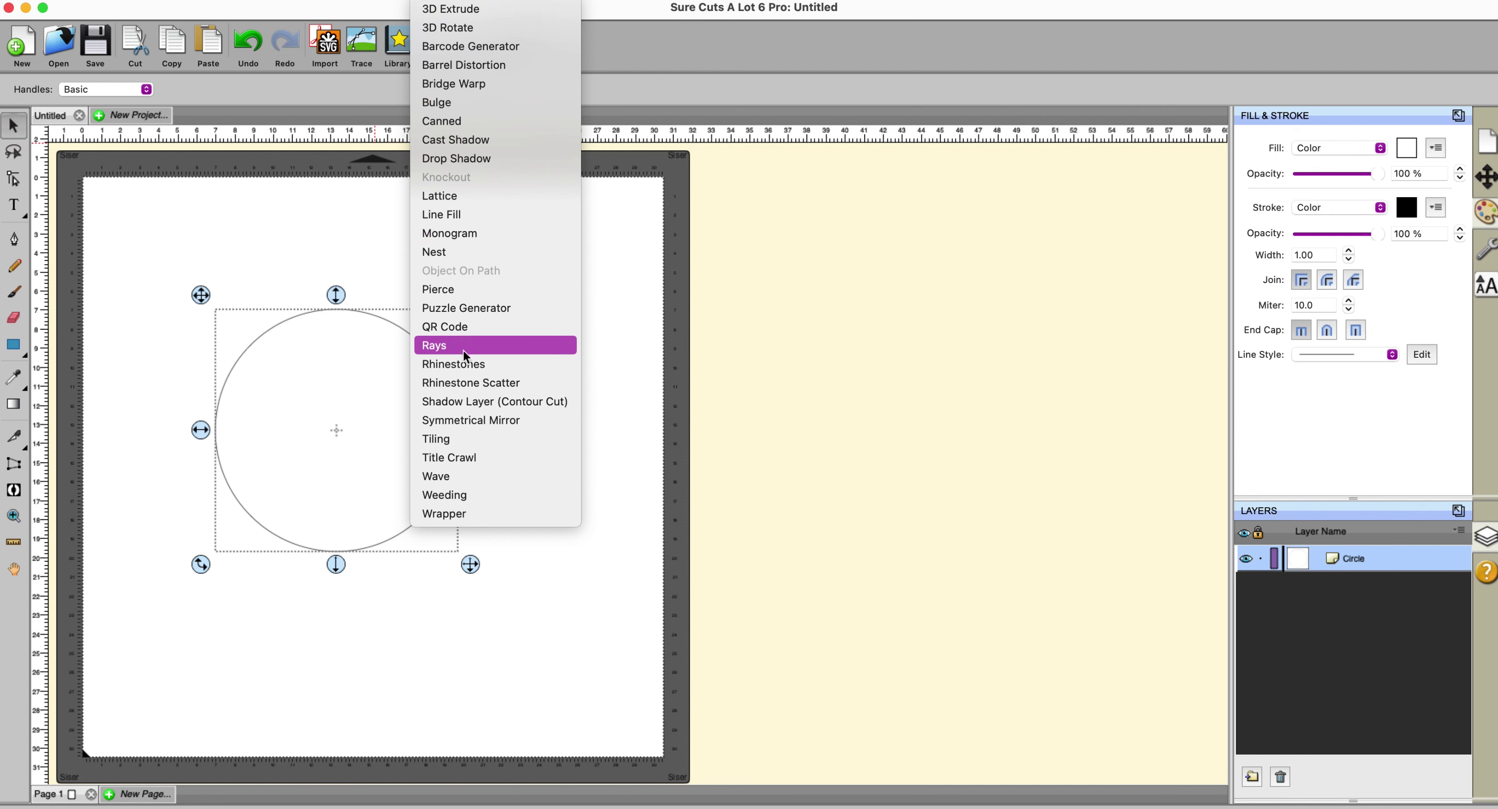
Preview Rhinestone Scatter on the circle and set spacing adjustment to Decrease.
{"action": "left_click", "coordinate": [466, 386]}
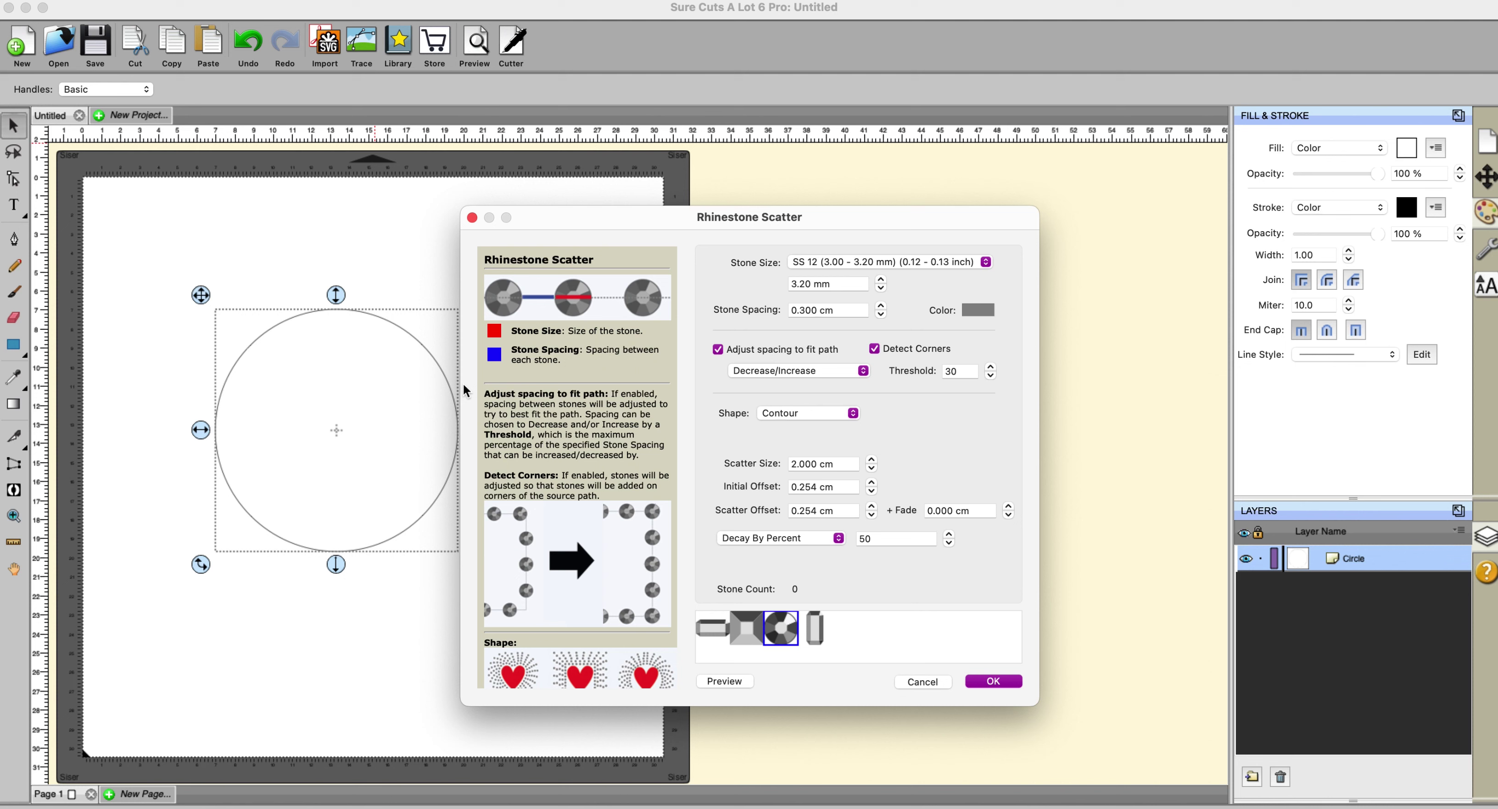
{"action": "left_click", "coordinate": [720, 684]}
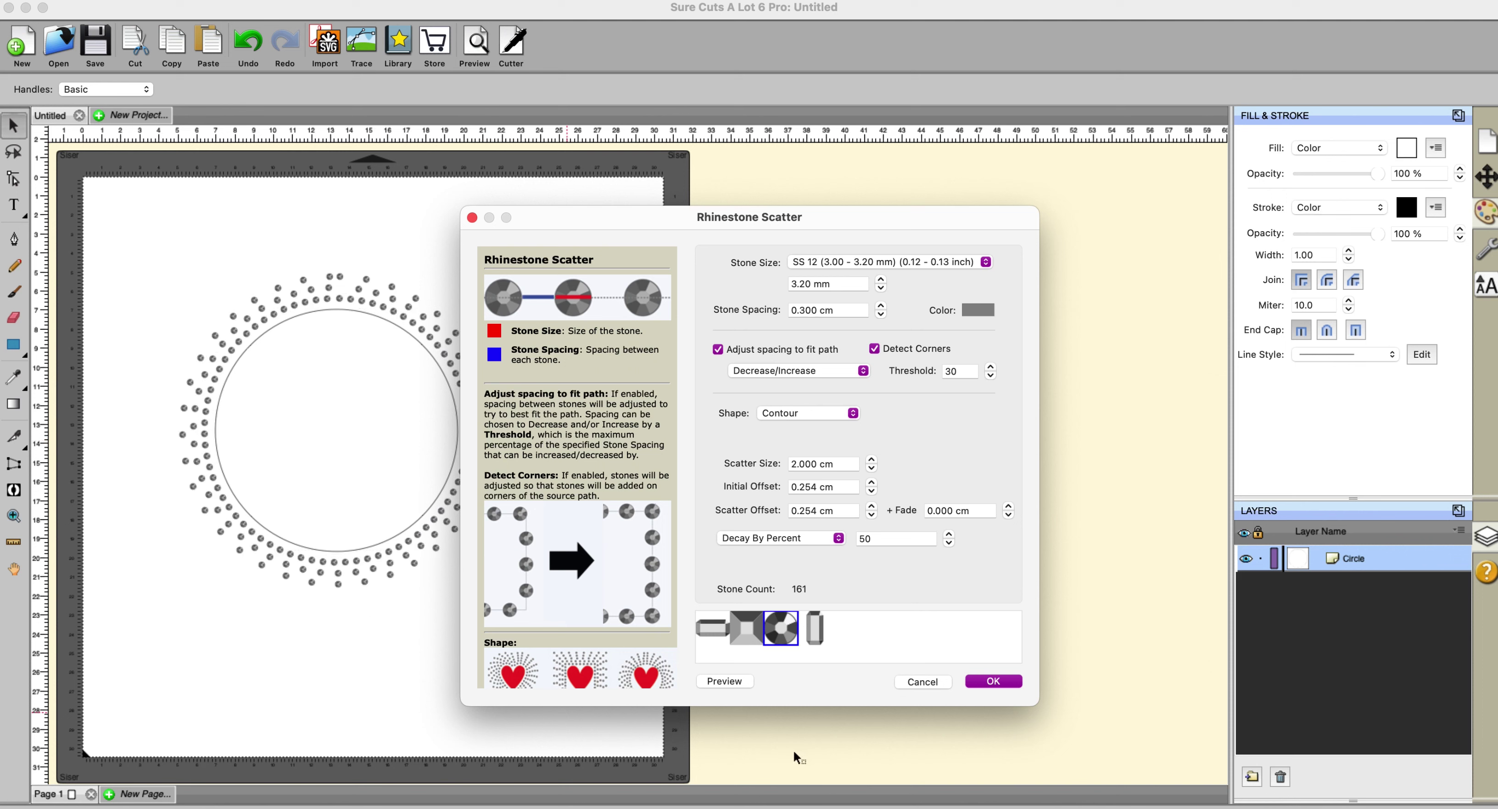
{"action": "left_click_drag", "start_coordinate": [820, 218], "coordinate": [1003, 154]}
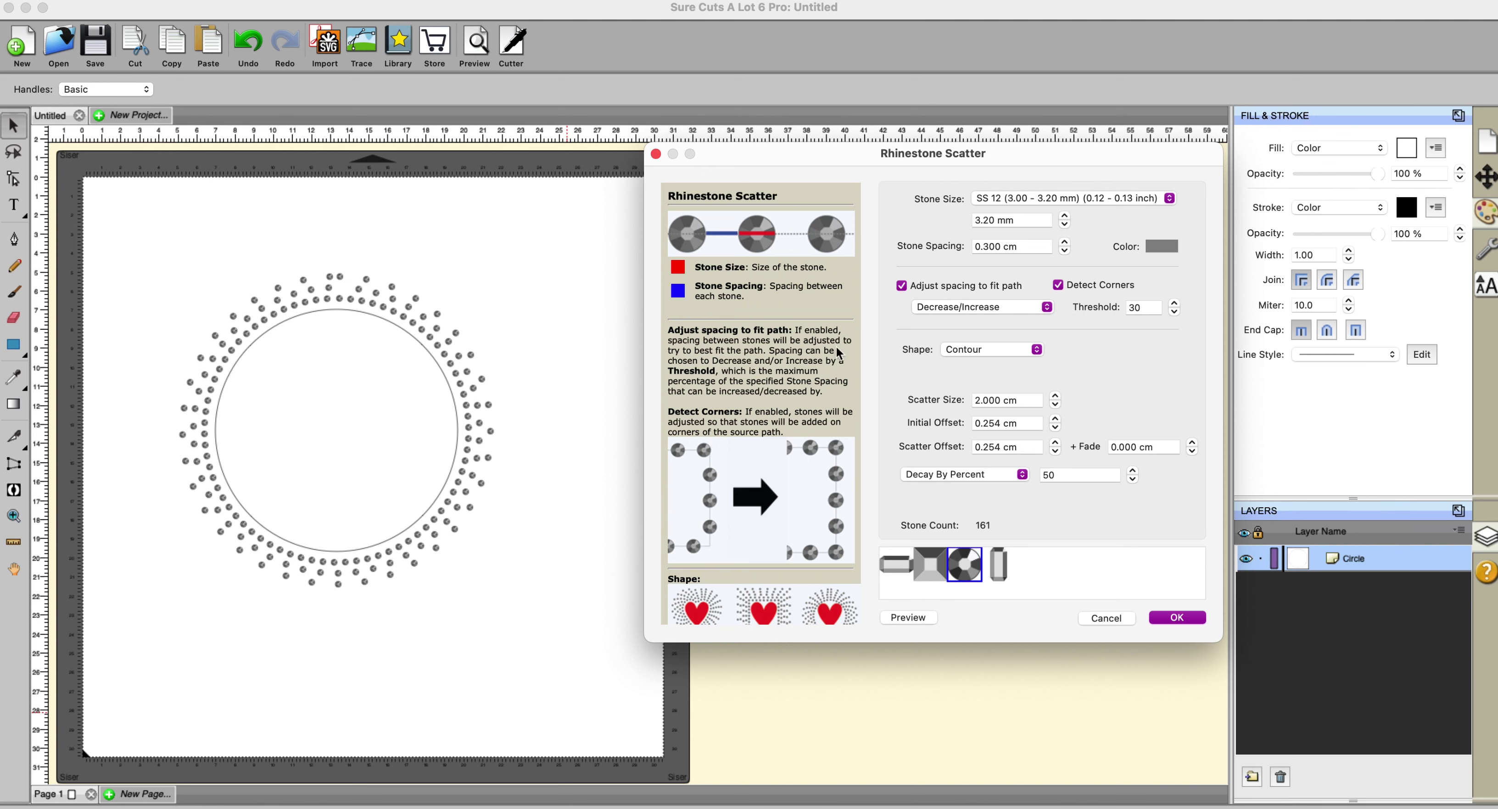
{"action": "left_click", "coordinate": [1049, 311]}
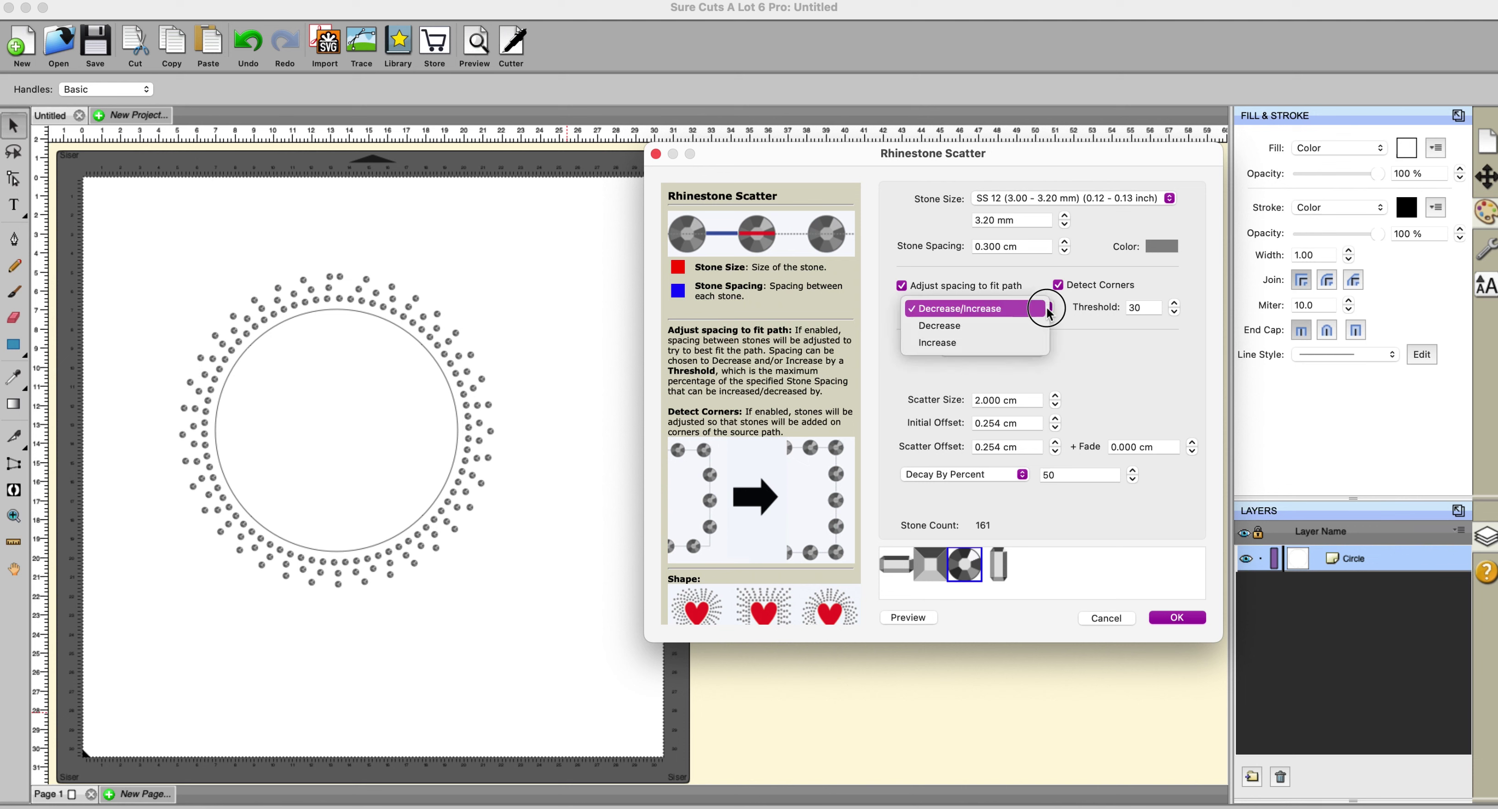
{"action": "left_click", "coordinate": [996, 341]}
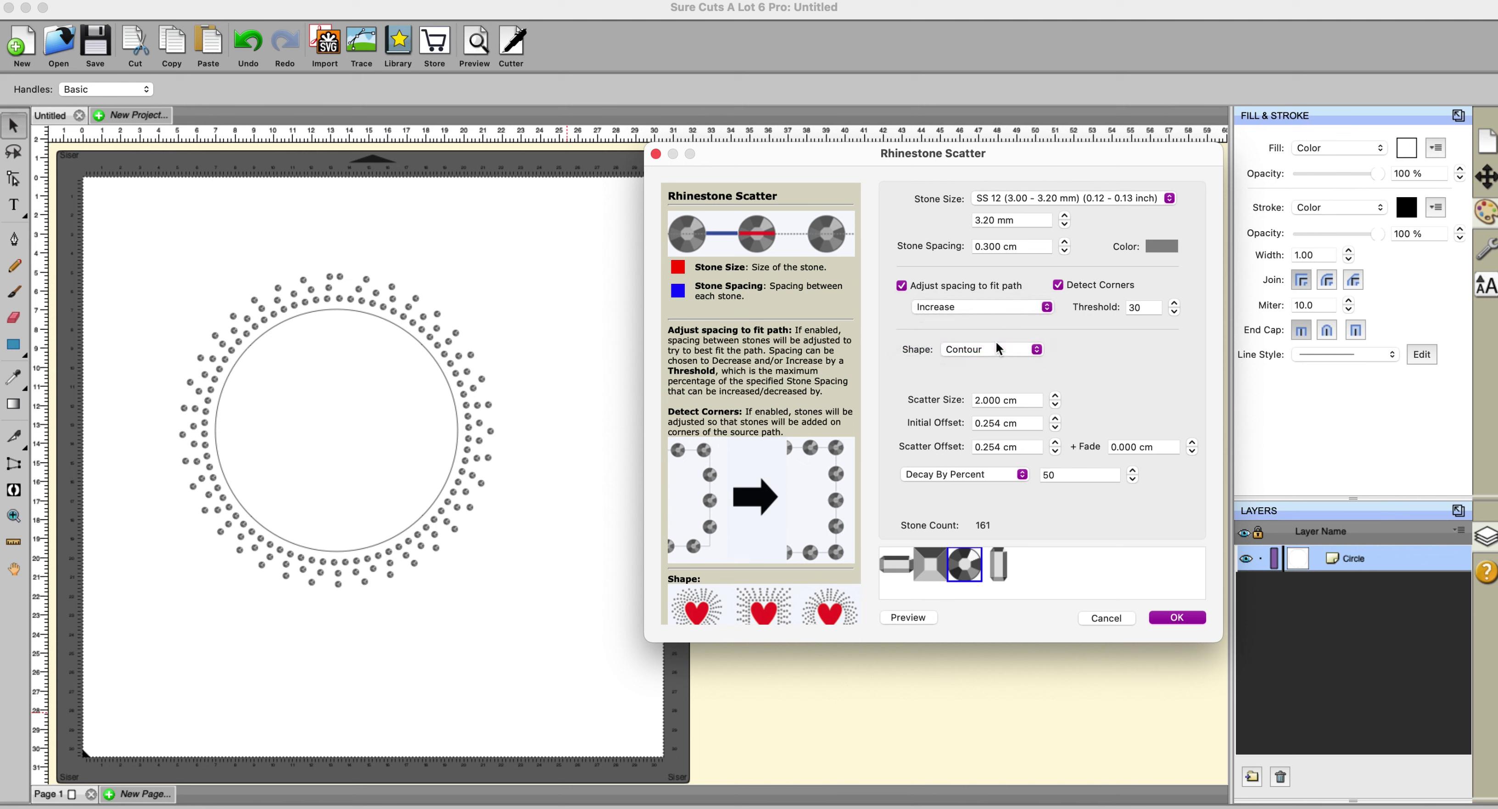
{"action": "left_click", "coordinate": [1046, 308]}
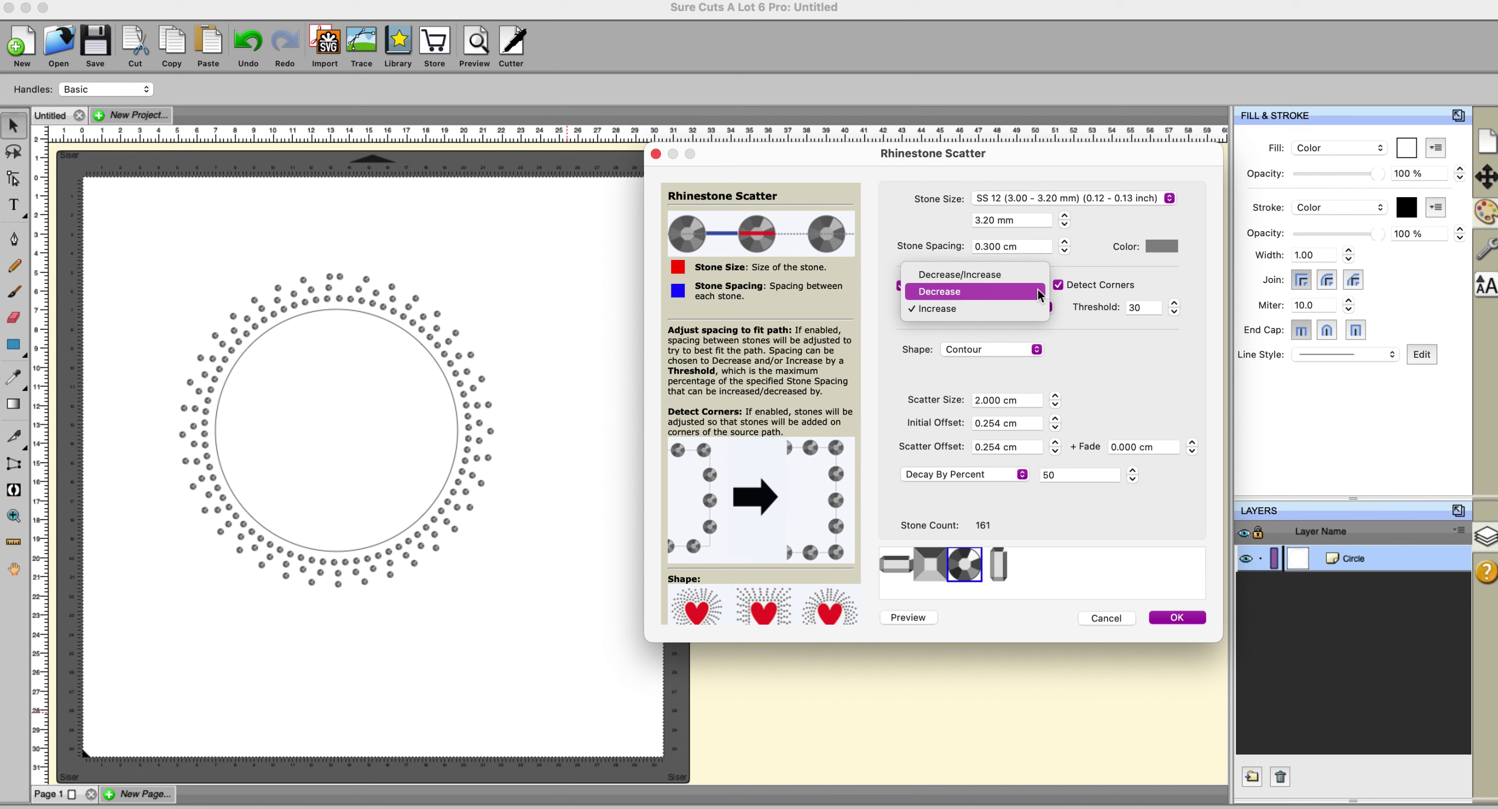
{"action": "left_click", "coordinate": [1038, 292]}
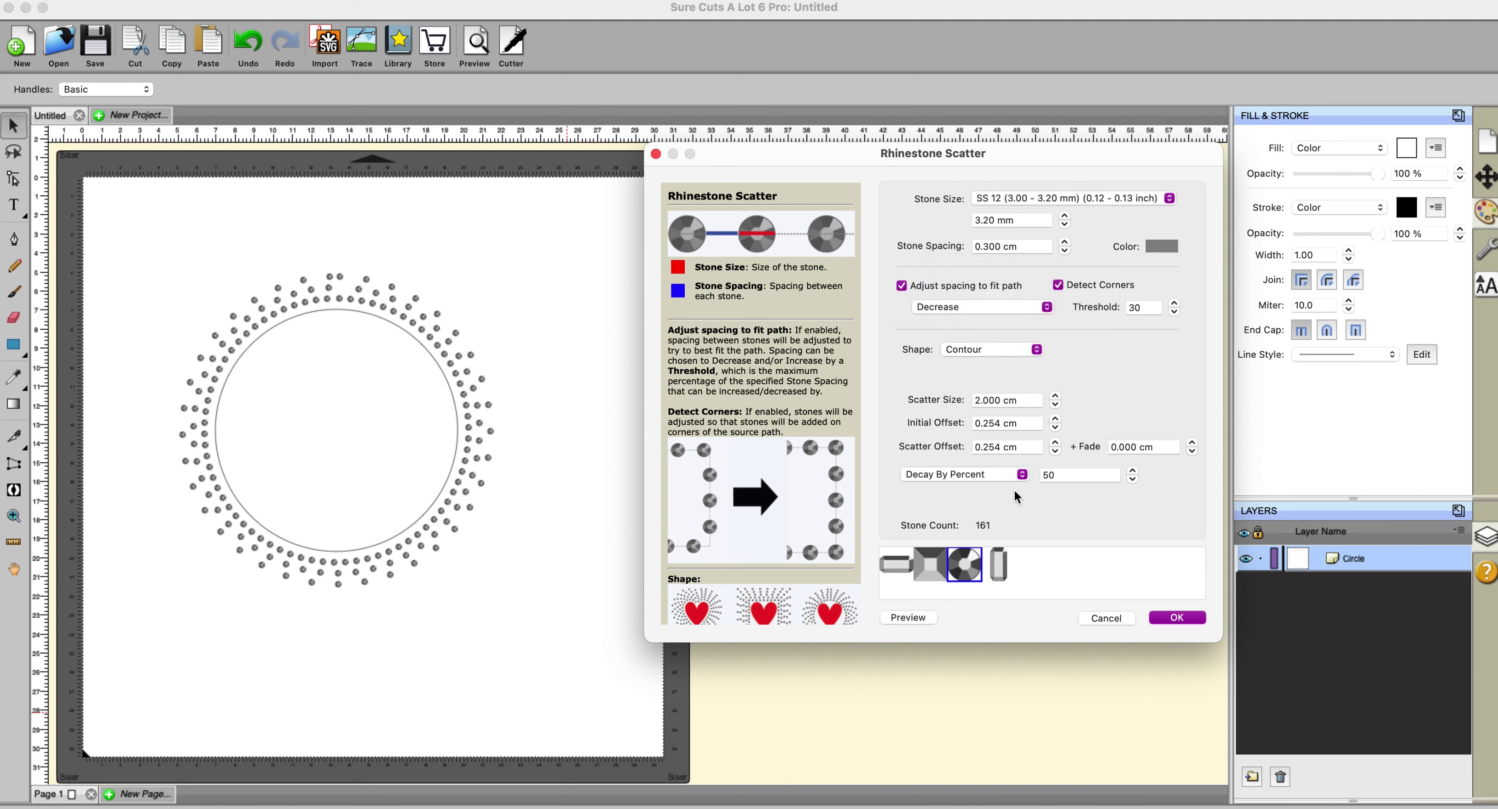
Try other stone shapes, keep round stones, set decay to Decrease Stone Count, and regenerate.
{"action": "left_click", "coordinate": [1000, 563]}
{"action": "left_click", "coordinate": [922, 620]}
{"action": "left_click", "coordinate": [938, 568]}
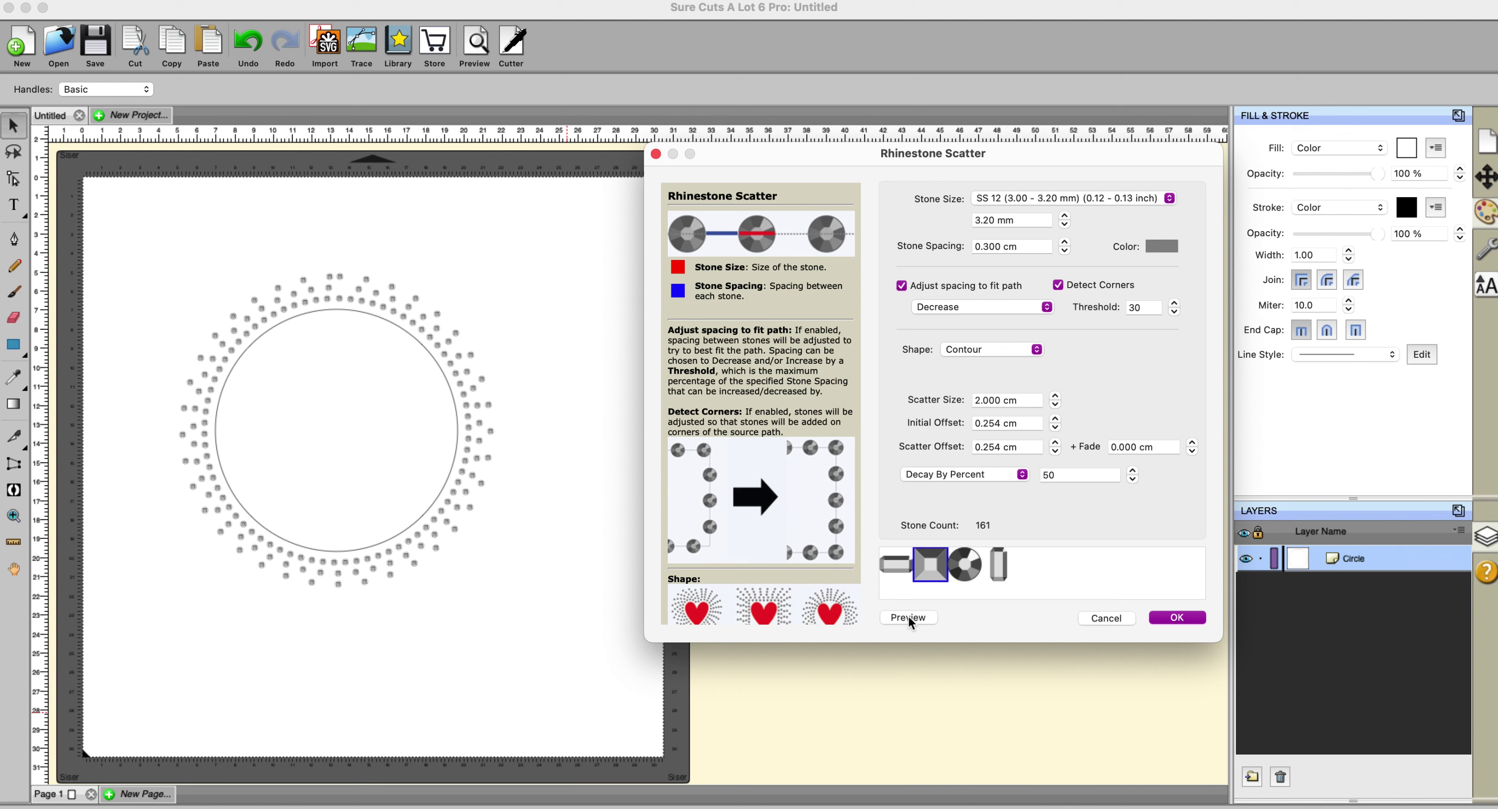
{"action": "left_click", "coordinate": [963, 565]}
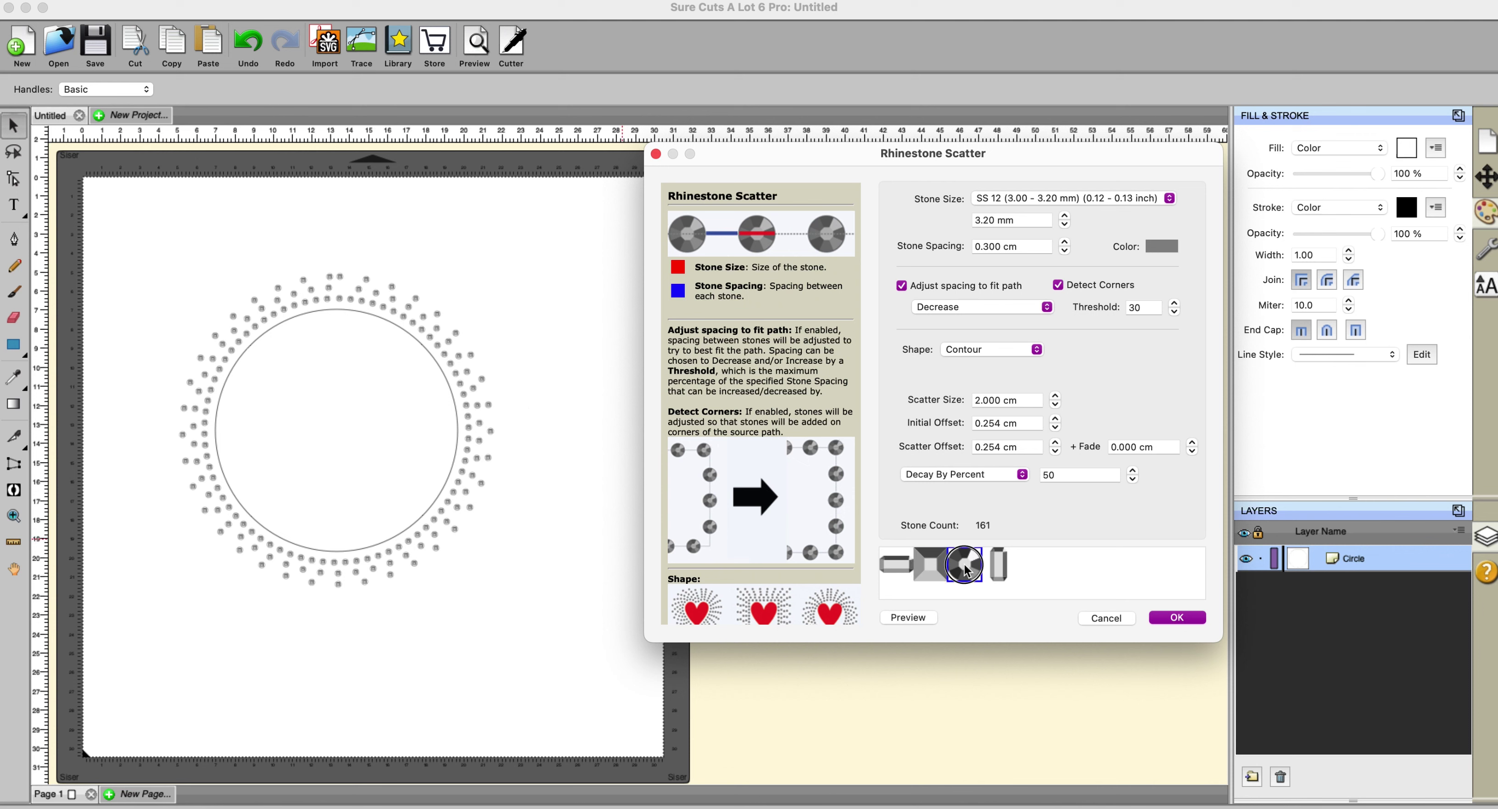
{"action": "left_click", "coordinate": [923, 619]}
{"action": "left_click", "coordinate": [1026, 476]}
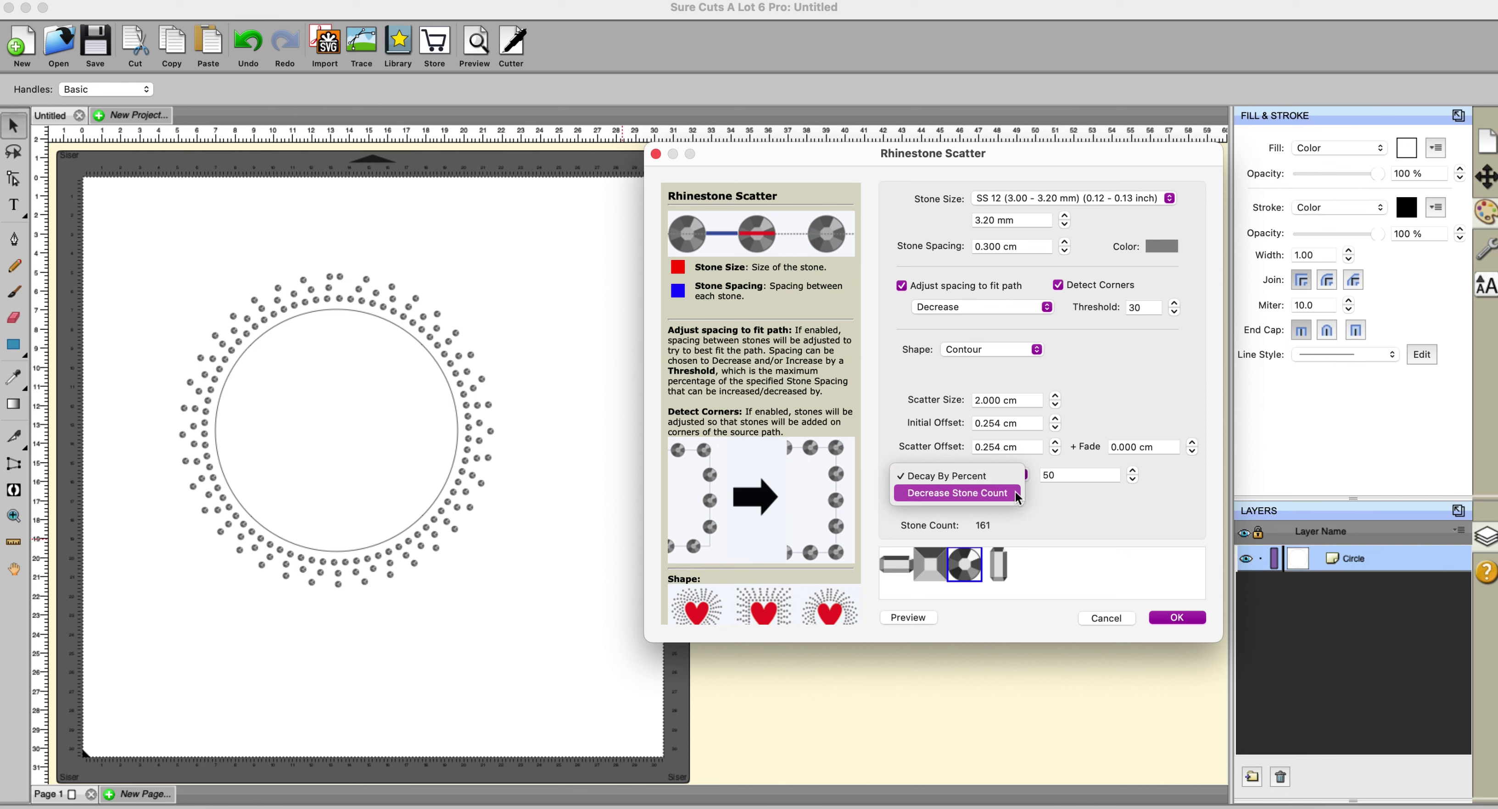
{"action": "left_click", "coordinate": [1015, 492]}
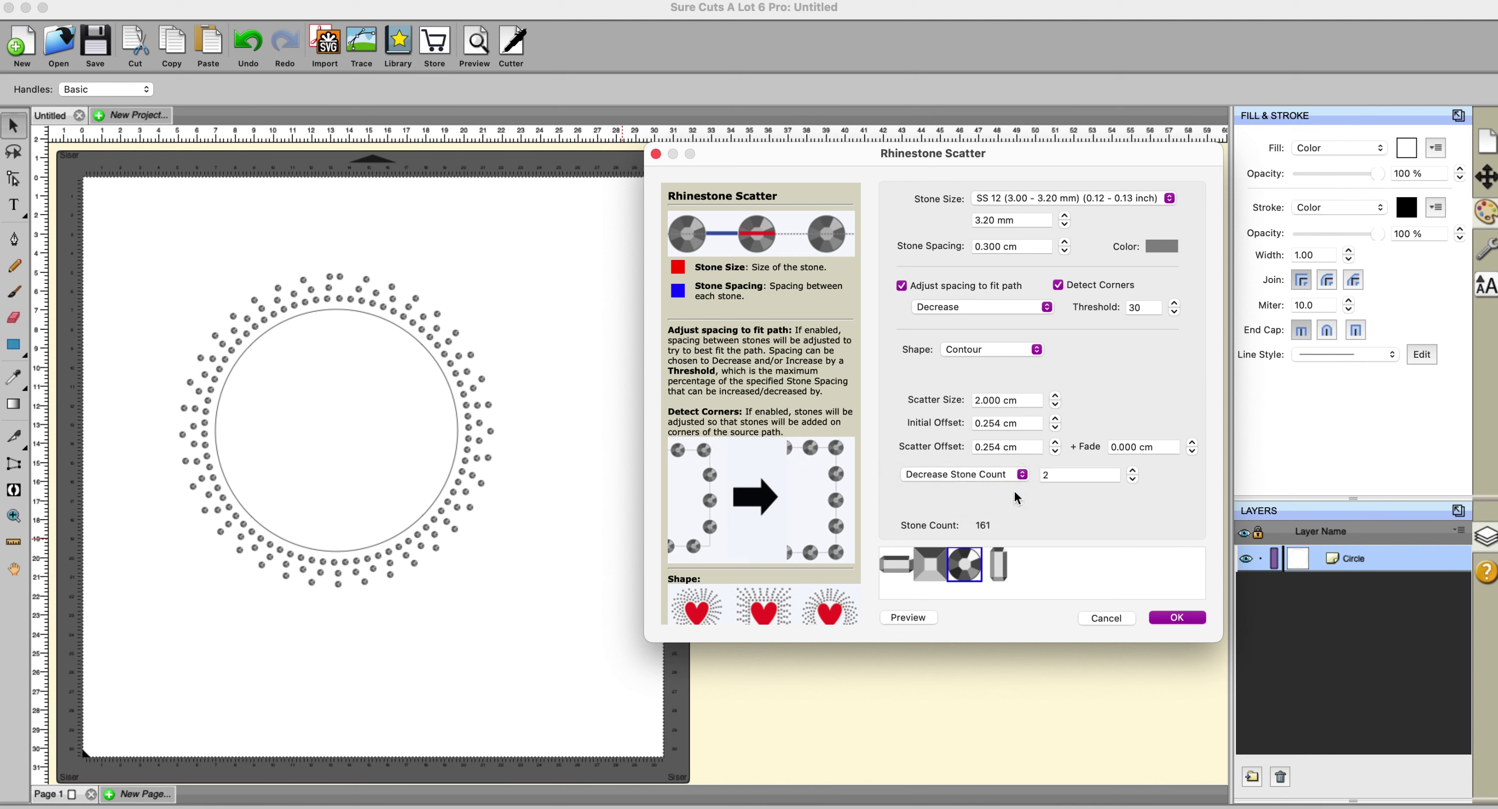
{"action": "left_click", "coordinate": [896, 623]}
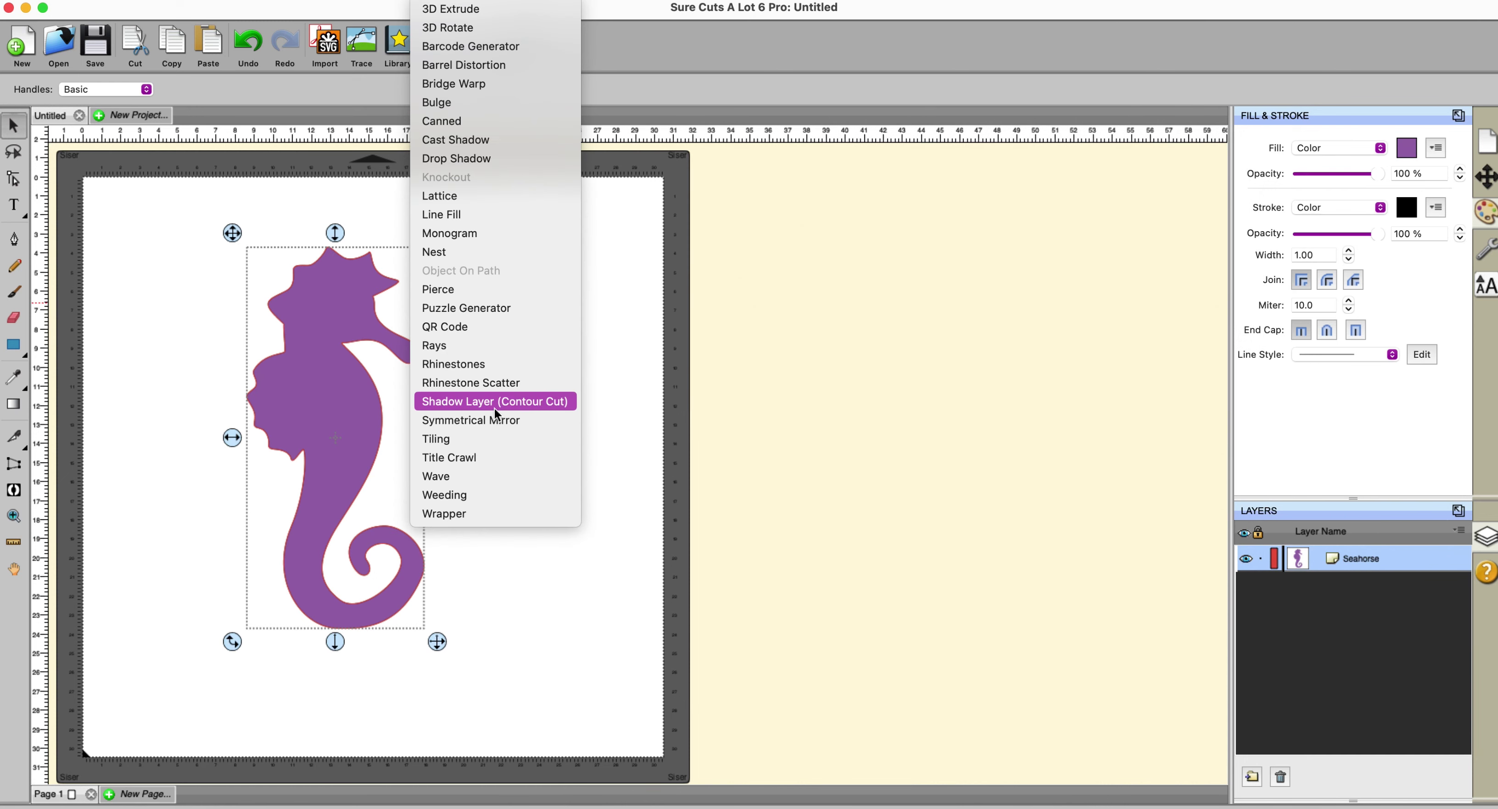
Add a contour-cut Shadow Layer to the seahorse at 0.254 cm, keeping miter at 1.00.
{"action": "left_click", "coordinate": [495, 409]}
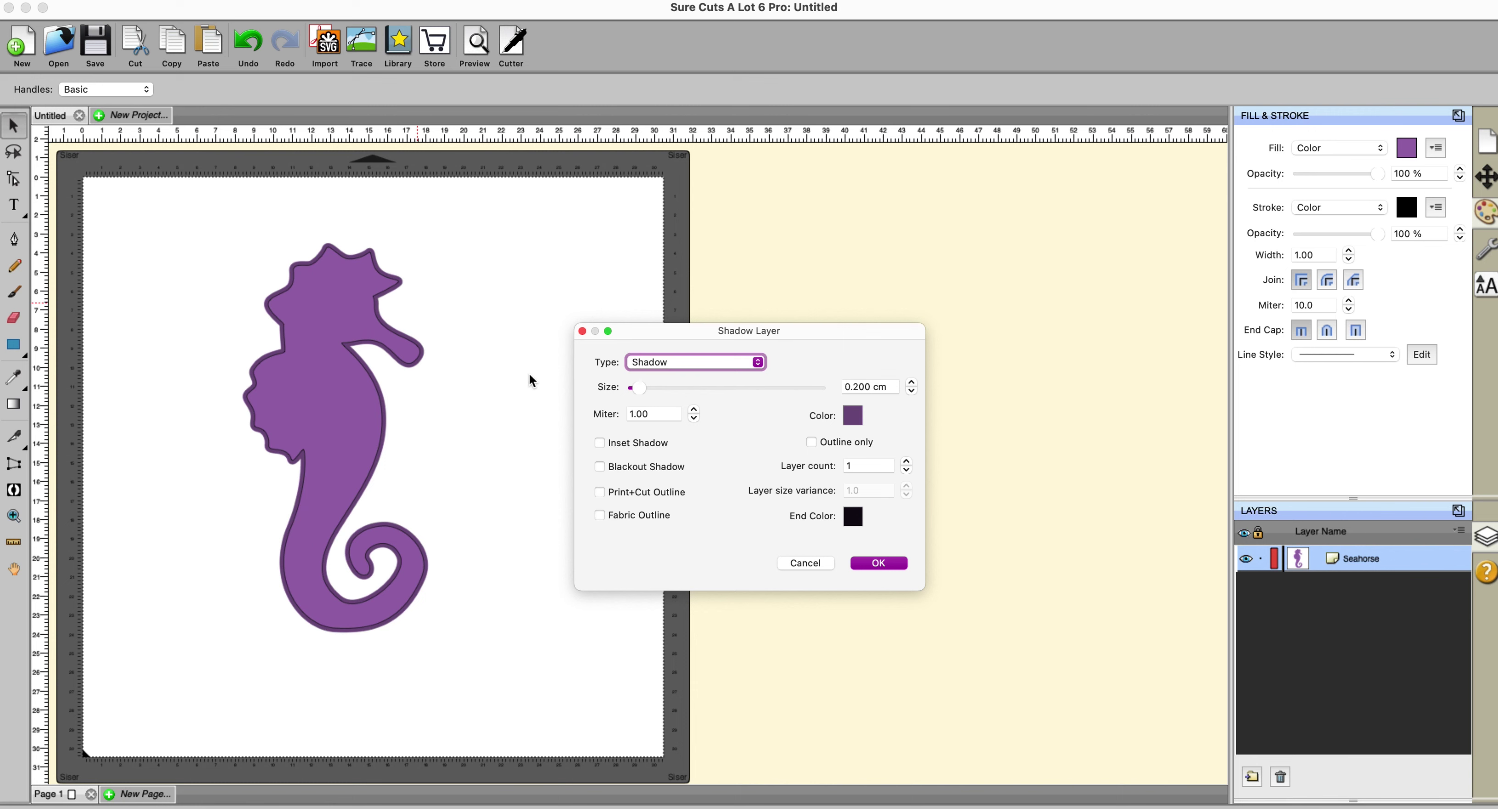
{"action": "left_click_drag", "start_coordinate": [637, 387], "coordinate": [688, 391]}
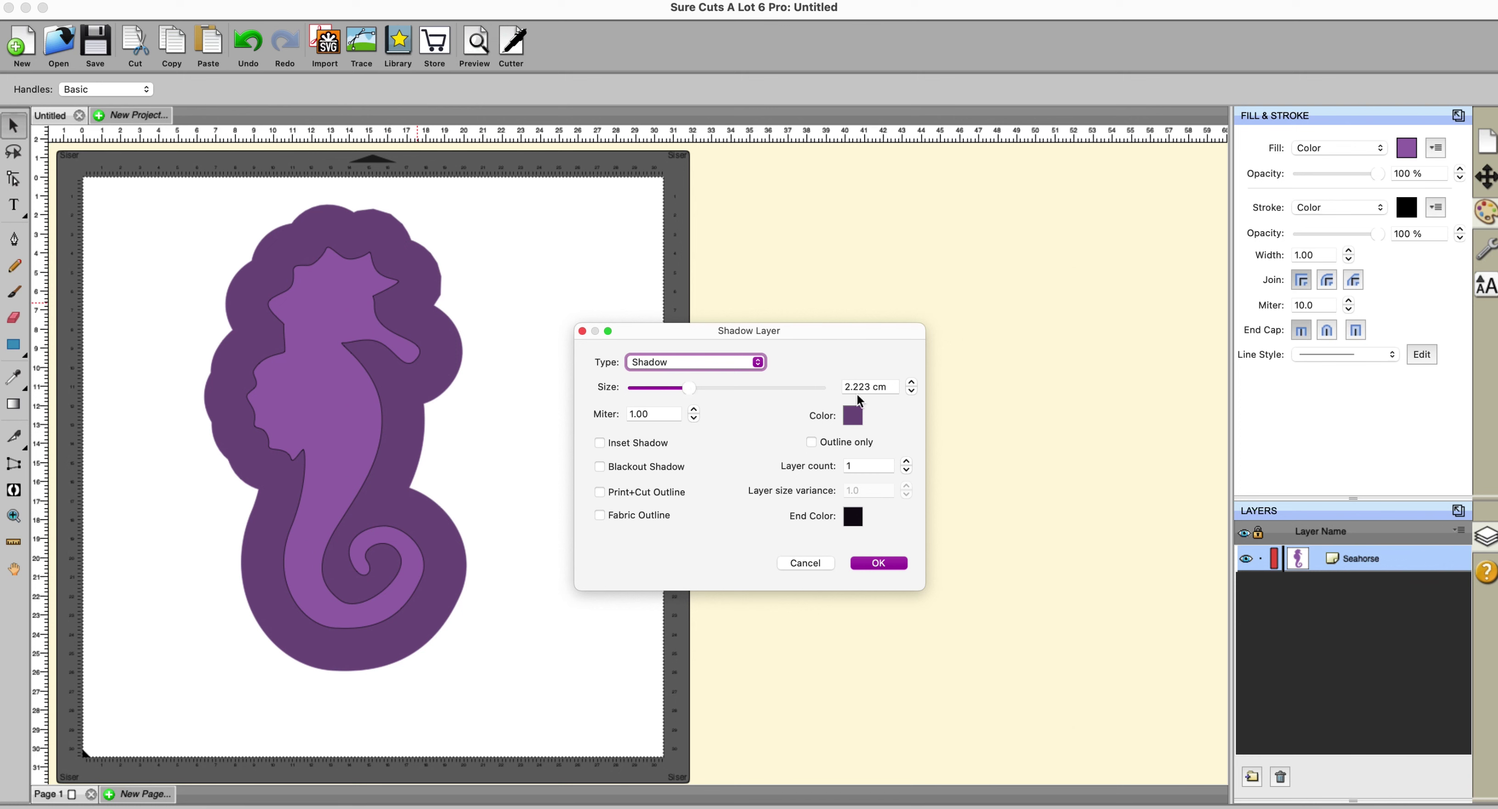
{"action": "left_click_drag", "start_coordinate": [692, 390], "coordinate": [650, 388]}
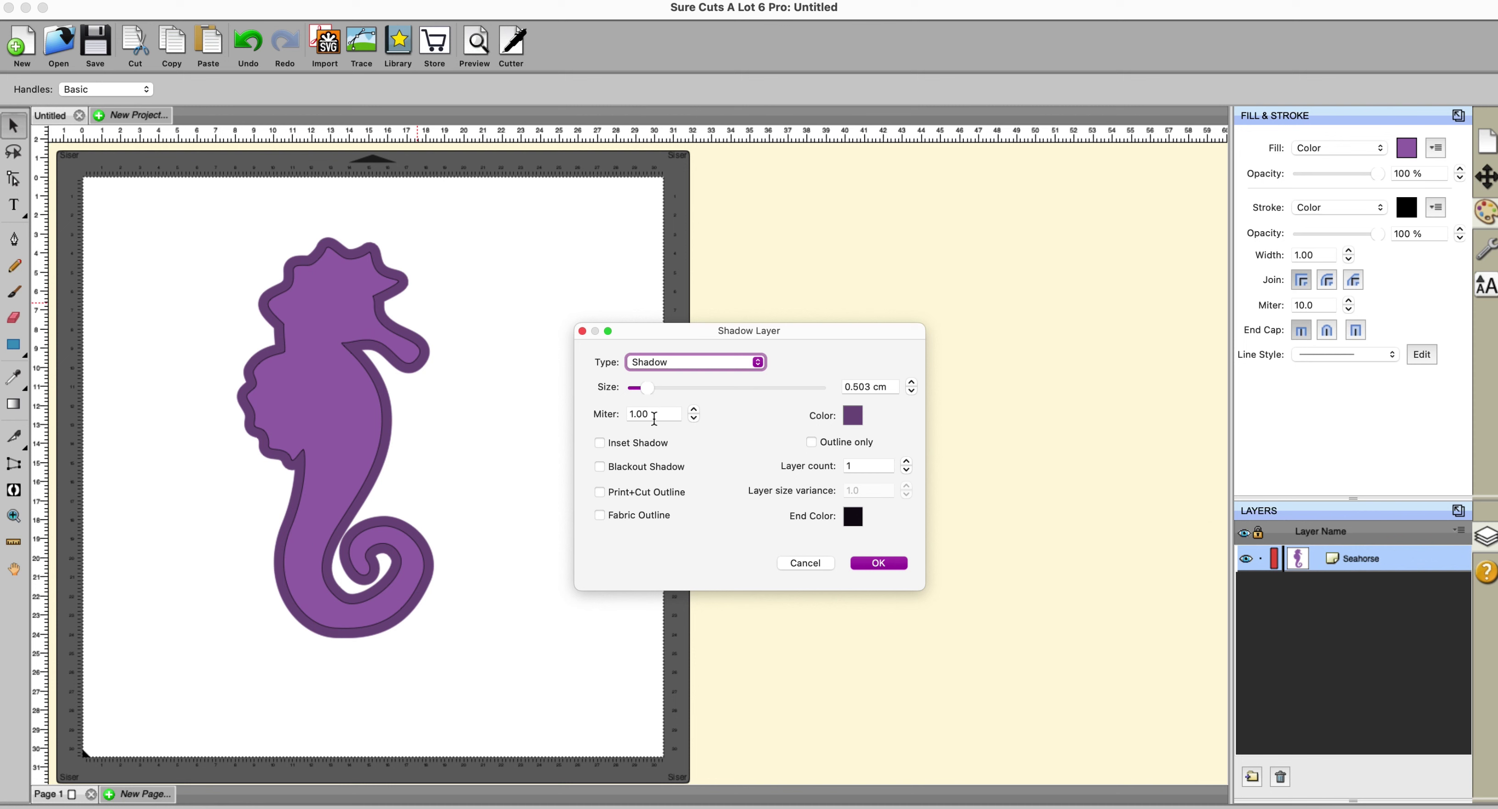
{"action": "left_click", "coordinate": [695, 418]}
{"action": "left_click", "coordinate": [694, 410]}
Try Inset Shadow and Fabric Outline, leaving both unchecked.
{"action": "left_click", "coordinate": [600, 443]}
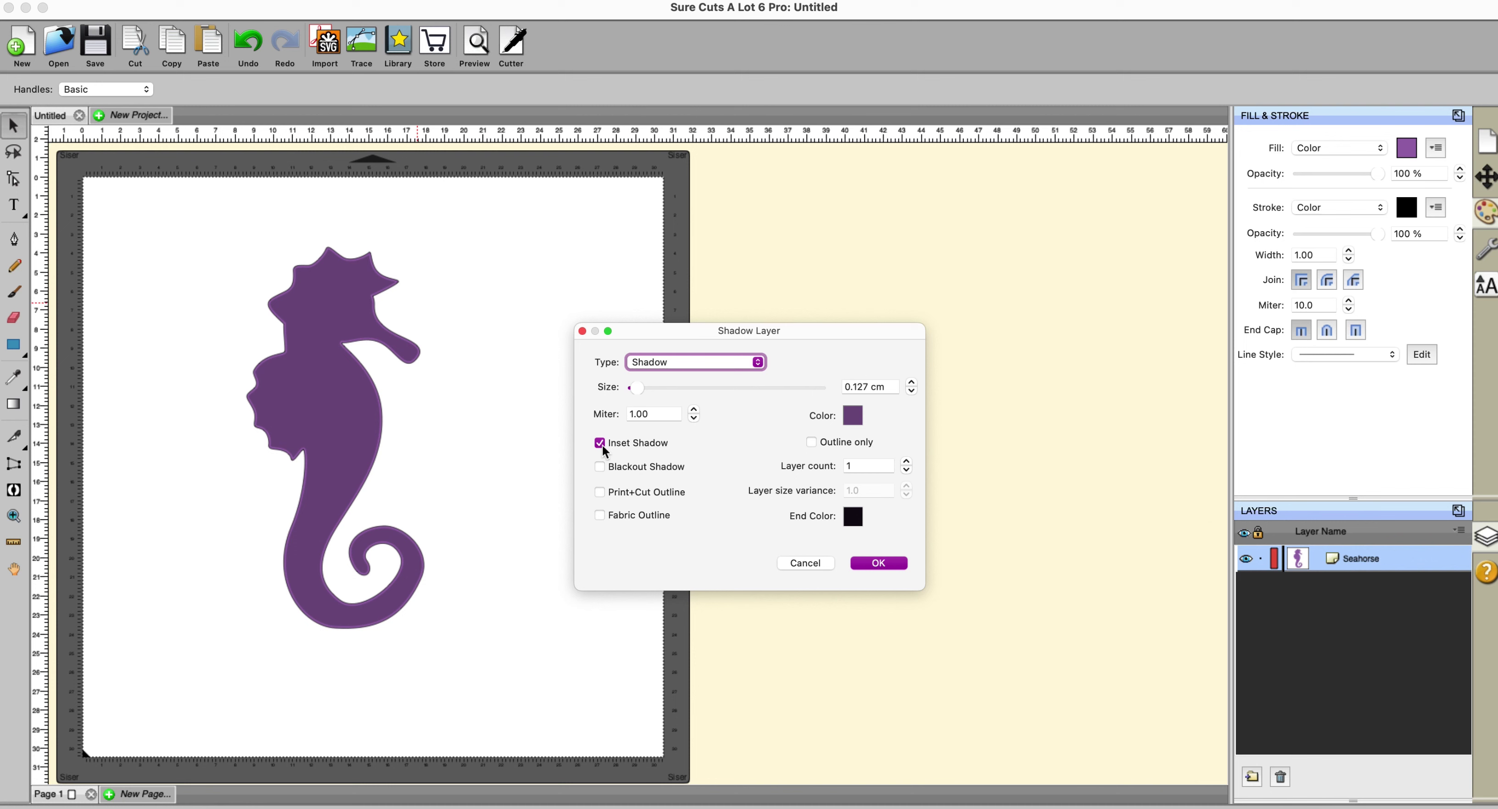
{"action": "left_click", "coordinate": [602, 445]}
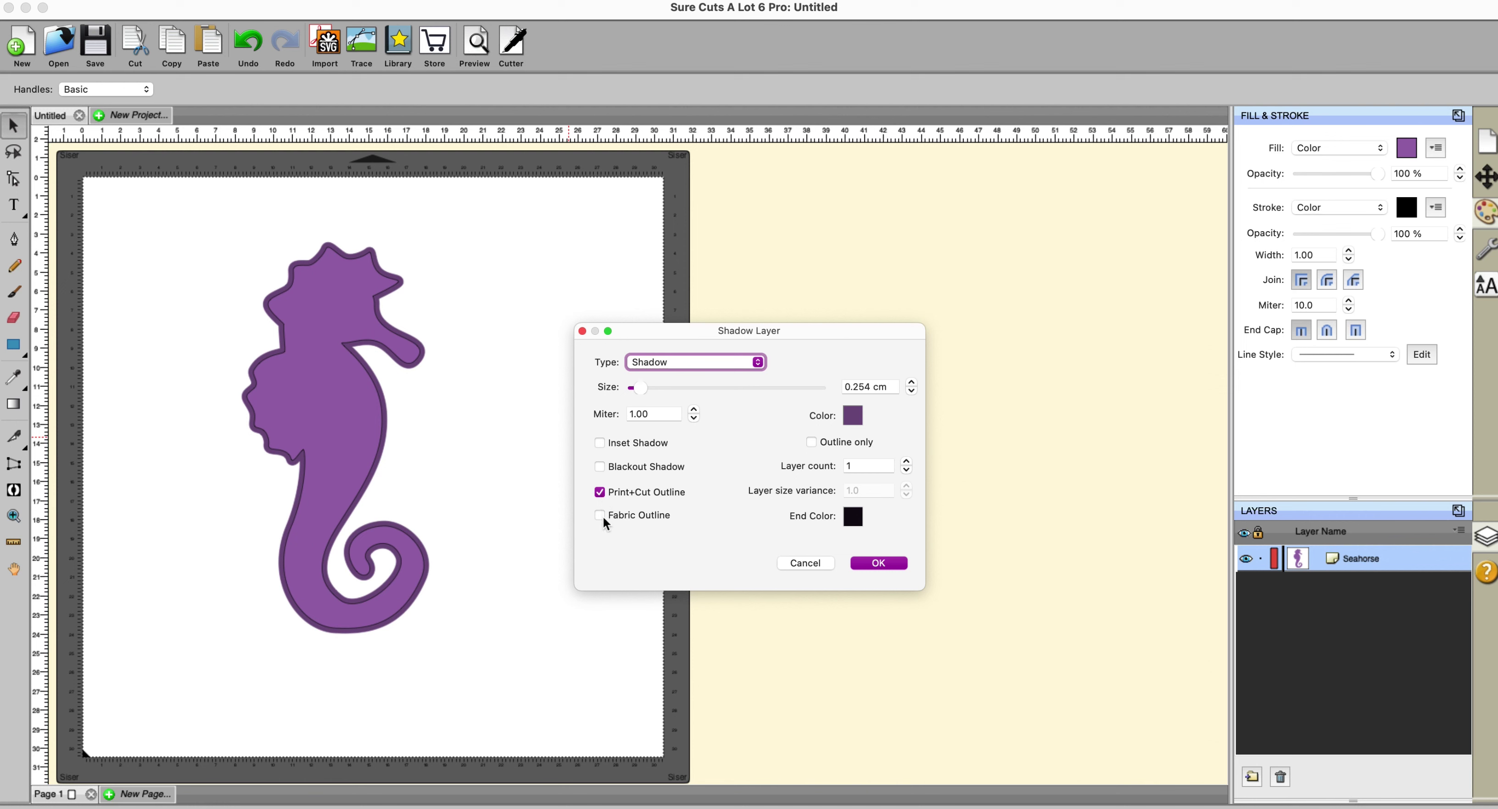
{"action": "left_click", "coordinate": [603, 518]}
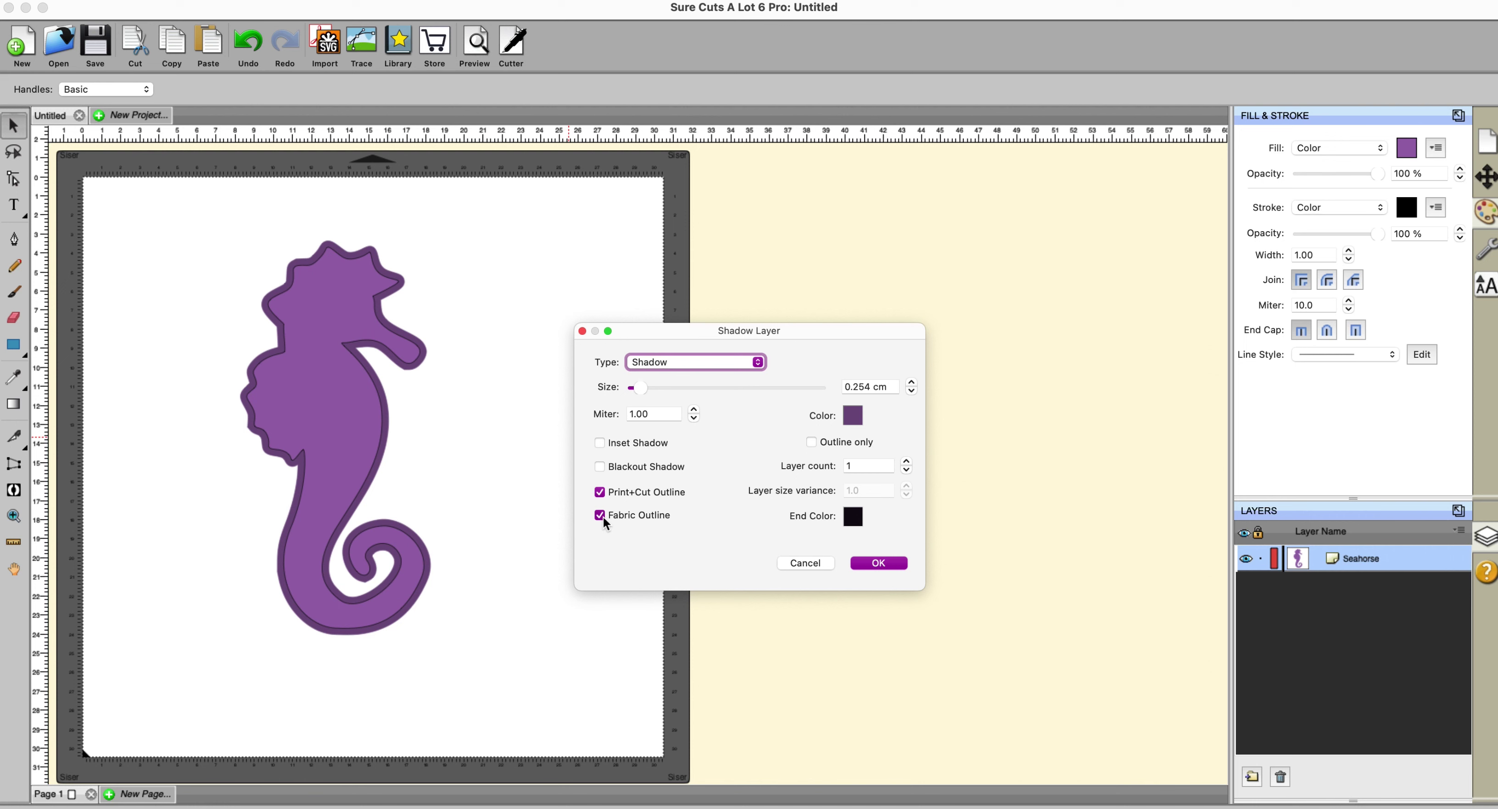
{"action": "left_click", "coordinate": [603, 518]}
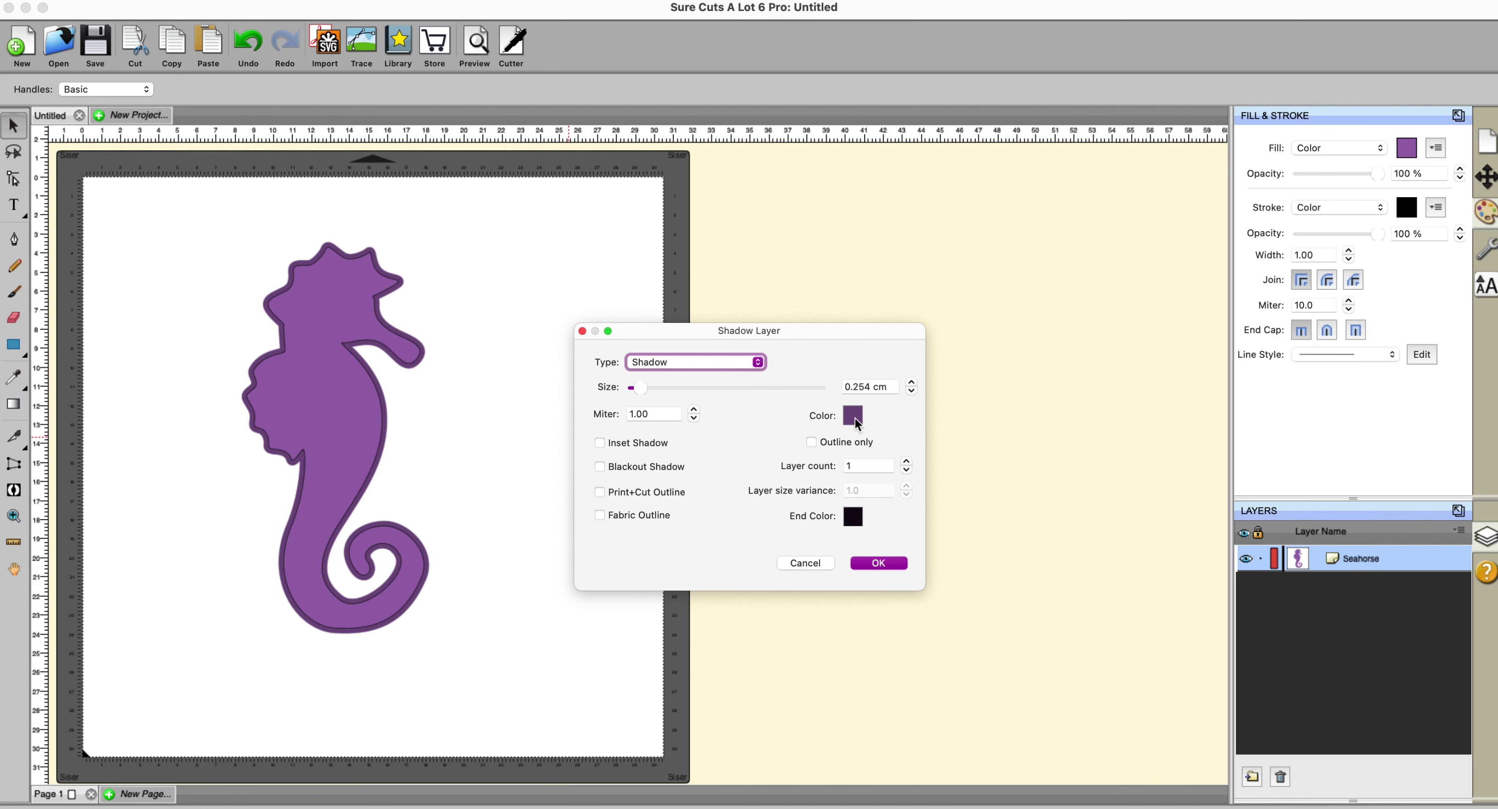
Make the shadow outline-only with 3 layers and 1.40 layer size variance.
{"action": "left_click", "coordinate": [812, 443]}
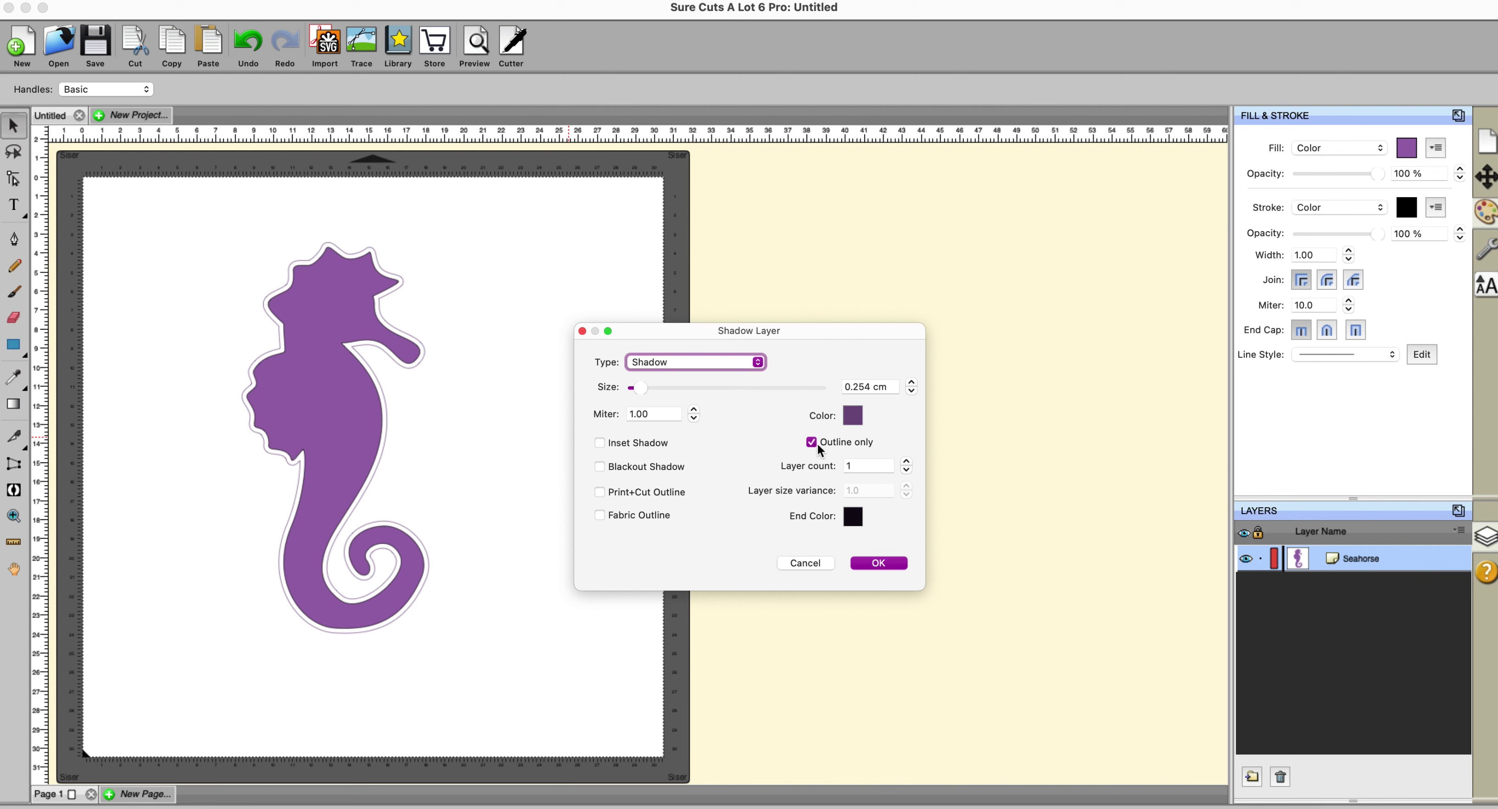
{"action": "left_click", "coordinate": [905, 462]}
{"action": "left_click", "coordinate": [906, 462]}
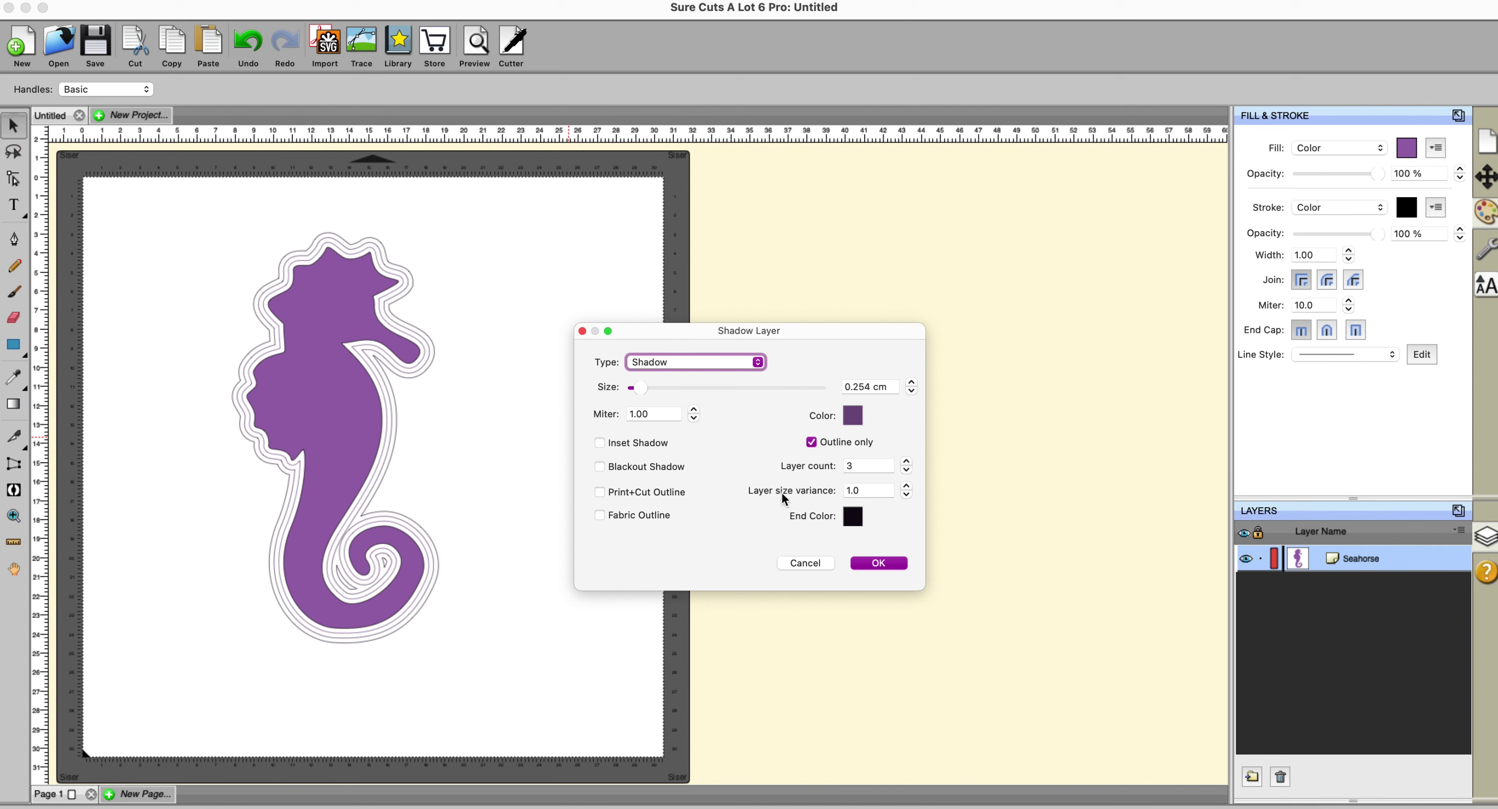
{"action": "left_click", "coordinate": [906, 486]}
{"action": "left_click", "coordinate": [906, 487]}
{"action": "left_click", "coordinate": [906, 487]}
{"action": "left_click", "coordinate": [905, 487]}
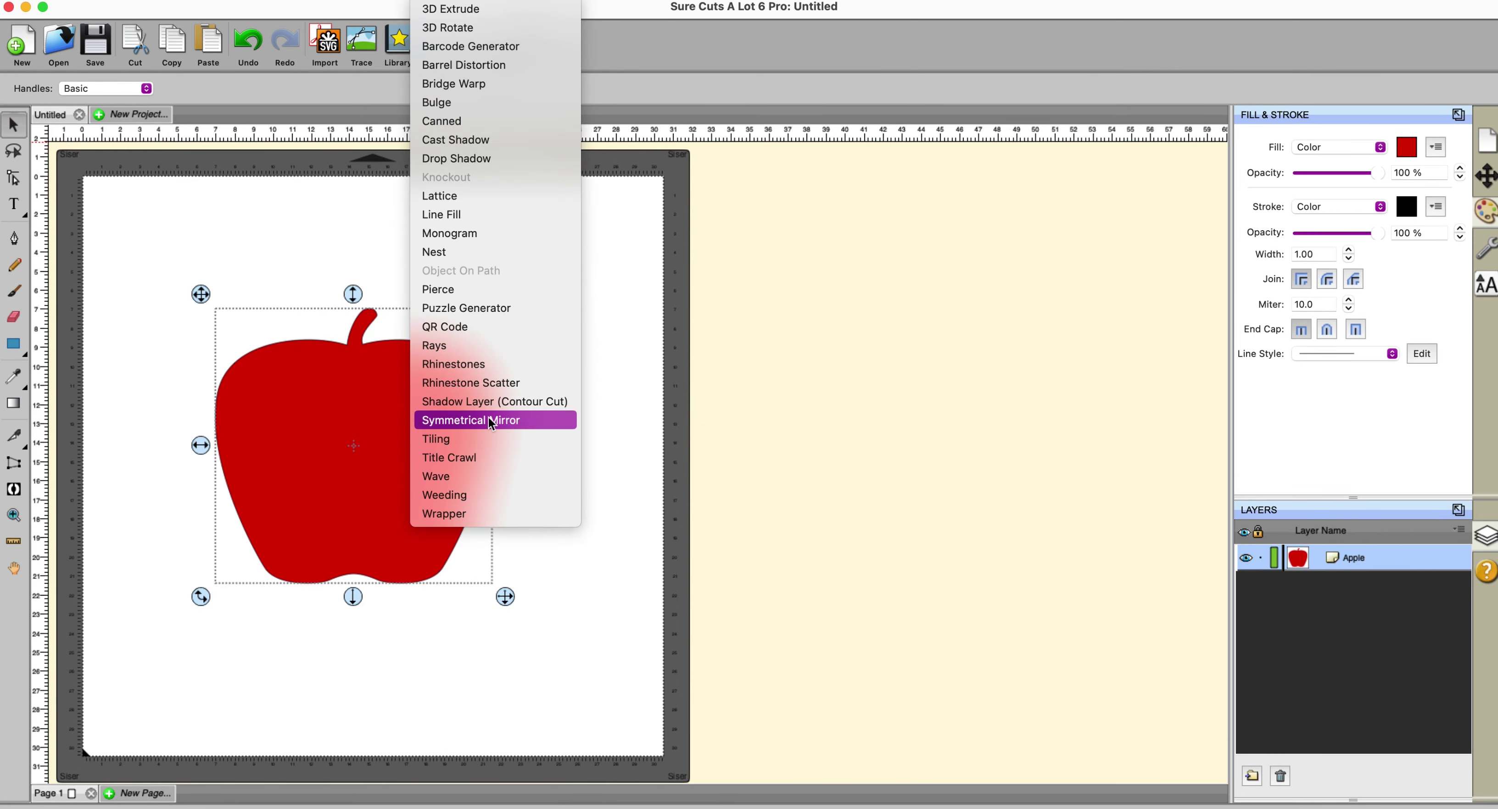
Mirror the apple left to right with the mirror line at 16.954 cm and preview it.
{"action": "left_click", "coordinate": [489, 421]}
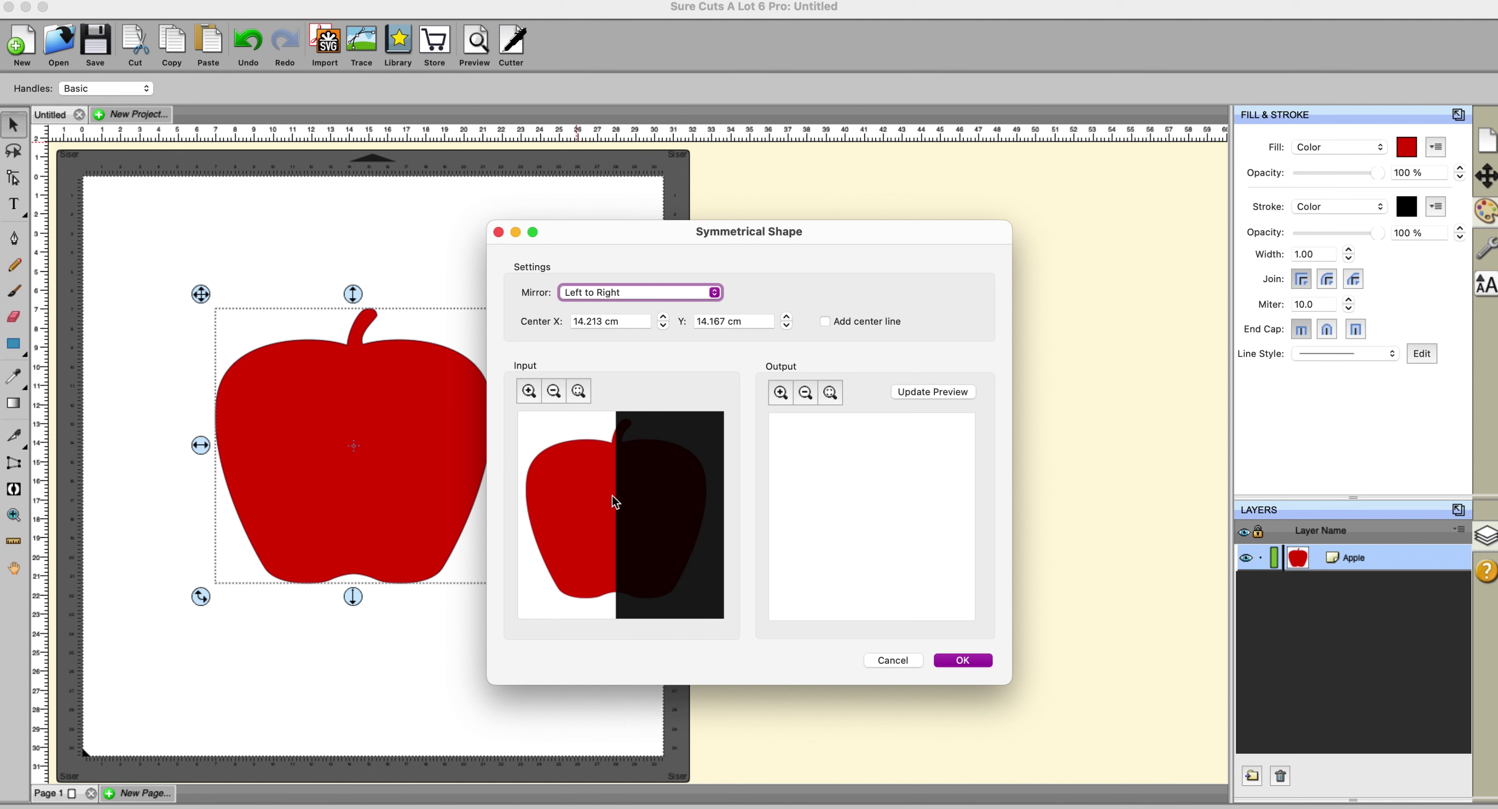
{"action": "left_click", "coordinate": [714, 293]}
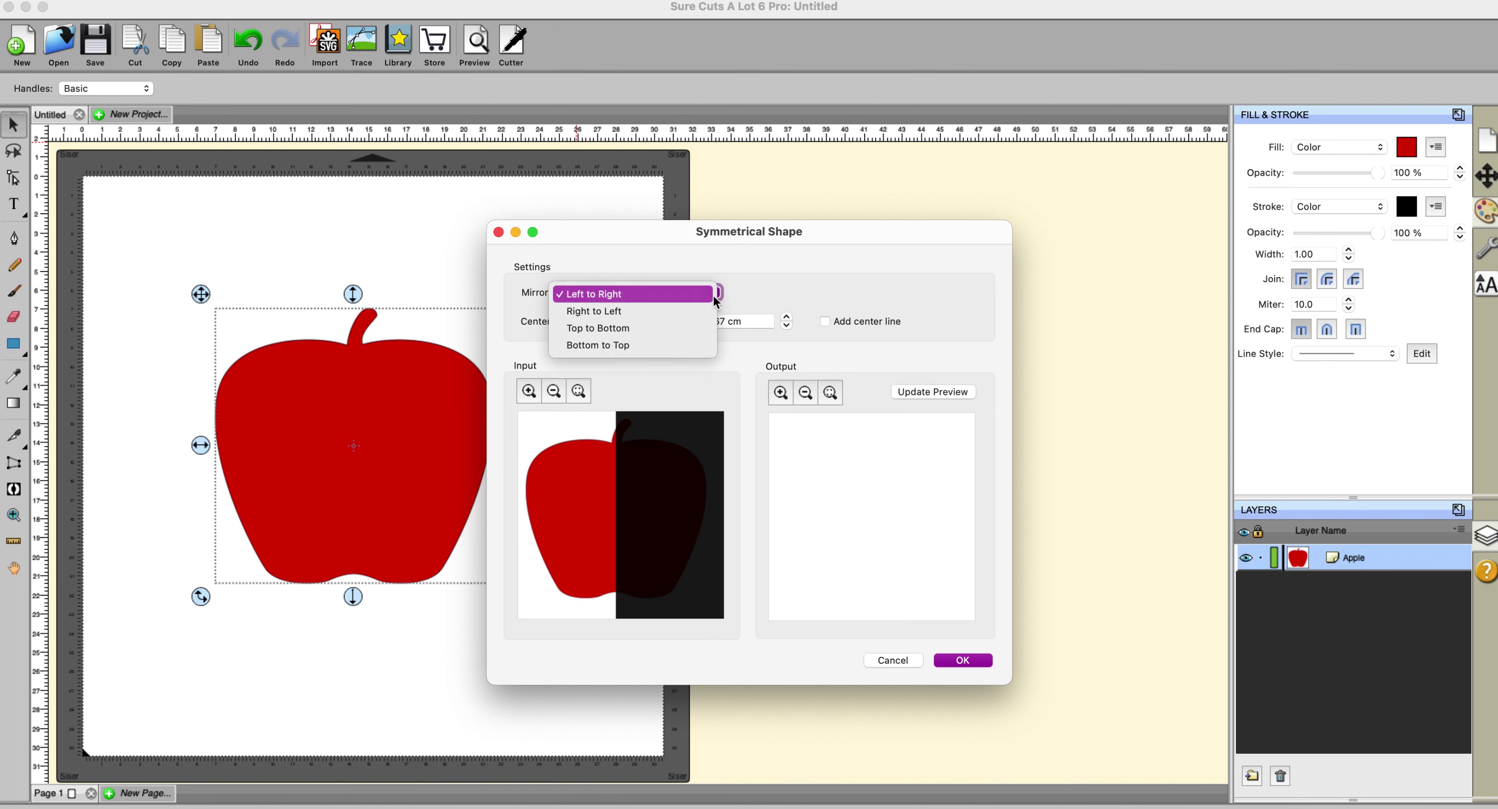
{"action": "left_click", "coordinate": [697, 534]}
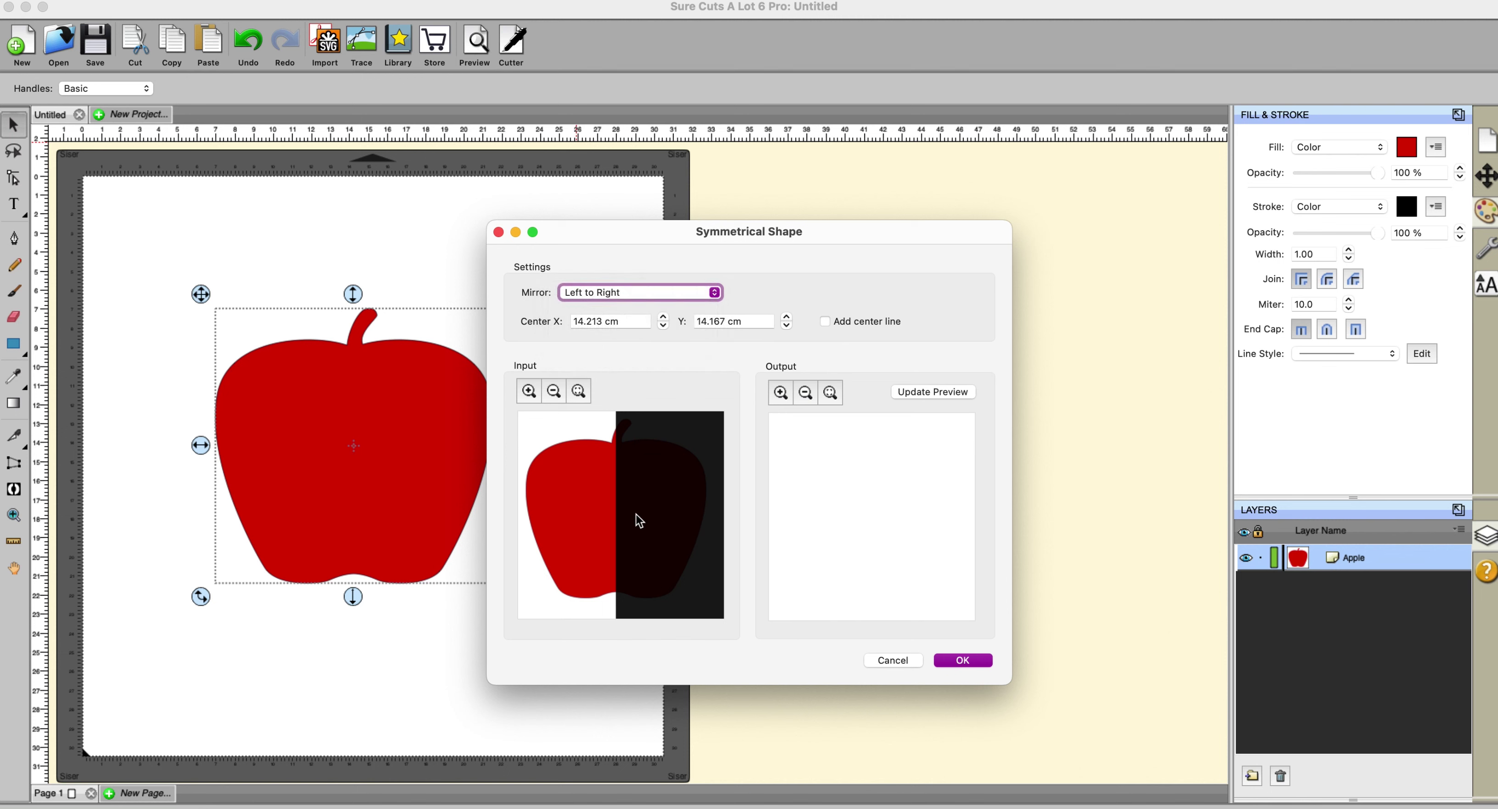
{"action": "left_click_drag", "start_coordinate": [619, 510], "coordinate": [608, 509]}
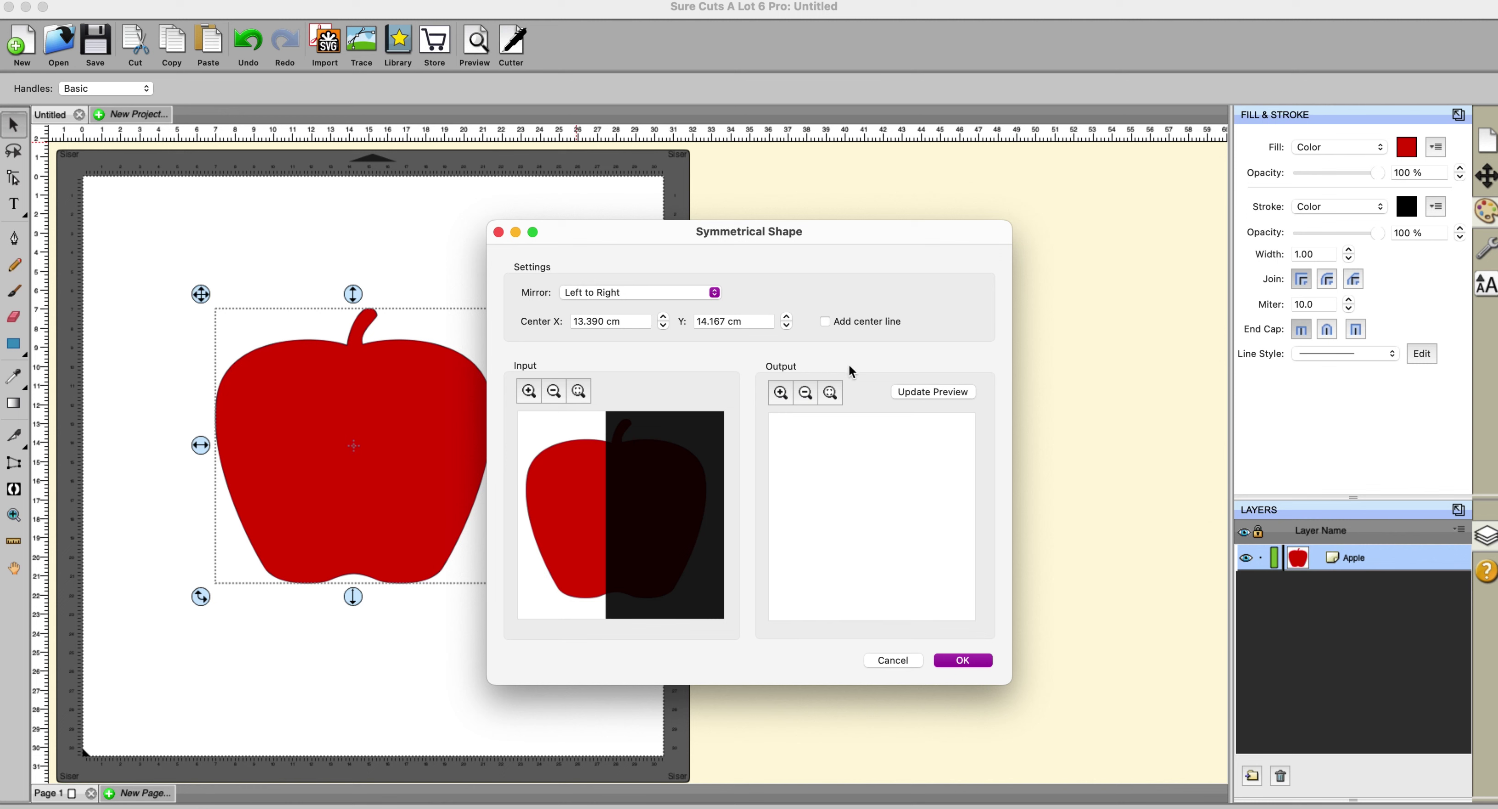
{"action": "left_click", "coordinate": [913, 392]}
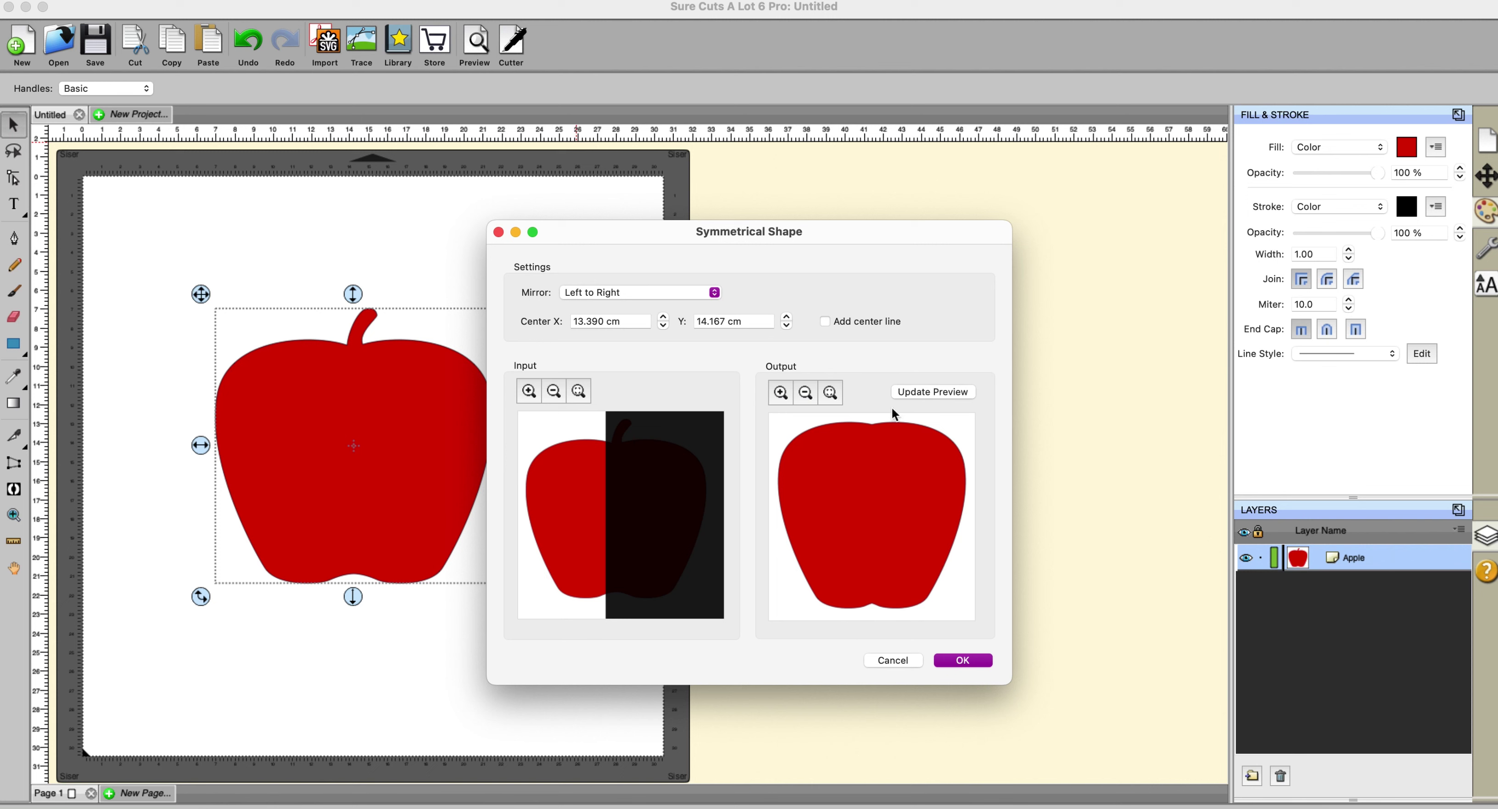
{"action": "left_click_drag", "start_coordinate": [625, 482], "coordinate": [666, 483]}
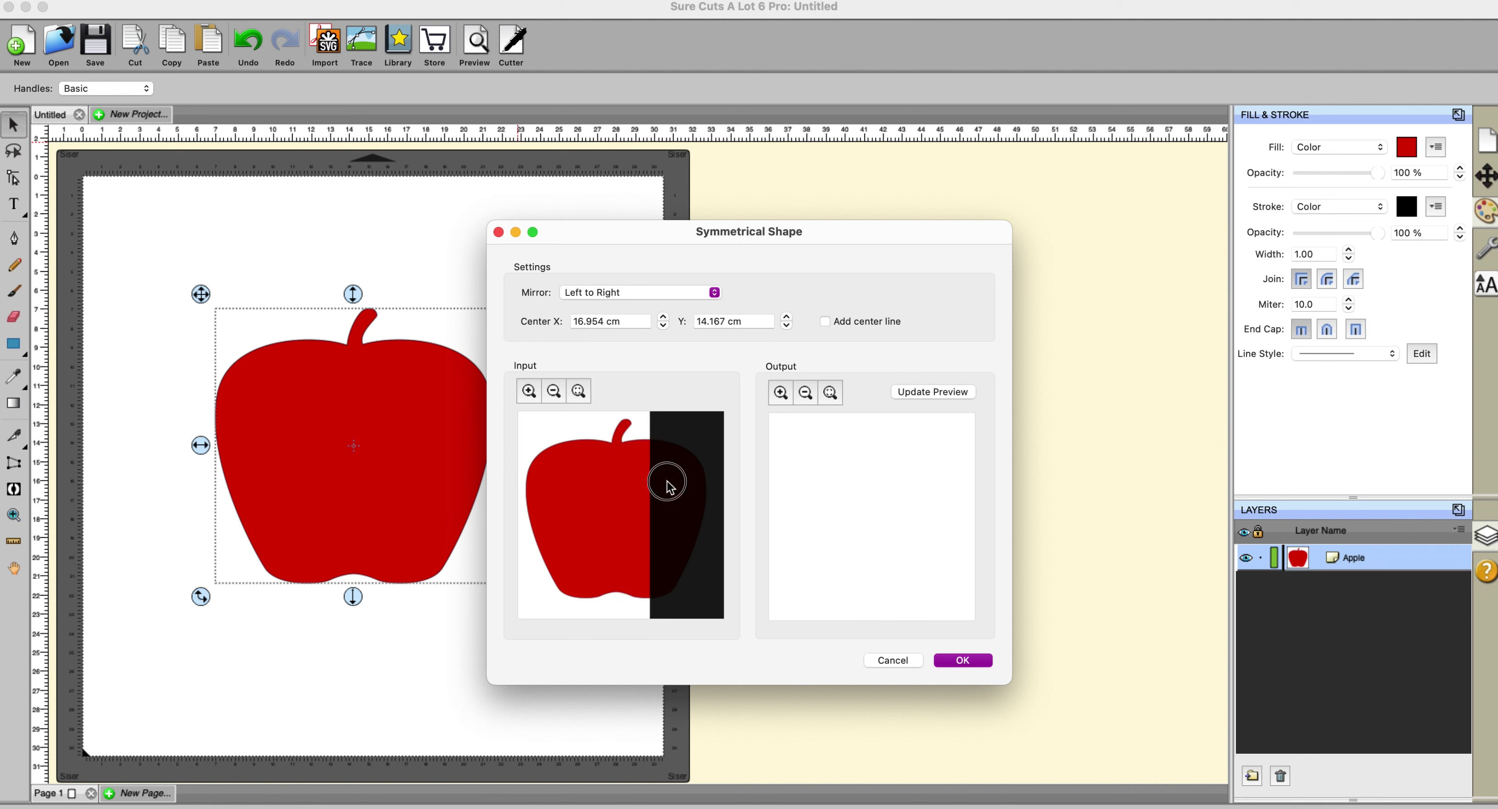
{"action": "left_click", "coordinate": [919, 391]}
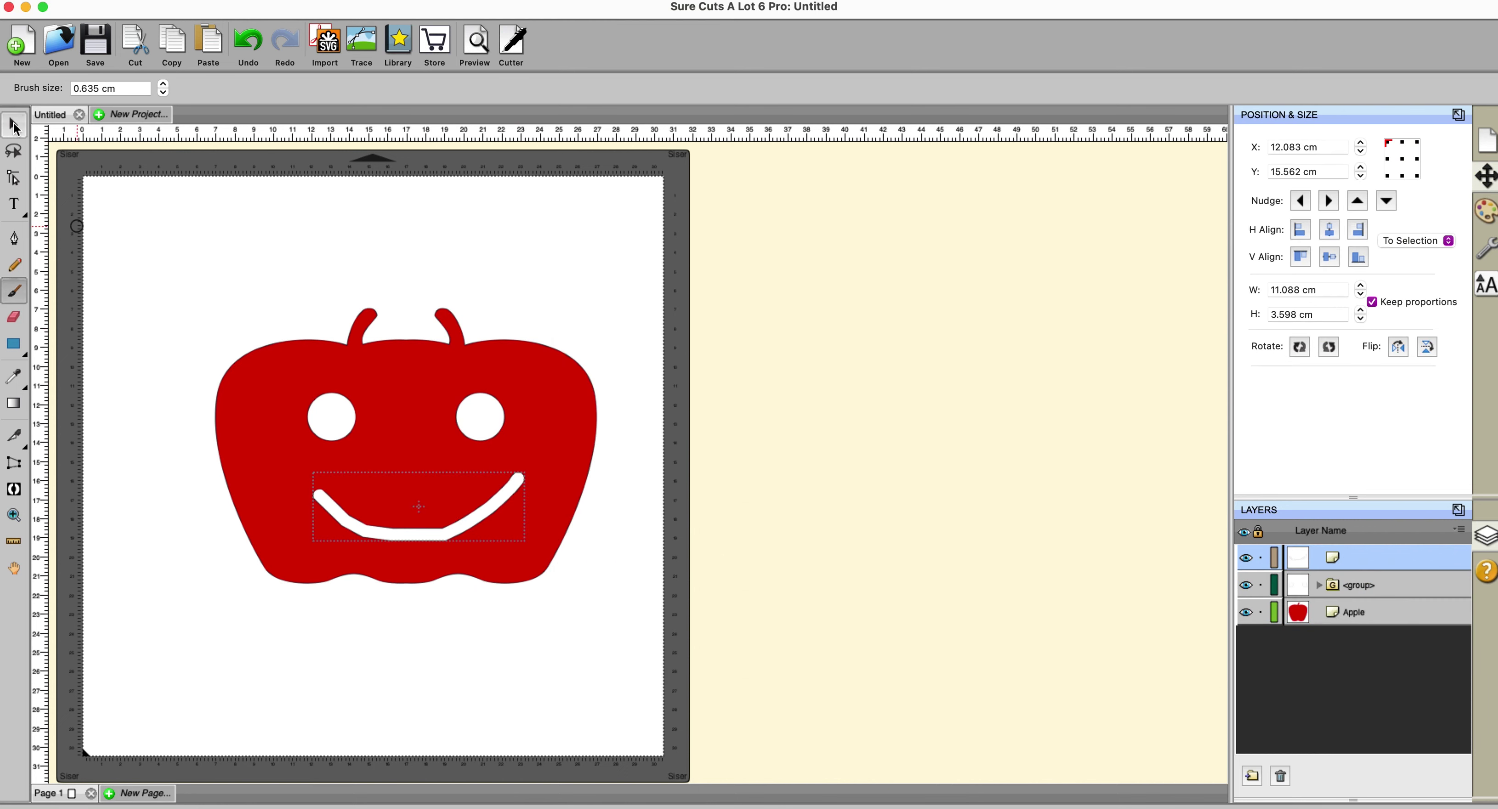
Tile the apple face with evenly spaced columns and rows set to 3 each.
{"action": "left_click", "coordinate": [13, 124]}
{"action": "left_click", "coordinate": [165, 263]}
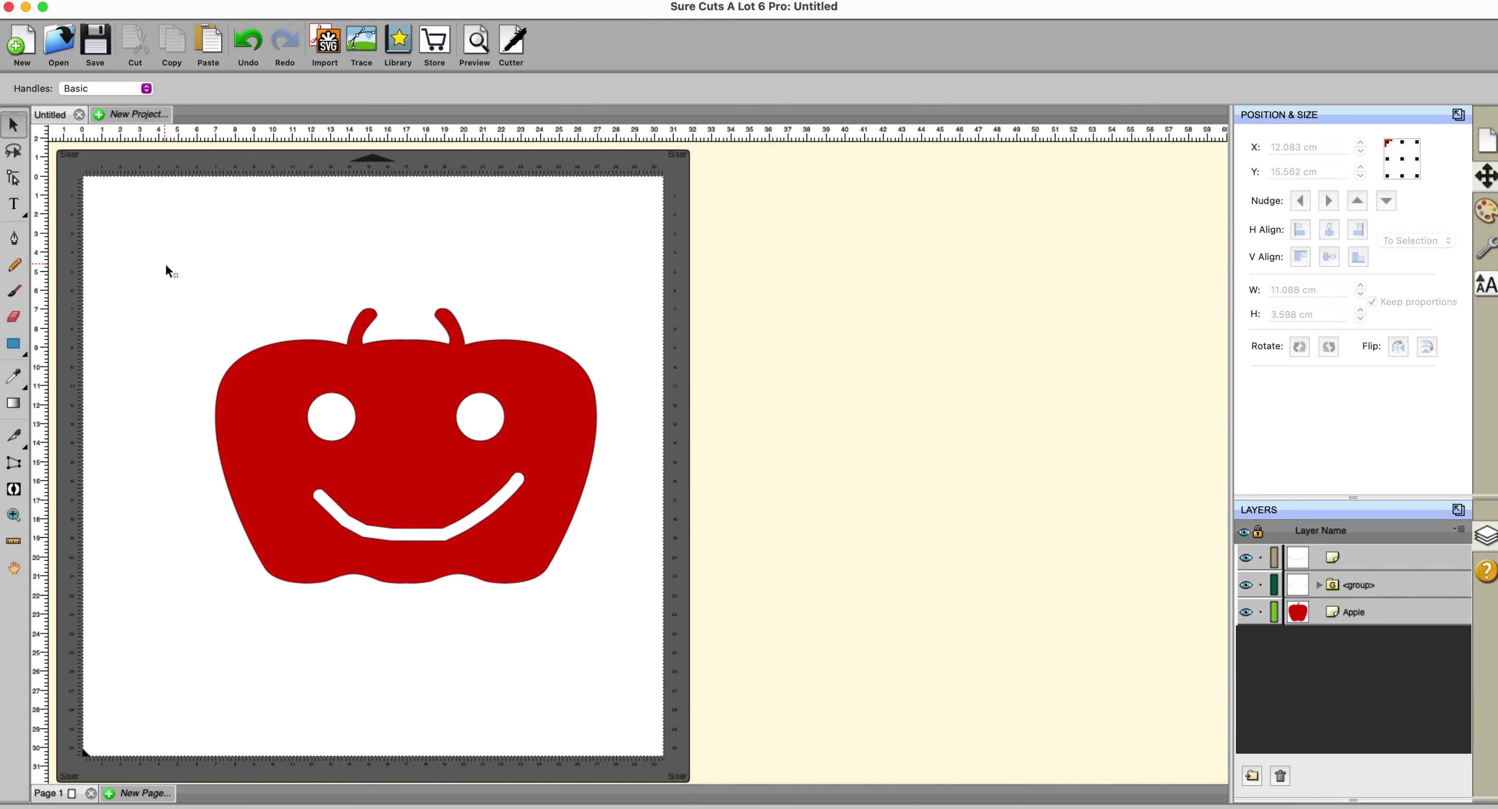
{"action": "left_click", "coordinate": [430, 0]}
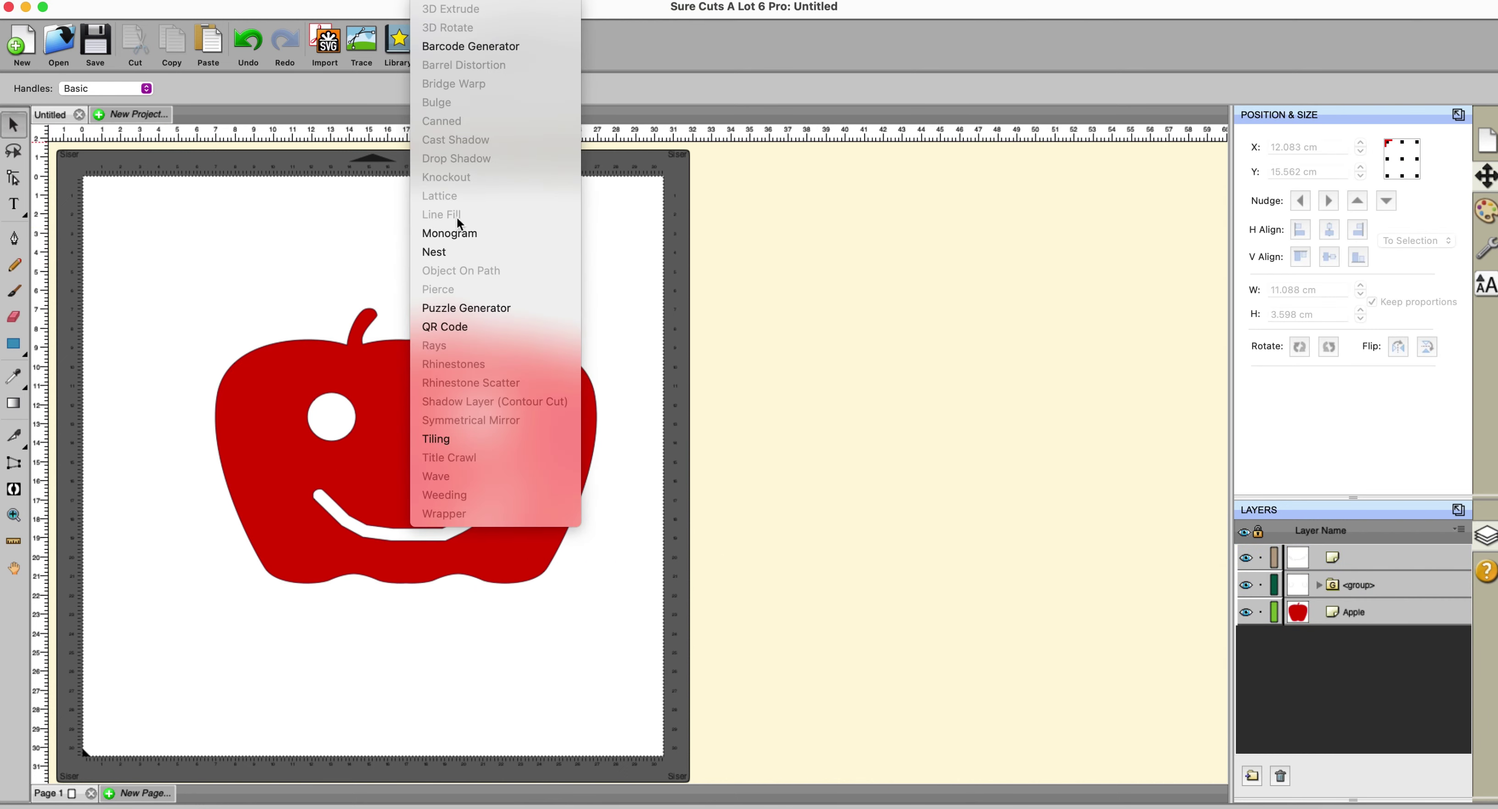
{"action": "left_click", "coordinate": [443, 440]}
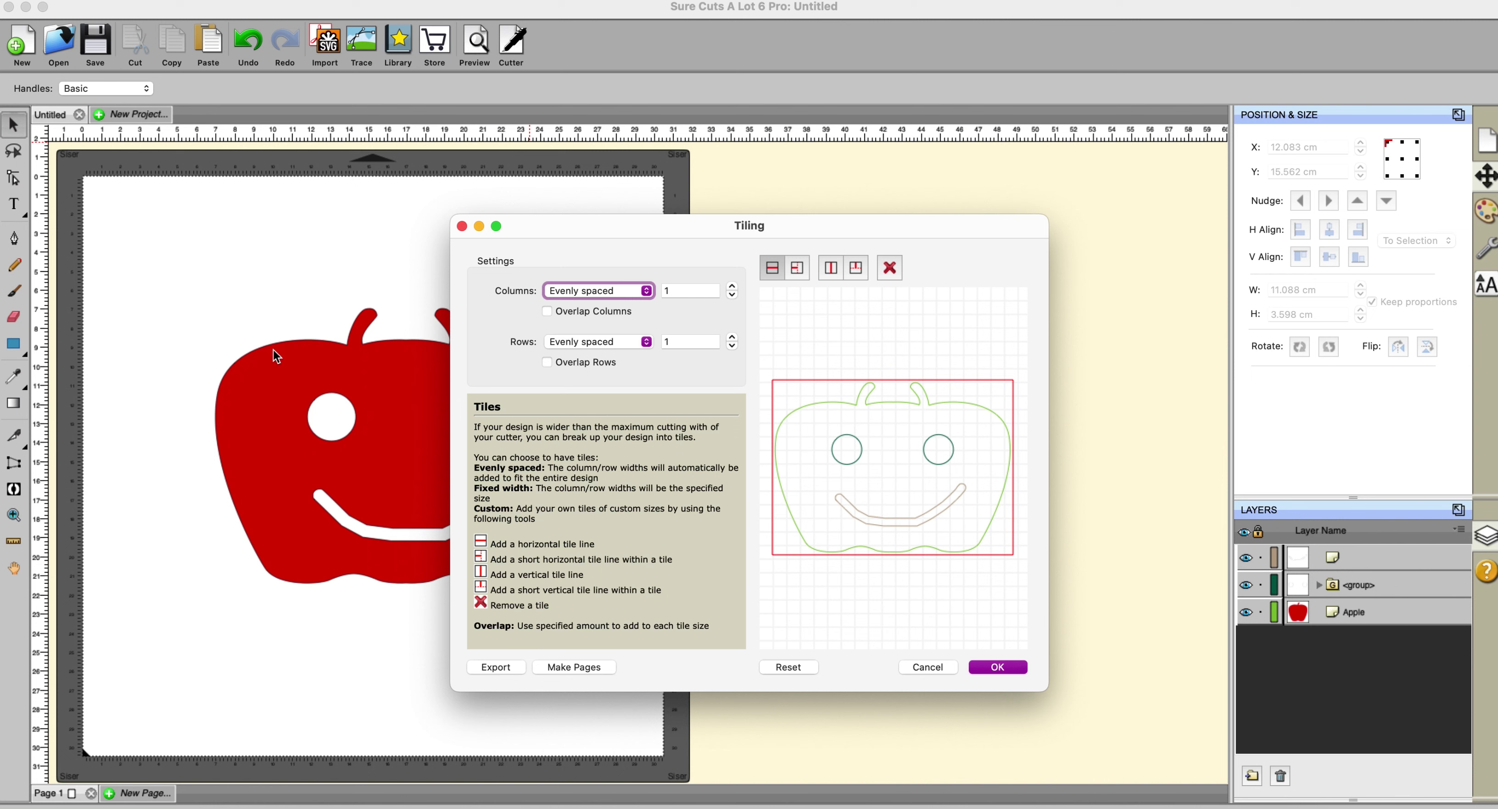
{"action": "left_click", "coordinate": [647, 292]}
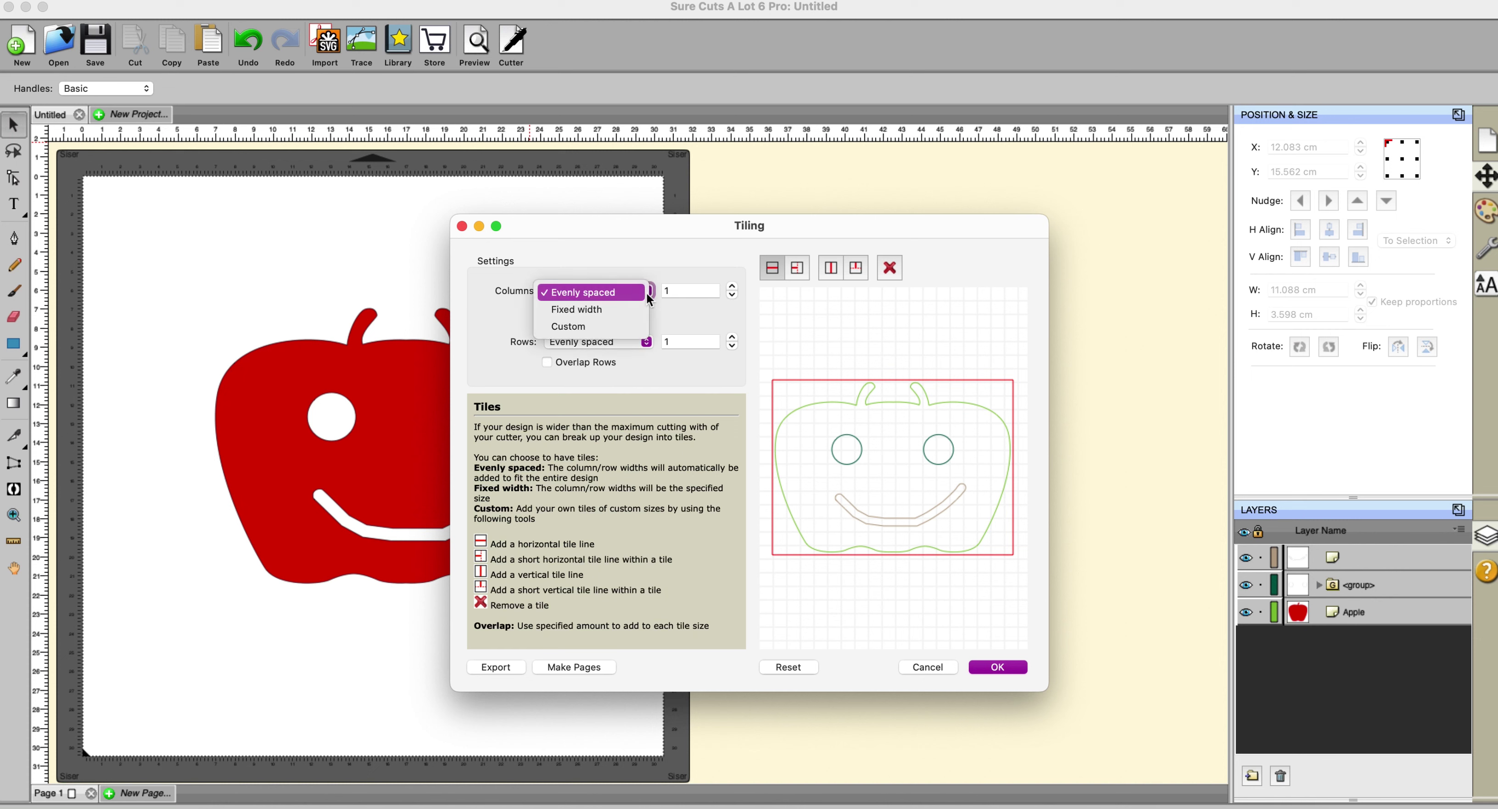
{"action": "left_click", "coordinate": [647, 296]}
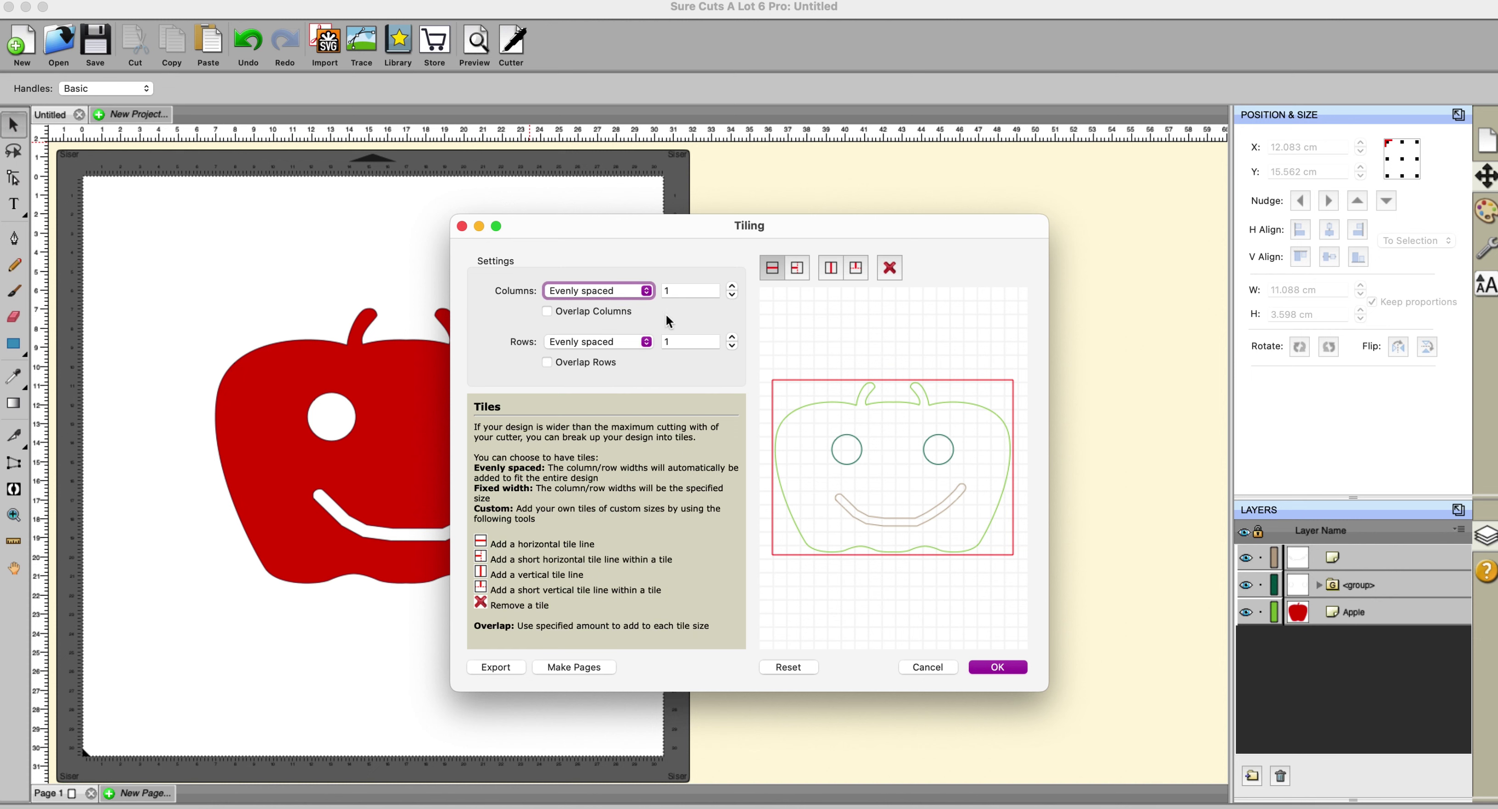
{"action": "left_click", "coordinate": [732, 286]}
{"action": "left_click", "coordinate": [732, 286]}
{"action": "left_click", "coordinate": [732, 338]}
{"action": "left_click", "coordinate": [731, 337]}
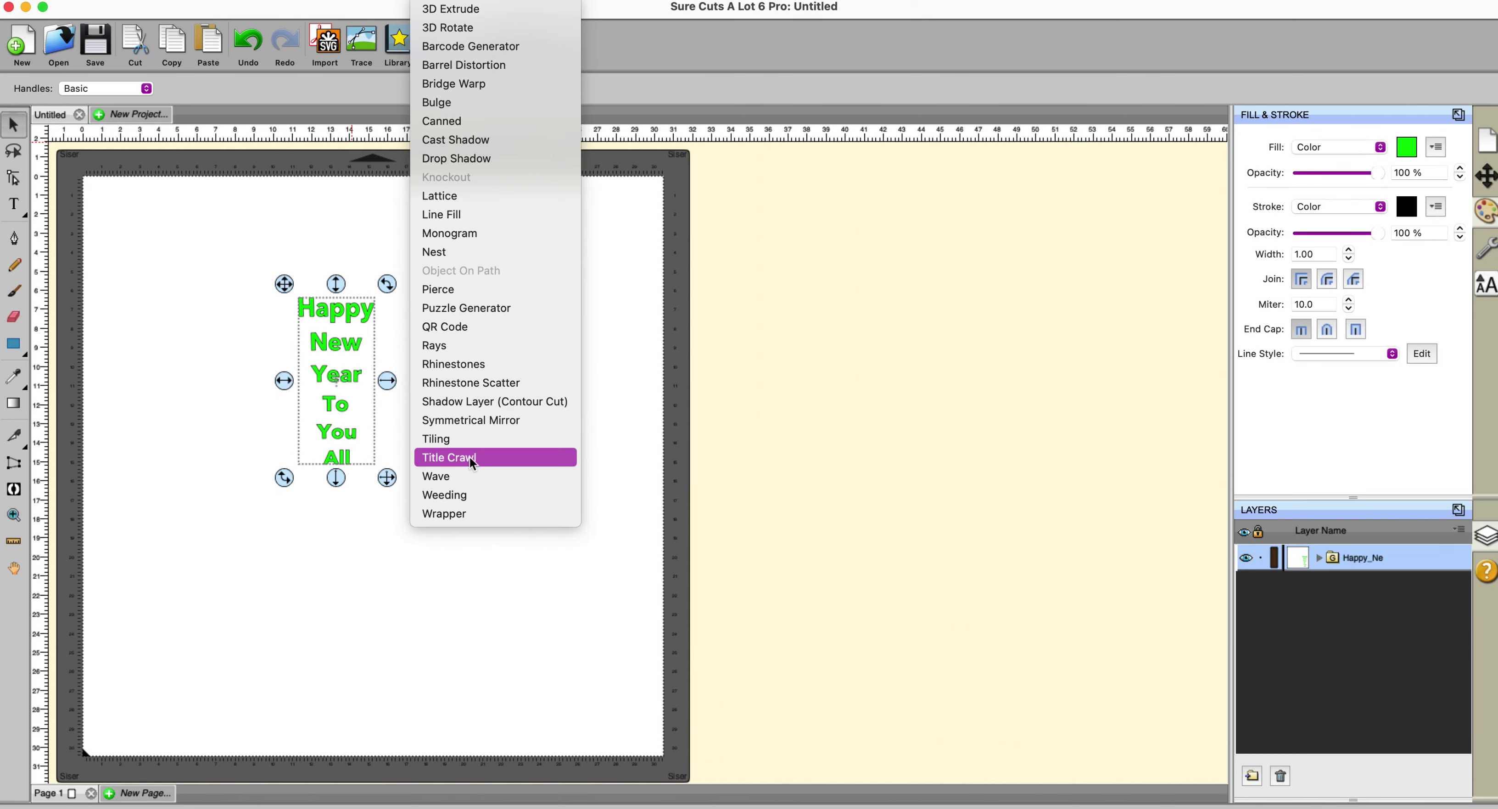
Apply Title Crawl to the text, settling the height back at 7.620 cm.
{"action": "left_click", "coordinate": [470, 458]}
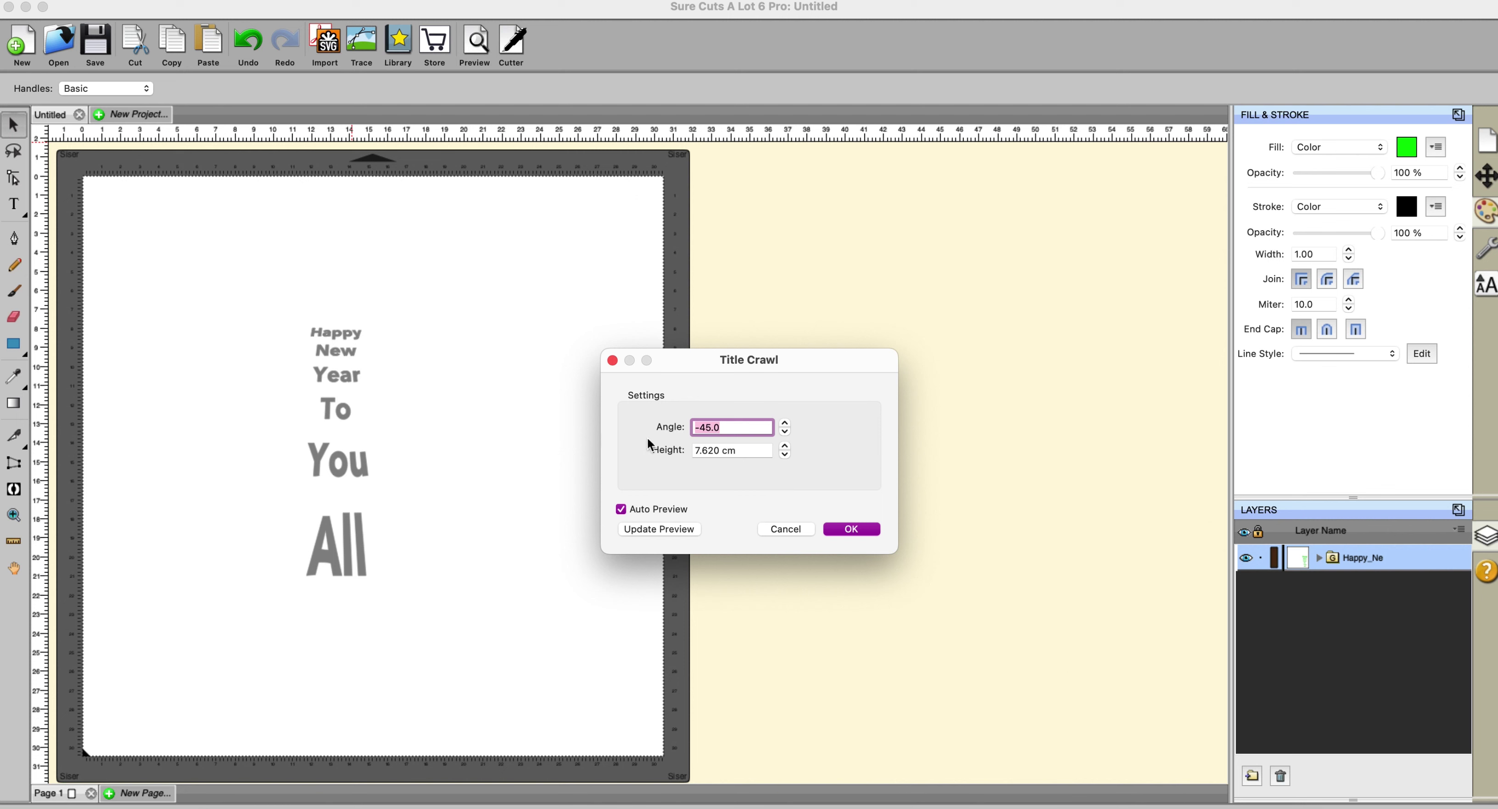
{"action": "left_click", "coordinate": [786, 448]}
{"action": "left_click", "coordinate": [786, 448]}
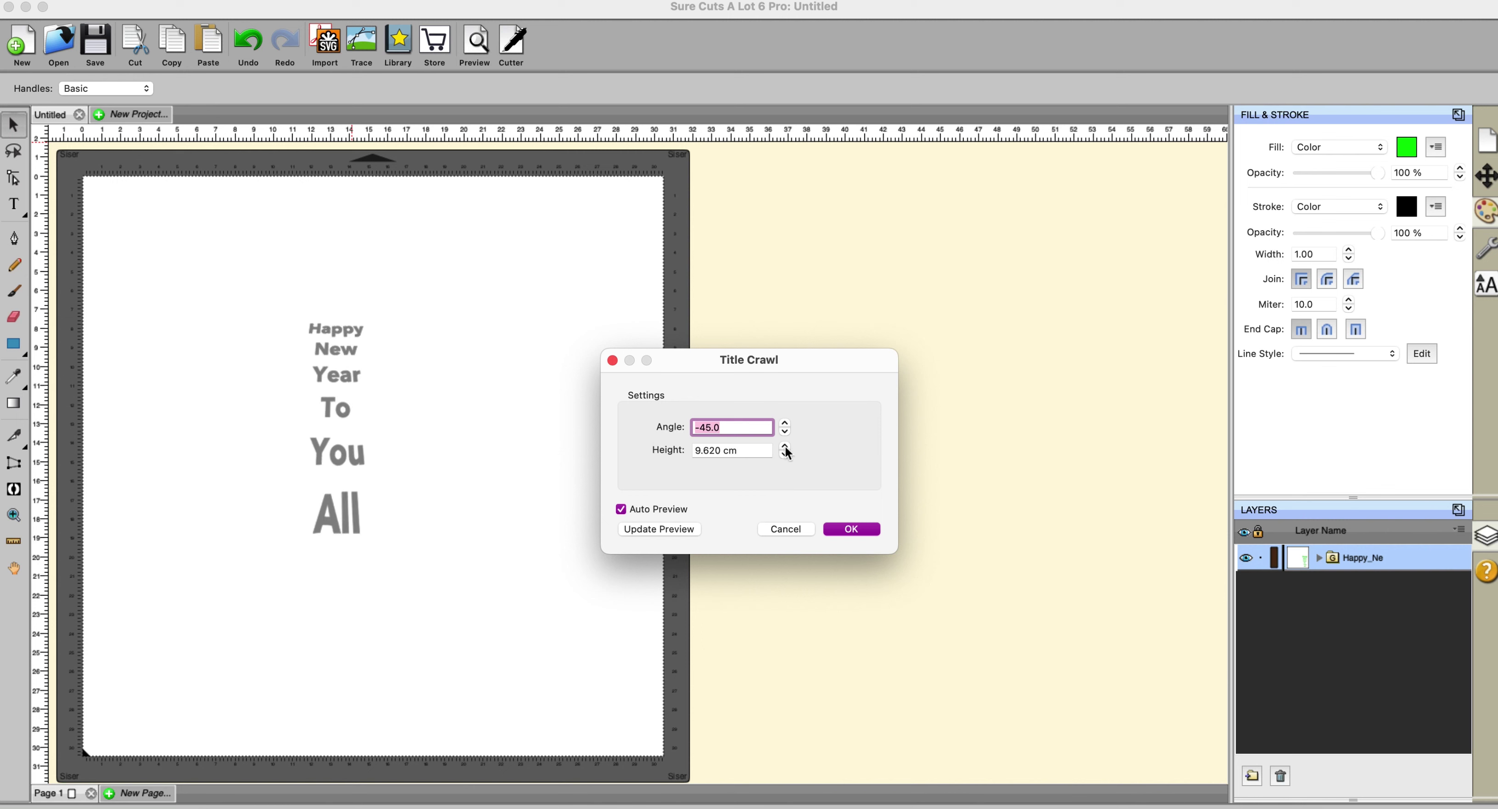
{"action": "left_click", "coordinate": [786, 448]}
{"action": "left_click", "coordinate": [785, 448]}
{"action": "left_click", "coordinate": [786, 449]}
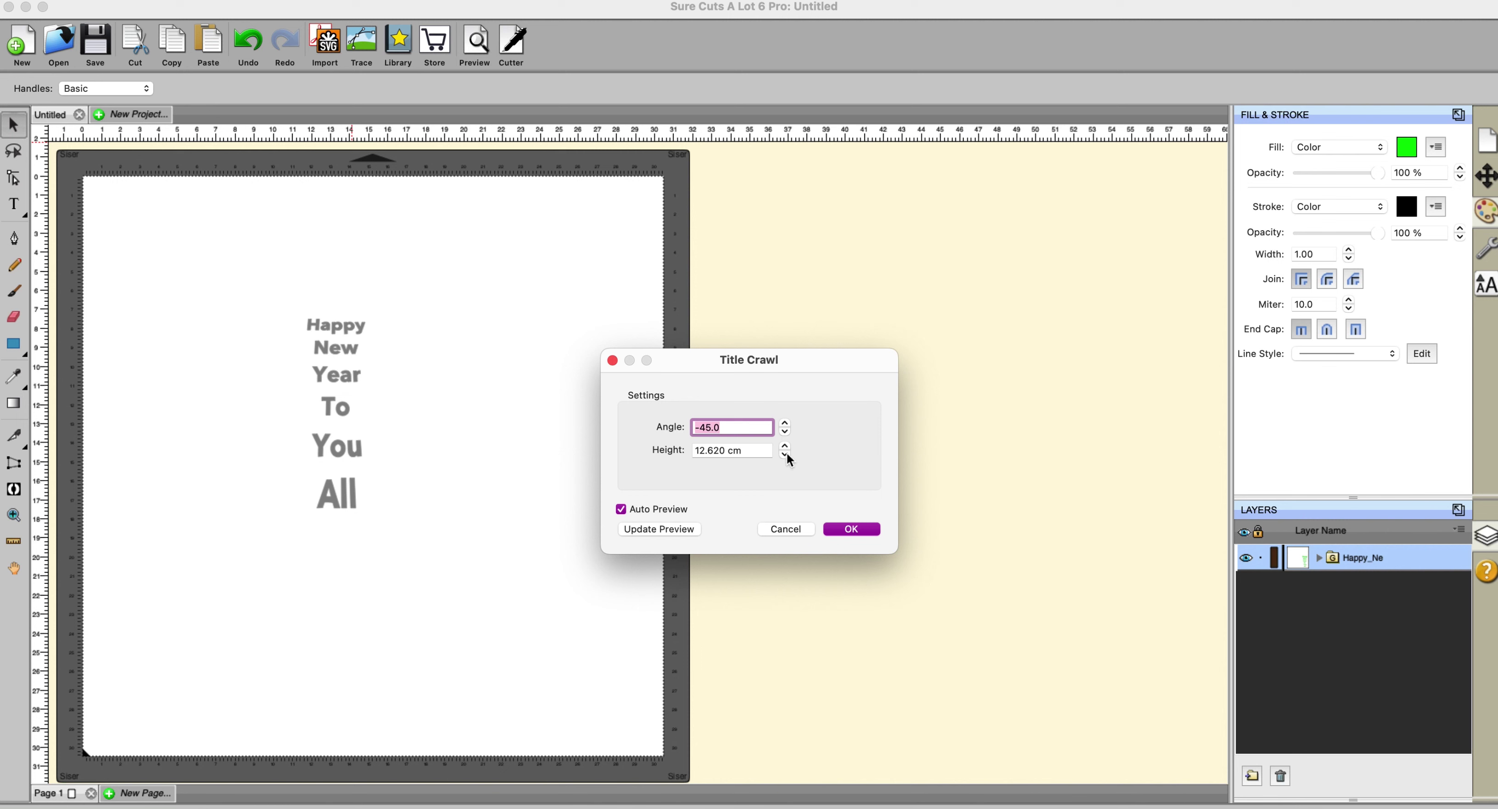
{"action": "left_click", "coordinate": [786, 455]}
{"action": "left_click", "coordinate": [786, 454]}
{"action": "left_click", "coordinate": [785, 454]}
{"action": "left_click", "coordinate": [786, 454]}
{"action": "left_click", "coordinate": [785, 454]}
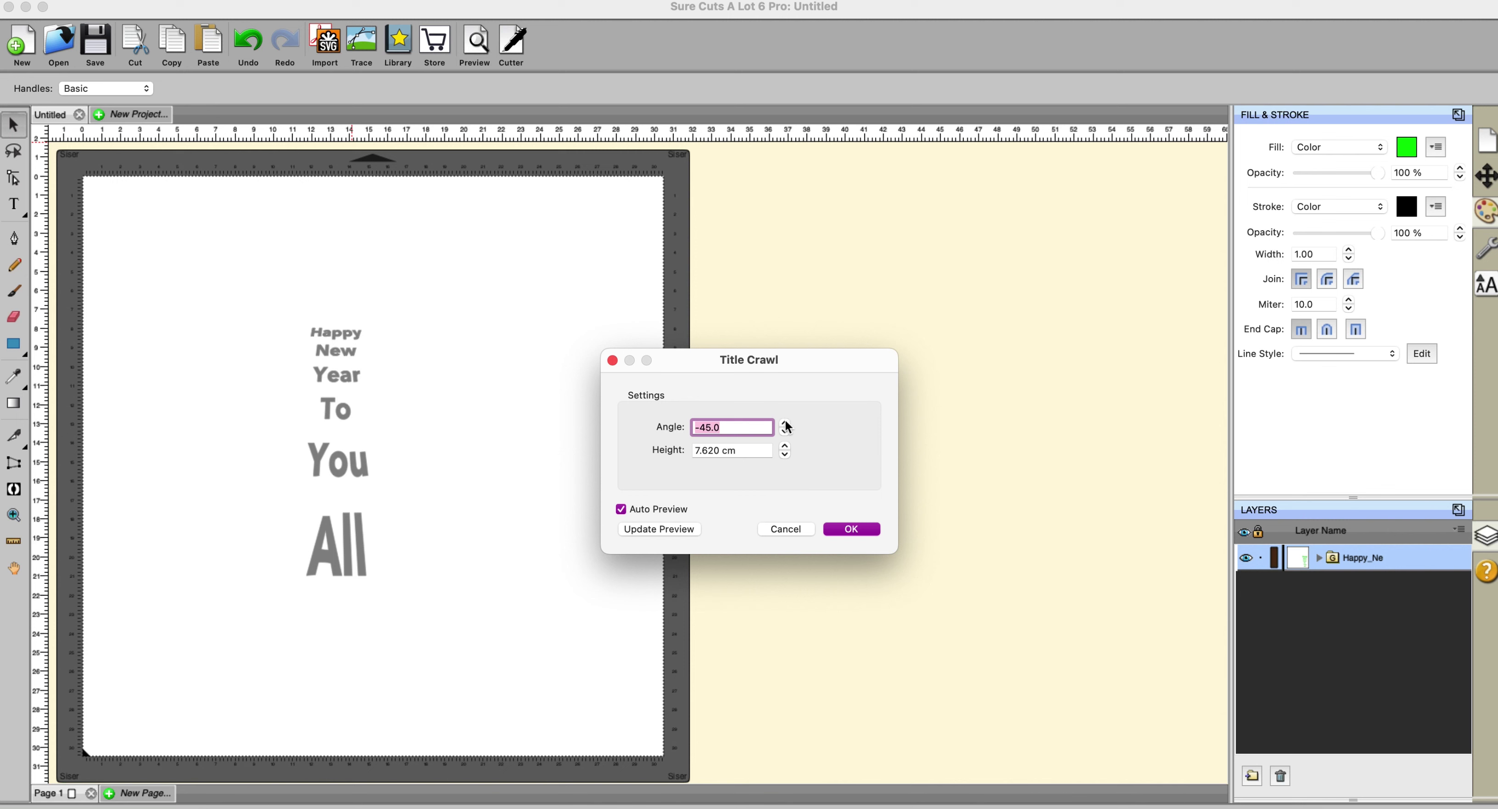
Adjust the Title Crawl angle up and then back down.
{"action": "left_click", "coordinate": [784, 423]}
{"action": "left_click", "coordinate": [785, 423]}
{"action": "left_click", "coordinate": [785, 424]}
{"action": "left_click", "coordinate": [786, 433]}
{"action": "left_click", "coordinate": [786, 433]}
{"action": "left_click", "coordinate": [786, 433]}
{"action": "left_click", "coordinate": [786, 433]}
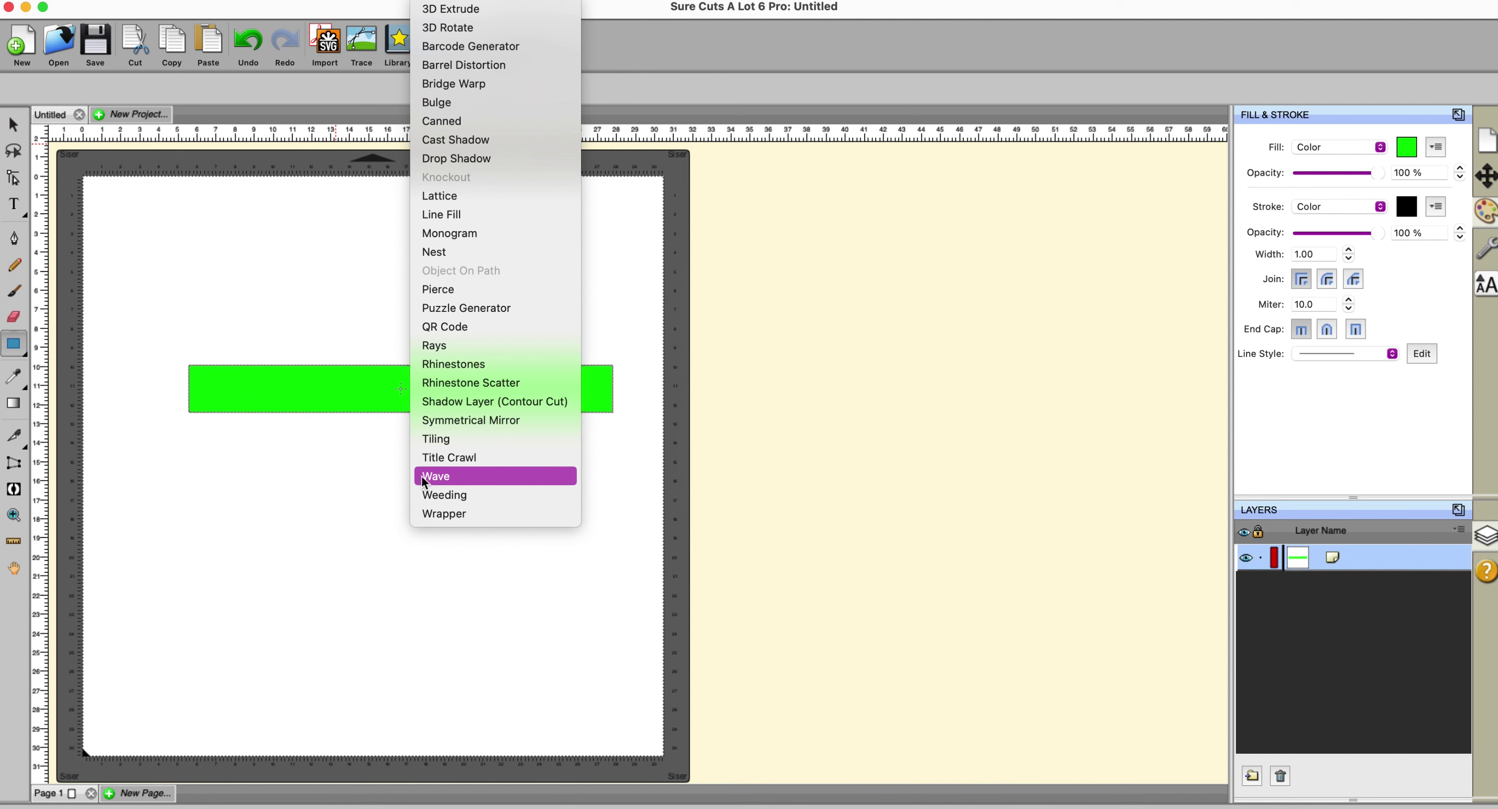
Apply Wave to the green rectangle with 0.10 cycles and 0.40 amplitude.
{"action": "left_click", "coordinate": [425, 479]}
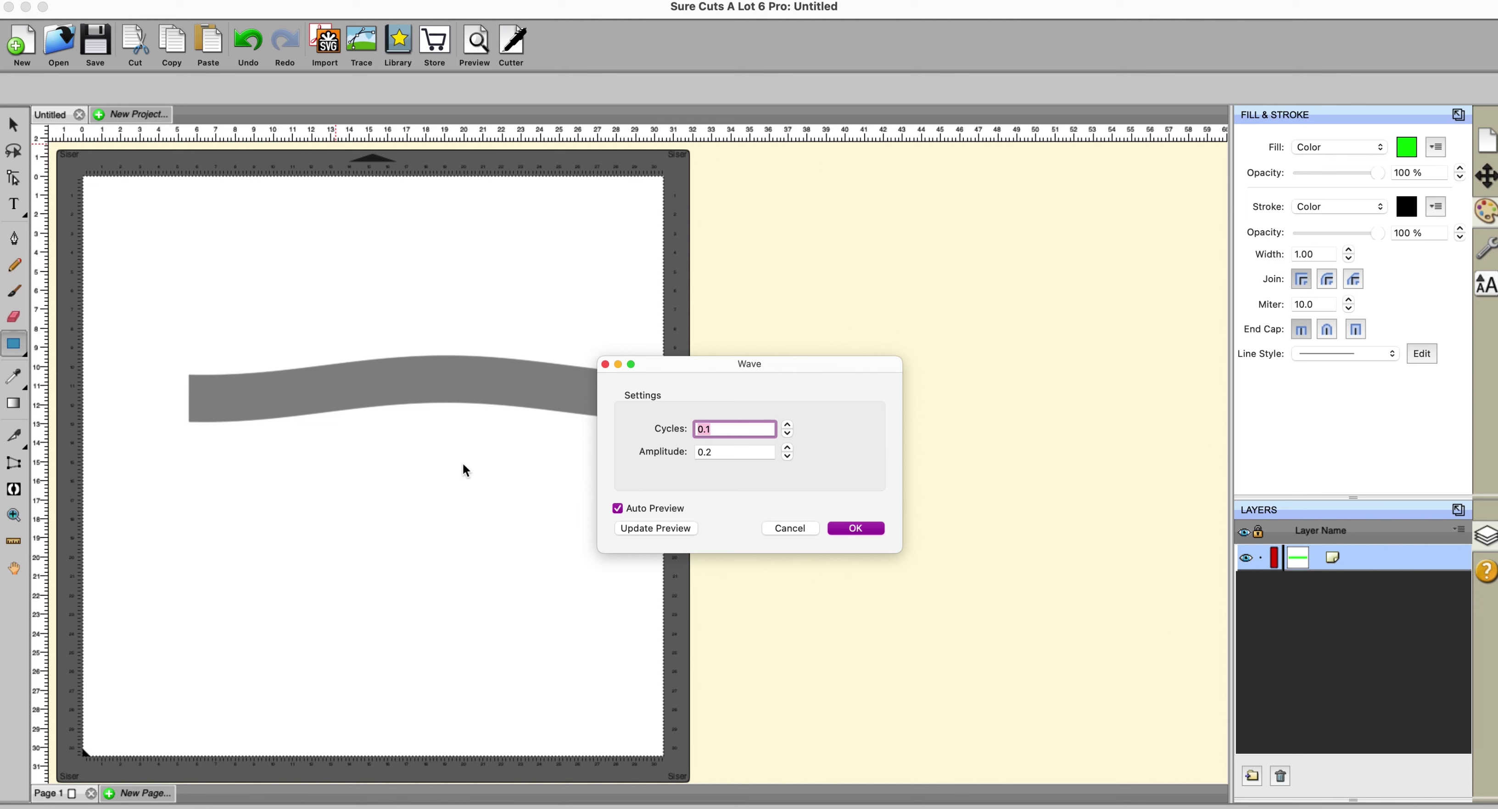
{"action": "left_click", "coordinate": [787, 425]}
{"action": "left_click", "coordinate": [788, 448]}
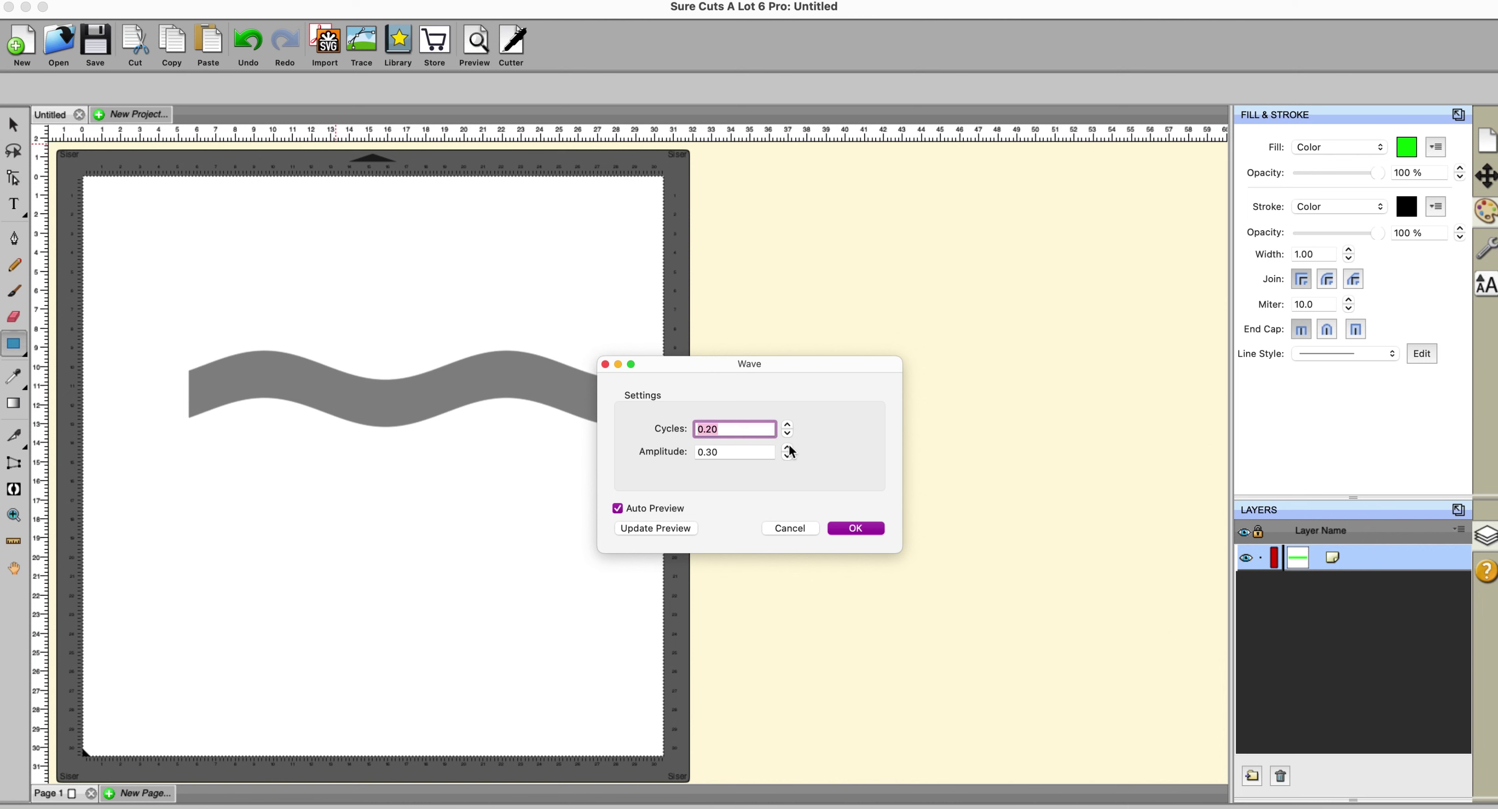
{"action": "left_click", "coordinate": [788, 448]}
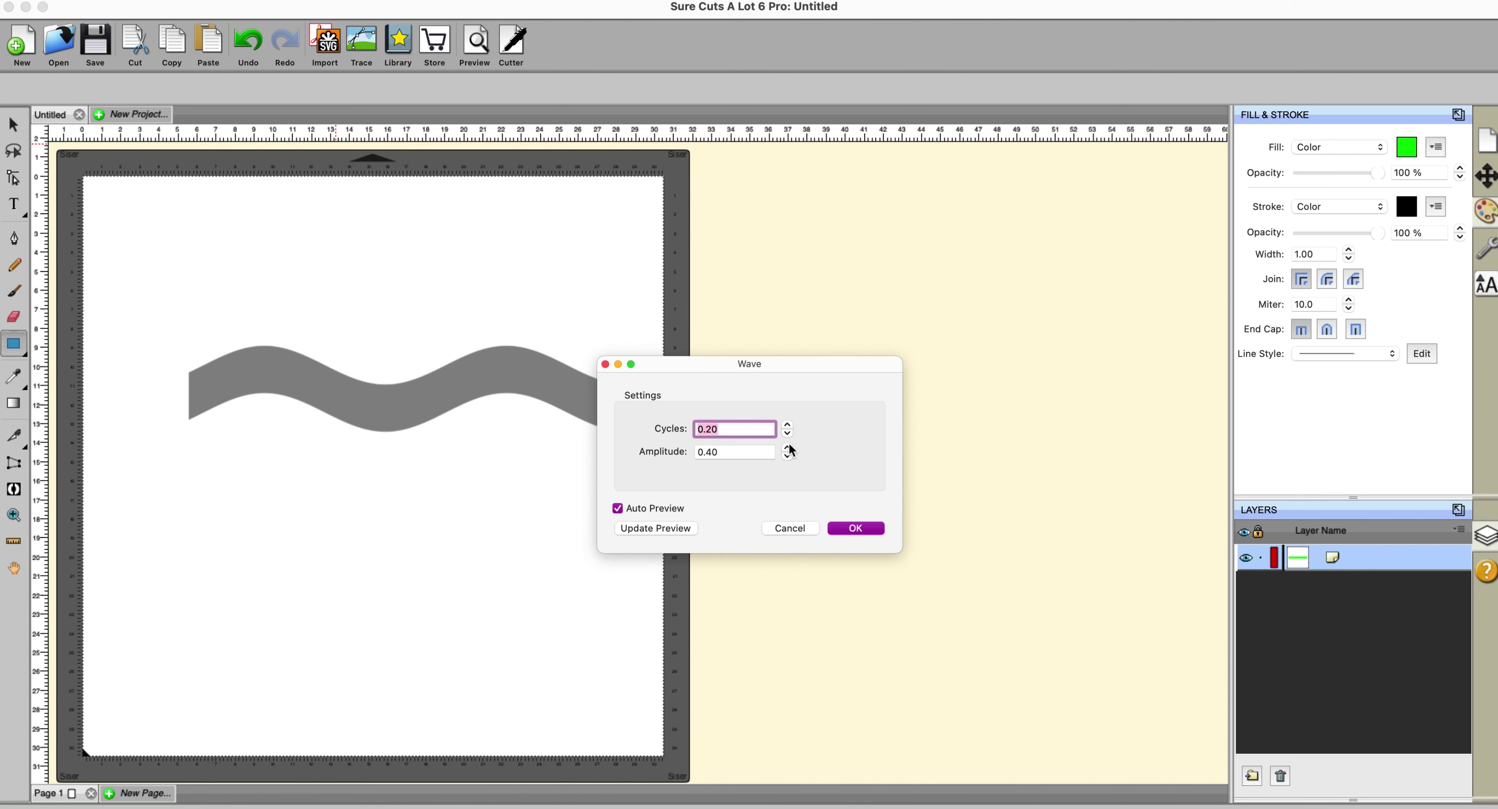
{"action": "left_click", "coordinate": [788, 426]}
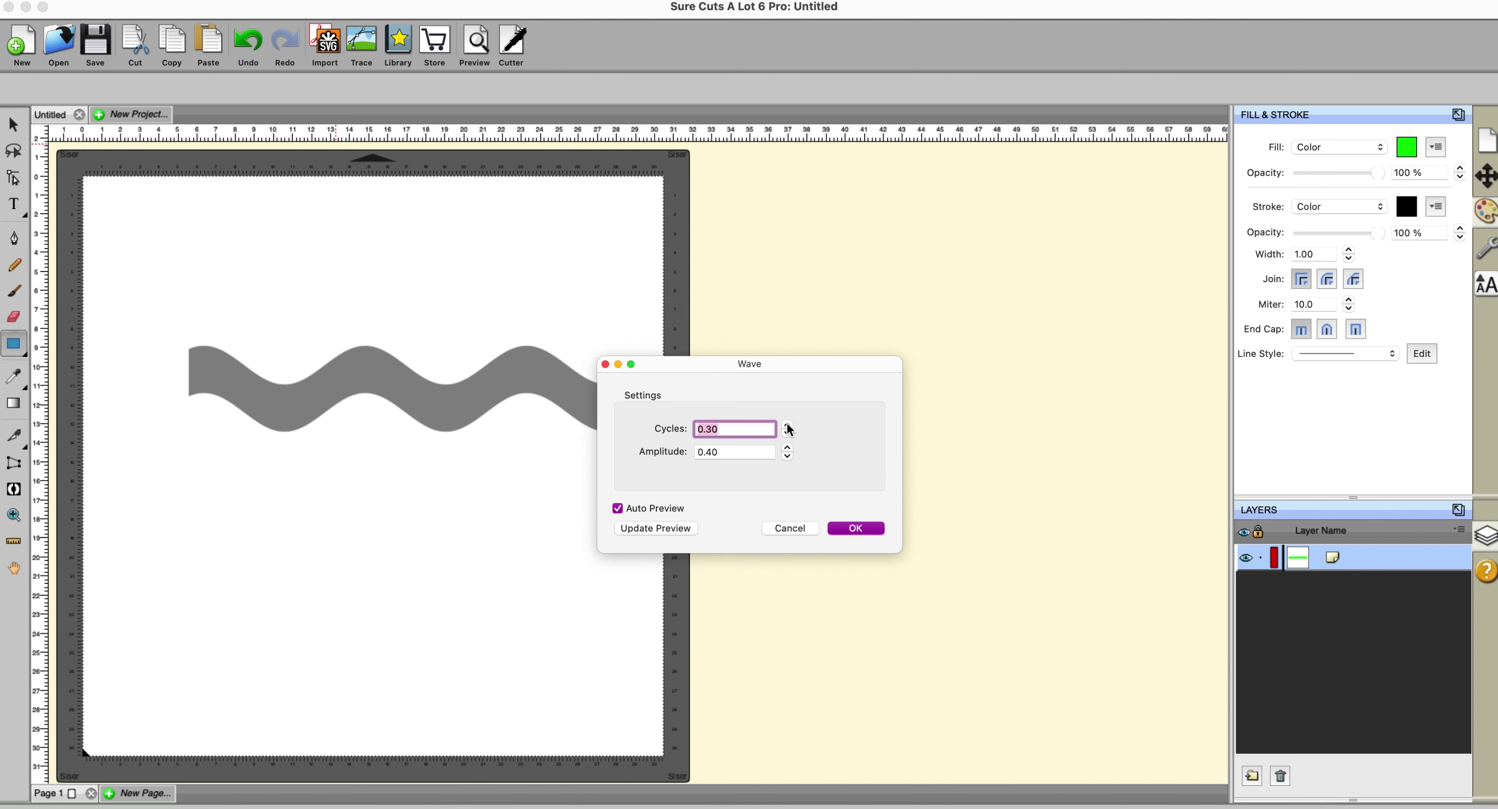
{"action": "left_click", "coordinate": [787, 427]}
{"action": "left_click", "coordinate": [788, 435]}
{"action": "left_click", "coordinate": [788, 435]}
{"action": "left_click", "coordinate": [788, 435]}
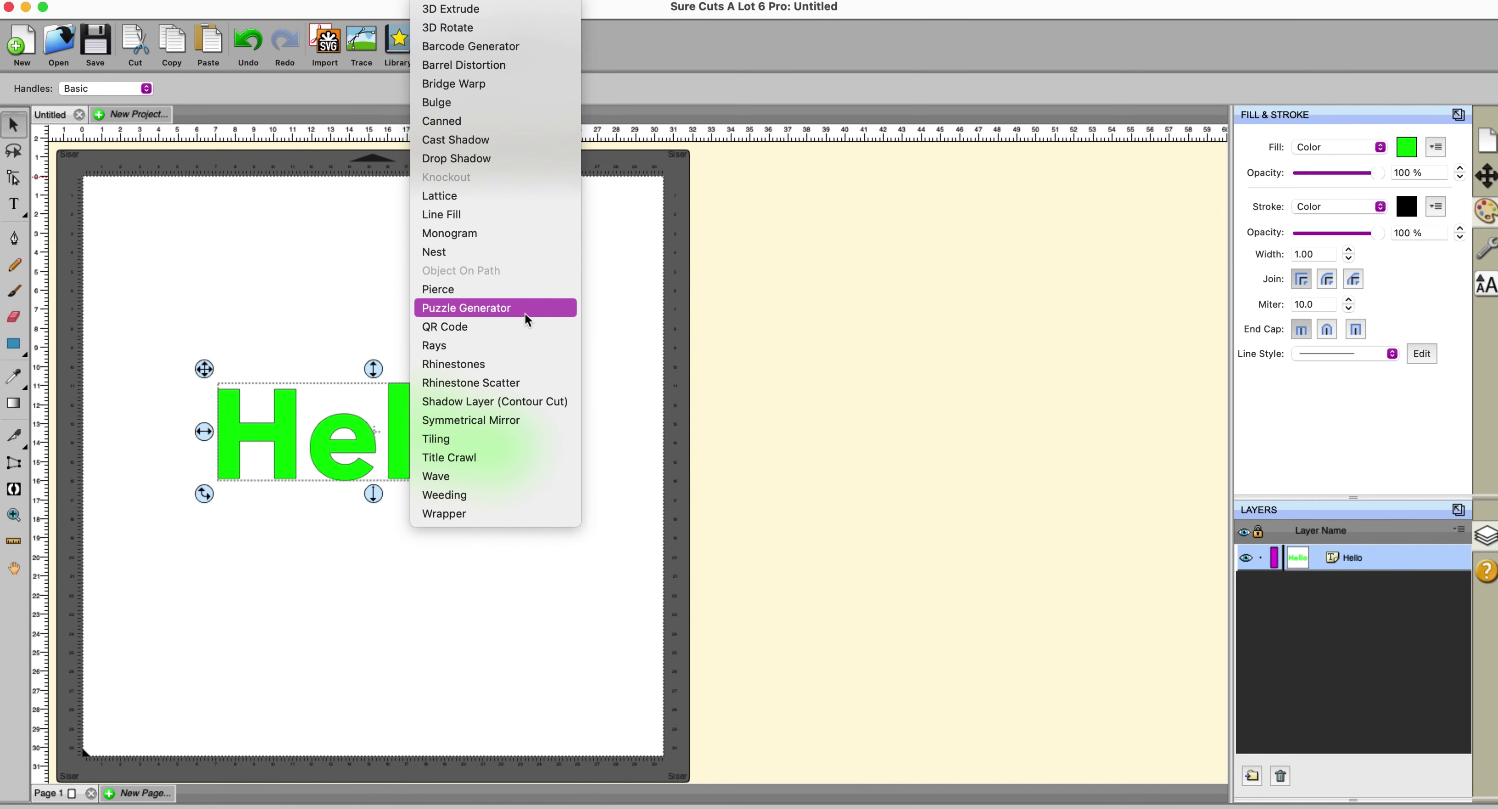
Add two horizontal weeding lines, a vertical line through the o, and a border around Hello.
{"action": "left_click", "coordinate": [476, 497]}
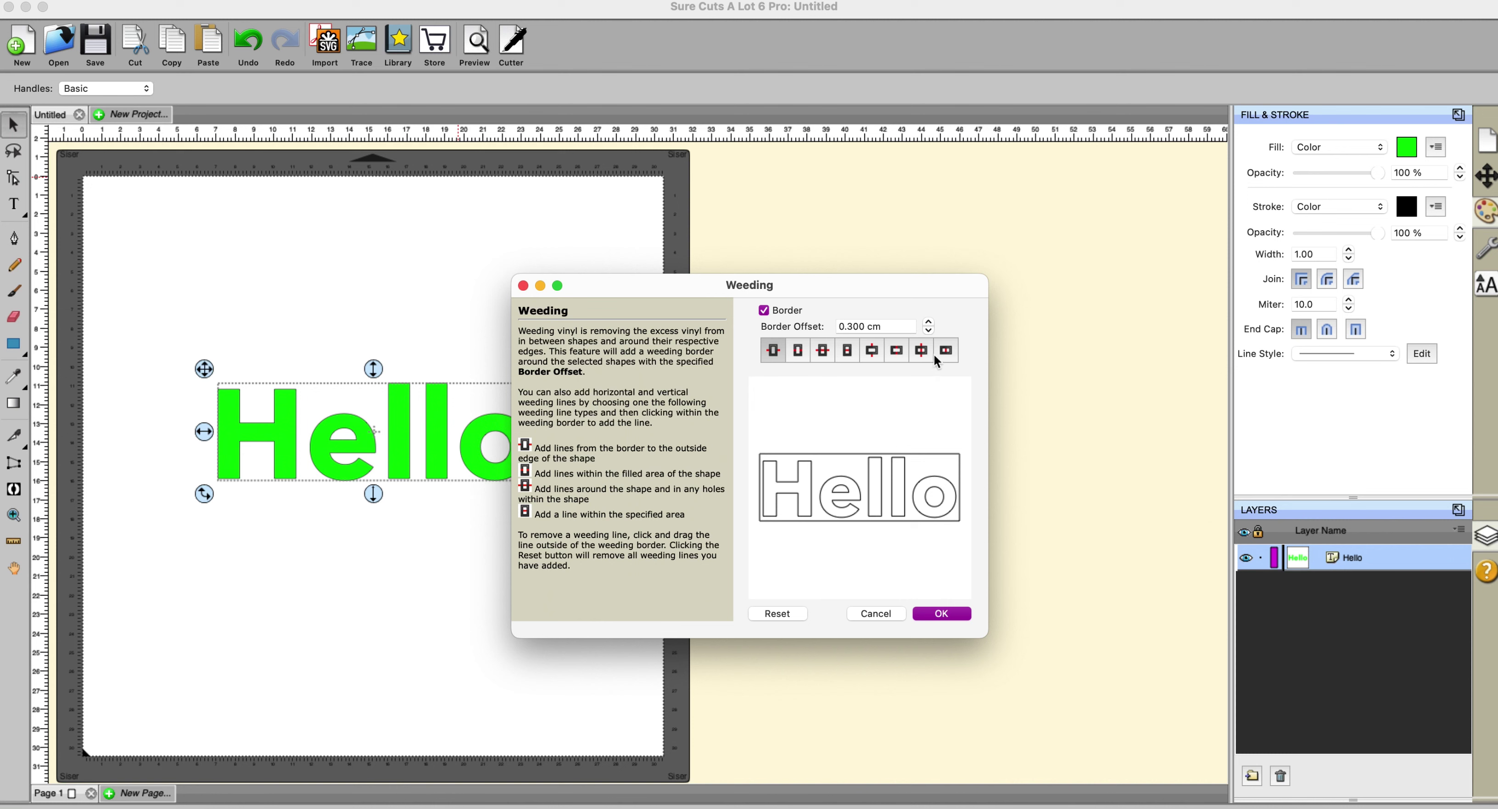
{"action": "left_click", "coordinate": [822, 351]}
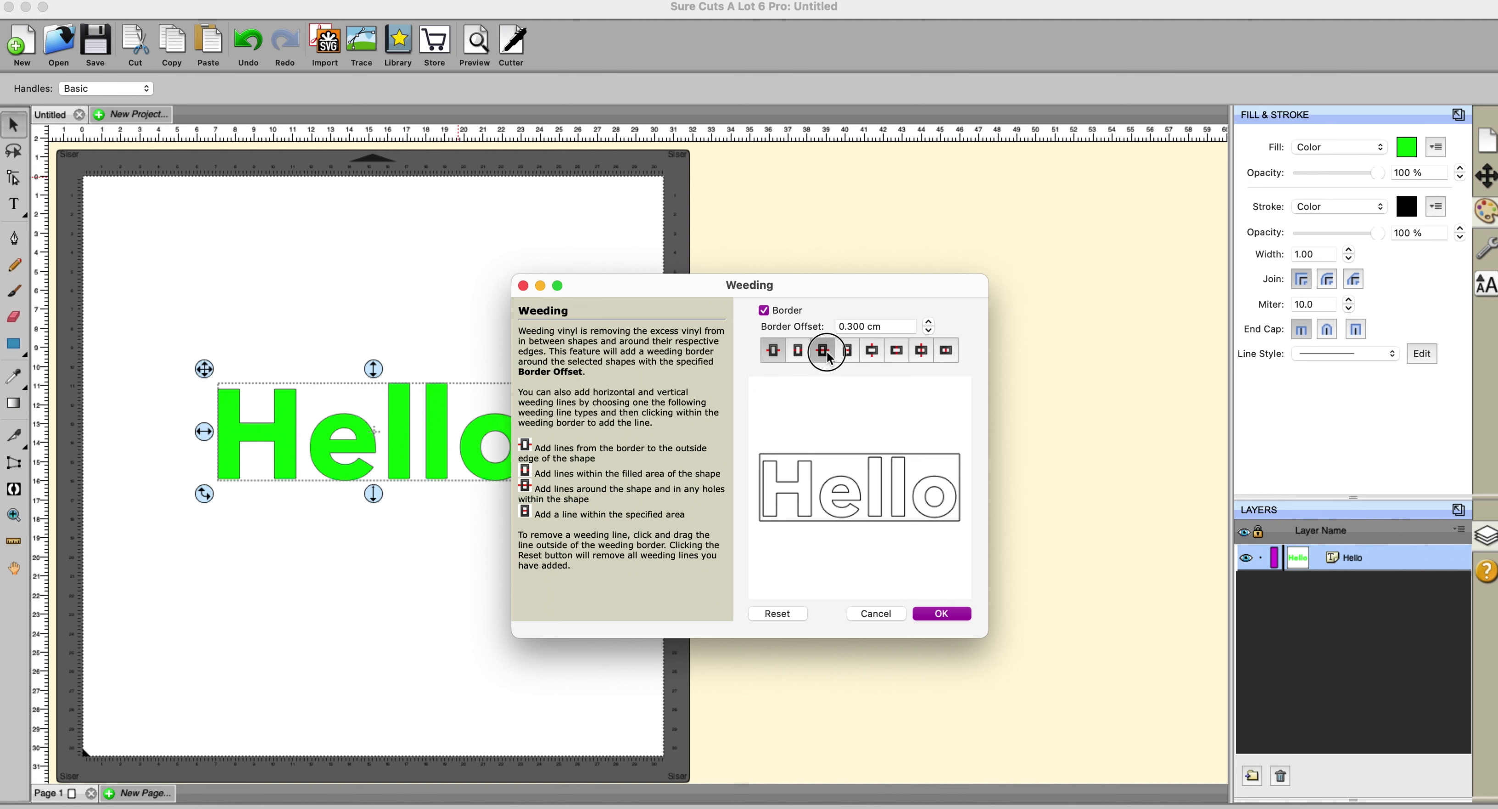
{"action": "left_click", "coordinate": [766, 491]}
{"action": "left_click", "coordinate": [765, 502]}
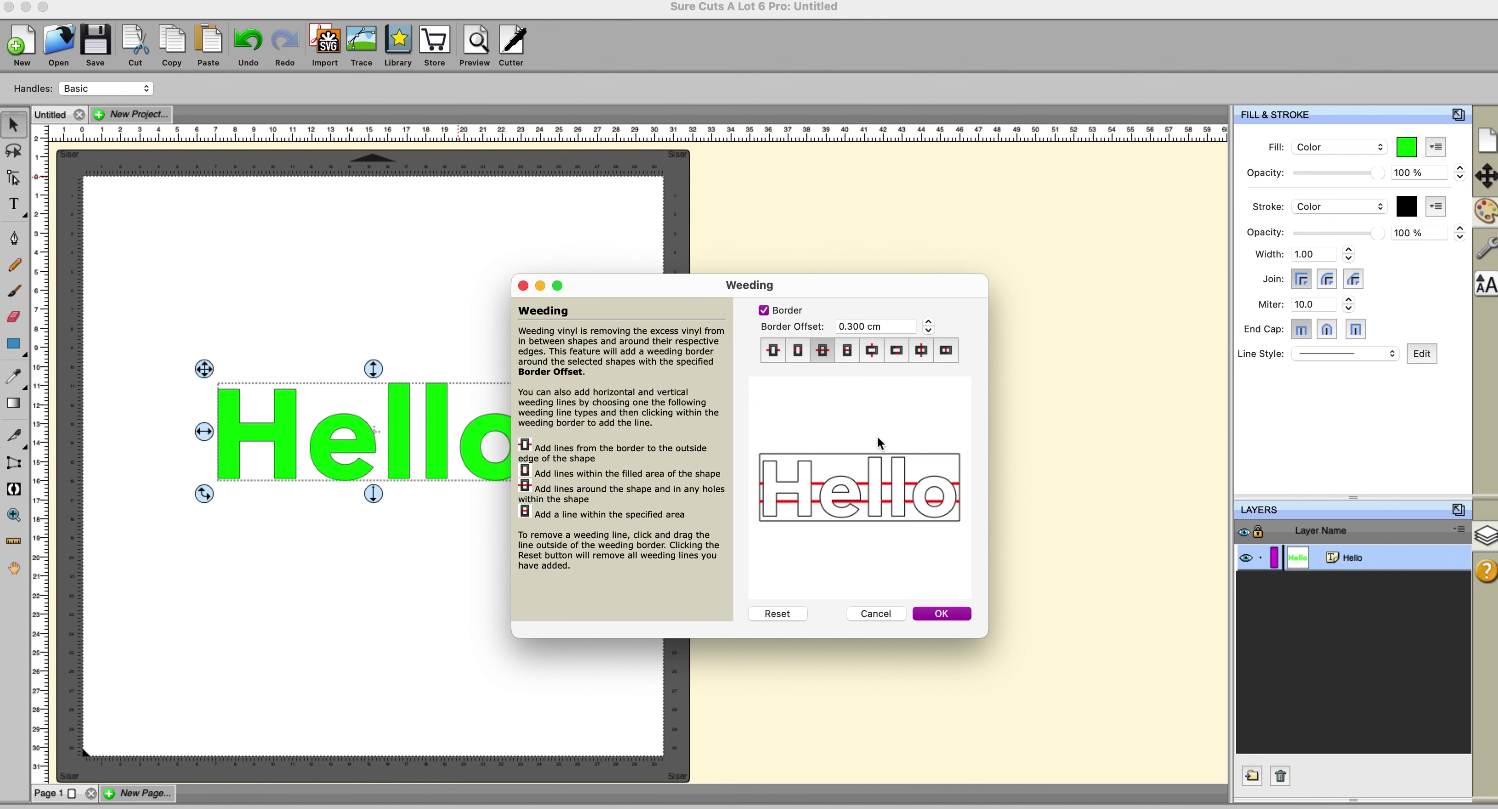
{"action": "left_click", "coordinate": [923, 353]}
{"action": "left_click", "coordinate": [926, 455]}
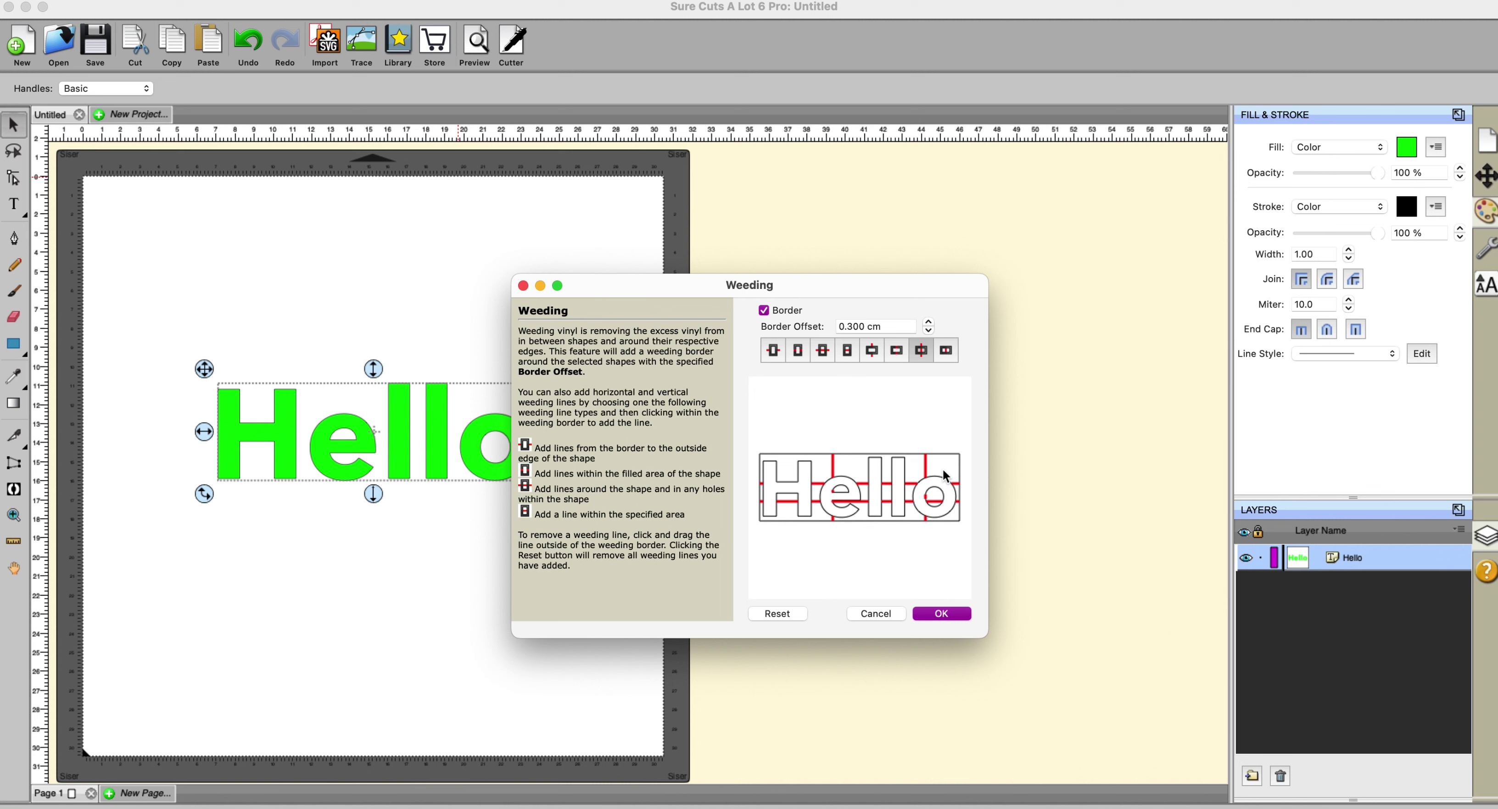
{"action": "left_click", "coordinate": [765, 314]}
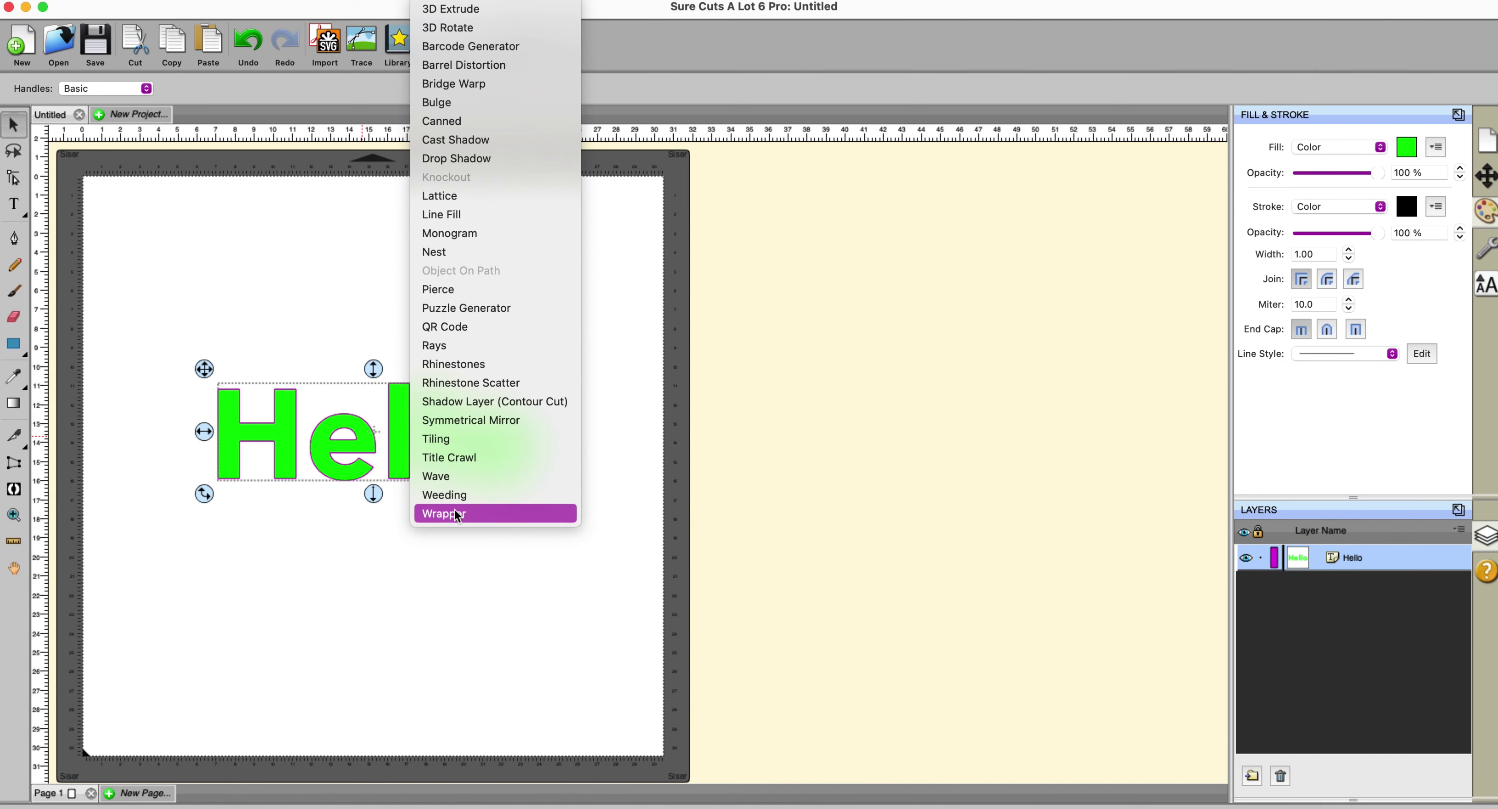
Apply Wrapper to Hello with the top diameter set to 7.210 cm.
{"action": "left_click", "coordinate": [457, 514]}
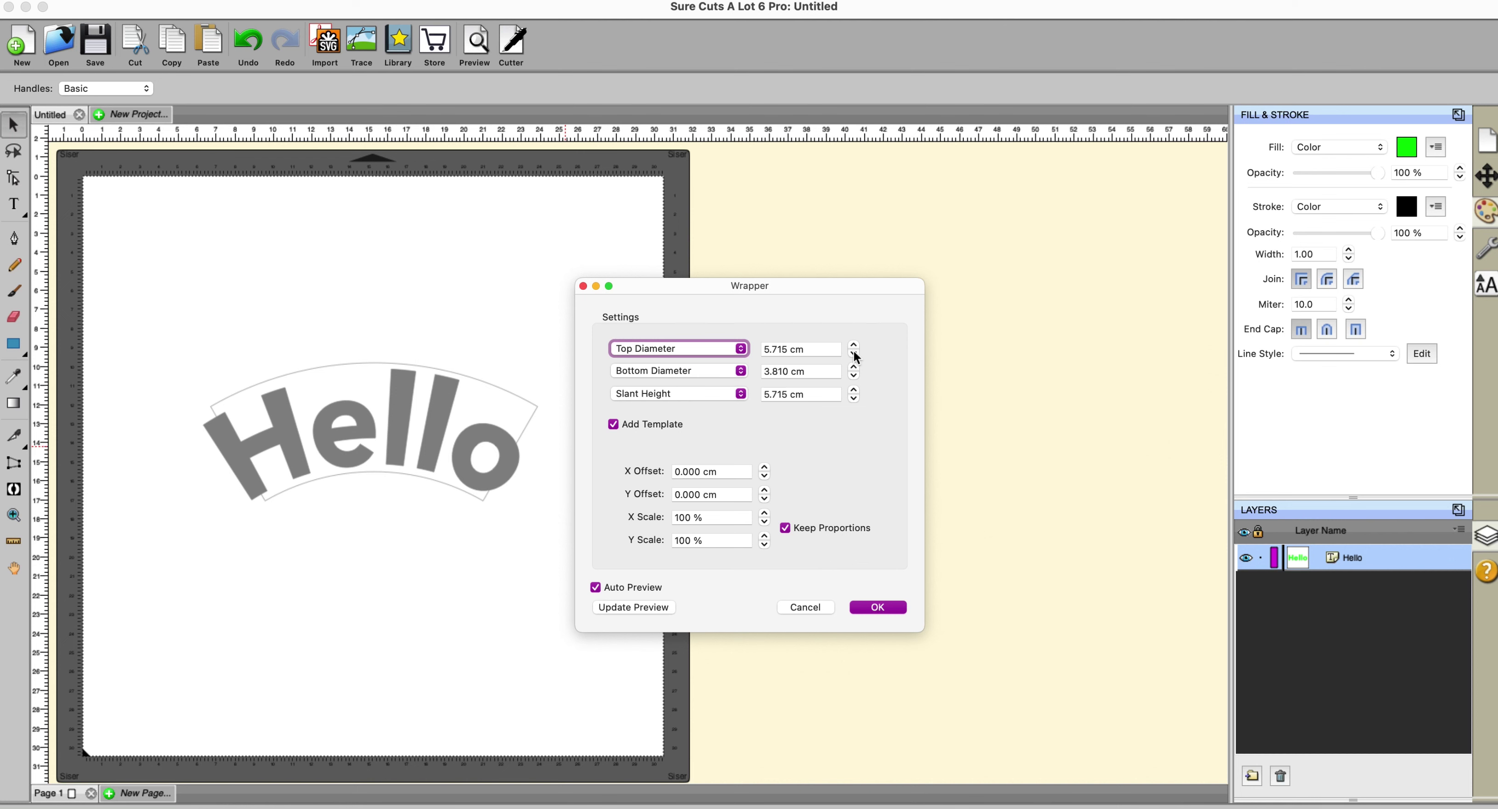
{"action": "left_click", "coordinate": [854, 353]}
{"action": "left_click_drag", "start_coordinate": [853, 353], "coordinate": [853, 353]}
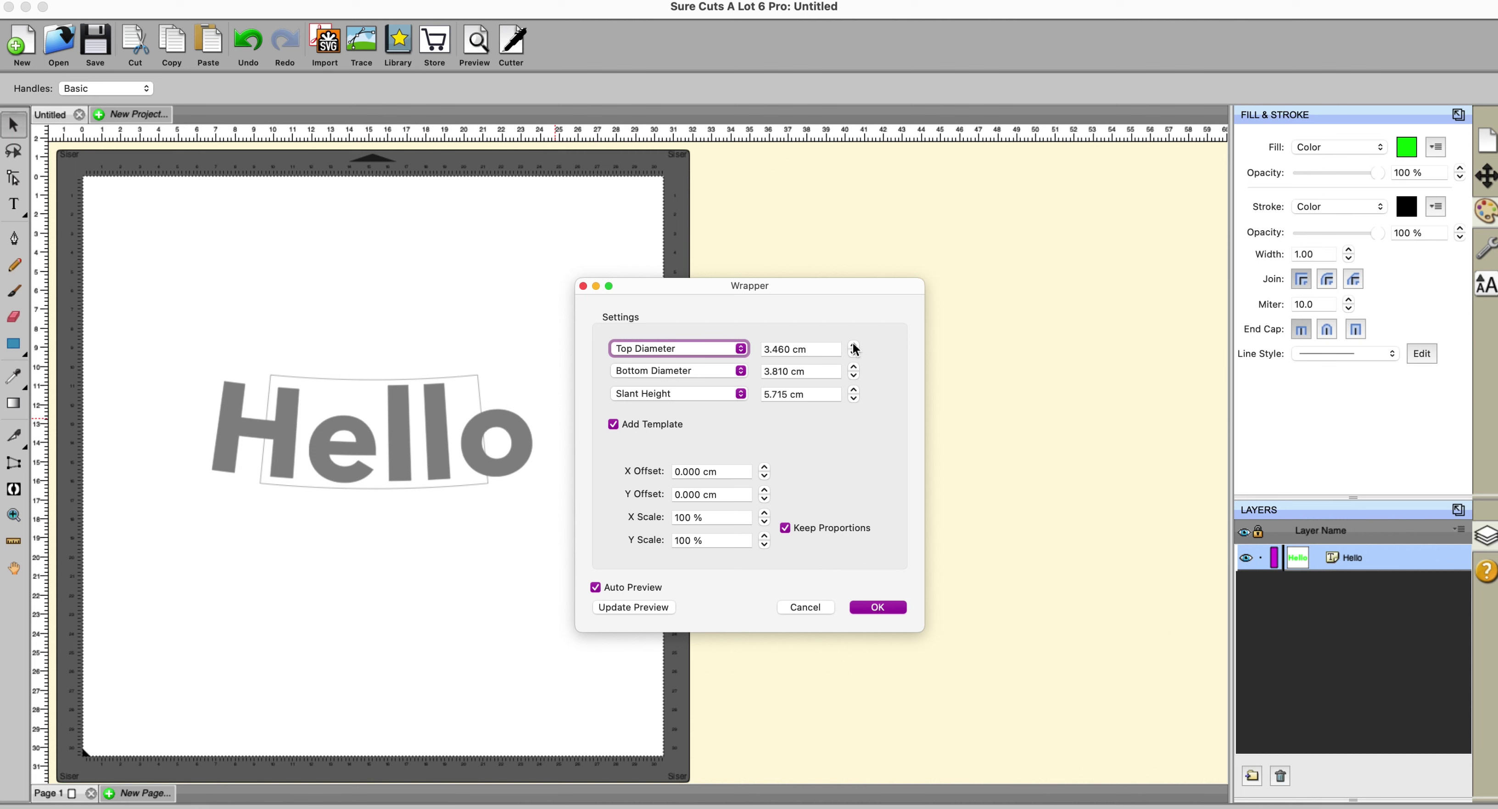
{"action": "left_click", "coordinate": [853, 348]}
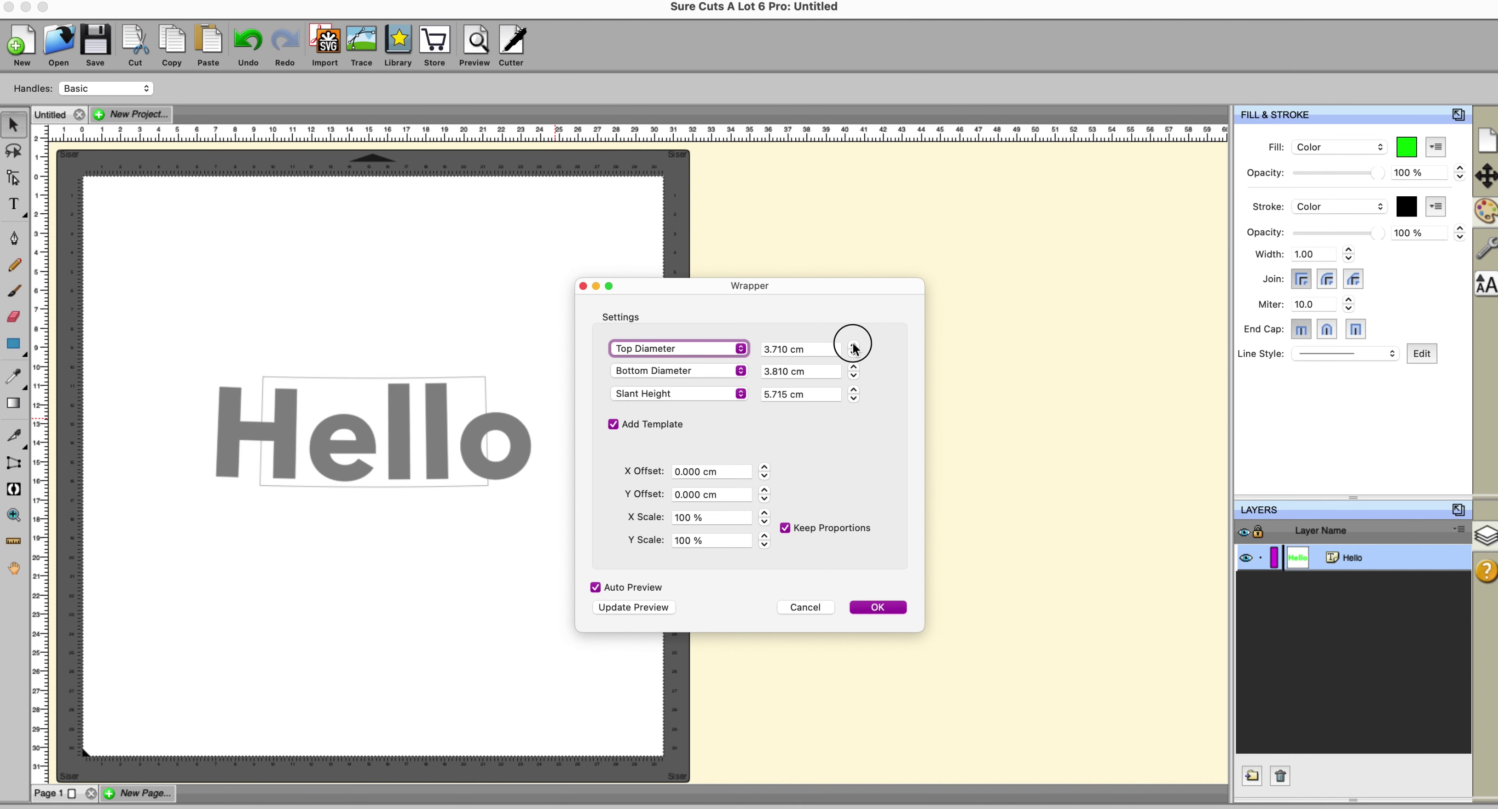
{"action": "left_click", "coordinate": [853, 347]}
{"action": "left_click", "coordinate": [853, 347]}
{"action": "left_click", "coordinate": [853, 348]}
{"action": "left_click", "coordinate": [853, 347]}
{"action": "left_click", "coordinate": [853, 348]}
{"action": "left_click", "coordinate": [853, 347]}
{"action": "left_click", "coordinate": [853, 347]}
{"action": "left_click", "coordinate": [853, 347]}
{"action": "left_click", "coordinate": [853, 347]}
{"action": "left_click", "coordinate": [853, 347]}
{"action": "left_click", "coordinate": [853, 348]}
{"action": "left_click", "coordinate": [853, 347]}
{"action": "left_click", "coordinate": [853, 348]}
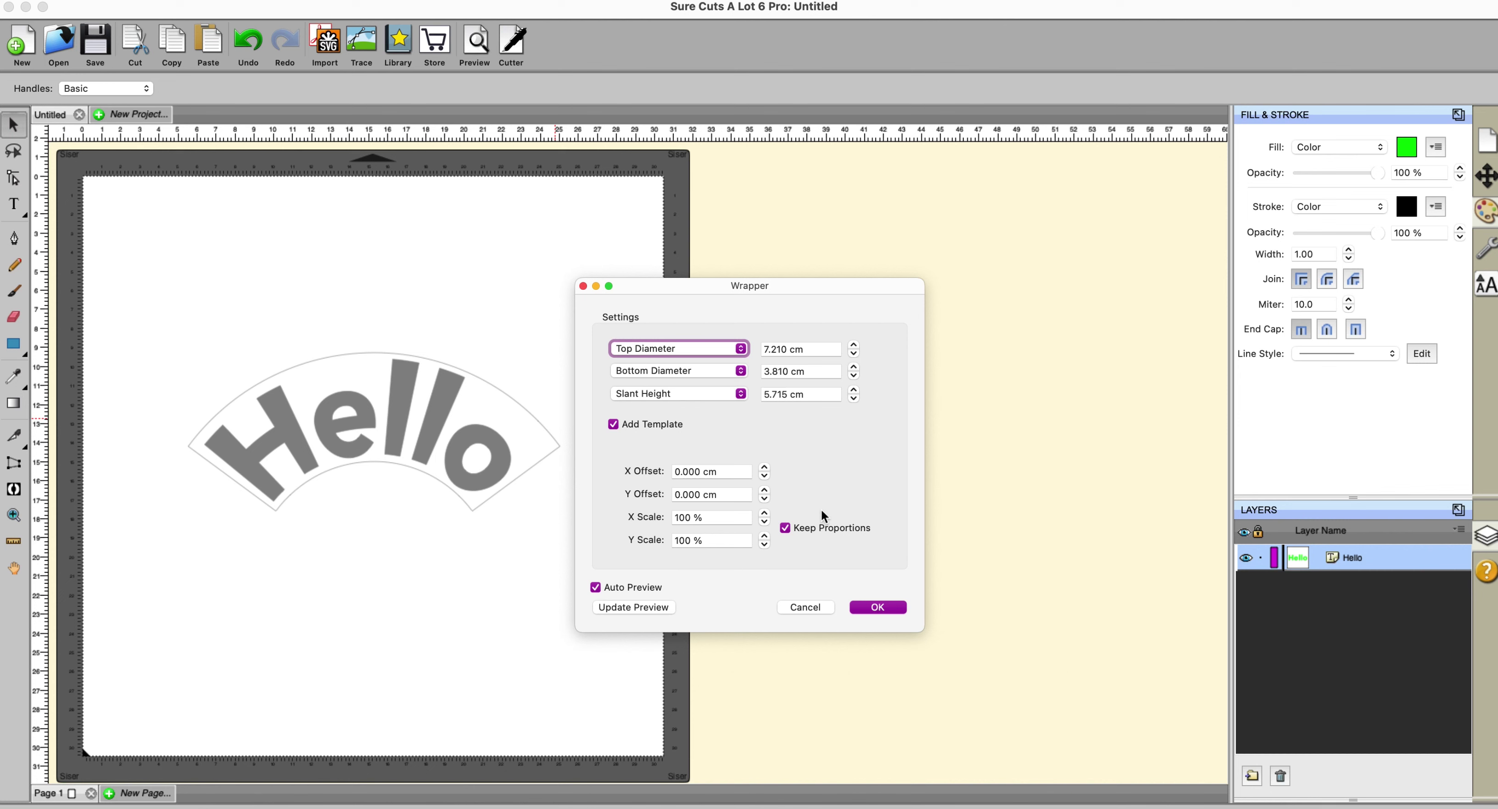
Offset the wrapped Hello to X 0.300, Y 0.100 and scale it to 70%.
{"action": "left_click", "coordinate": [765, 476]}
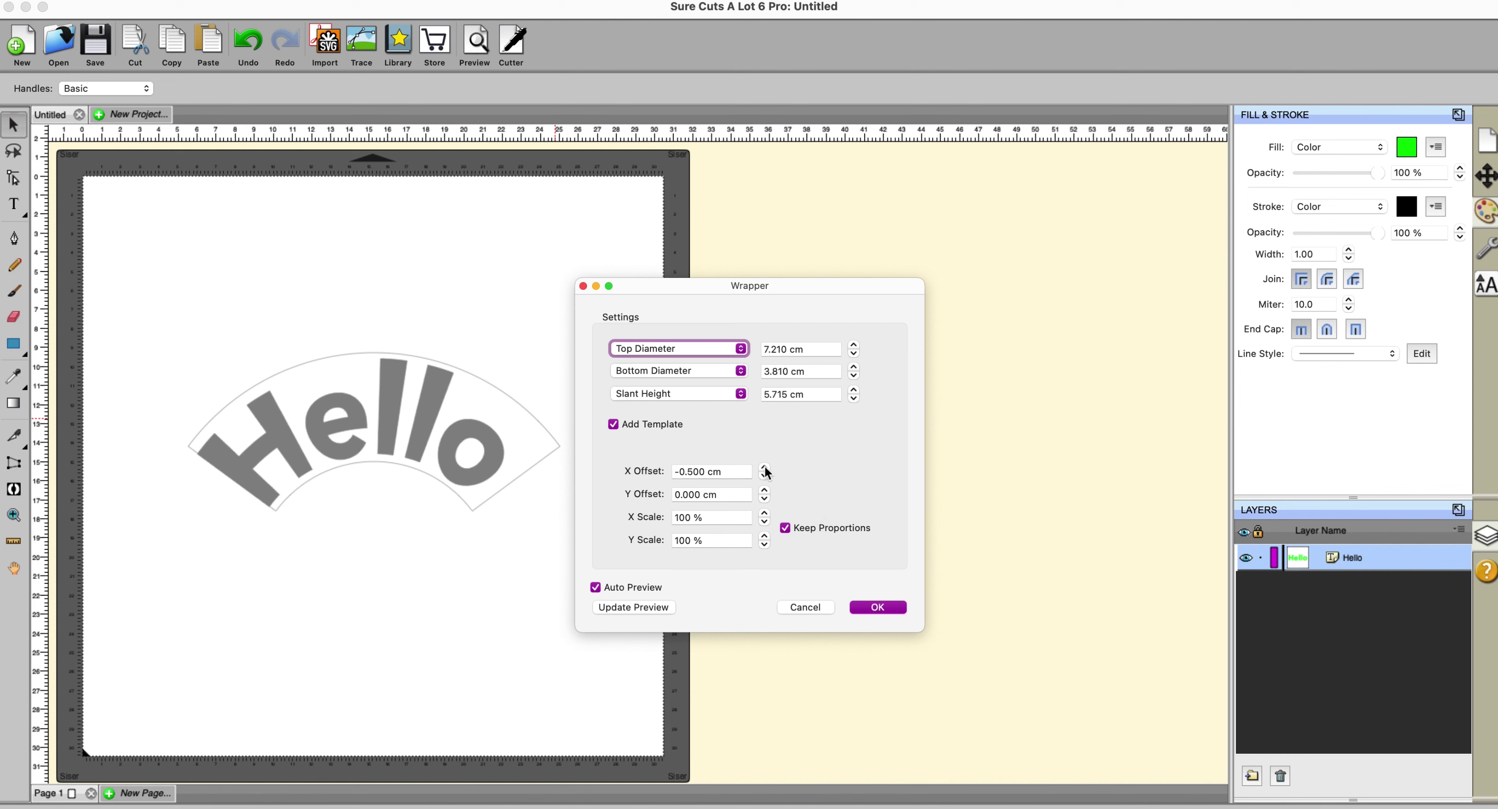
{"action": "left_click", "coordinate": [764, 466]}
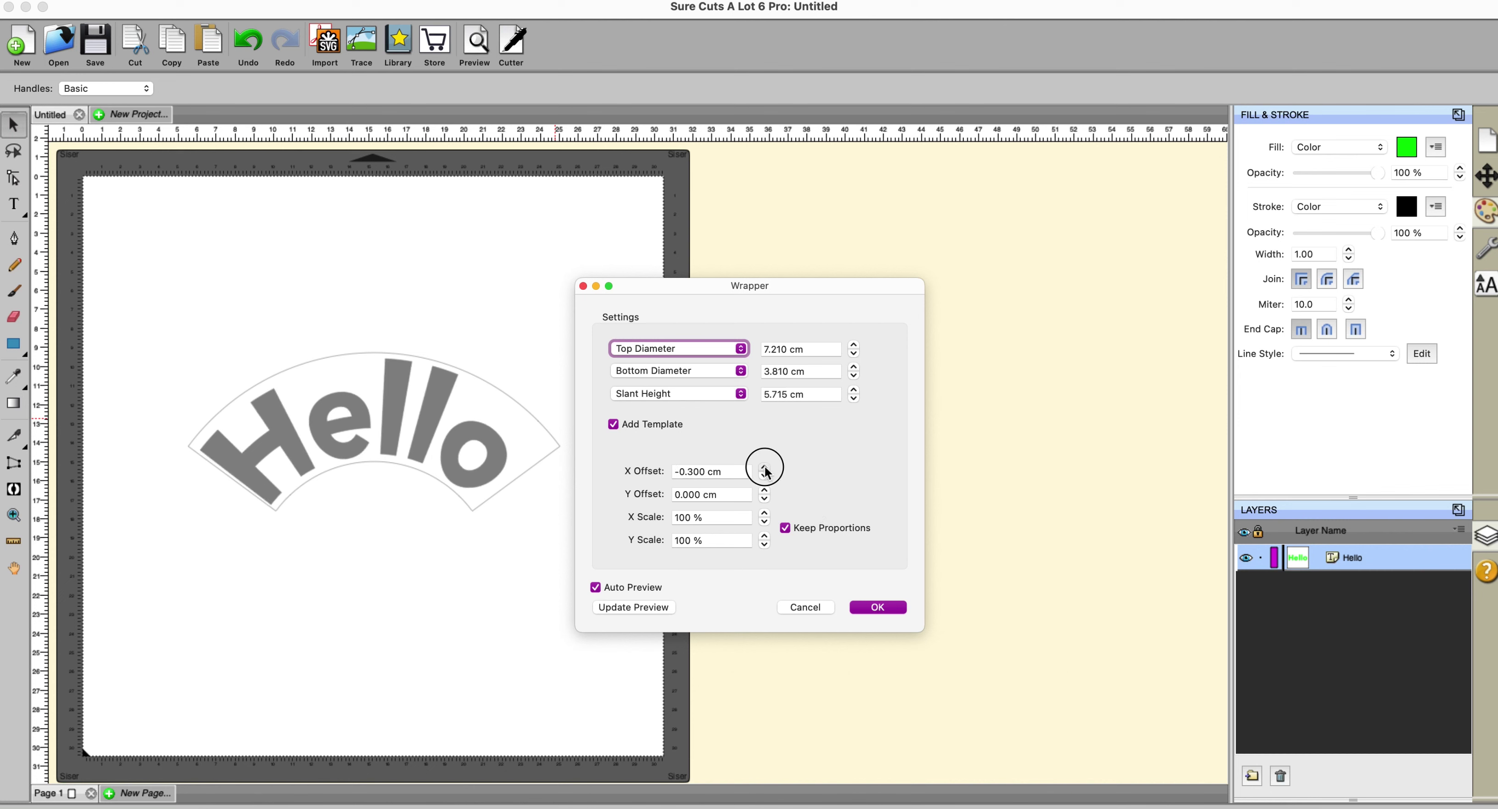
{"action": "left_click", "coordinate": [765, 491]}
{"action": "left_click", "coordinate": [764, 492]}
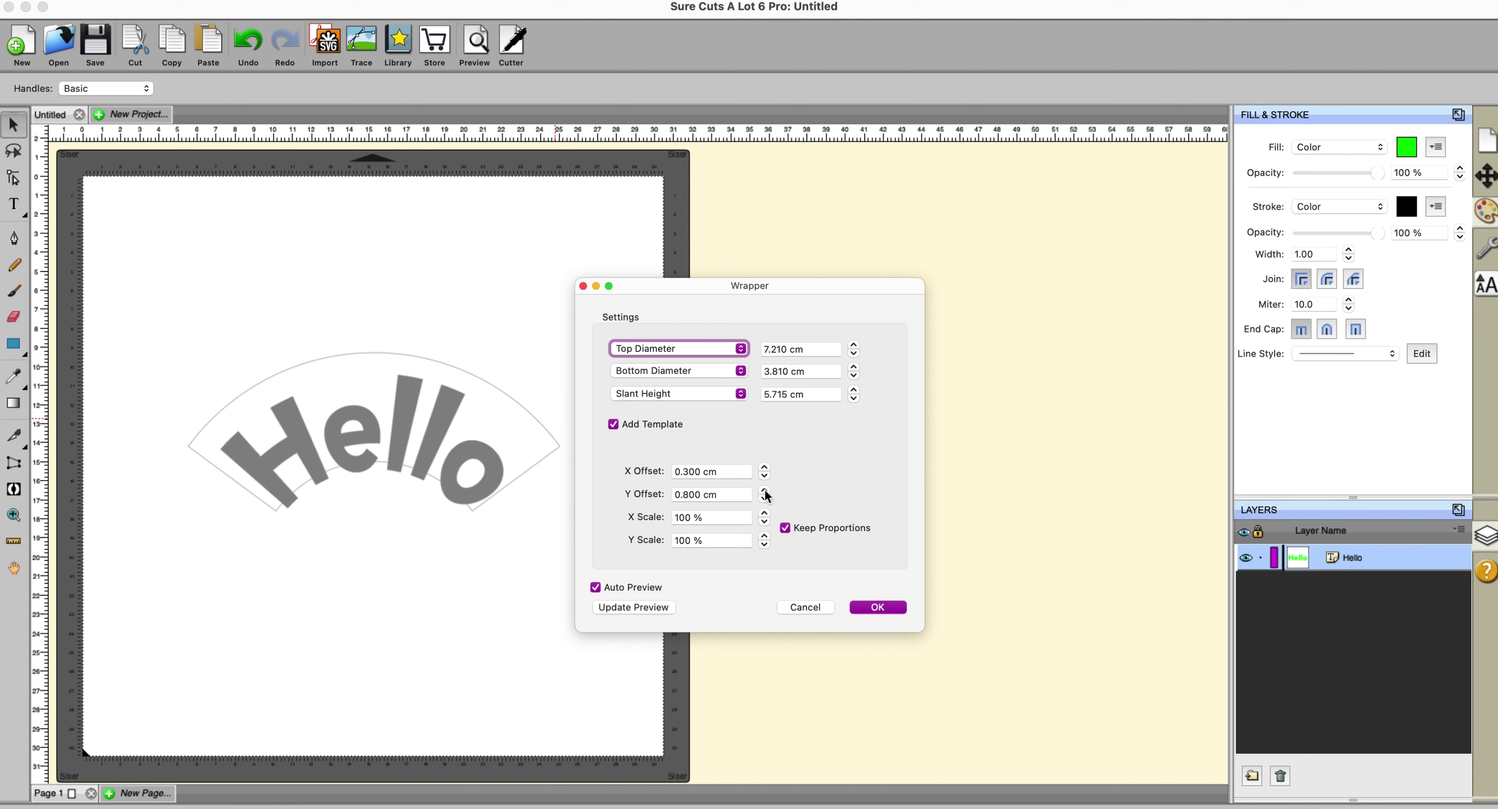
{"action": "left_click", "coordinate": [764, 500]}
{"action": "left_click", "coordinate": [764, 500]}
{"action": "left_click", "coordinate": [765, 499]}
{"action": "left_click", "coordinate": [765, 500]}
{"action": "left_click", "coordinate": [764, 500]}
{"action": "left_click", "coordinate": [765, 500]}
{"action": "left_click", "coordinate": [765, 499]}
{"action": "left_click", "coordinate": [765, 514]}
{"action": "left_click", "coordinate": [765, 514]}
{"action": "left_click", "coordinate": [764, 513]}
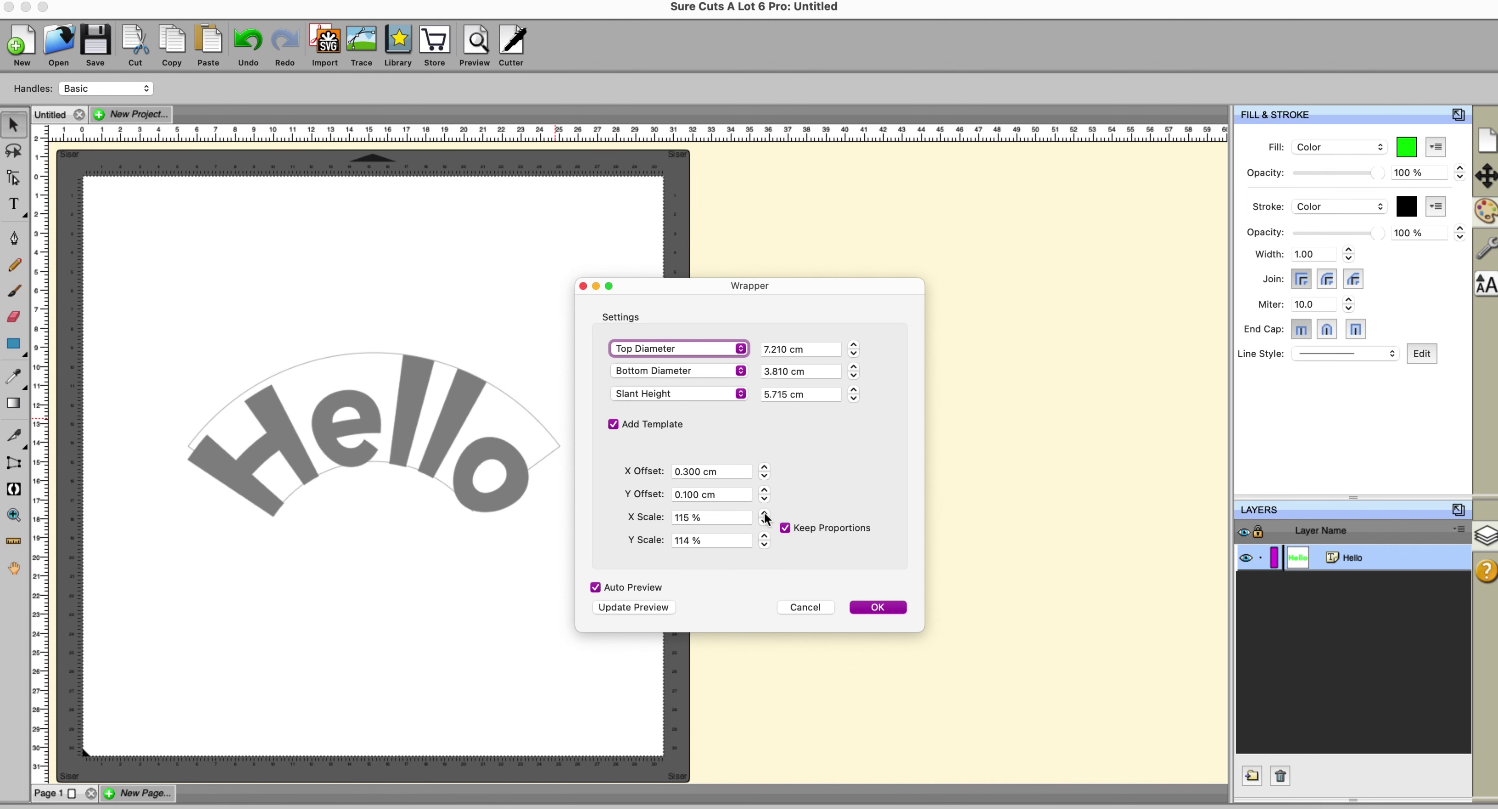
{"action": "left_click", "coordinate": [765, 545]}
{"action": "left_click_drag", "start_coordinate": [765, 545], "coordinate": [765, 547]}
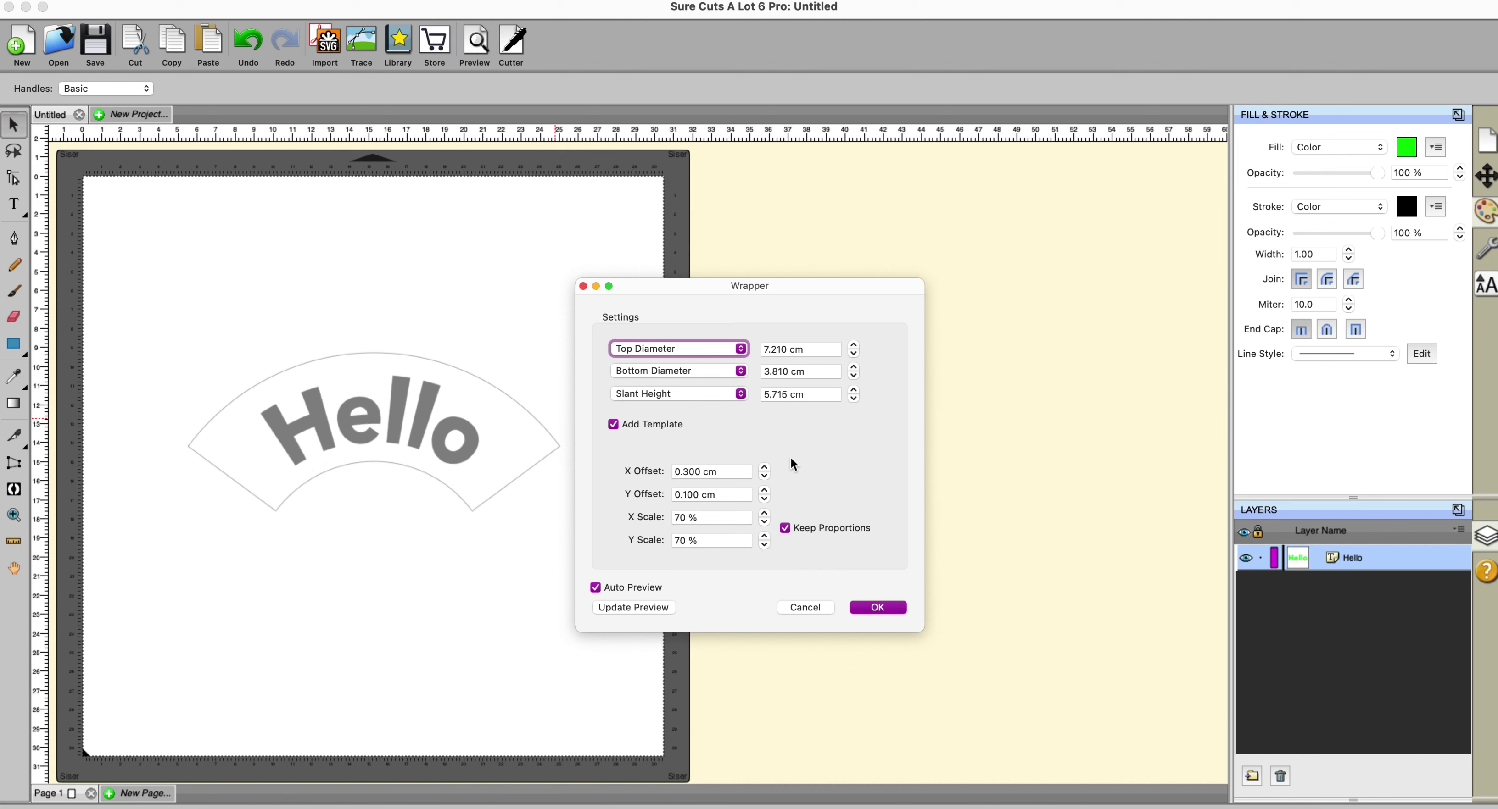